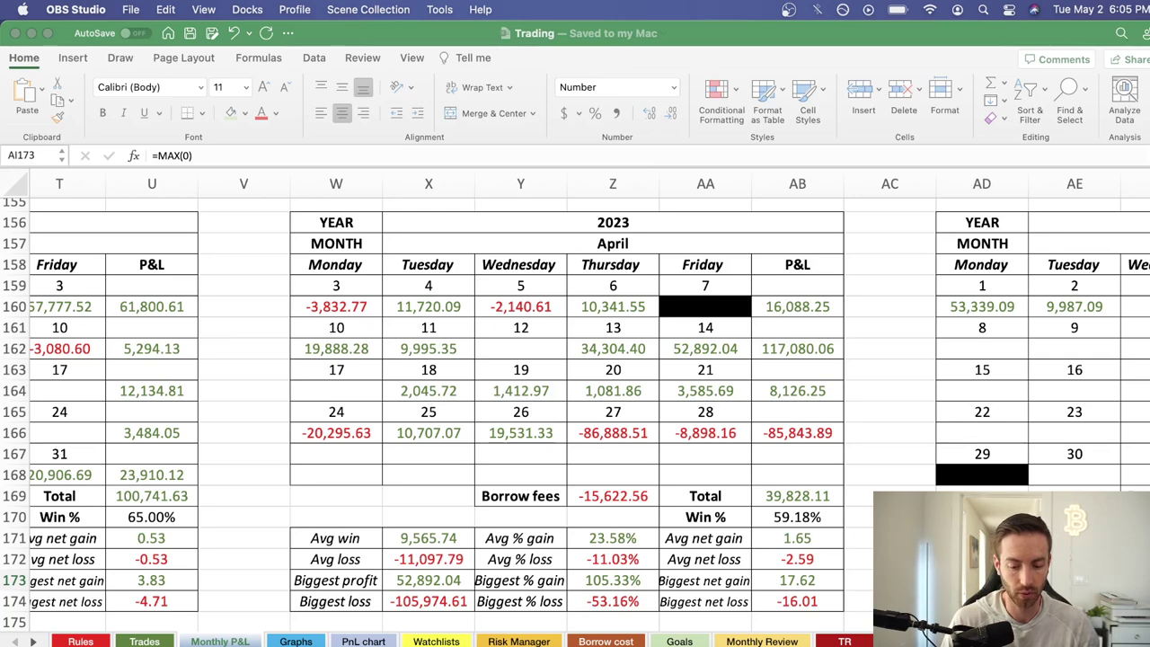
Review the first trading week's daily results in the April 2023 calendar on Excel's Monthly P&L sheet
key("super+Tab")
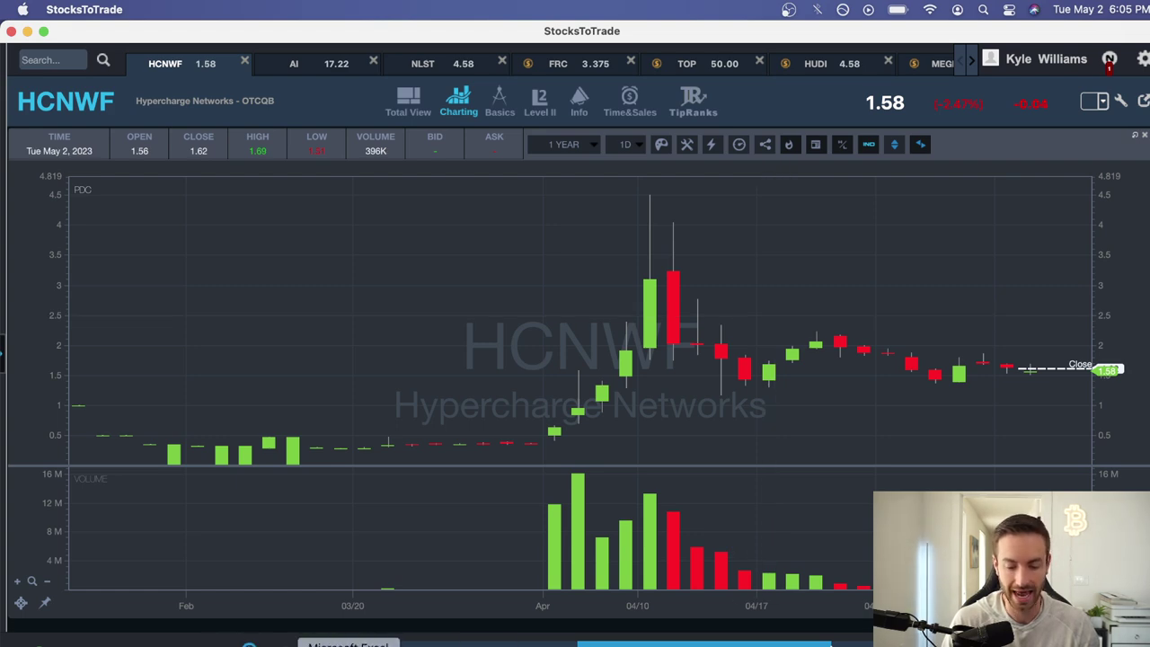
left_click(348, 643)
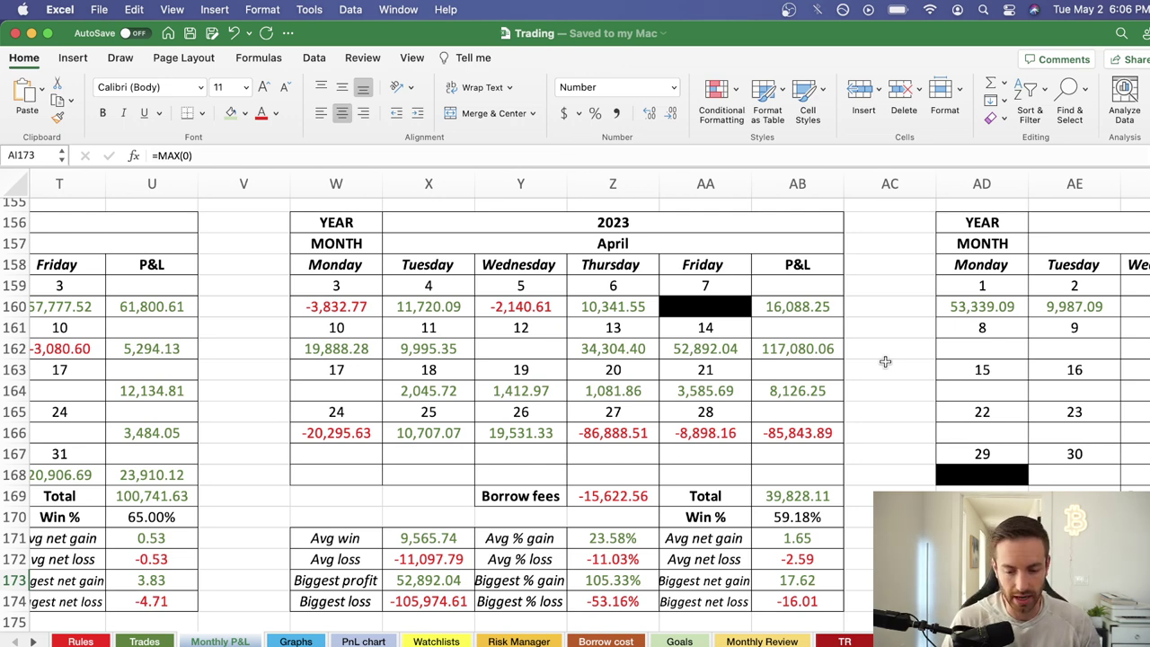
left_click_drag(353, 308, 572, 296)
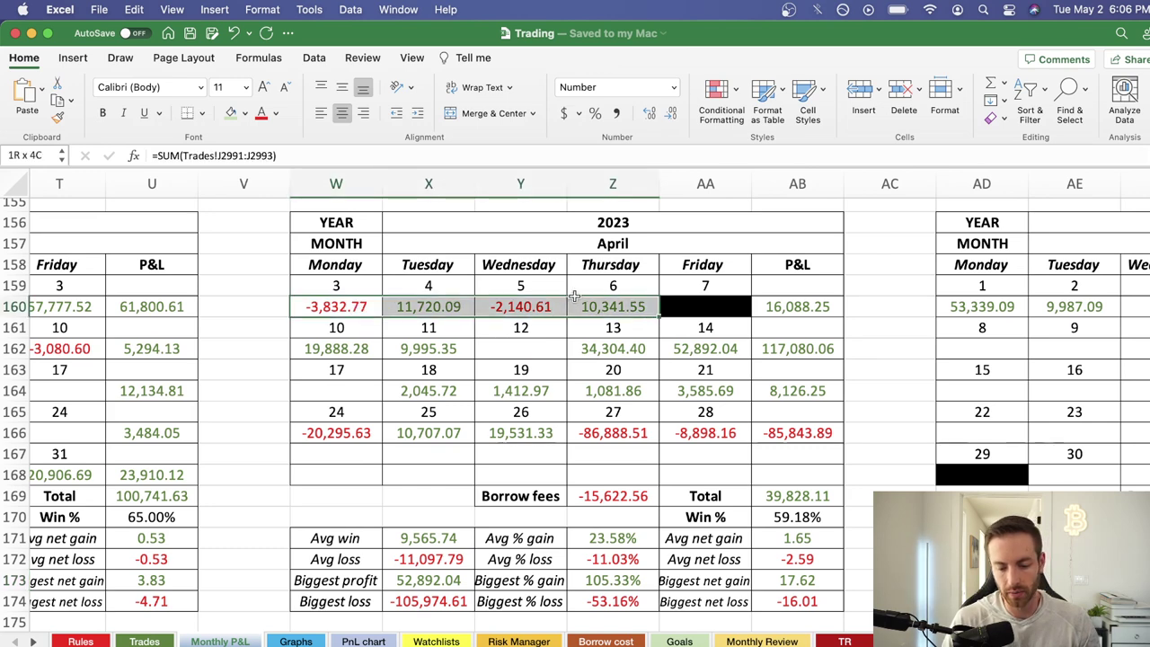
left_click(701, 304)
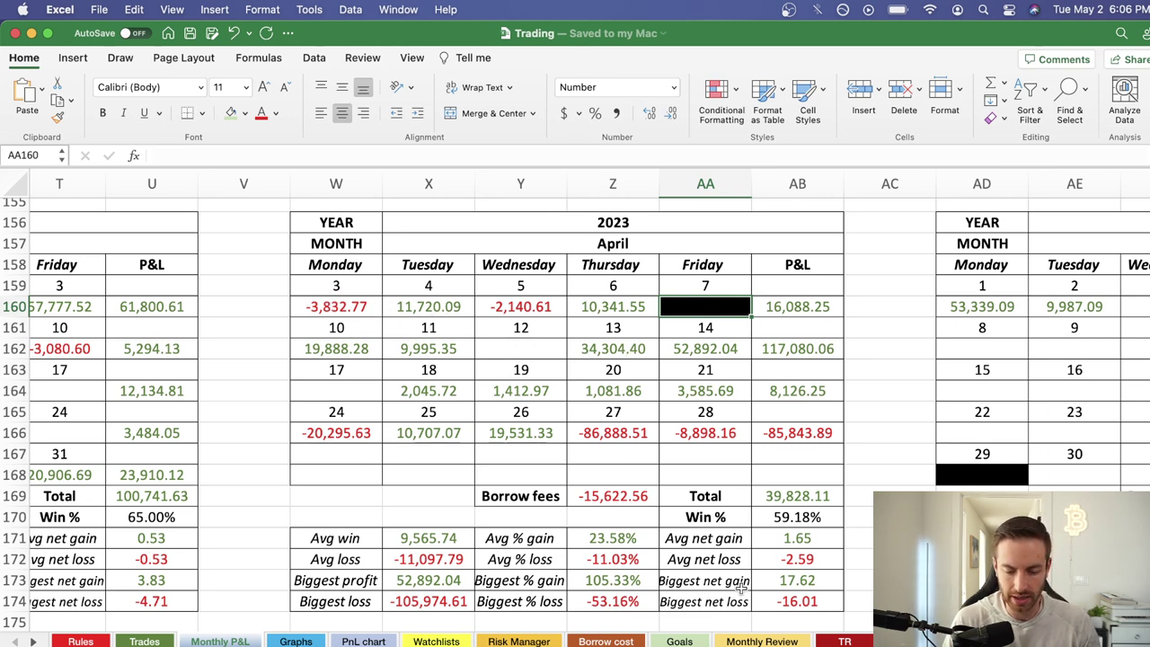
scroll(305, 641, "right", 2)
Switch to StocksToTrade and bring up the FEMFF price chart with a 1-year range
left_click(262, 643)
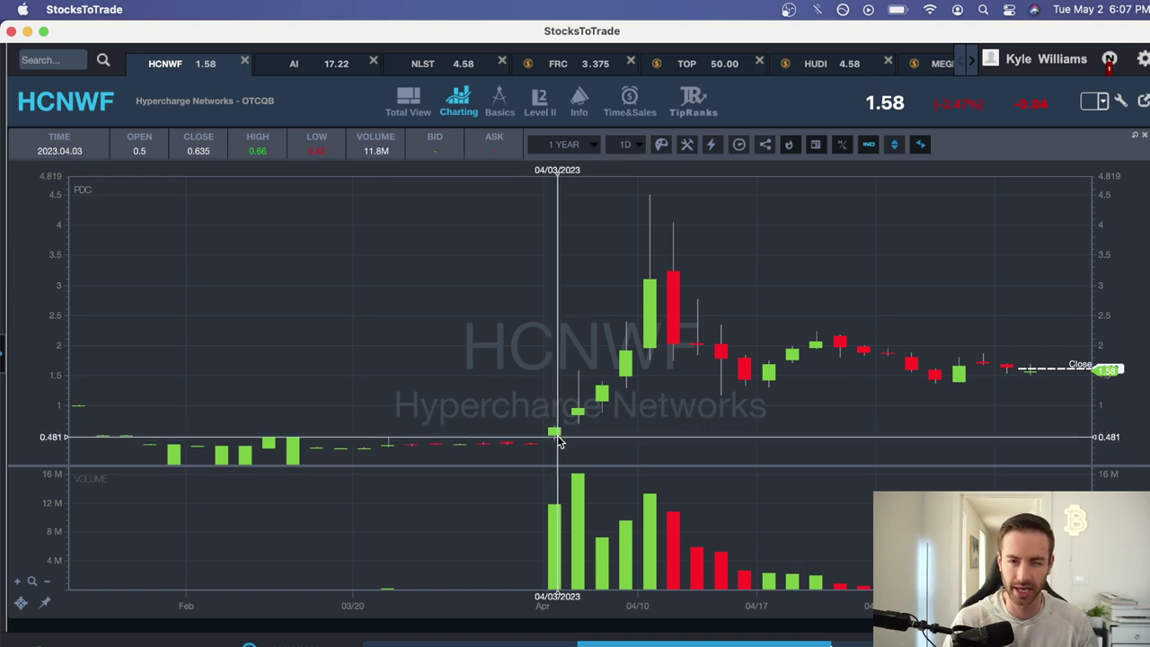
left_click(60, 59)
type("FEMFF")
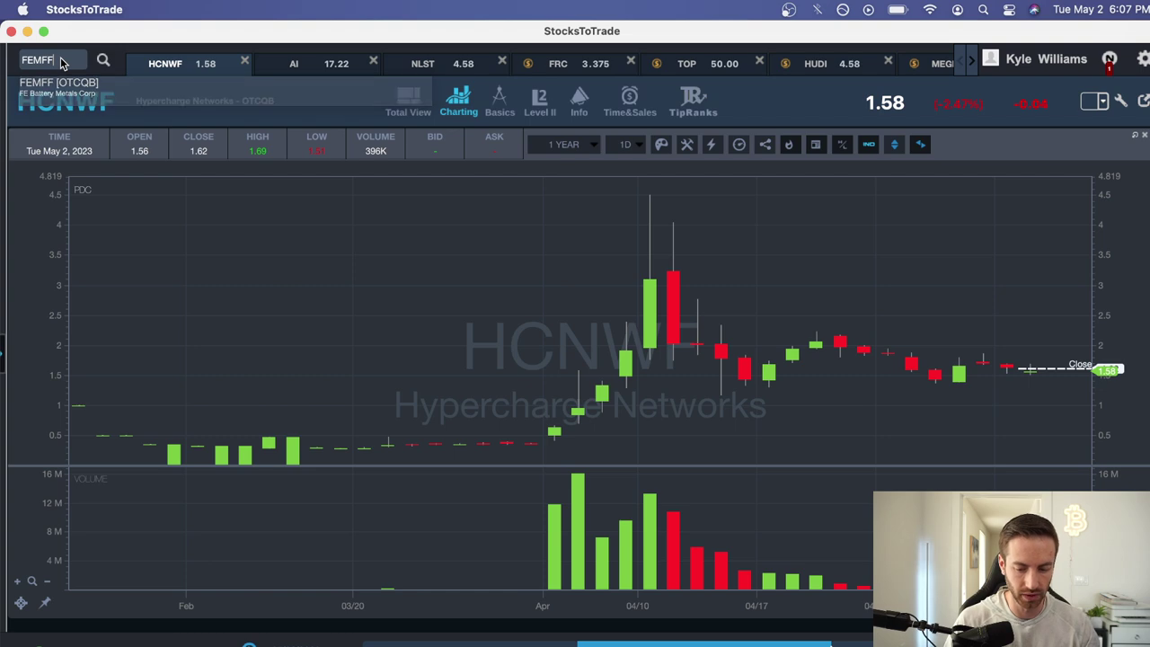
key("Return")
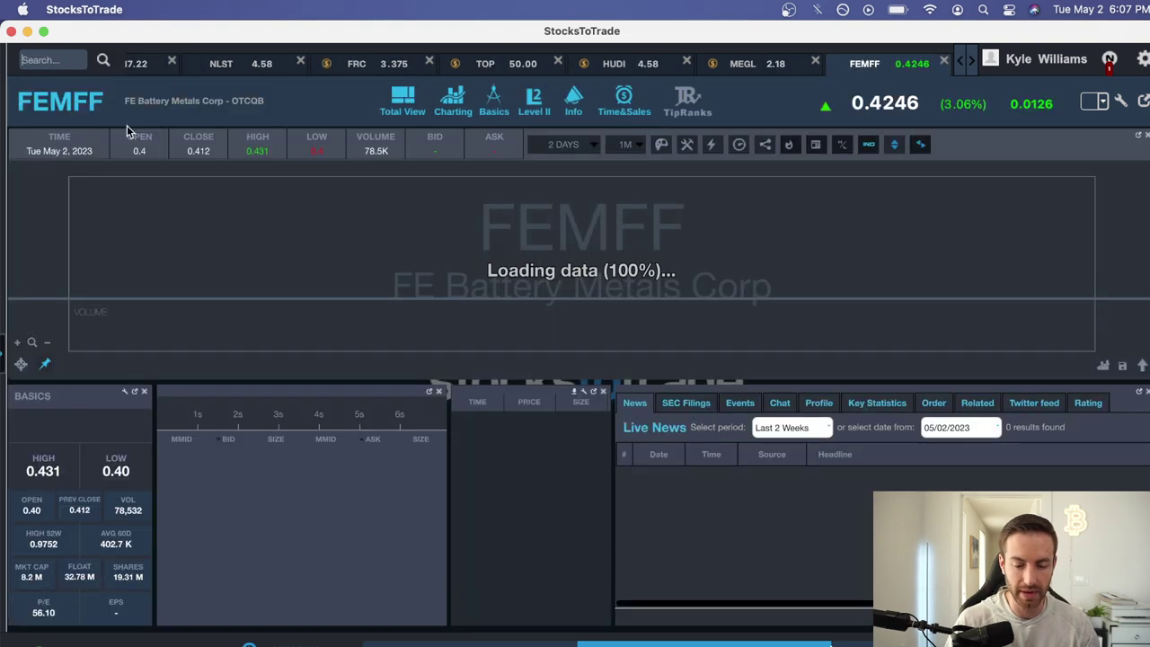
left_click(446, 105)
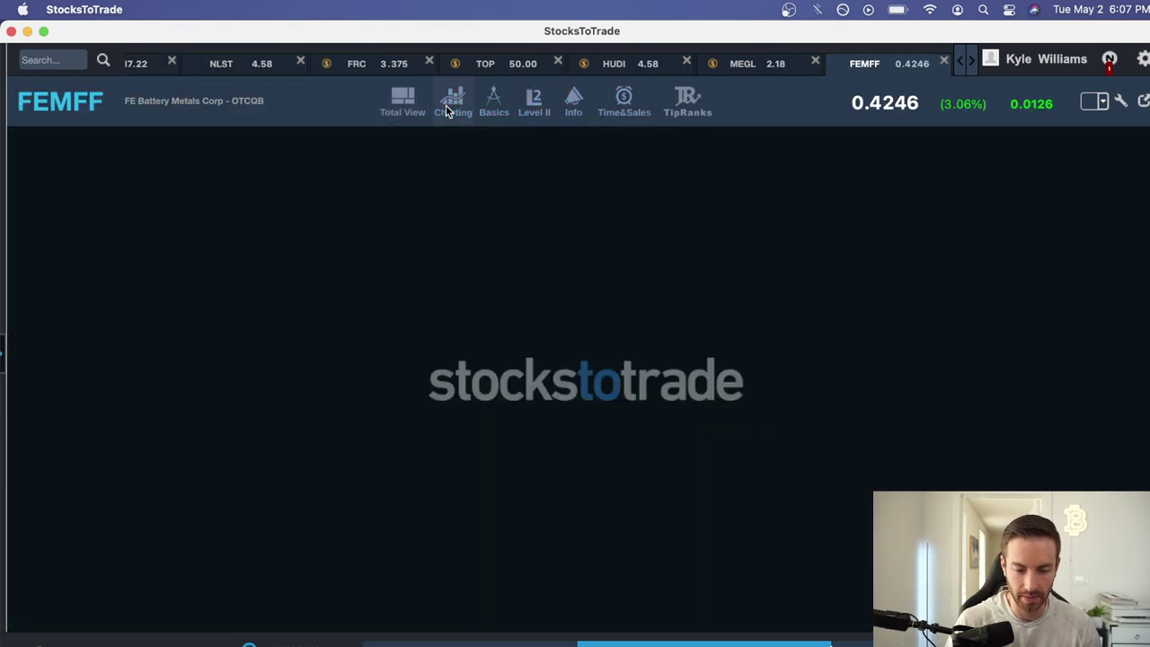
left_click(564, 145)
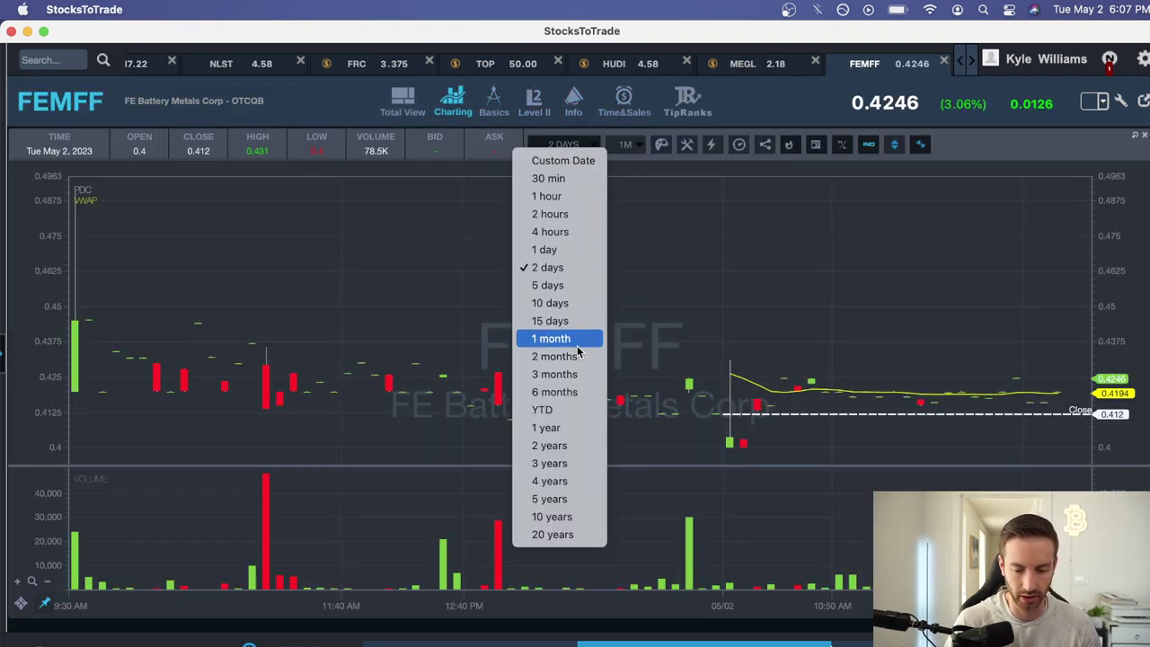
left_click(568, 428)
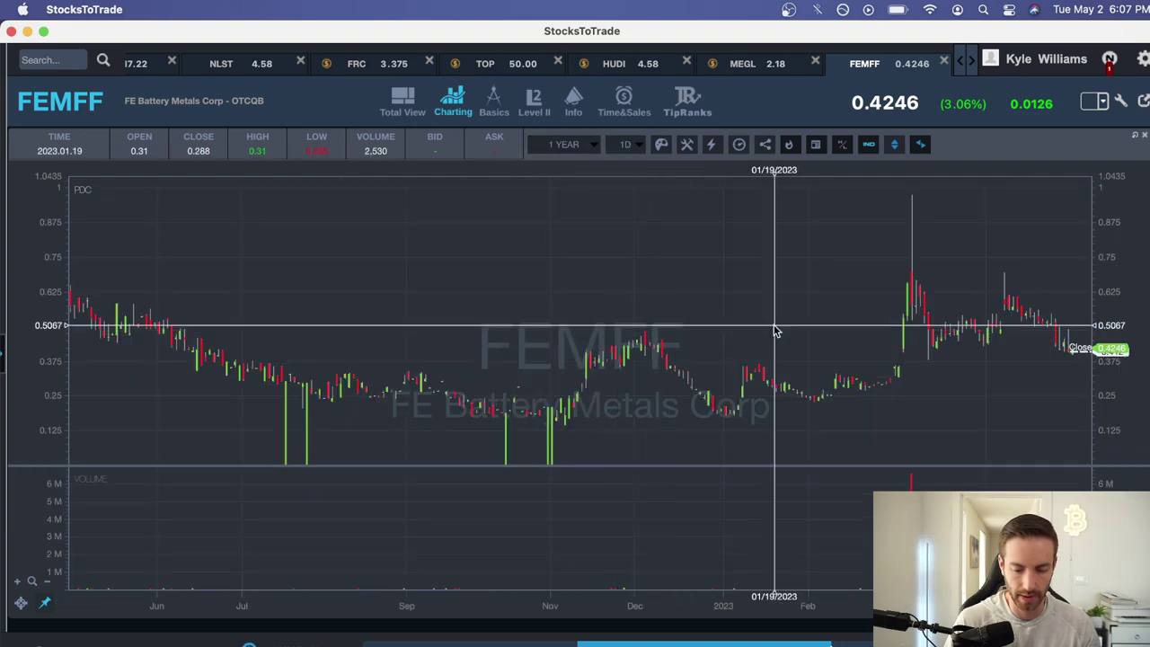
Examine FEMFF's daily price action from late 2022 through its March 2023 spike
scroll(346, 380, "down", 3)
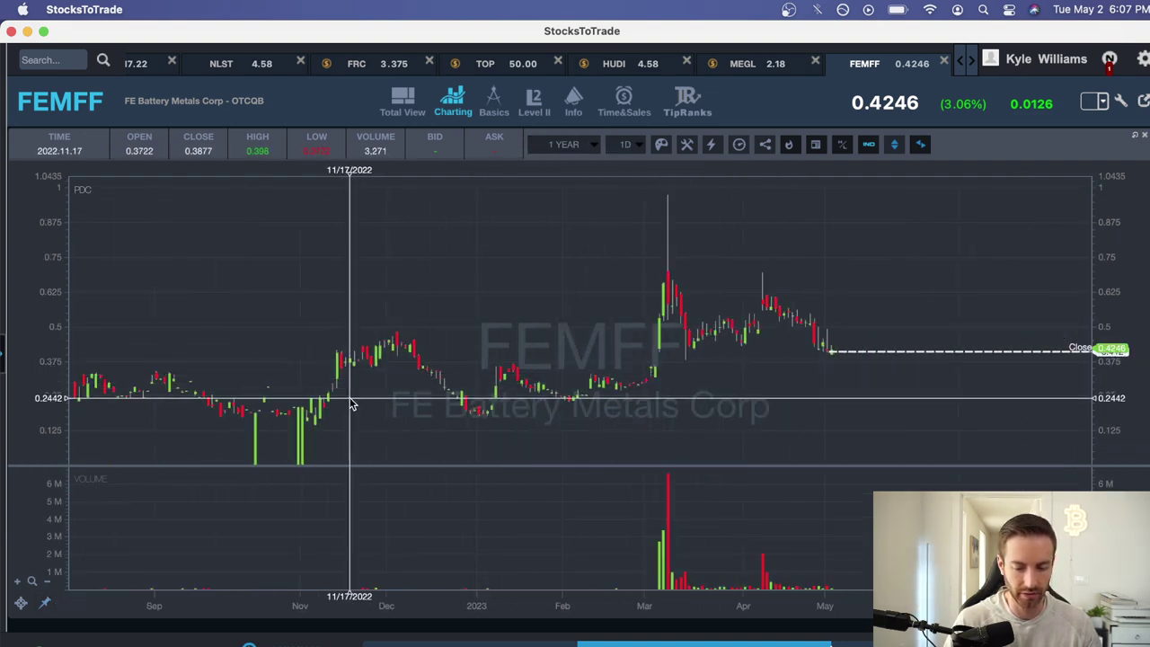
left_click_drag(347, 379, 487, 461)
left_click_drag(779, 396, 608, 403)
scroll(643, 395, "up", 5)
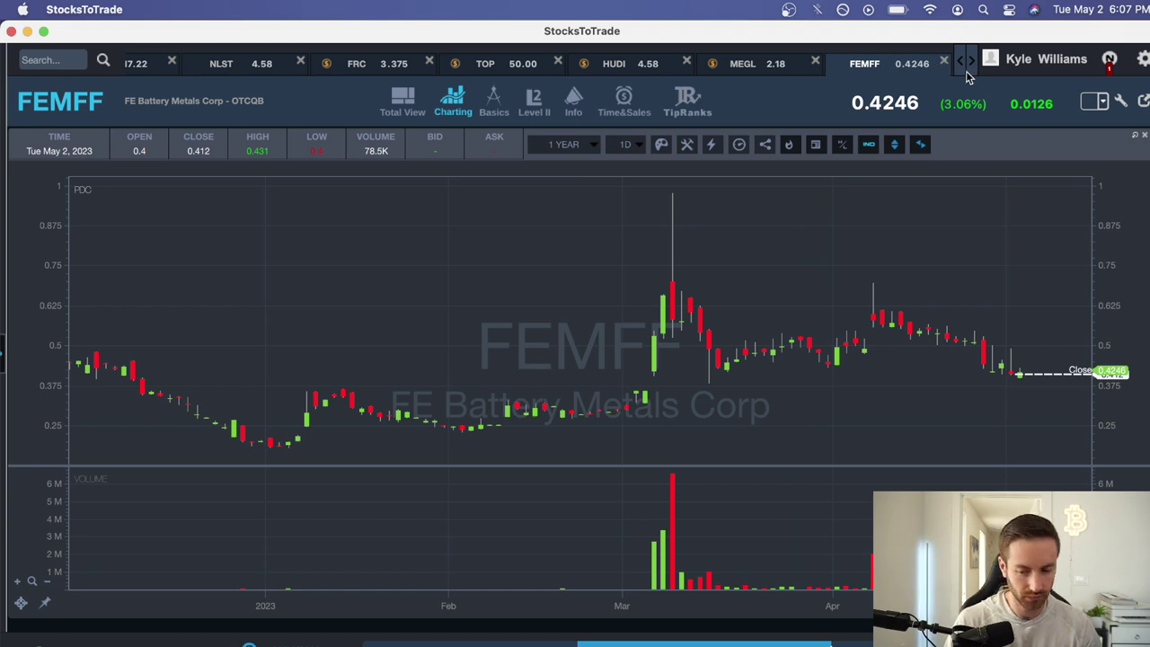
Close the FEMFF chart and set the HCNWF chart to a 1-month range with a 1-minute interval
left_click(943, 63)
left_click(171, 72)
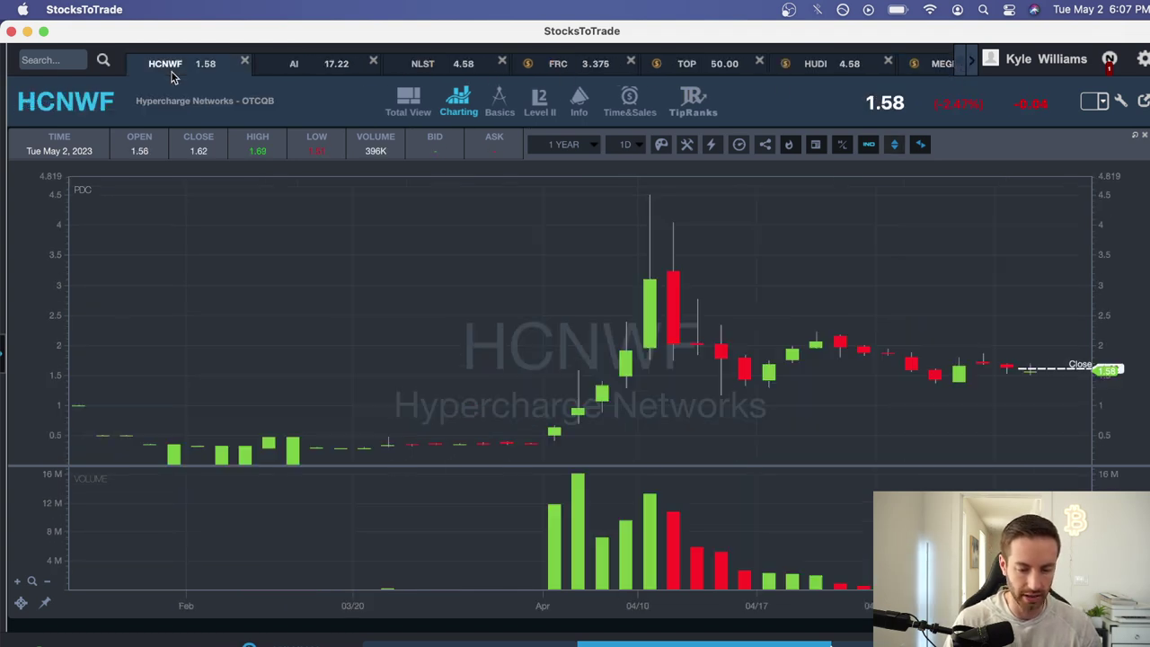
left_click(575, 146)
left_click(582, 335)
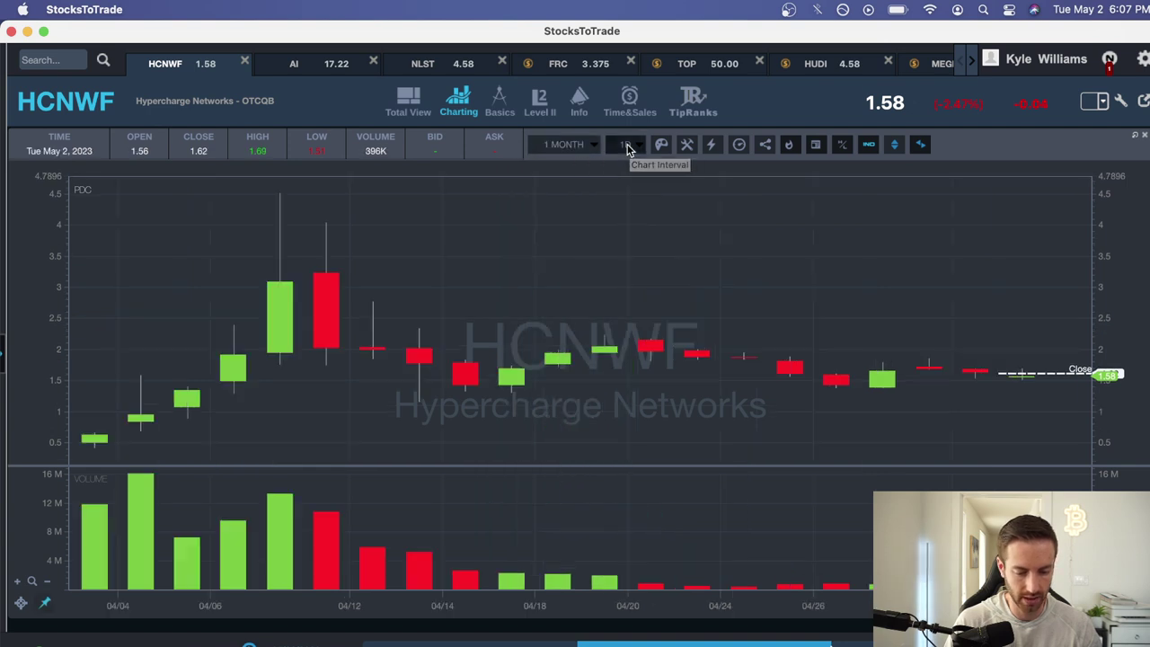
left_click(626, 147)
left_click(617, 161)
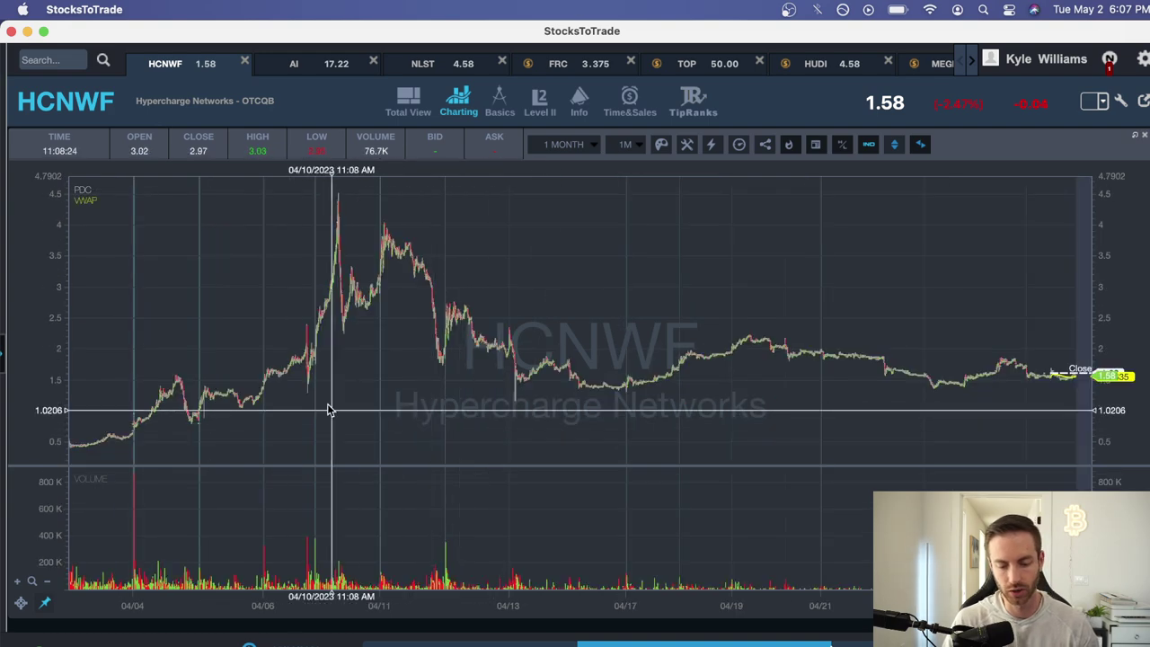
Examine HCNWF's intraday chart across the April 3 session and the April 4 open
scroll(334, 410, "down", 5)
scroll(595, 407, "up", 5)
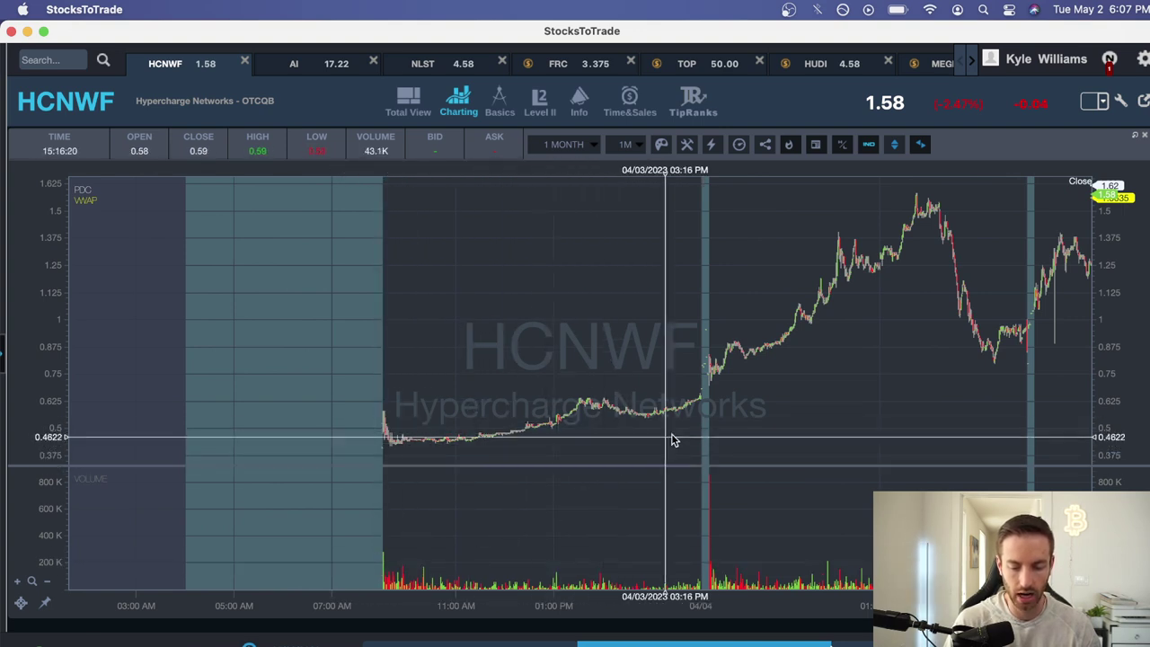
left_click_drag(667, 441, 541, 451)
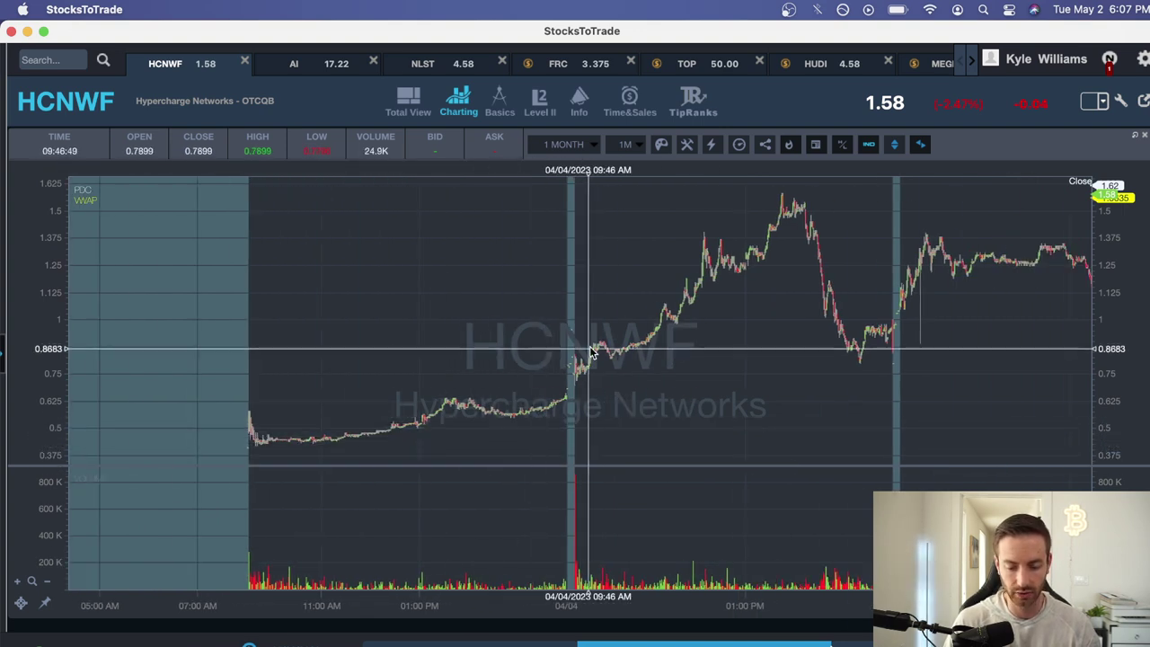
Switch to Preview, enlarge HCNWF gapper.png to review the marked trades, and close the image
key("super+Tab")
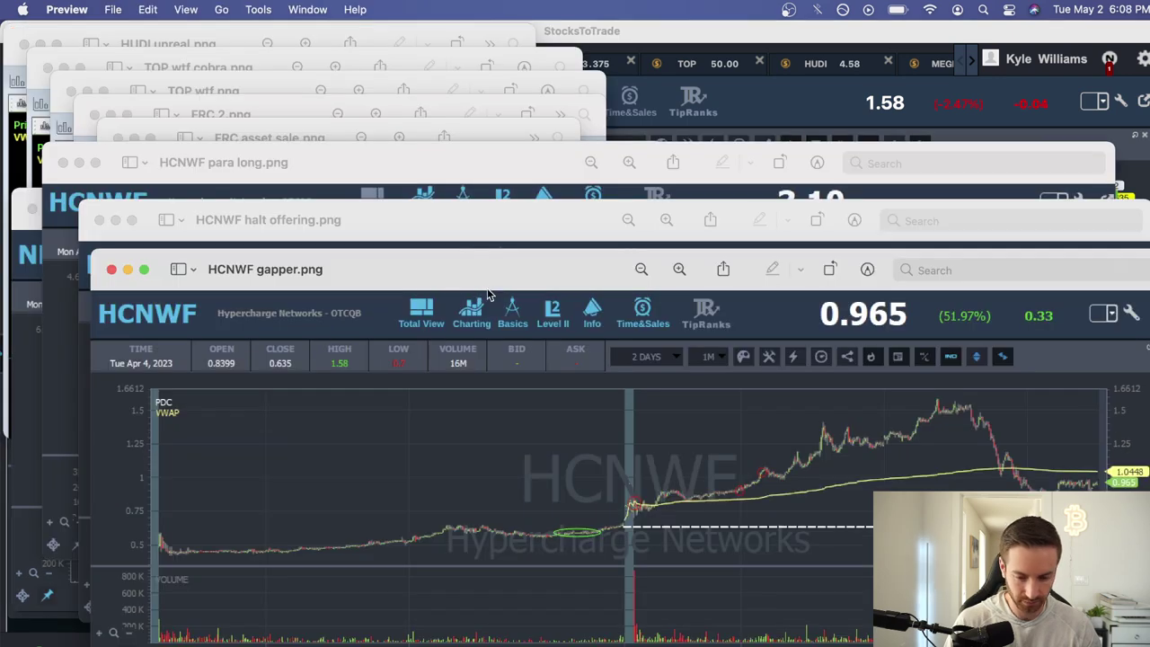
left_click_drag(485, 290, 424, 109)
left_click_drag(1097, 478, 1149, 604)
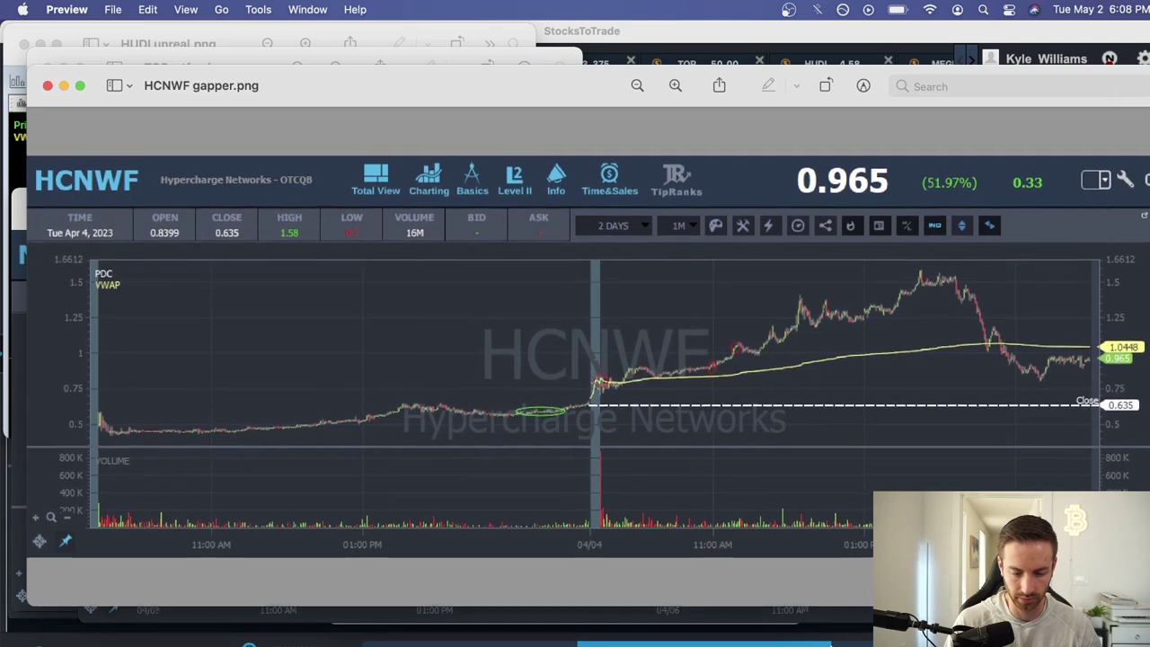
mouse_move(567, 91)
left_mouse_down()
mouse_move(537, 85)
mouse_move(549, 84)
left_mouse_up()
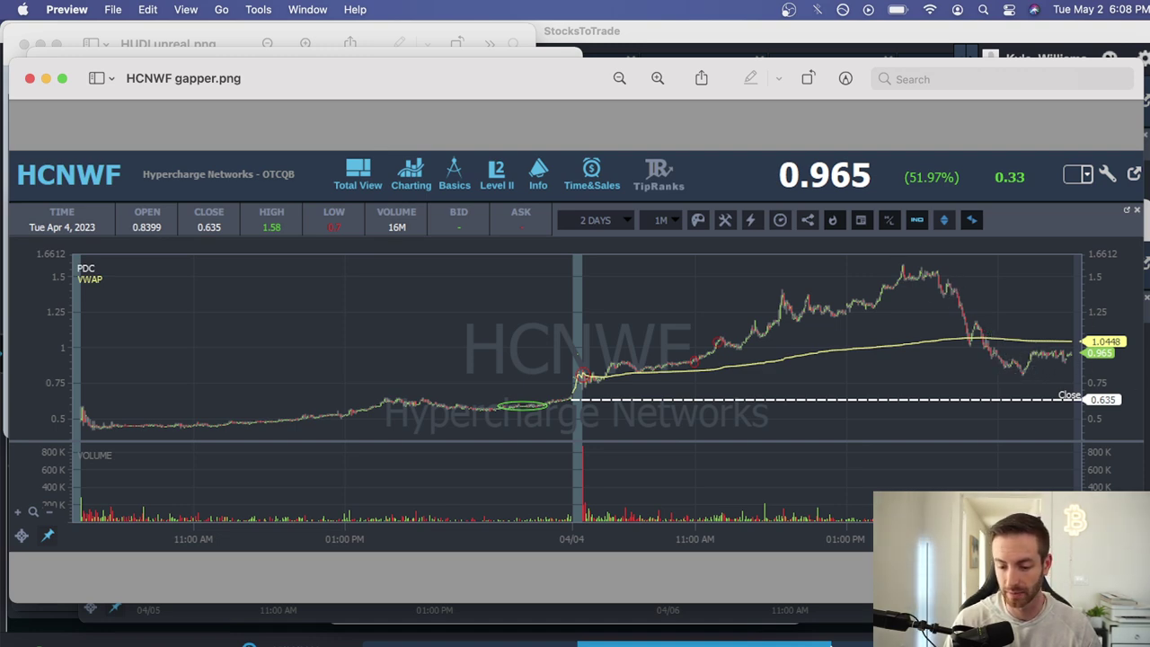
left_click(29, 80)
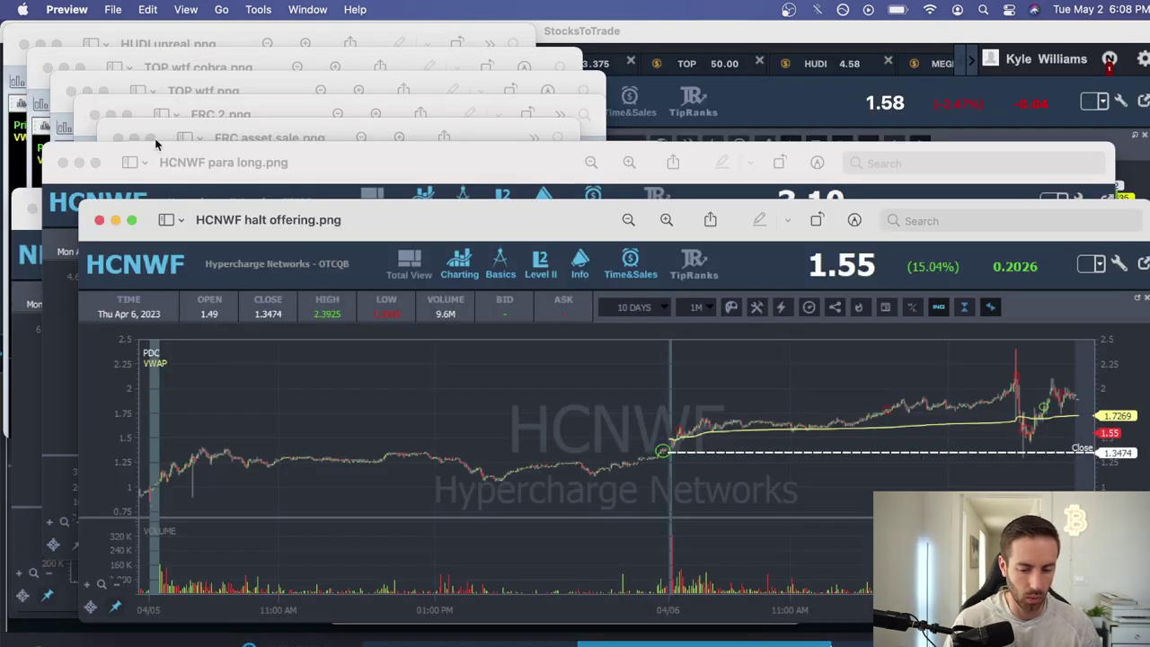
Return to StocksToTrade and inspect HCNWF's April 3 intraday price and volume up close
left_click(729, 104)
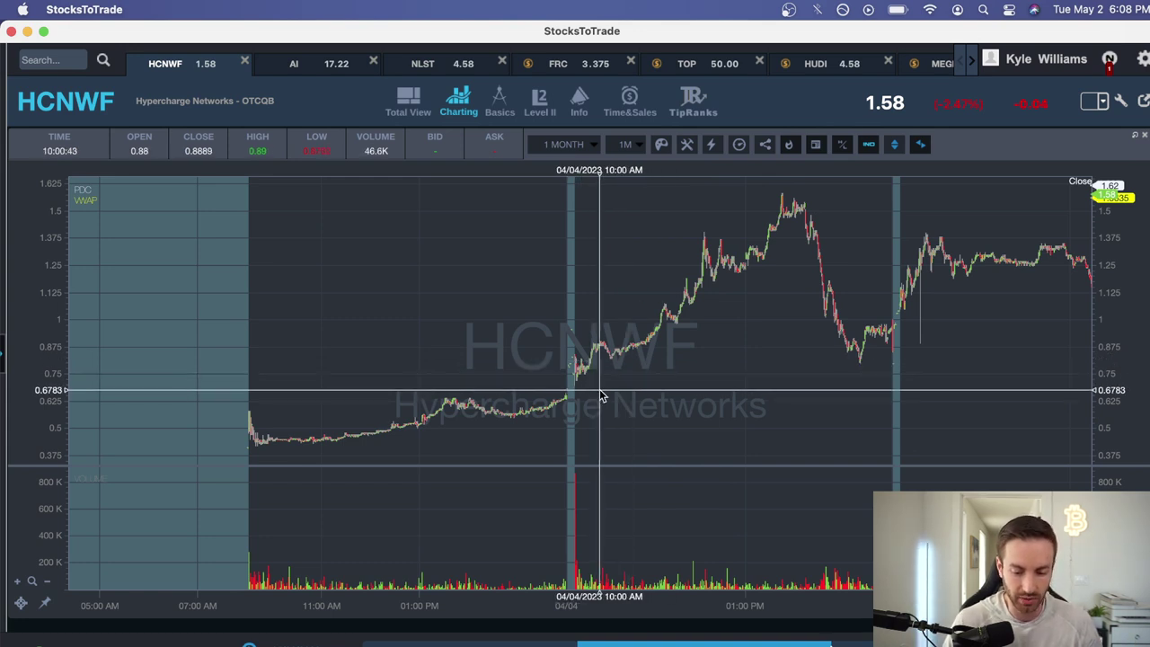
scroll(564, 391, "left", 5)
scroll(543, 391, "up", 10)
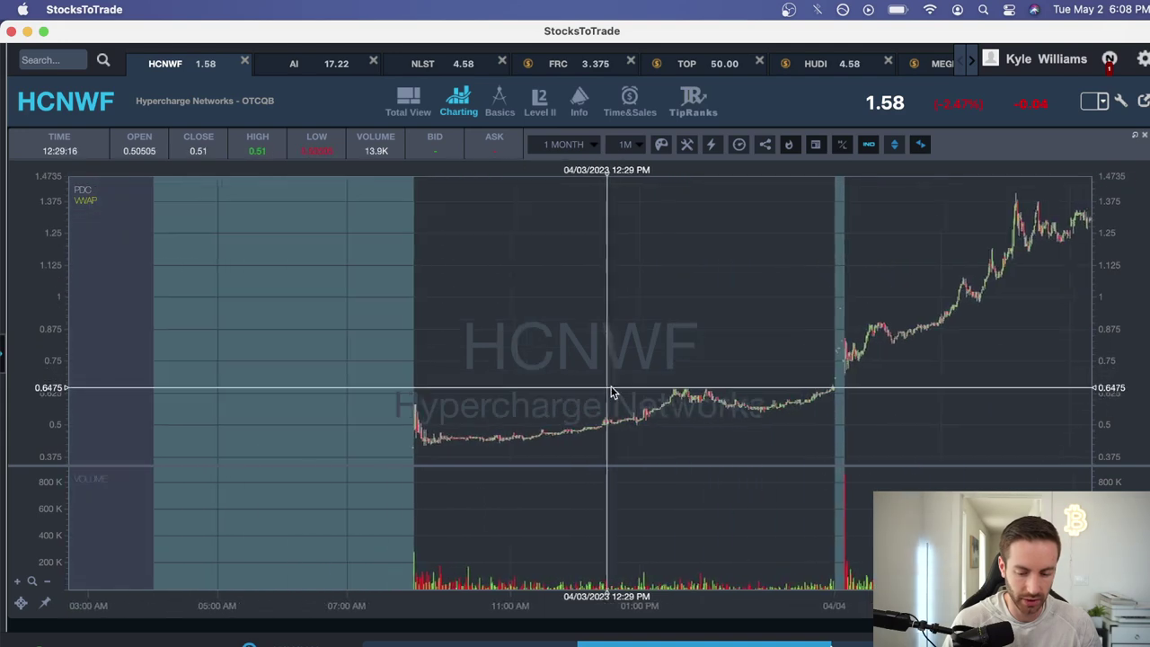
scroll(629, 400, "down", 3)
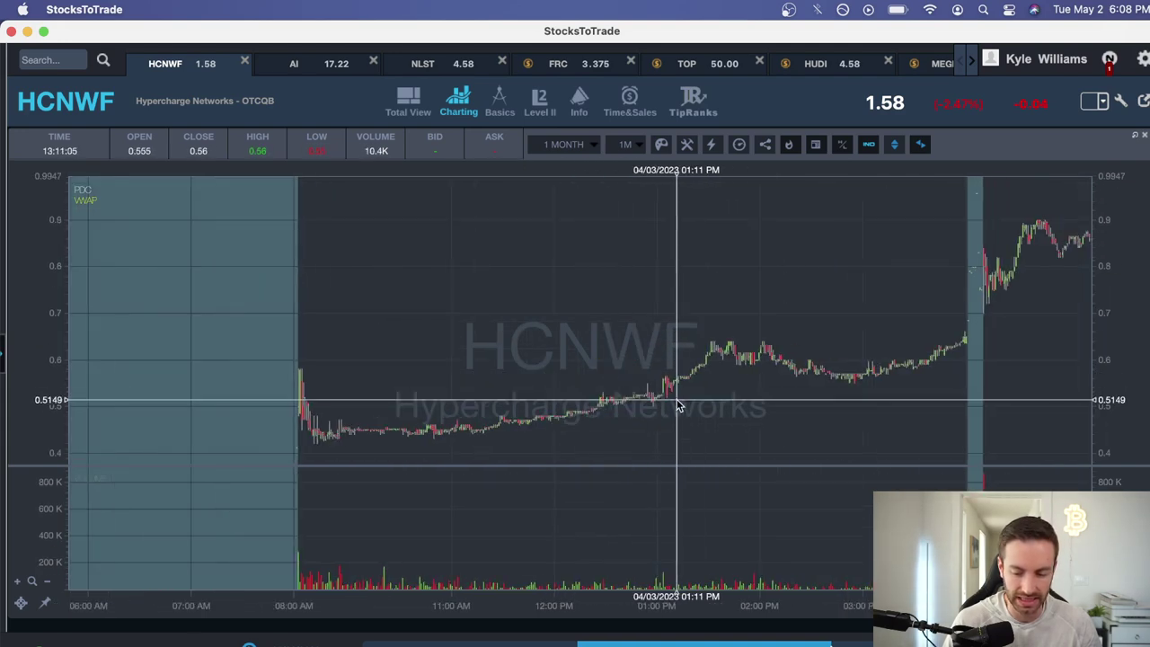
scroll(678, 403, "up", 3)
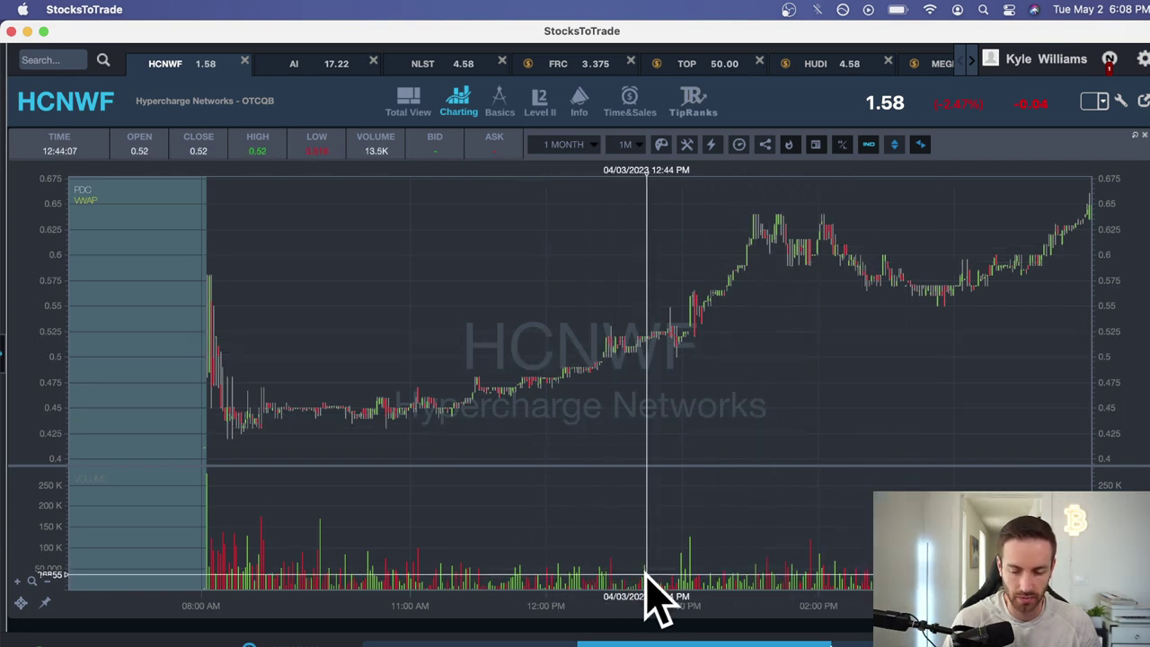
left_click_drag(779, 388, 742, 397)
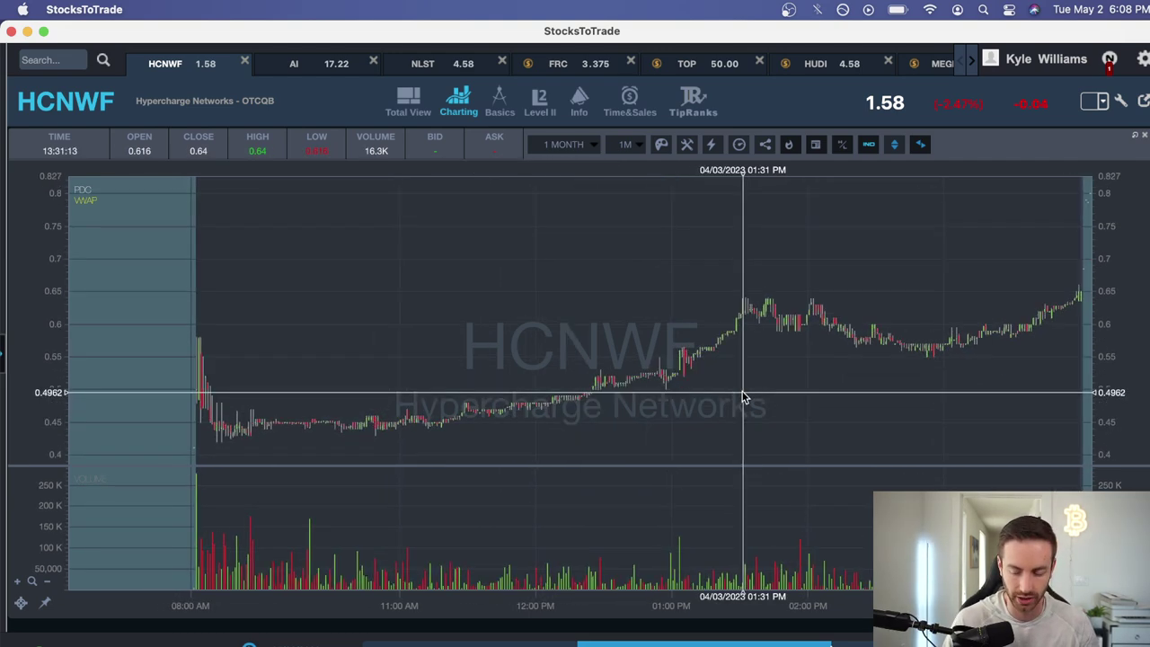
Follow HCNWF's April 4 gap-up, rally and afternoon sell-off, including the move into the following days
scroll(743, 397, "right", 10)
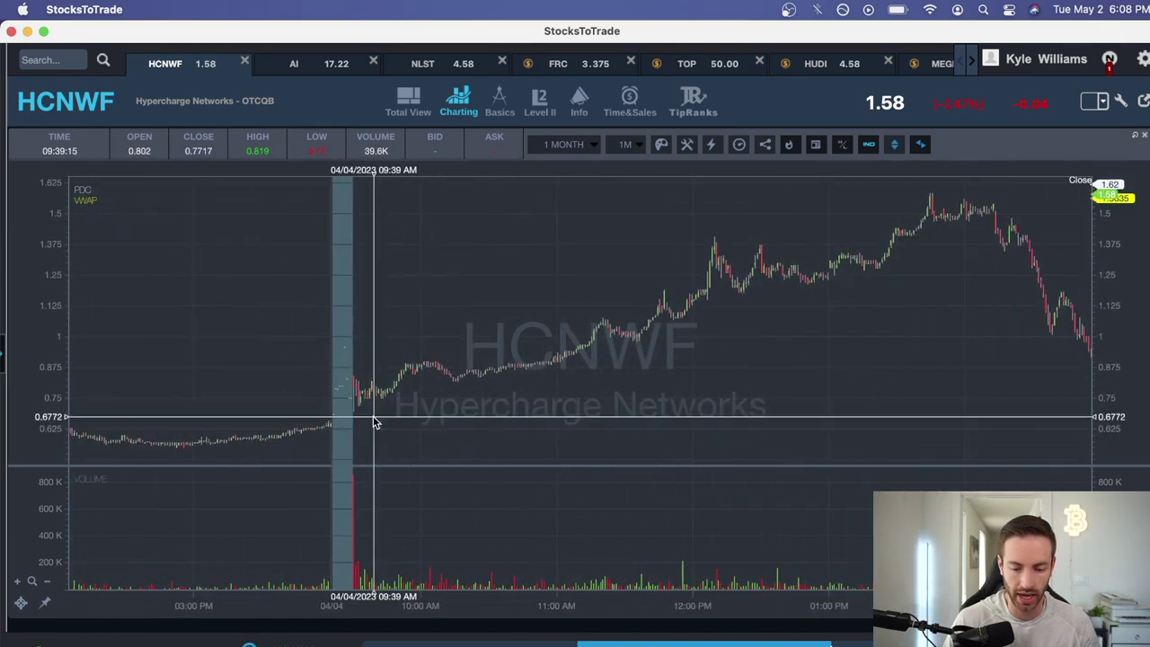
scroll(709, 355, "left", 2)
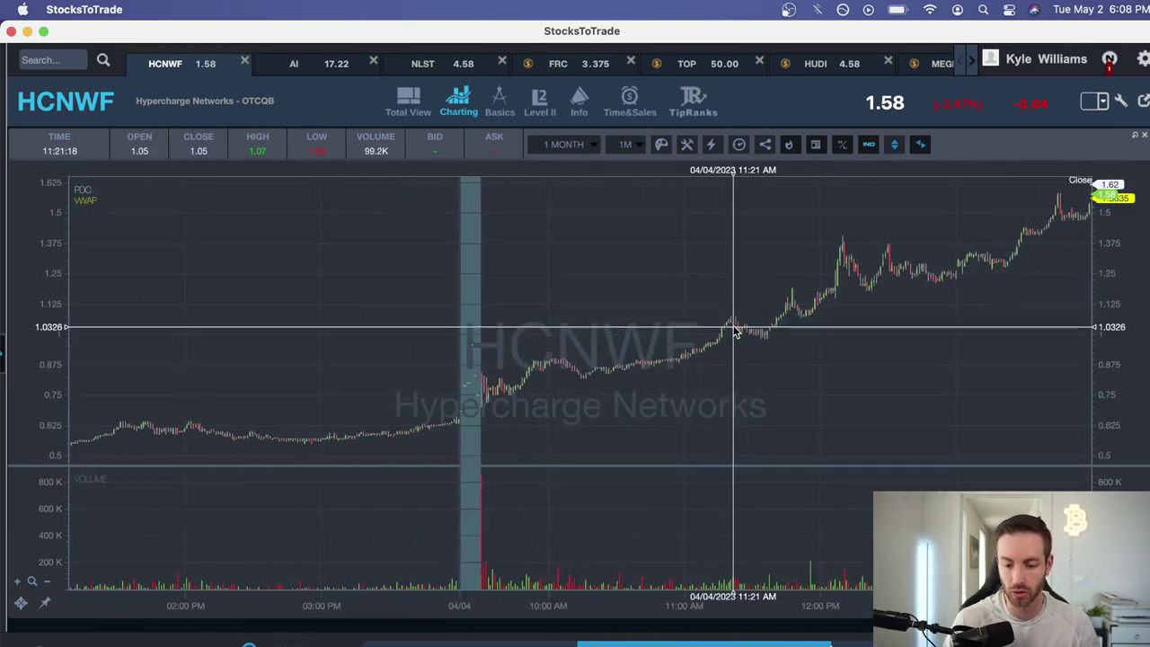
scroll(734, 330, "right", 3)
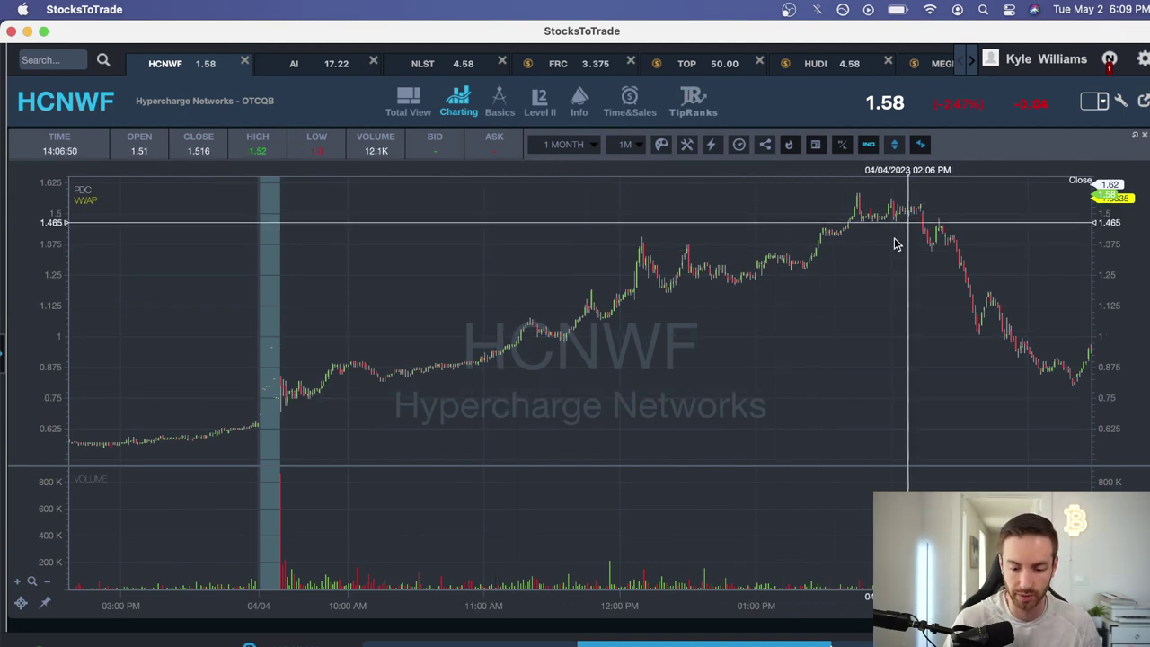
scroll(751, 333, "down", 5)
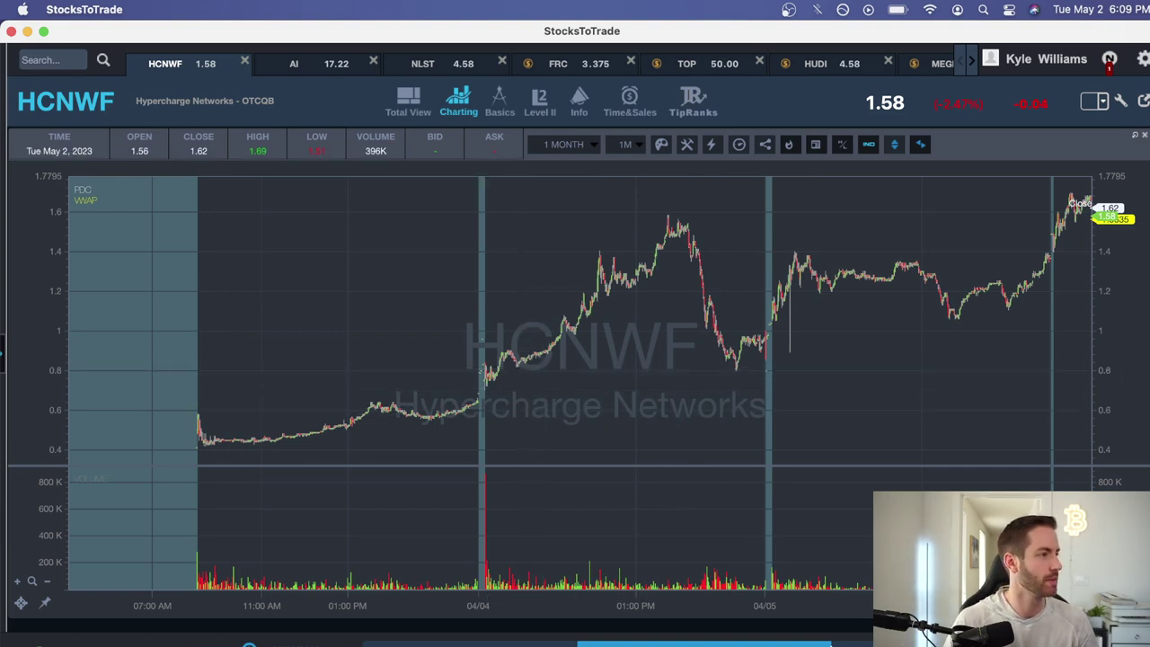
Switch to the Morris Invest YouTube video about the US dollar in Safari and check its view count and description
key("super+Tab")
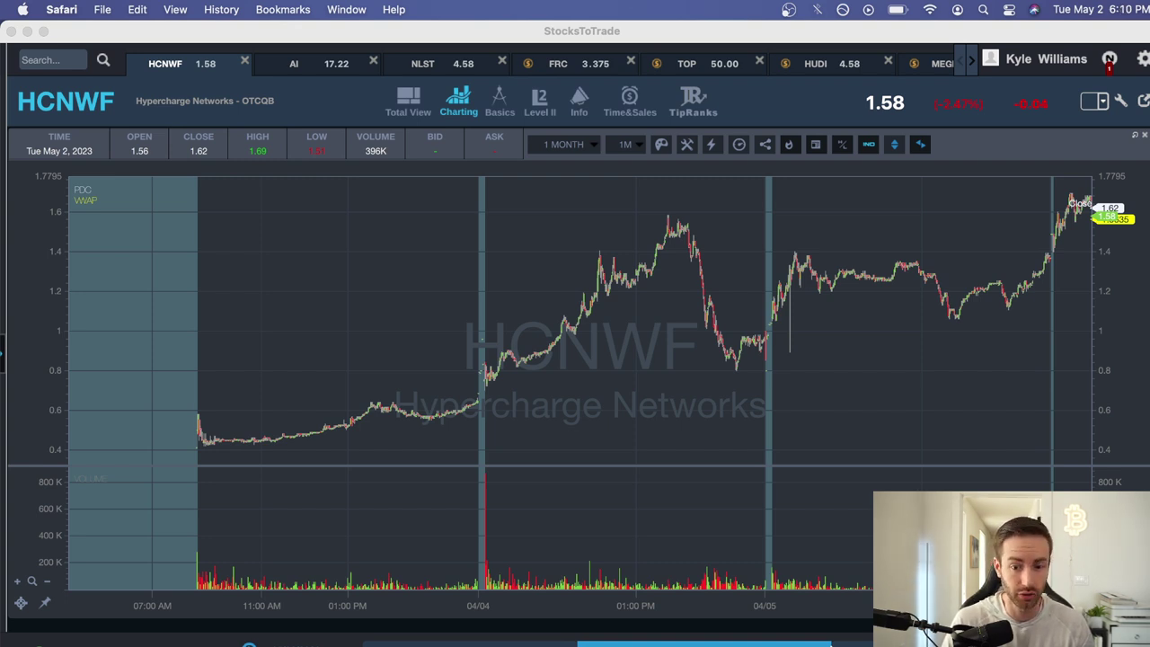
key("super+grave")
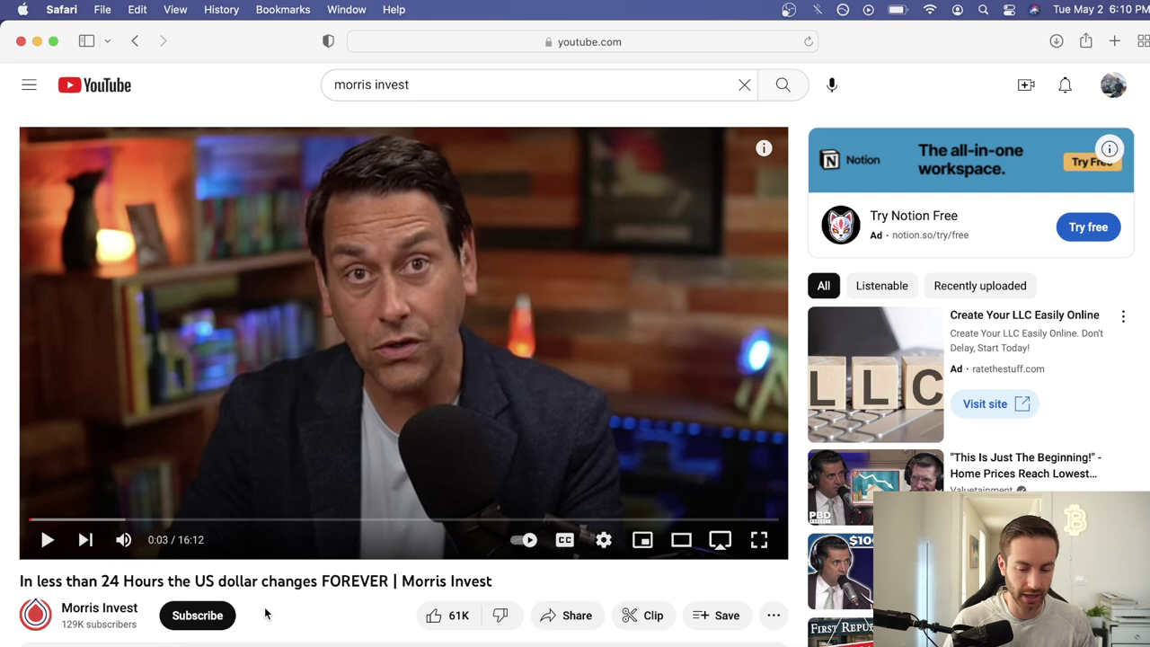
scroll(316, 597, "down", 1)
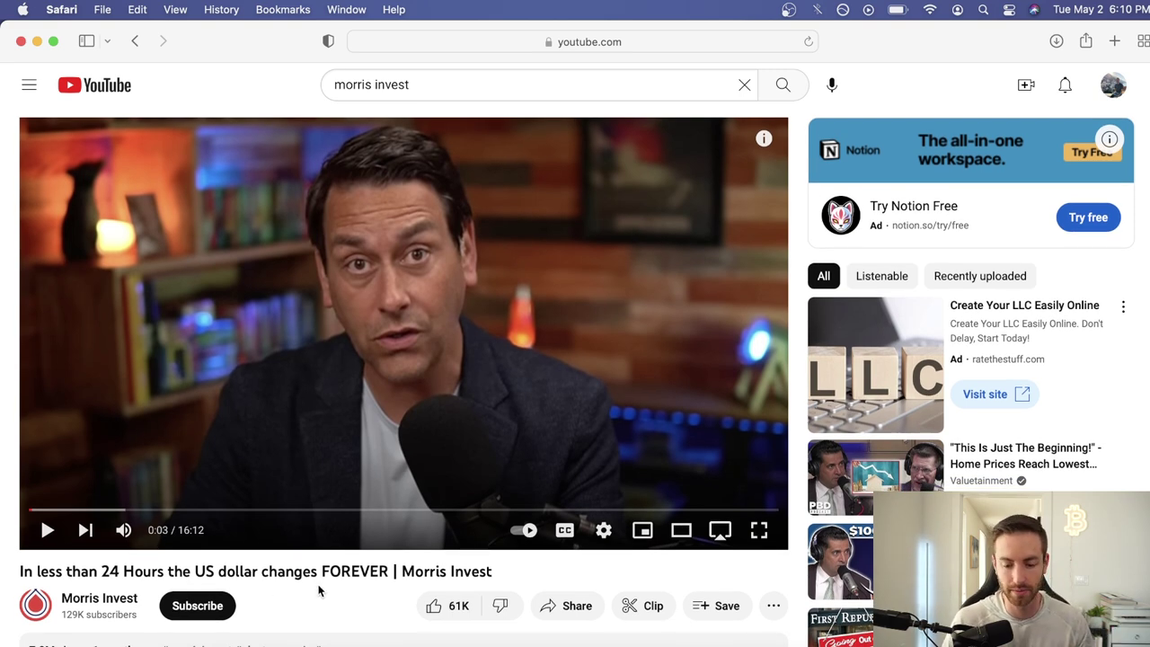
scroll(320, 590, "down", 5)
scroll(320, 590, "up", 1)
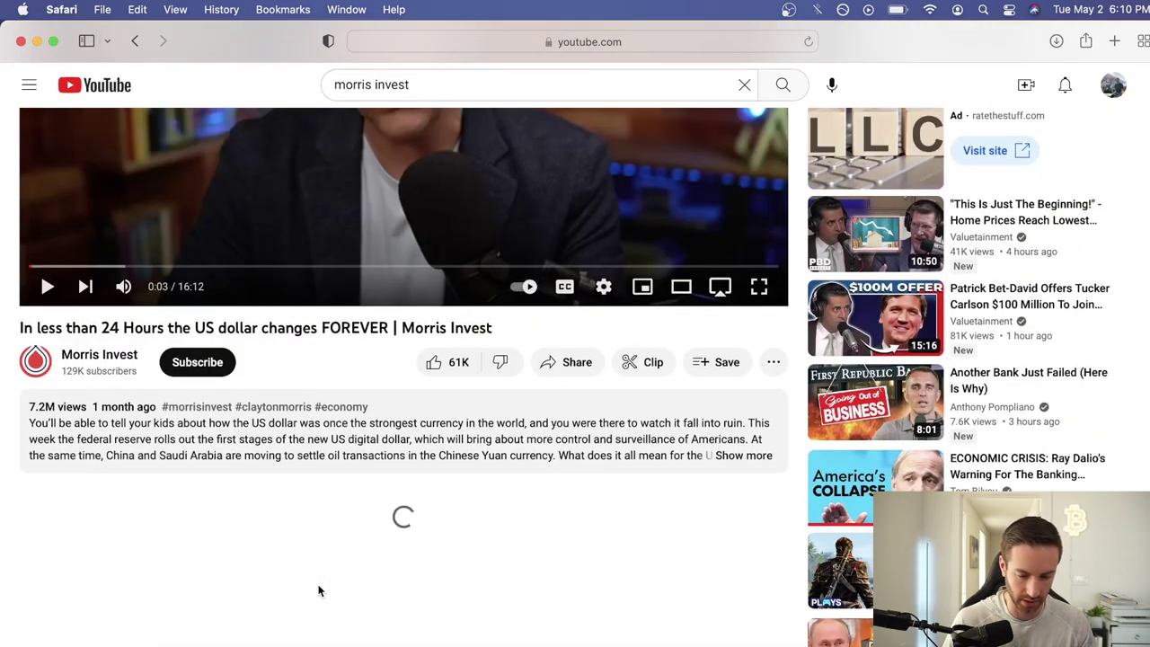
mouse_move(56, 415)
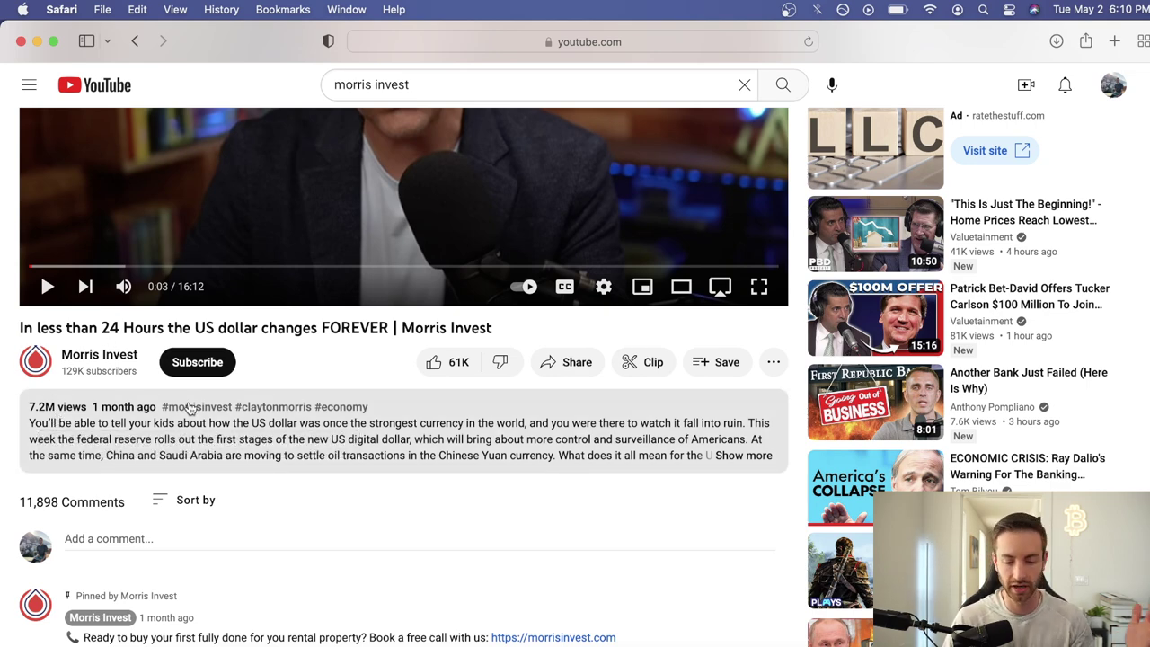
Close the YouTube video window and return to StocksToTrade to review HCNWF's April 4 rally, sell-off and the move into April 5
scroll(231, 408, "up", 3)
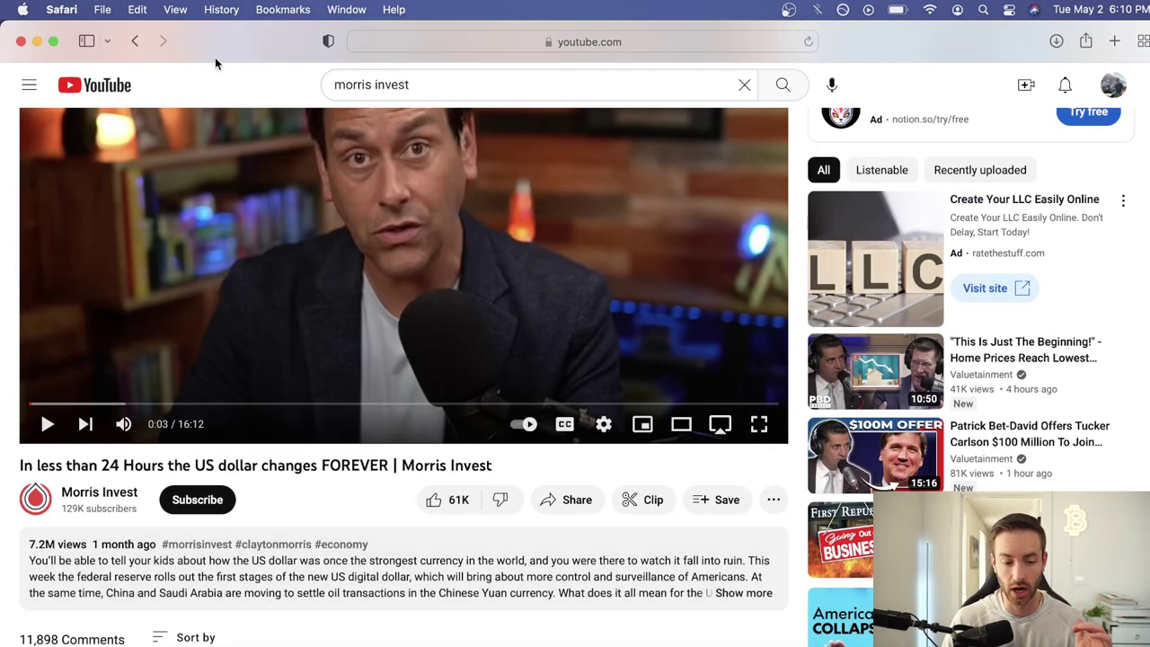
left_click(21, 42)
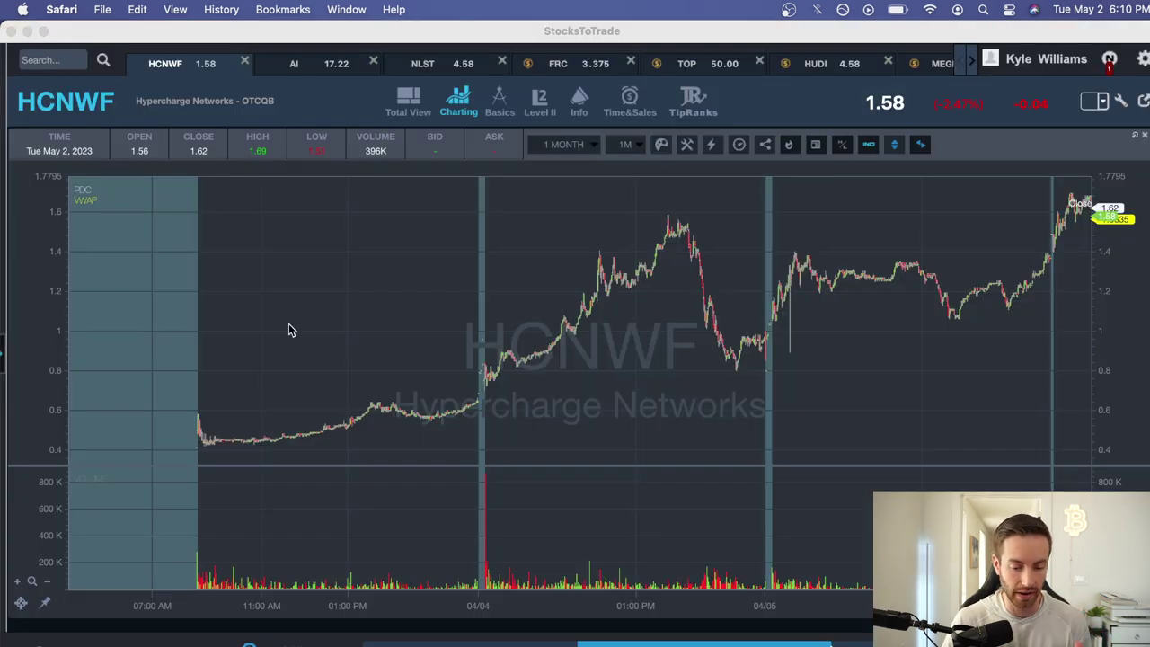
left_click(621, 398)
scroll(538, 414, "right", 3)
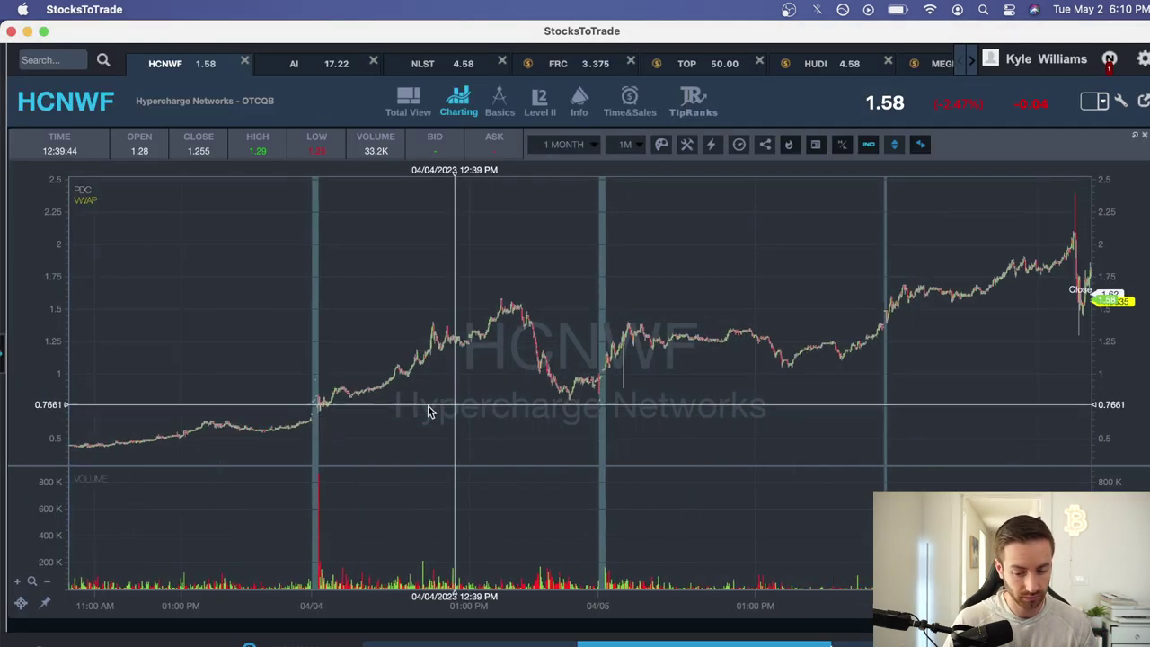
scroll(649, 422, "right", 5)
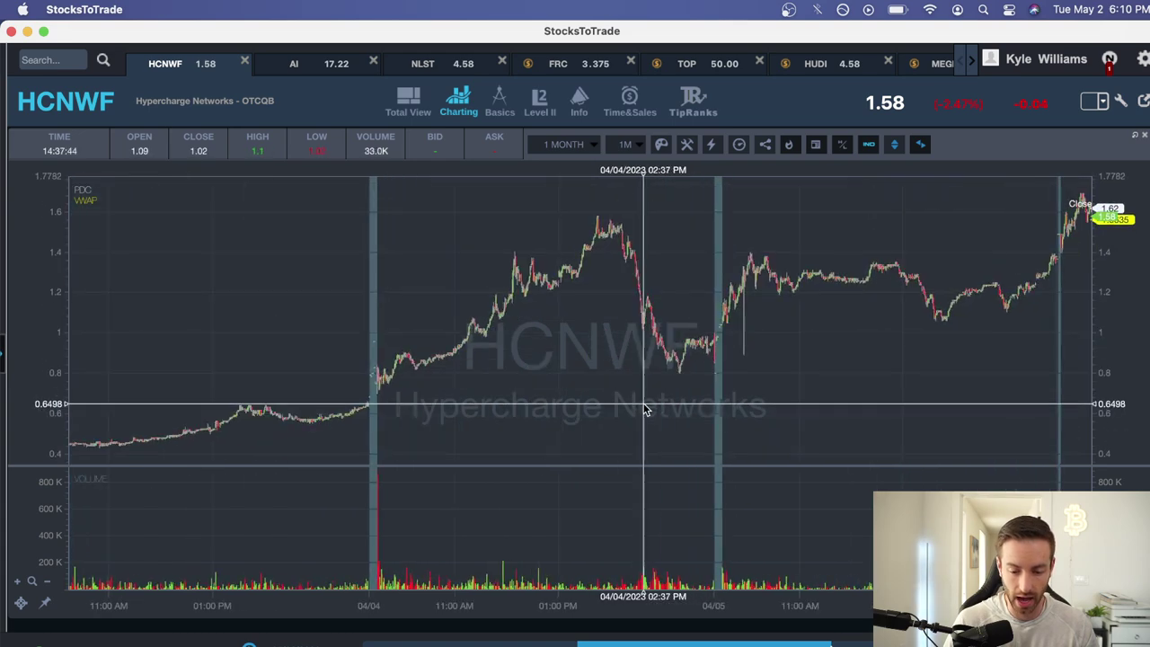
scroll(651, 368, "right", 3)
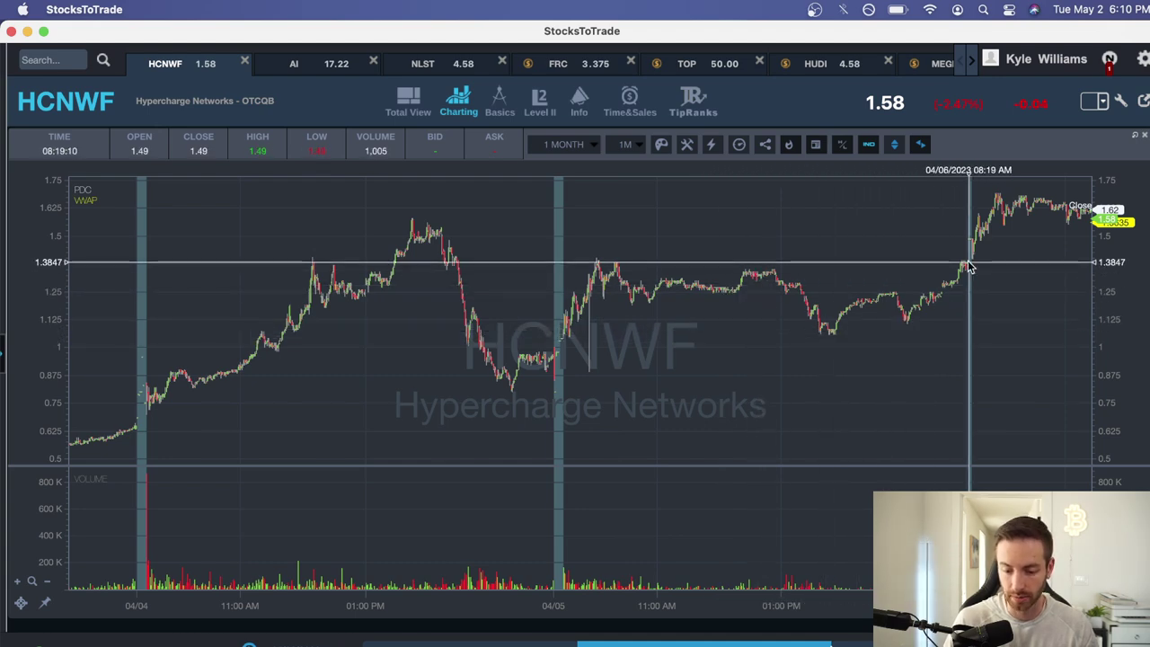
Follow HCNWF's price and volume on the one-minute chart from April 5 through April 6 and into April 10
left_click_drag(824, 359, 777, 380)
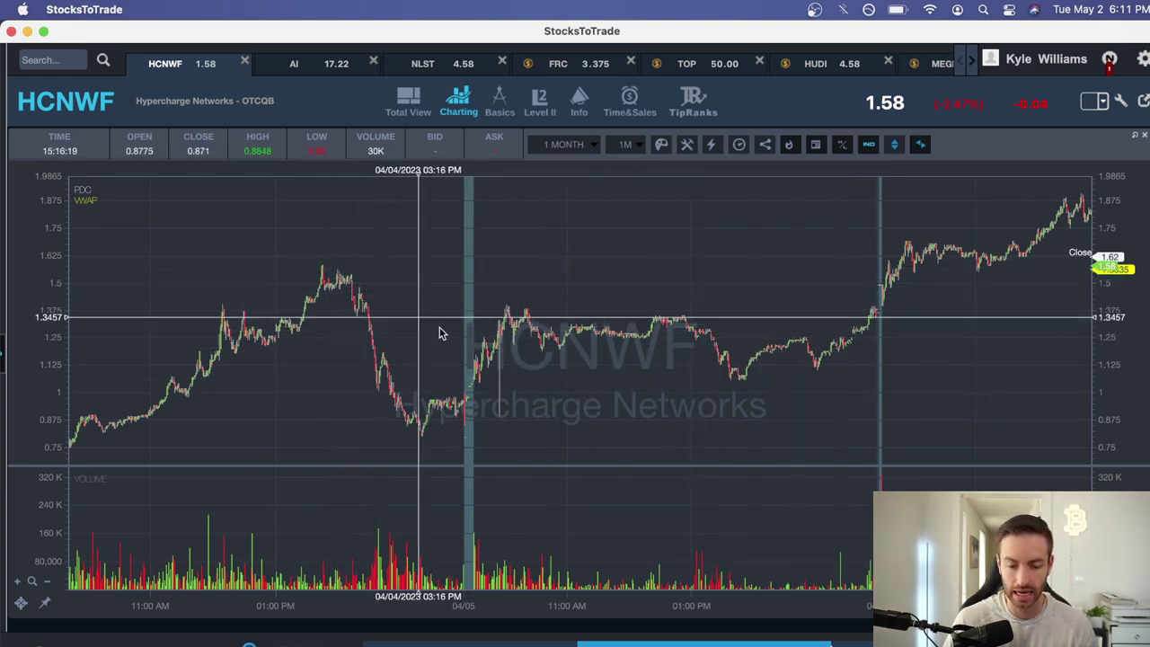
scroll(539, 352, "right", 3)
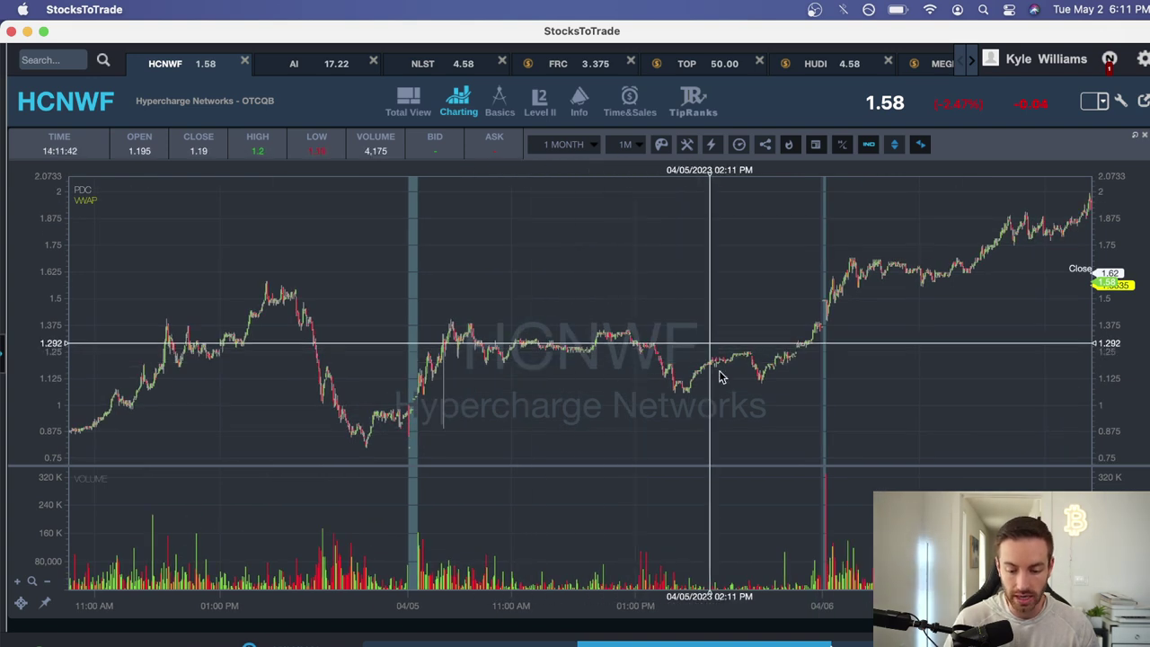
left_click_drag(870, 355, 844, 359)
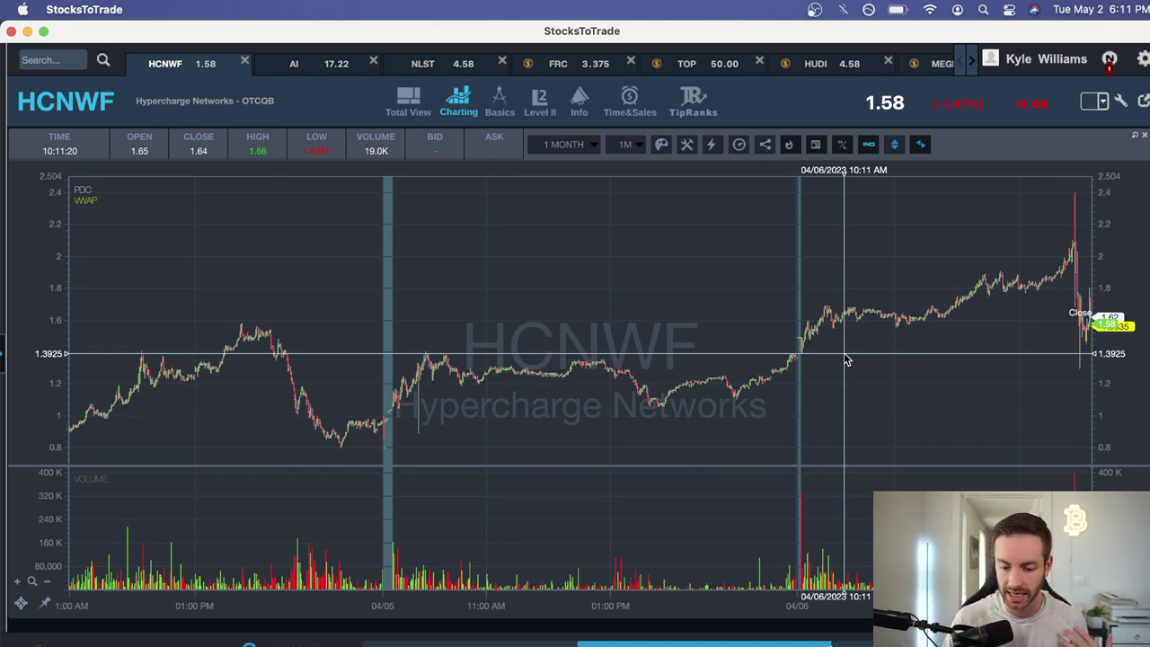
left_click_drag(844, 359, 847, 363)
scroll(849, 363, "right", 3)
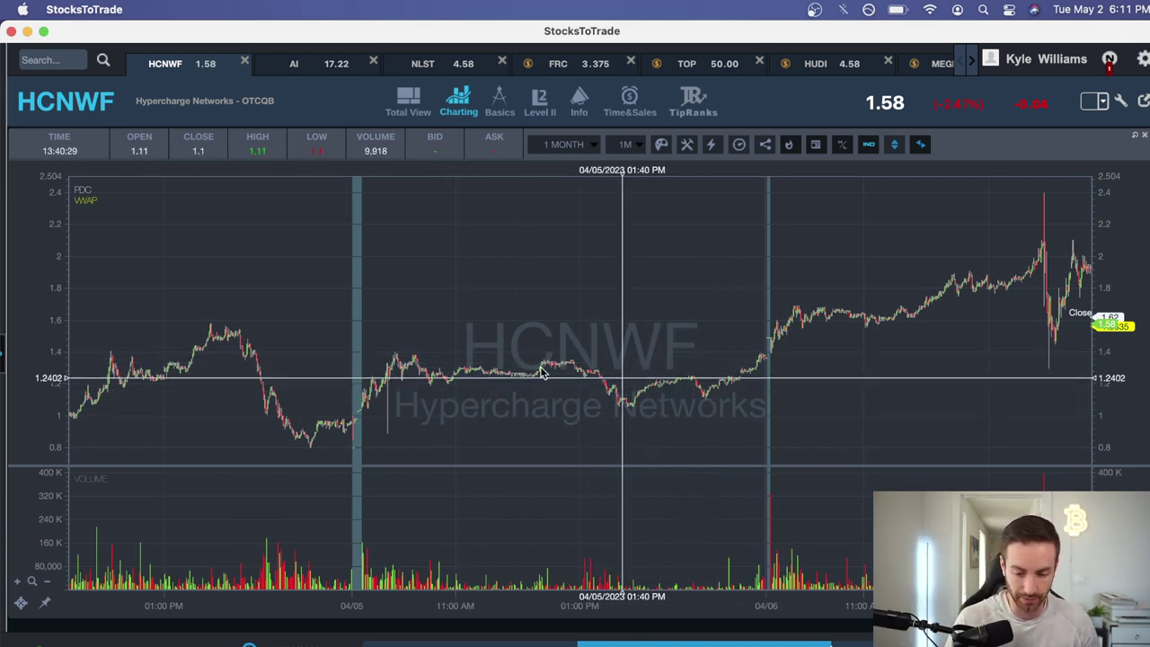
scroll(647, 395, "right", 2)
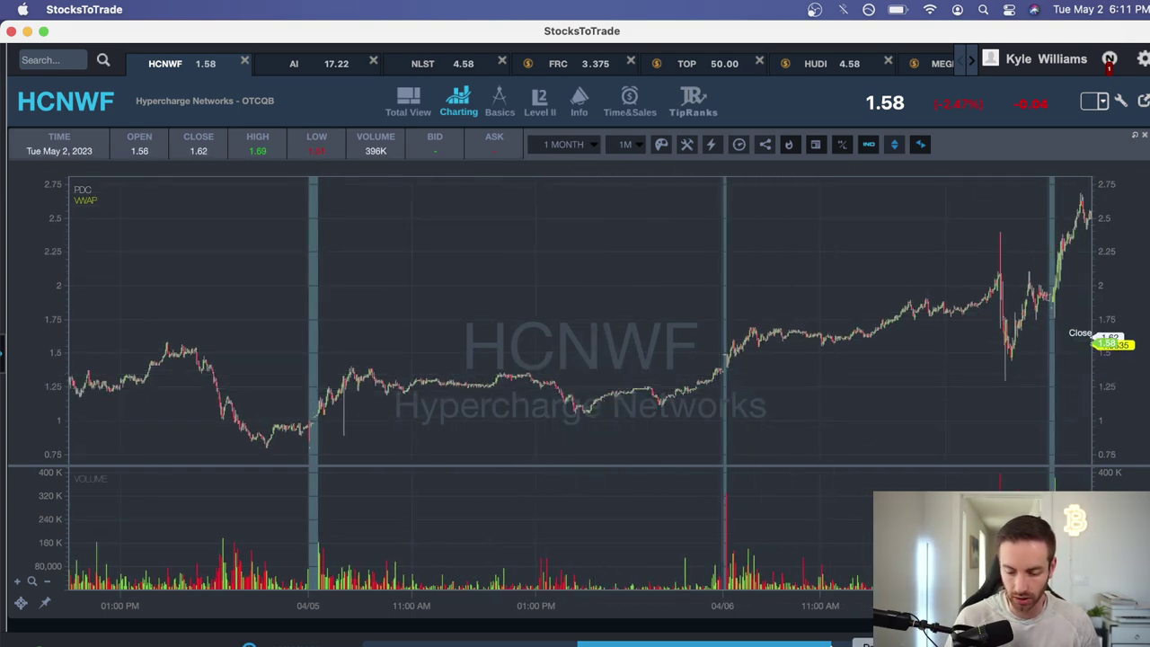
Switch to Preview and enlarge HCNWF halt offering.png to review the marked April 5–6 trades
key("super+Tab")
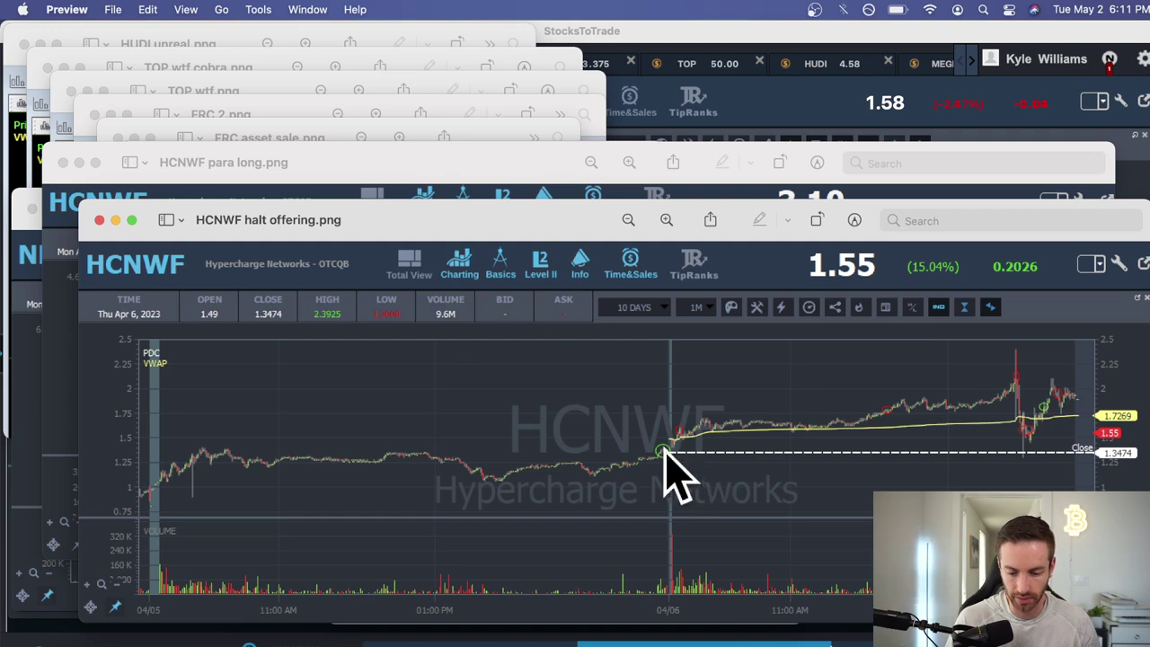
left_click_drag(529, 235, 476, 121)
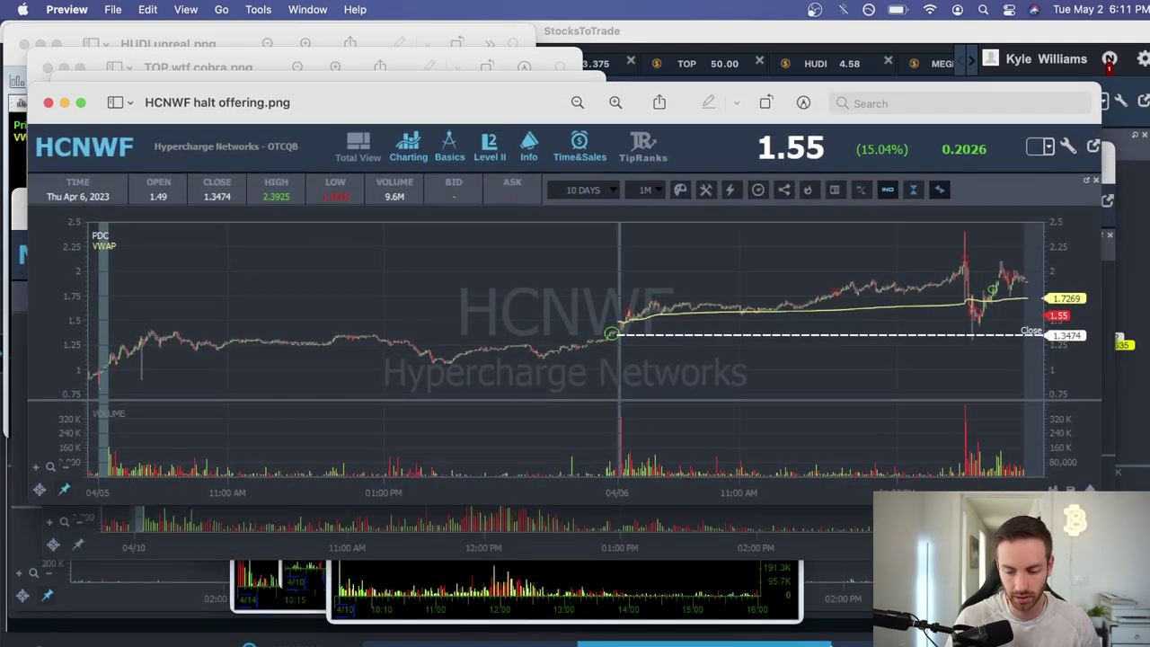
double_click(571, 104)
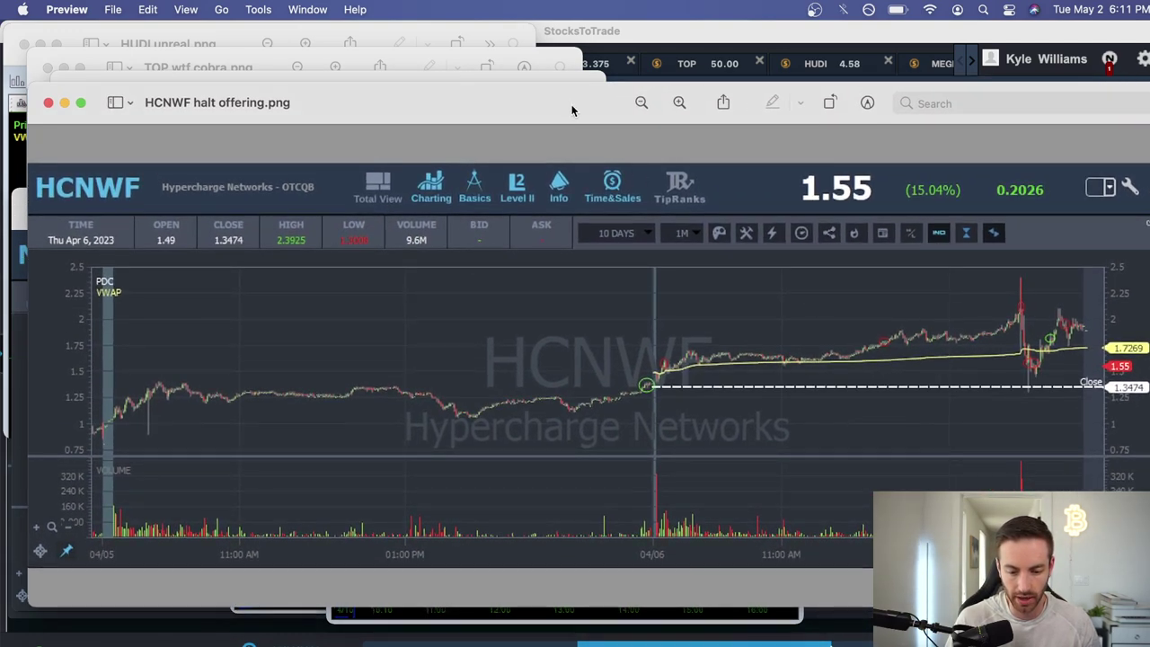
left_click_drag(571, 104, 538, 89)
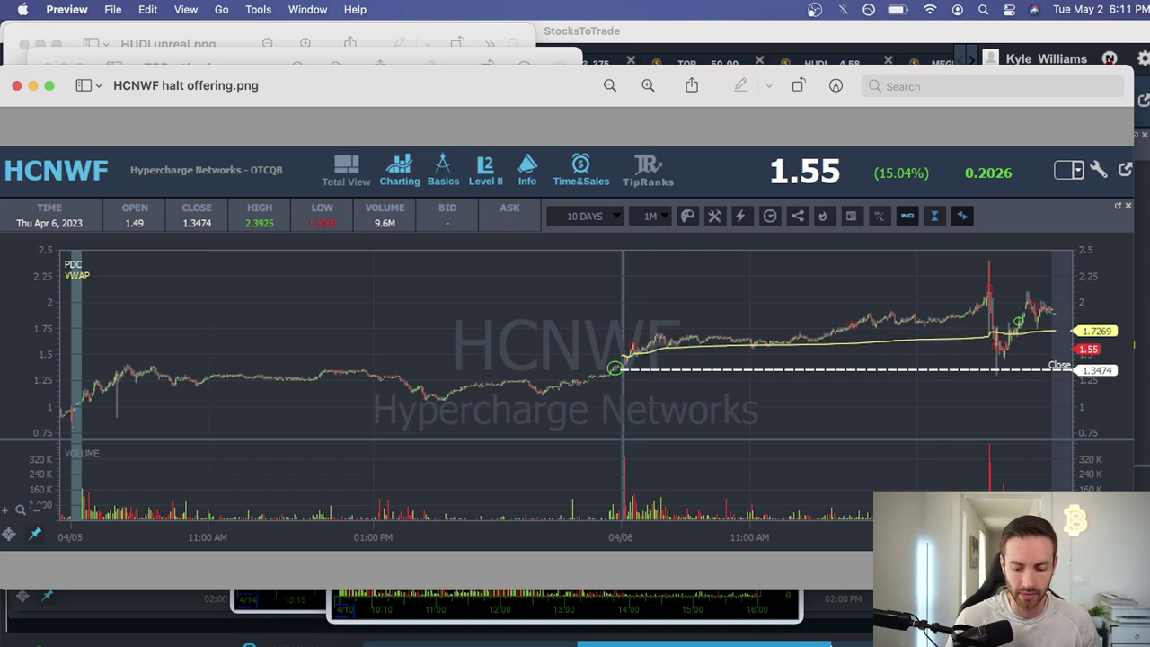
Return to StocksToTrade and zoom in on HCNWF's April 6 afternoon spike, drop and recovery
left_click(1098, 633)
scroll(854, 398, "up", 10)
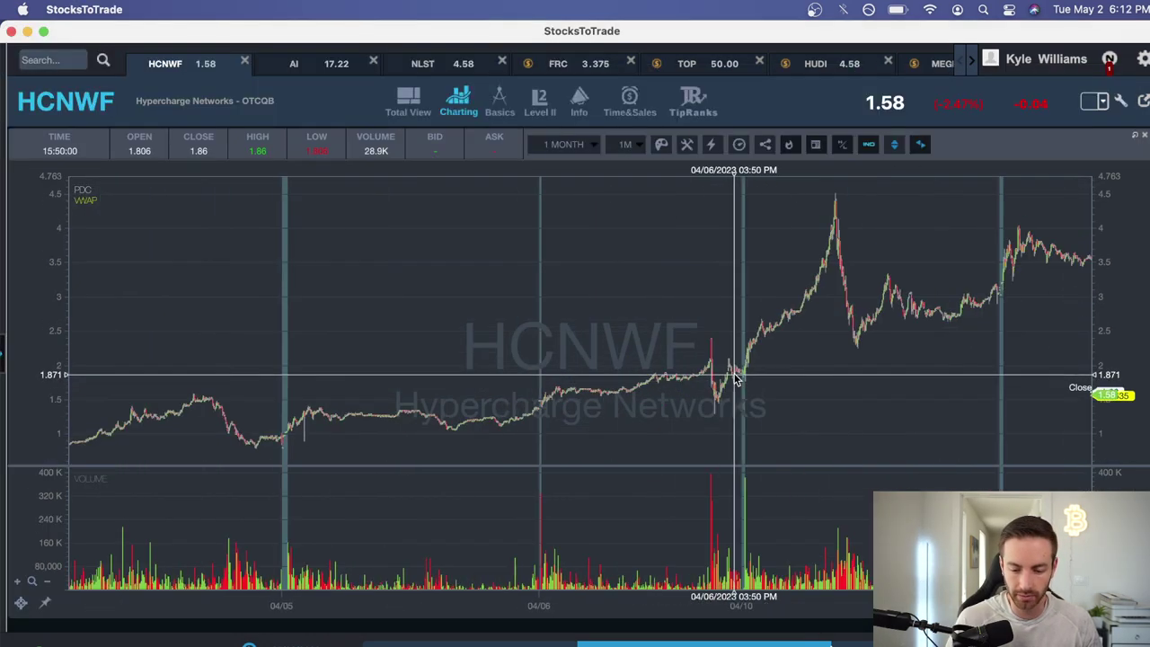
left_click_drag(755, 378, 564, 384)
left_click_drag(821, 354, 668, 359)
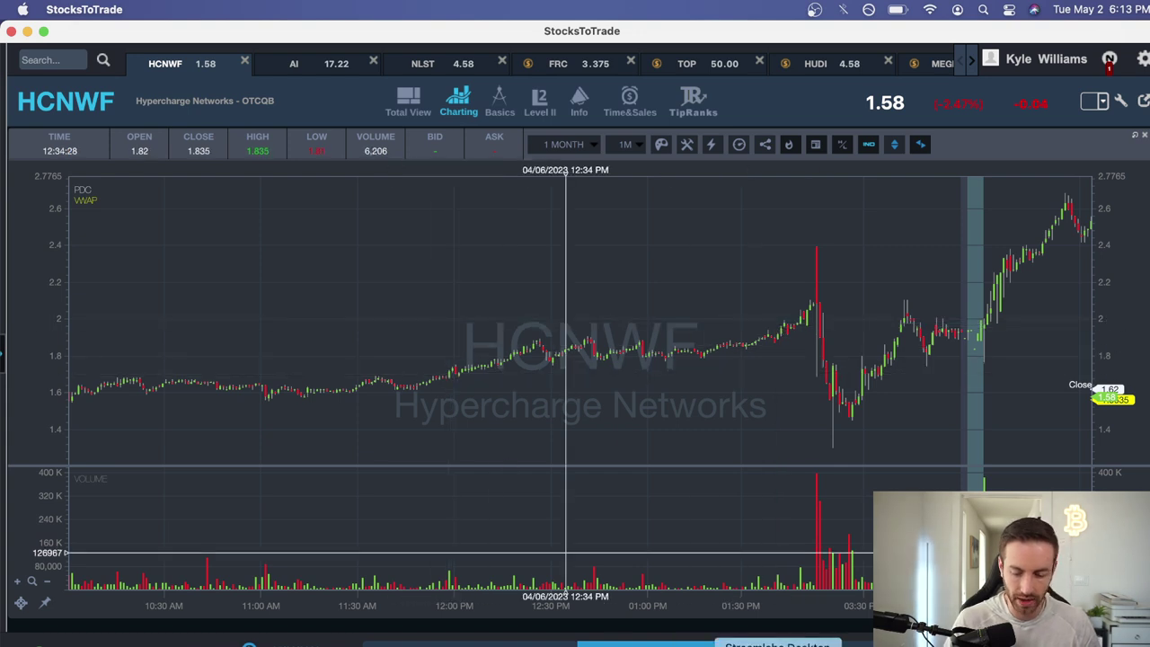
Switch to Preview and outline the April 6 price spike in HCNWF halt offering.png with a temporary selection
key("super+Tab")
left_click_drag(828, 399, 648, 387)
left_click_drag(971, 275, 1004, 298)
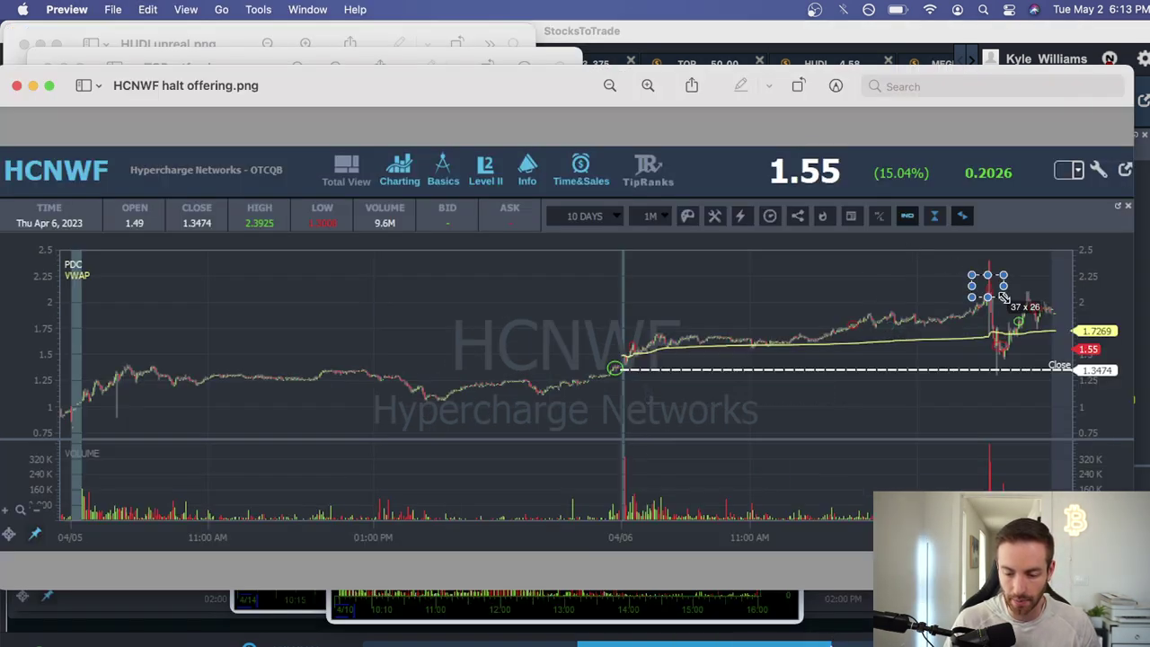
left_click(1007, 309)
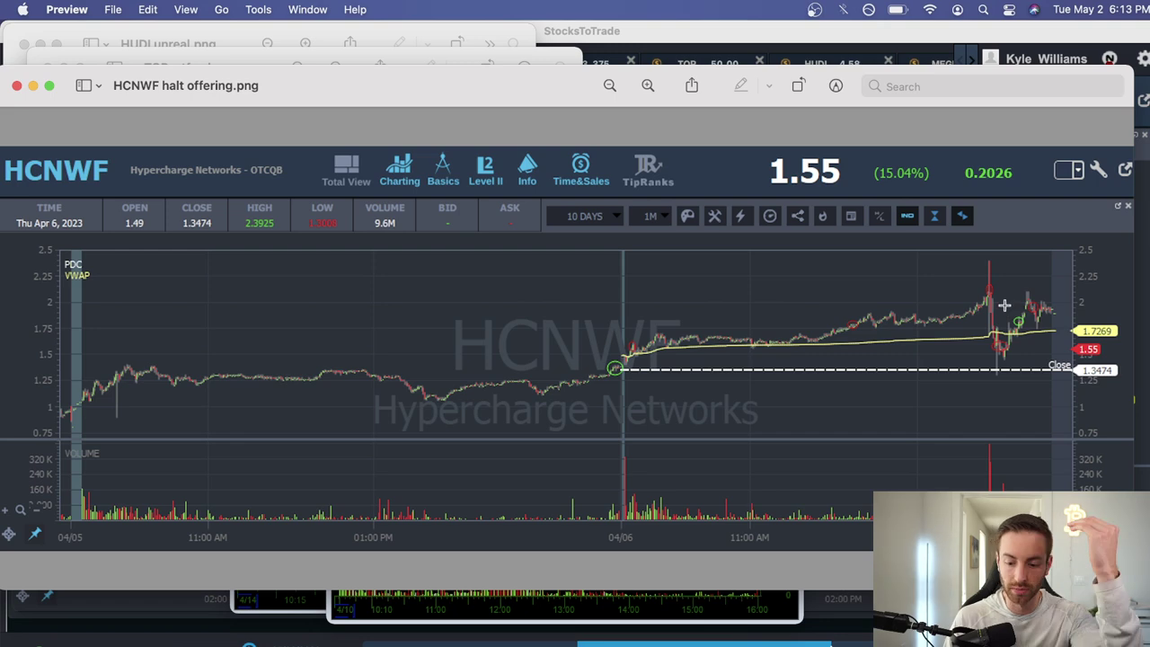
Switch back to StocksToTrade and examine HCNWF's full April 6 session, from the open through the late-day spike and recovery
left_click(844, 593)
left_click(721, 43)
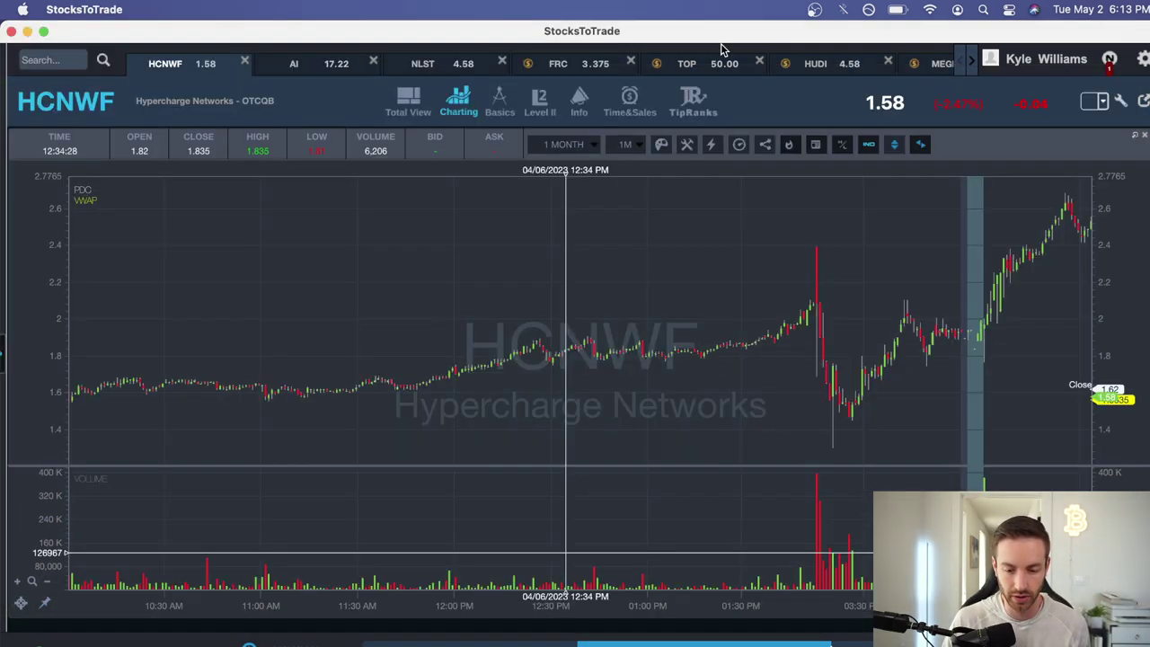
left_click(700, 63)
left_click(206, 70)
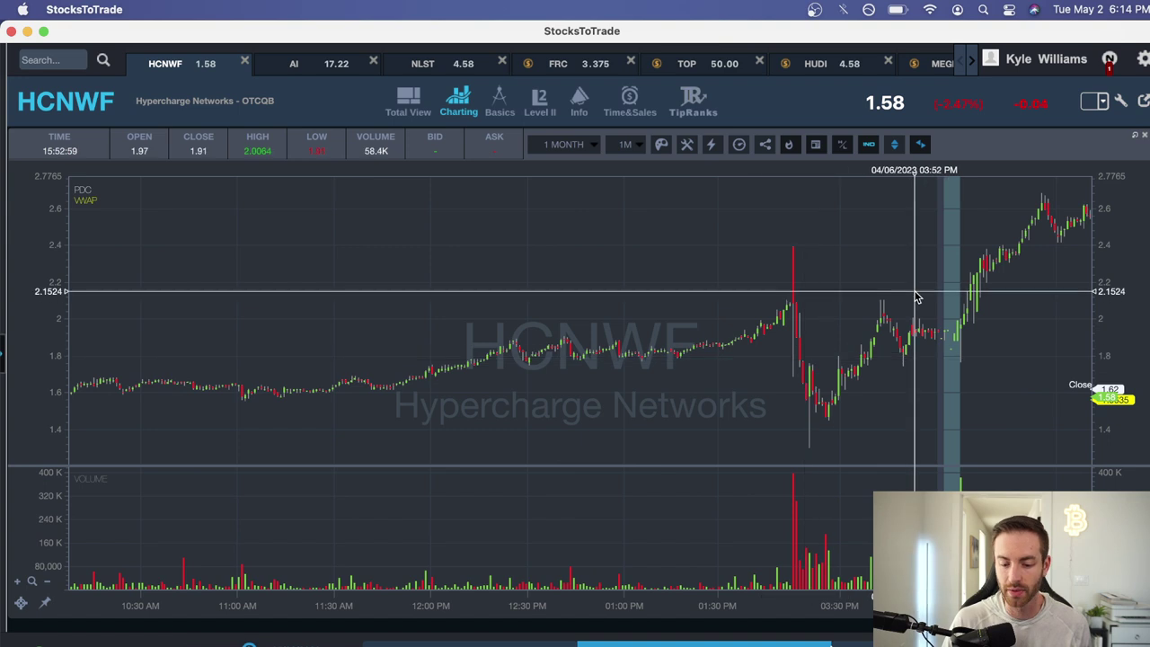
scroll(790, 395, "left", 5)
scroll(810, 382, "down", 2)
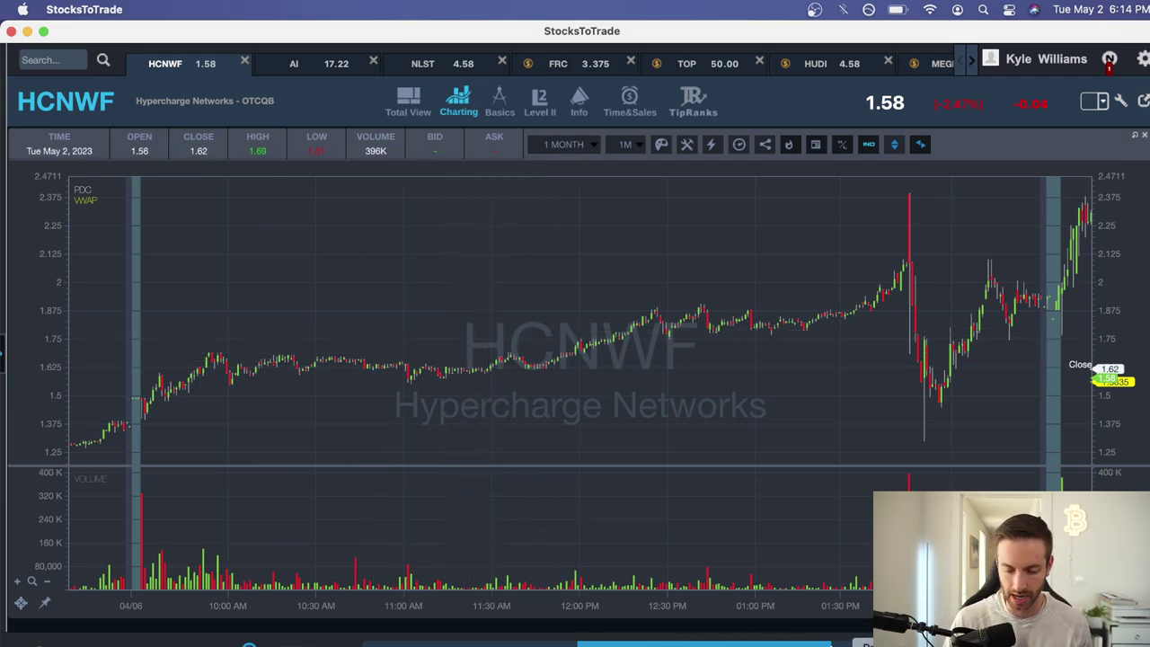
Switch to Preview, close HCNWF halt offering.png, and go back to the HCNWF chart in StocksToTrade
key("super+Tab")
left_click(664, 154)
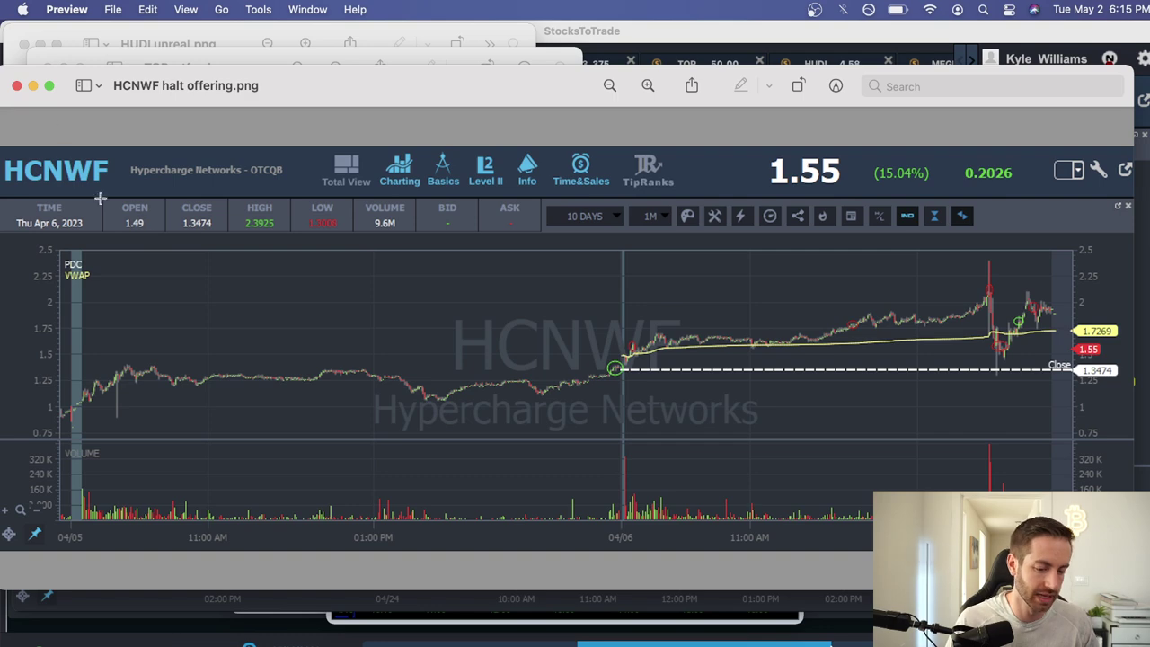
left_click(17, 86)
left_click(726, 126)
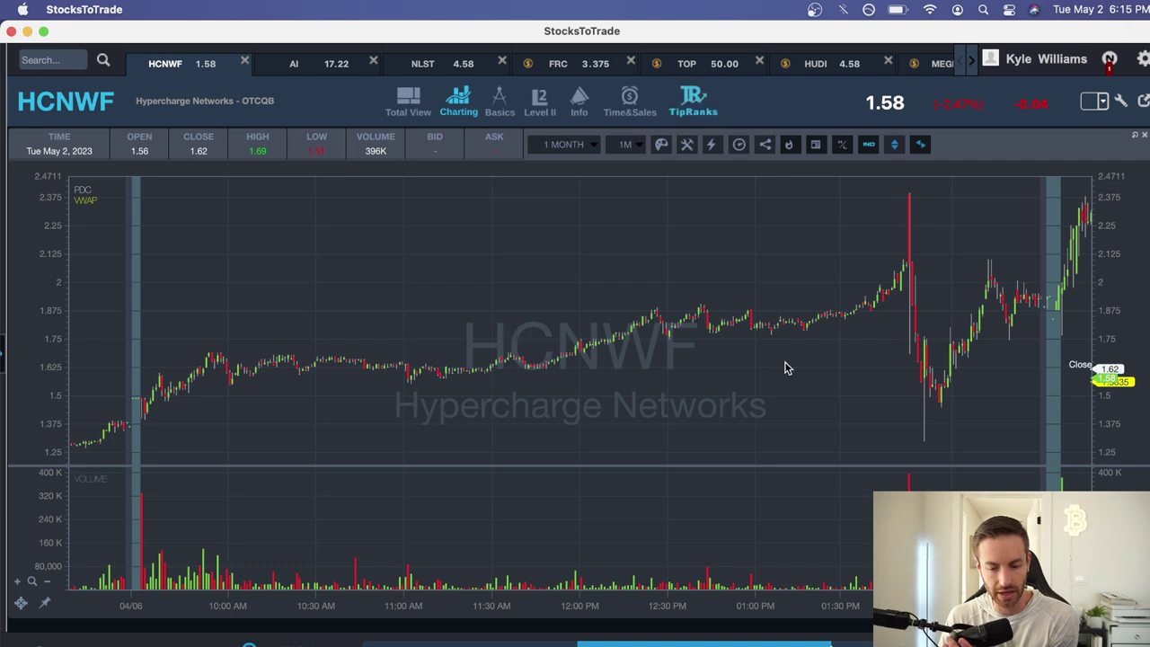
Compare HCNWF's April 6 afternoon drop and recovery with its April 10 morning run-up on the chart
scroll(1049, 310, "right", 5)
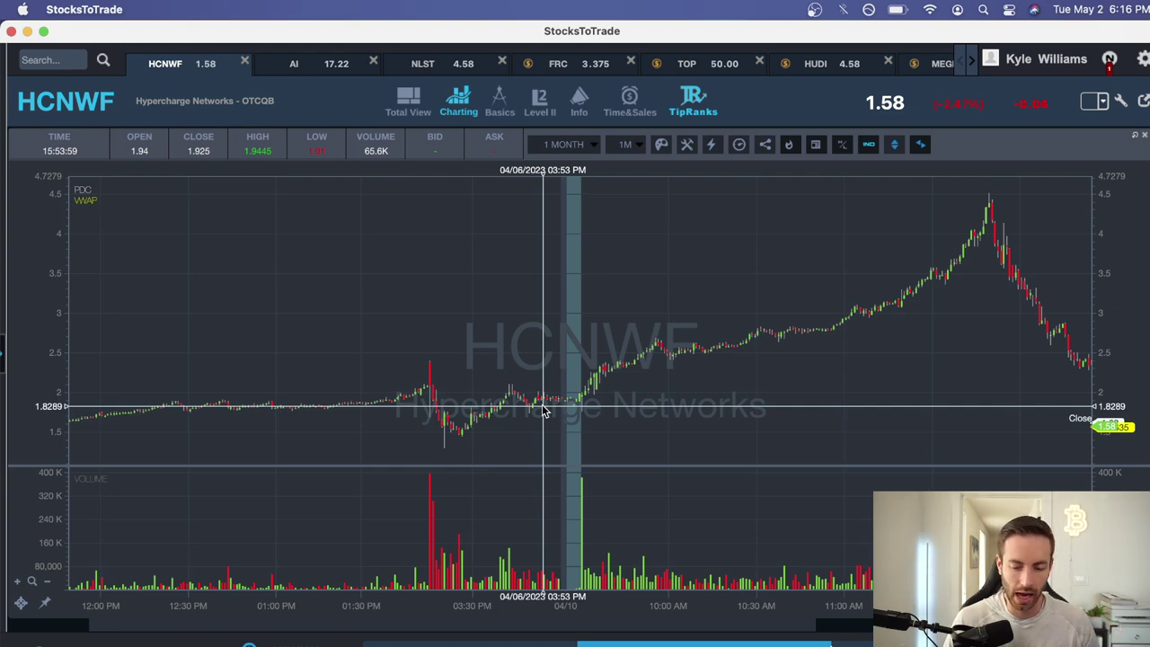
left_click_drag(329, 395, 690, 358)
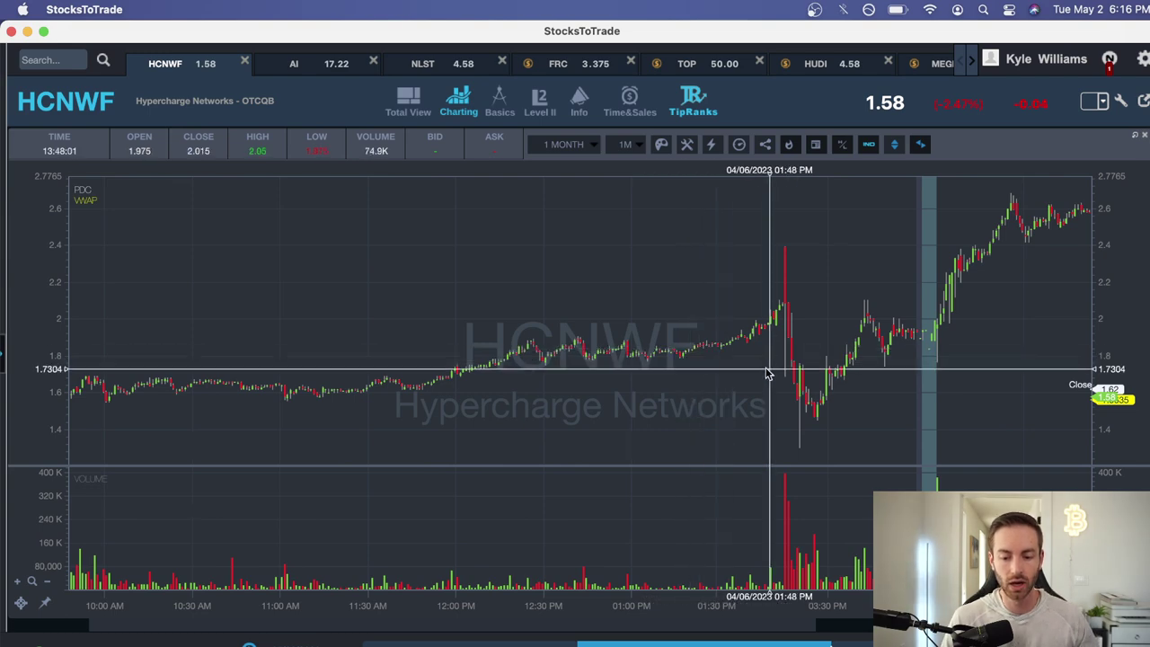
left_click_drag(768, 373, 688, 378)
left_click_drag(816, 365, 757, 377)
left_click_drag(918, 398, 608, 455)
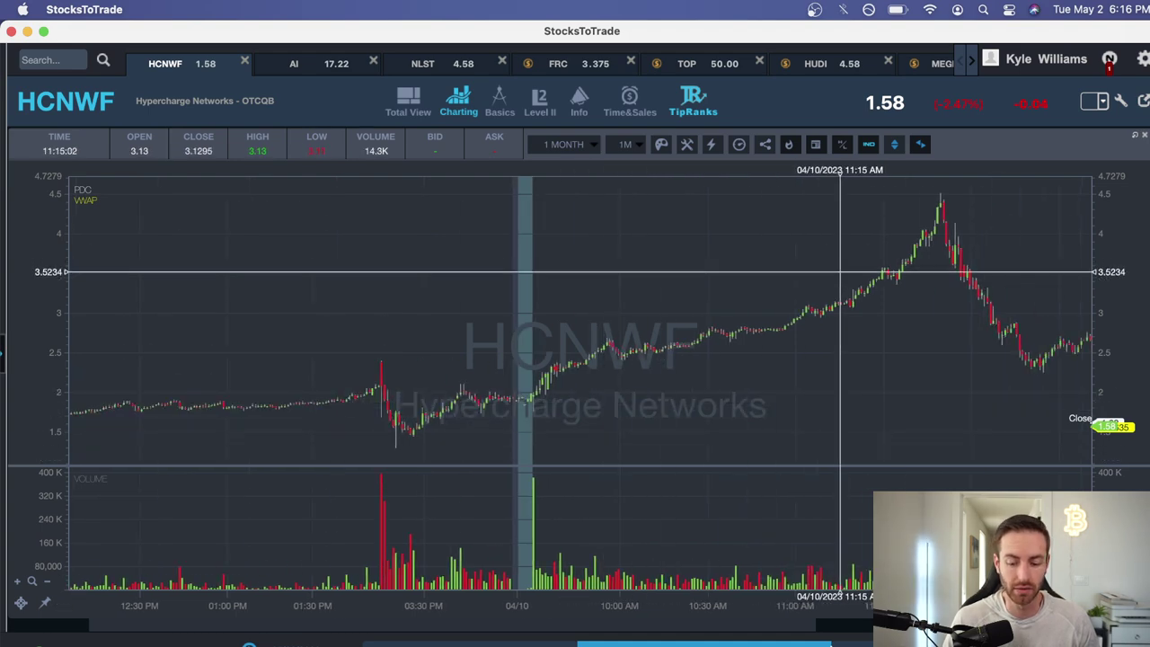
Switch to Preview, enlarge HCNWF para long.png to review the marked April 10 trades, and close the image
key("super+Tab")
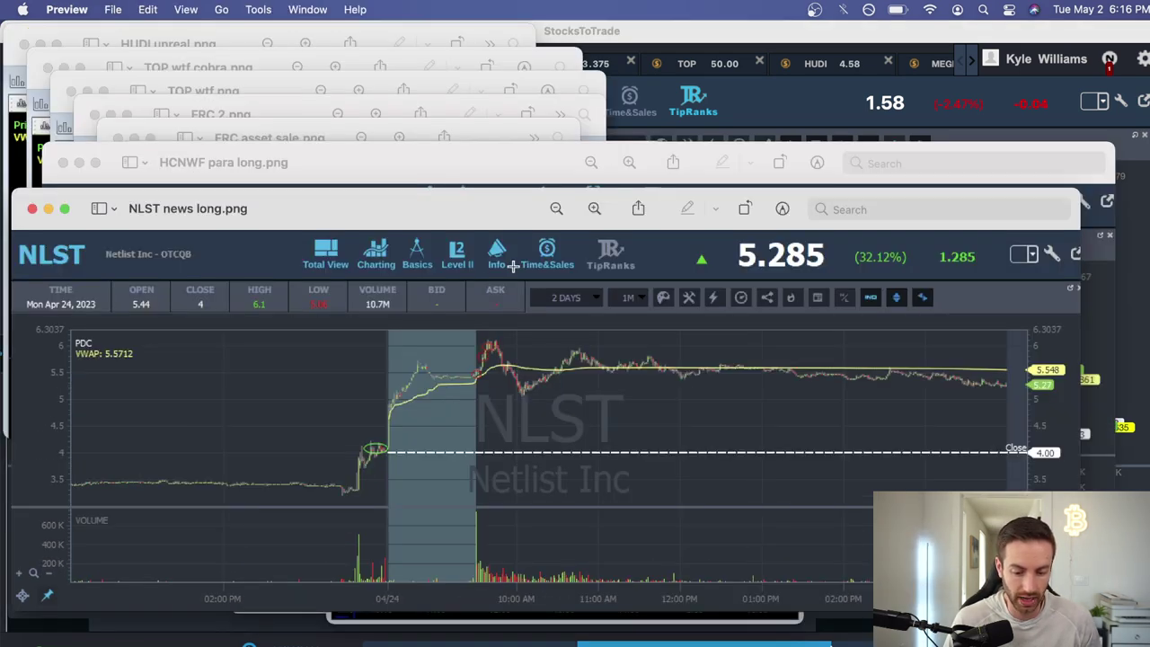
left_click(436, 177)
left_click_drag(422, 180, 410, 110)
left_click_drag(1107, 488, 1148, 540)
left_click_drag(537, 100, 507, 104)
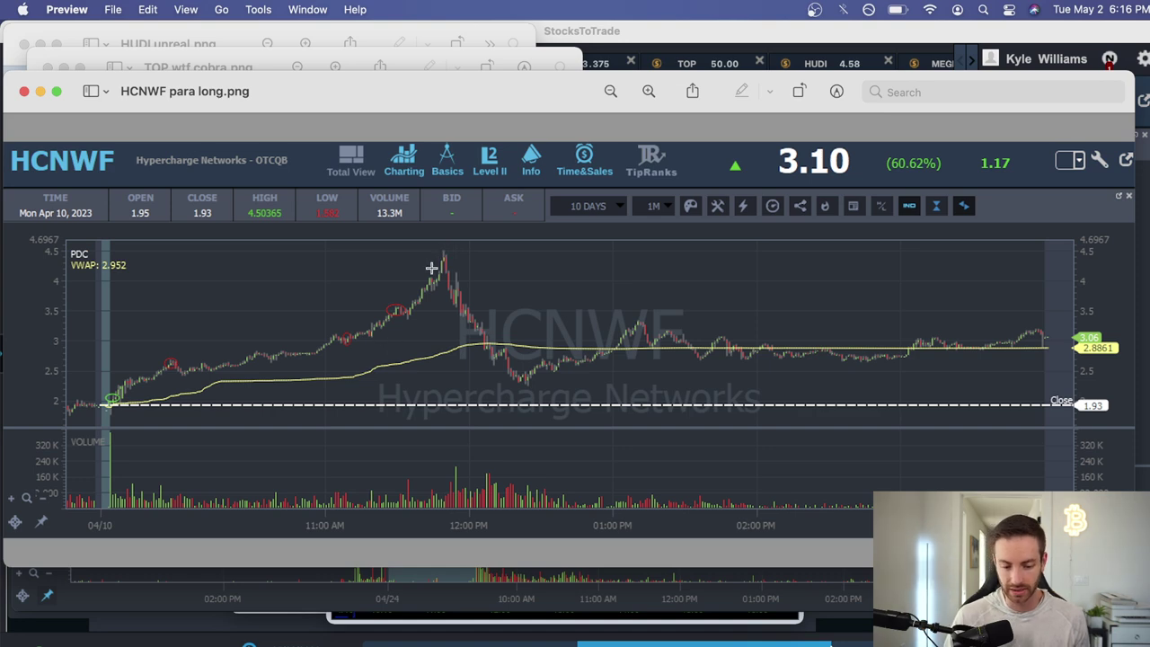
left_click(24, 92)
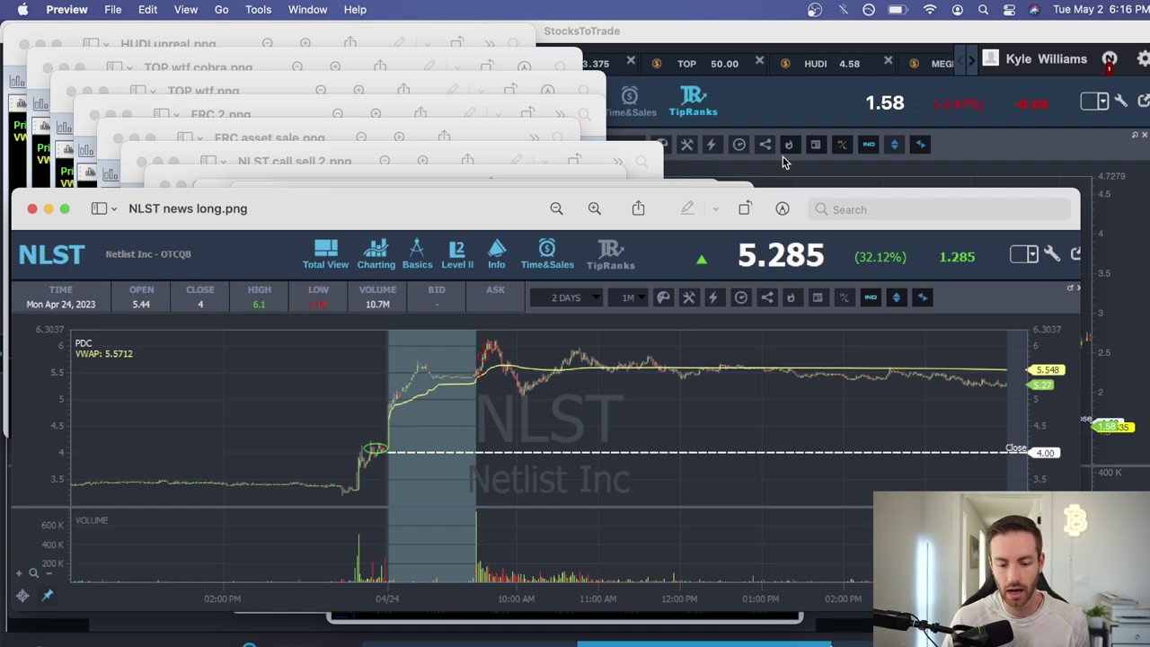
Return to StocksToTrade and inspect HCNWF's April 10 peak, the sell-off after it and the afternoon consolidation
left_click(794, 105)
scroll(694, 287, "up", 5)
scroll(693, 287, "down", 5)
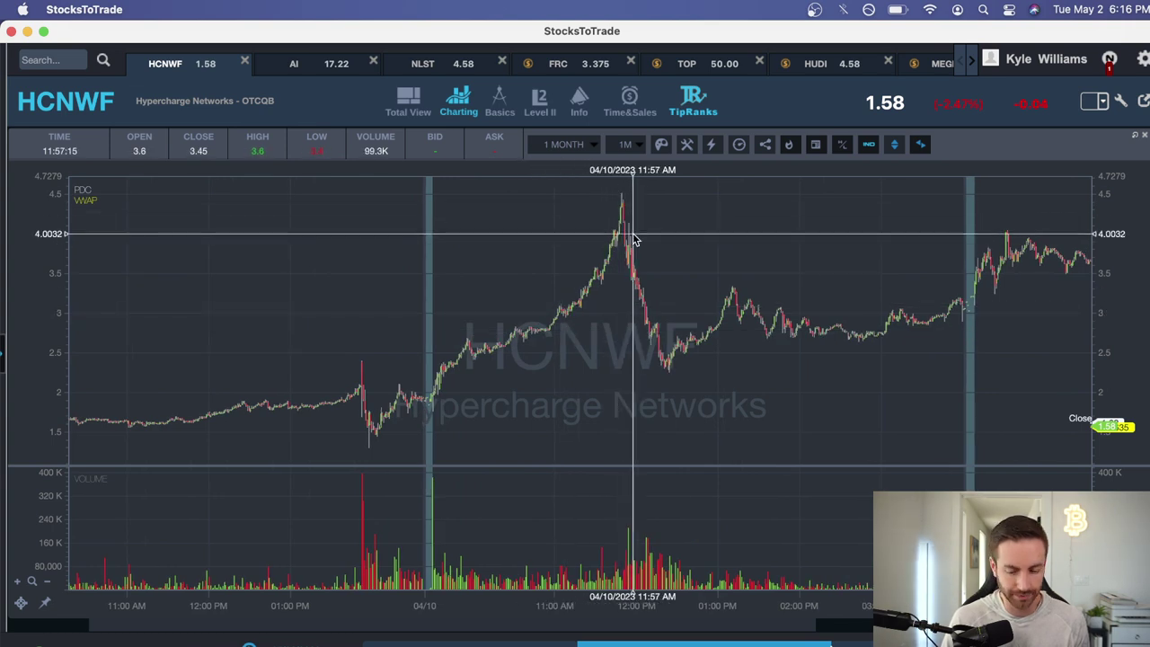
scroll(690, 252, "right", 3)
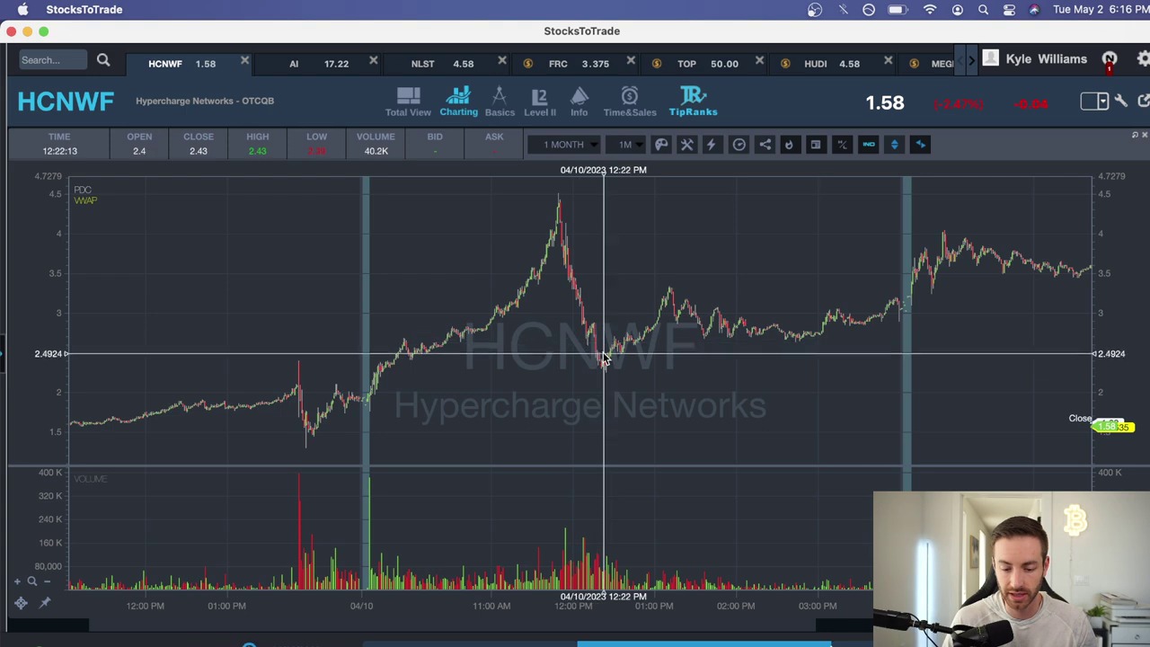
scroll(699, 370, "right", 1)
scroll(710, 379, "right", 5)
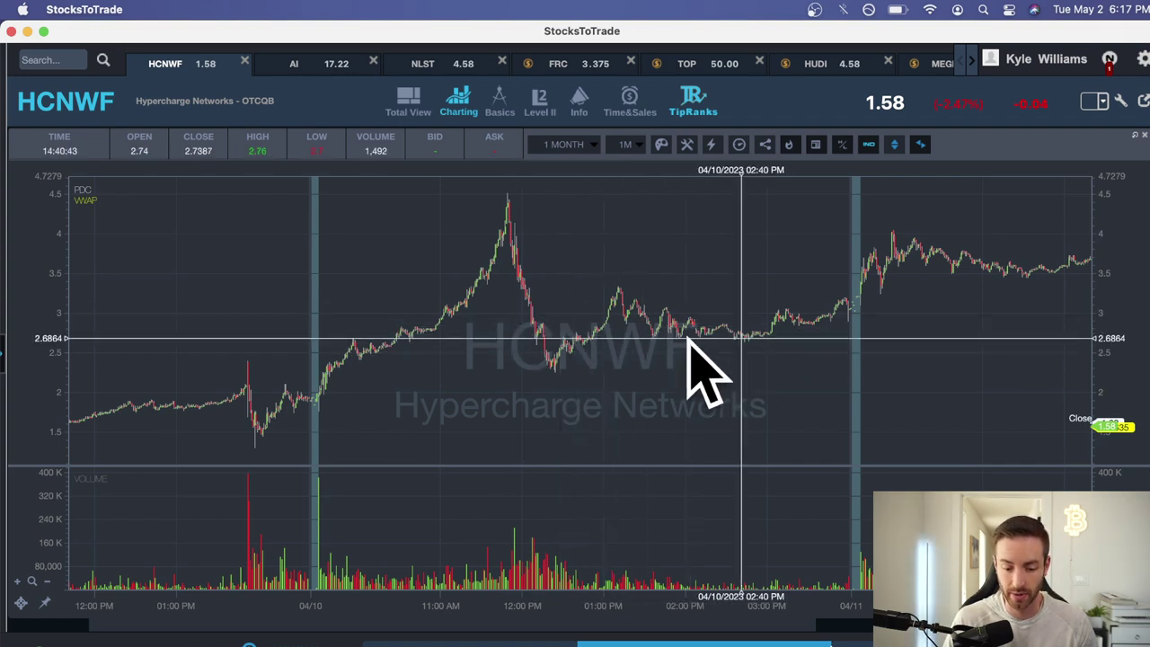
Follow HCNWF from the April 10 close through the April 11 session to the start of the next day
left_click_drag(798, 369, 684, 372)
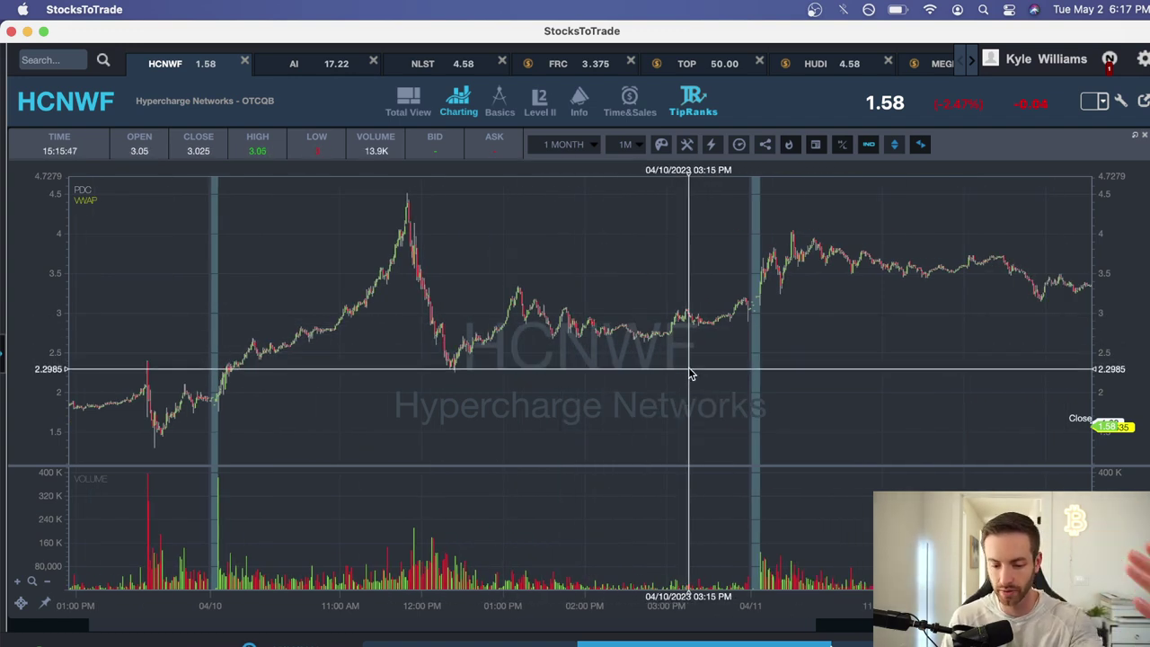
left_click_drag(704, 395, 645, 401)
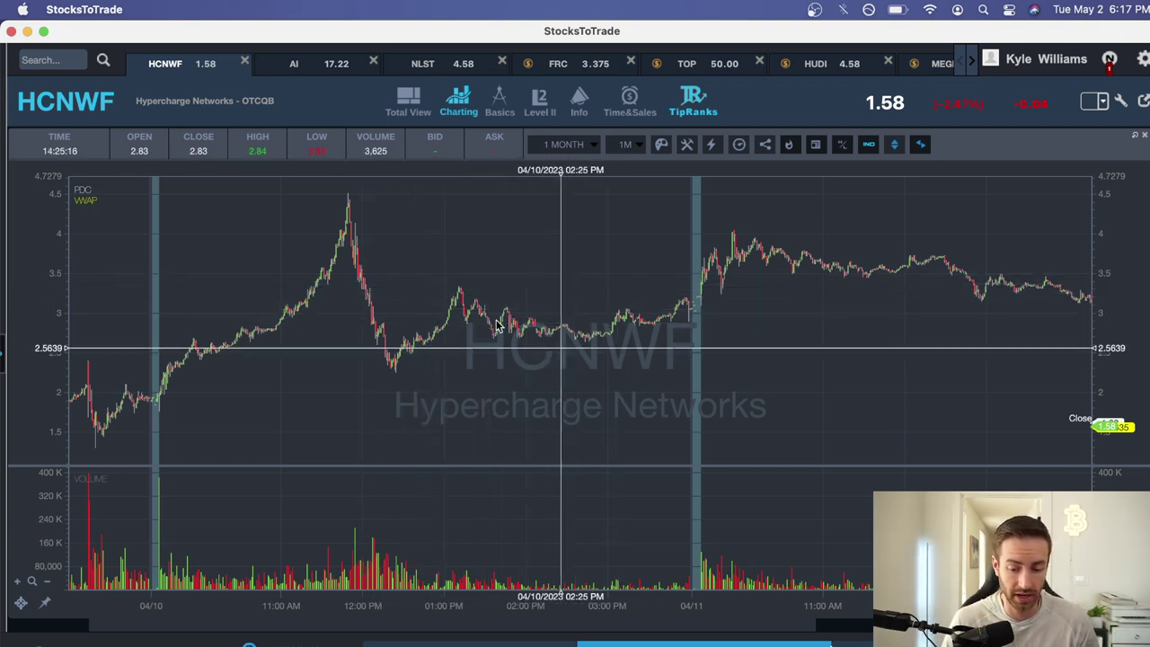
left_click_drag(765, 348, 632, 364)
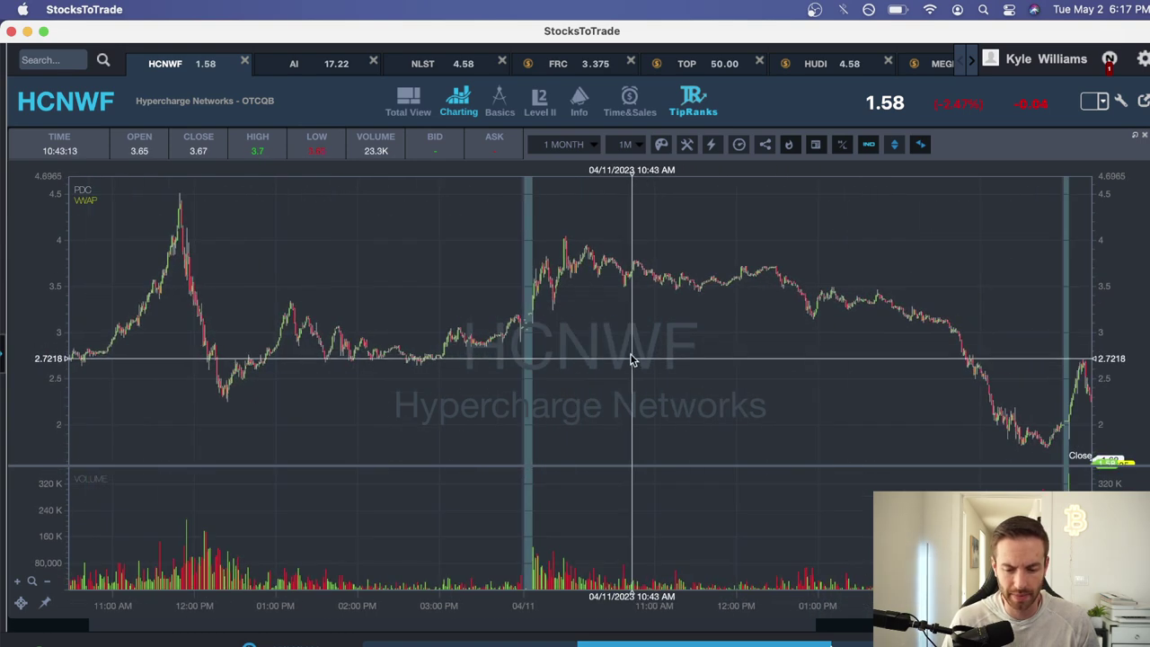
Inspect HCNWF's April 11 session on the chart, from the morning high to the late-afternoon low
scroll(629, 310, "left", 5)
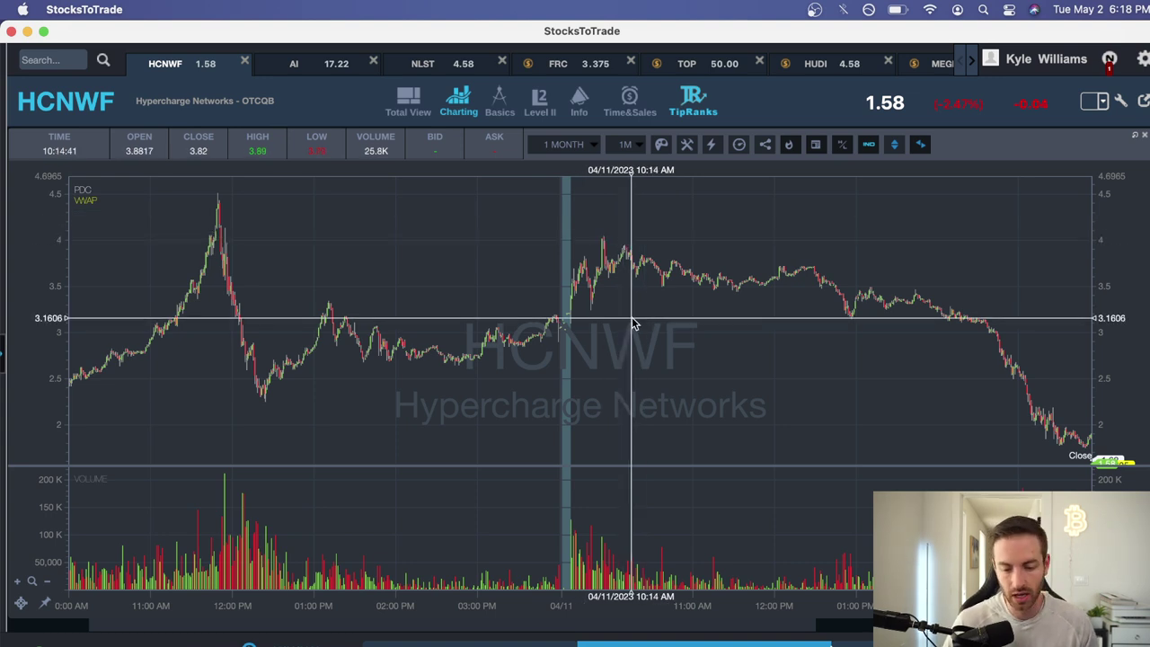
scroll(732, 302, "right", 2)
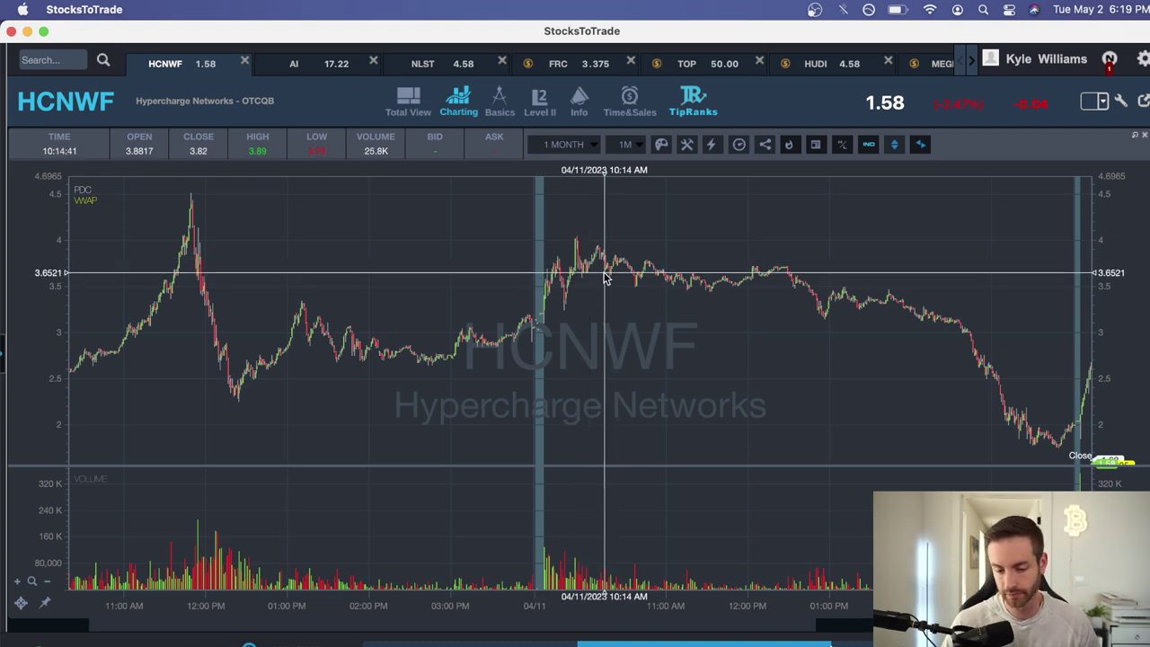
left_click_drag(654, 288, 583, 316)
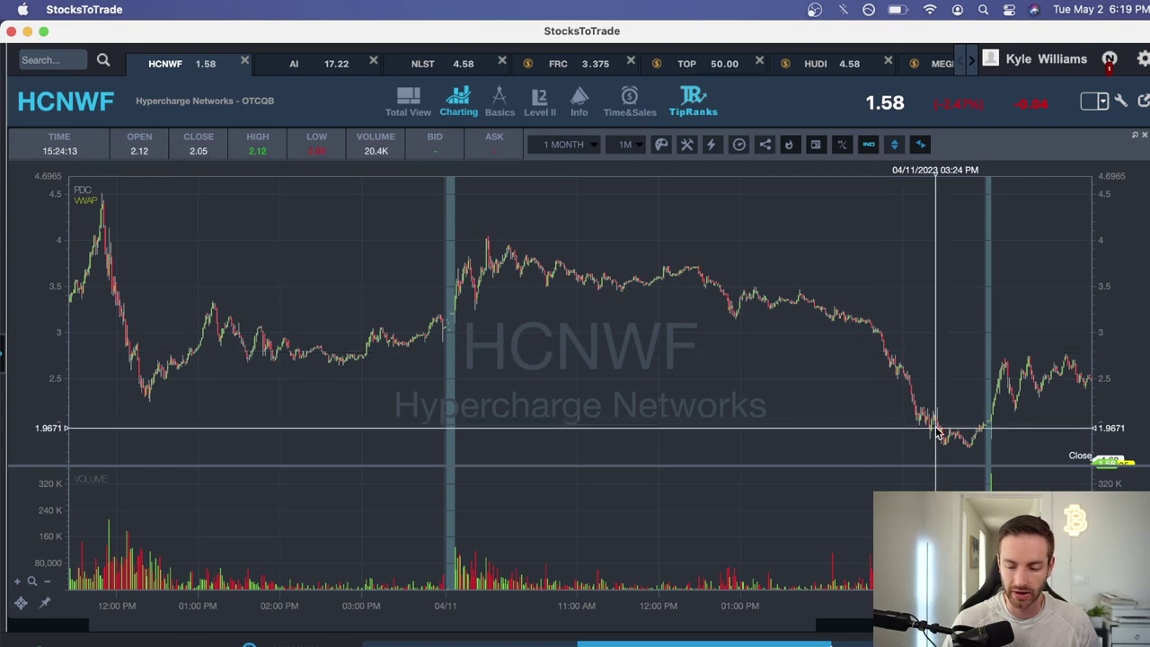
Switch to Preview, bring HCNWF blow off.png to the front and enlarge its window
left_click(860, 643)
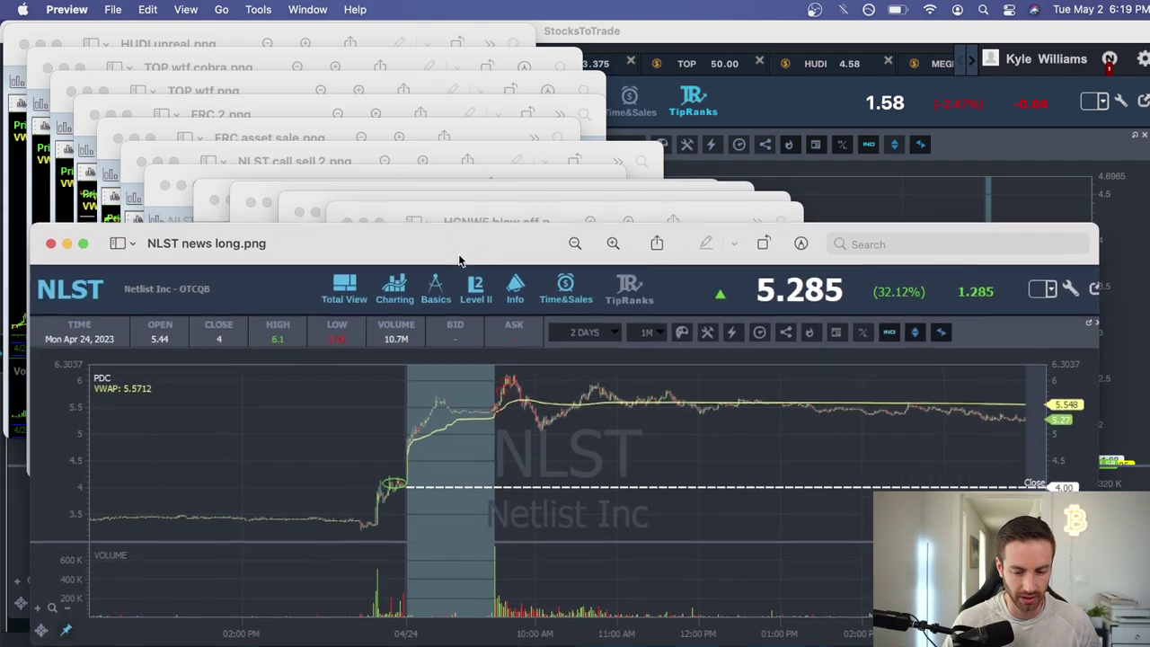
left_click_drag(479, 224, 306, 81)
left_click_drag(627, 477, 945, 646)
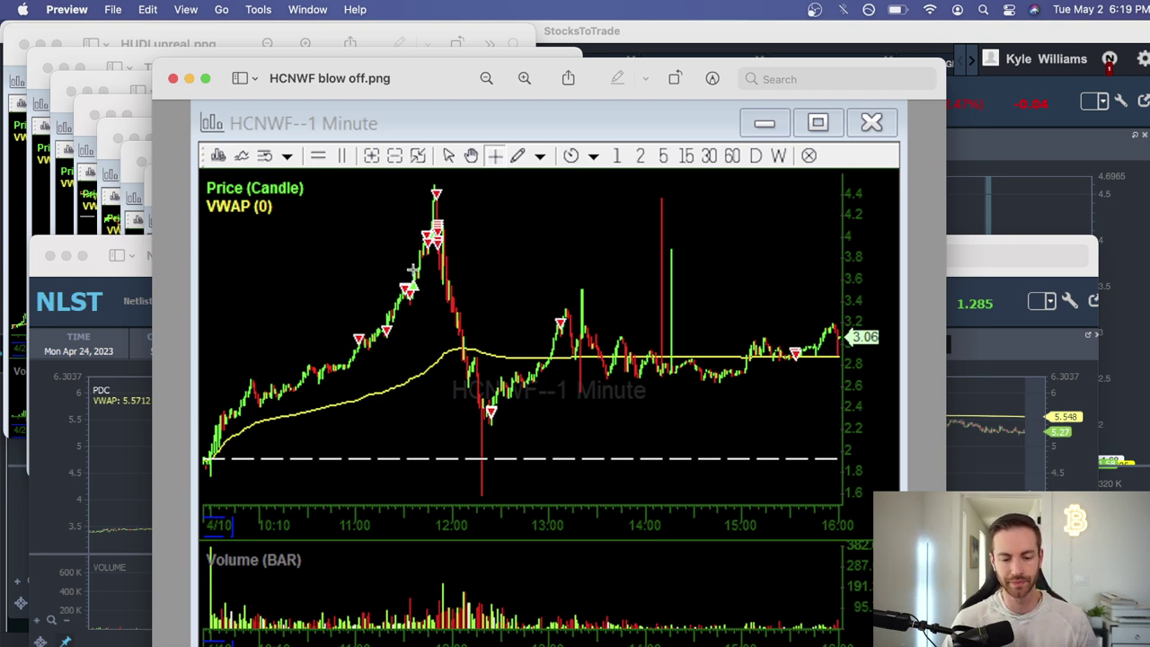
Point out the trade marker at the April 10 midday low in HCNWF blow off.png with temporary selection boxes, clearing each one
left_click_drag(467, 392, 533, 440)
left_click(629, 421)
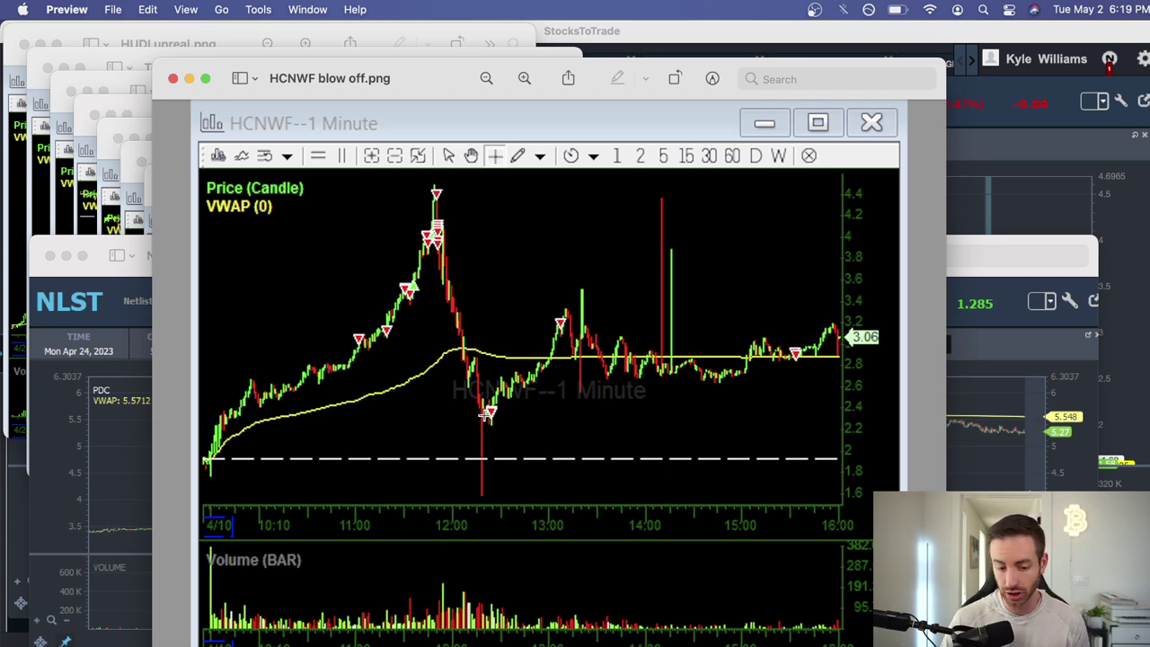
left_click_drag(476, 396, 536, 431)
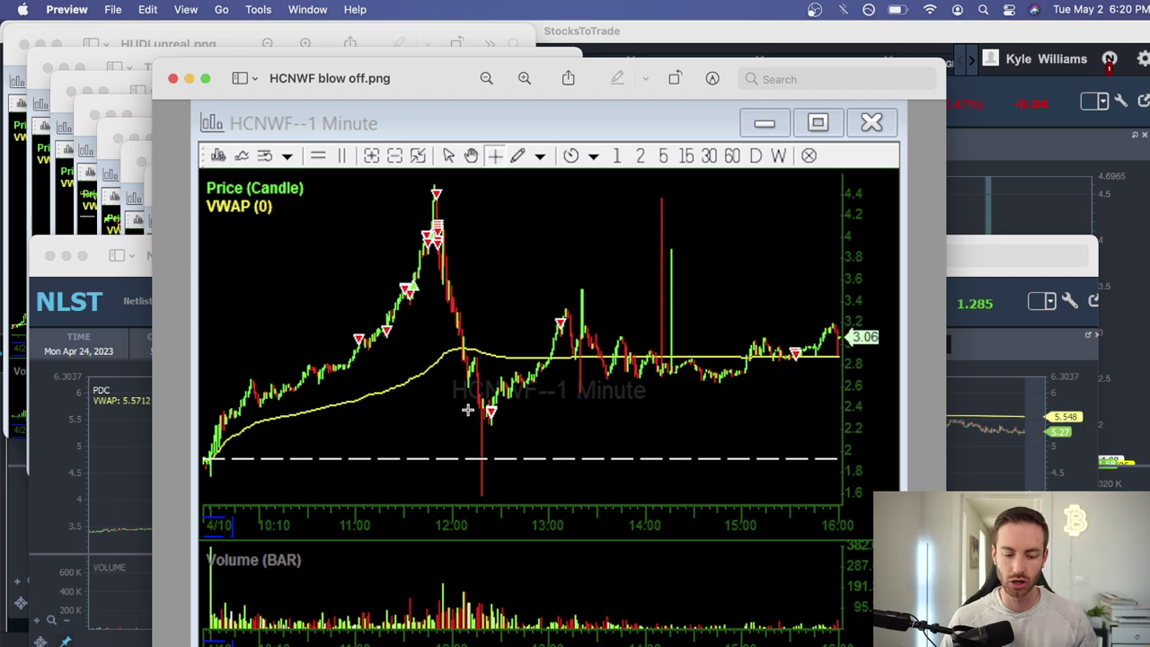
left_click(621, 431)
left_click(467, 406)
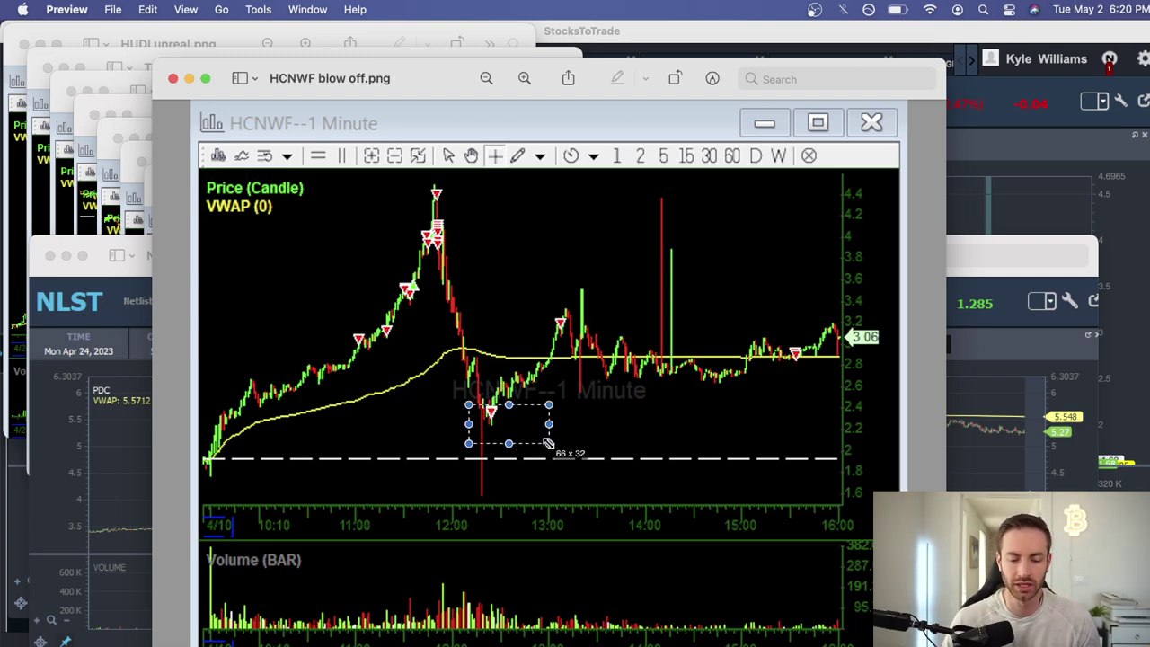
left_click(628, 427)
left_click(476, 406)
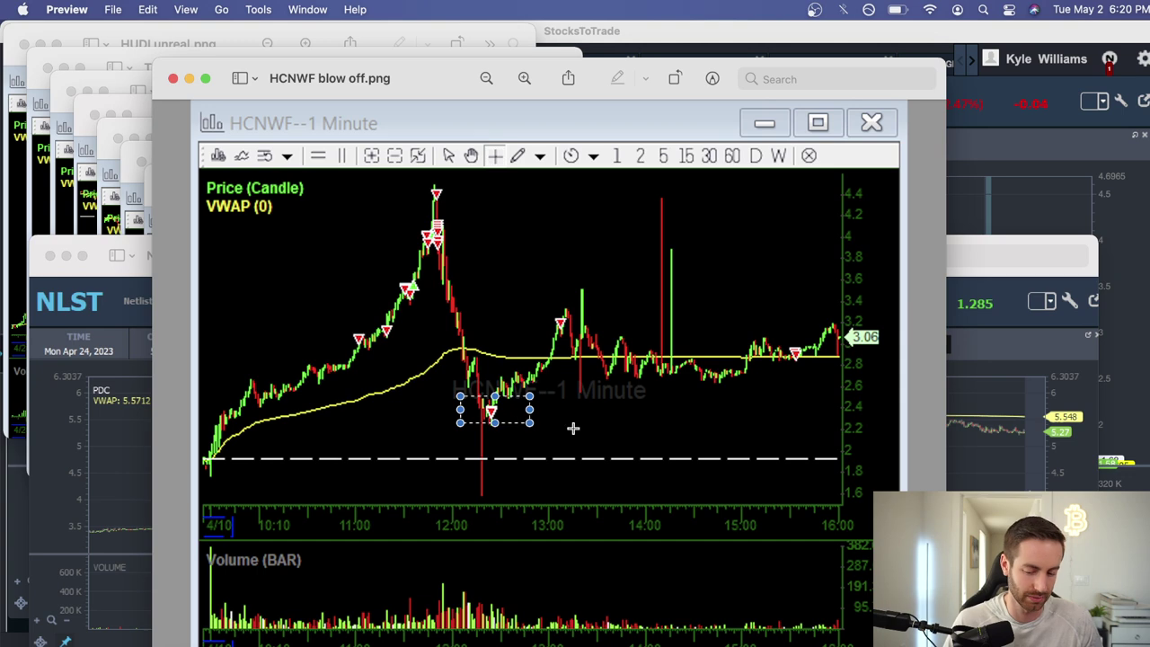
left_click(573, 427)
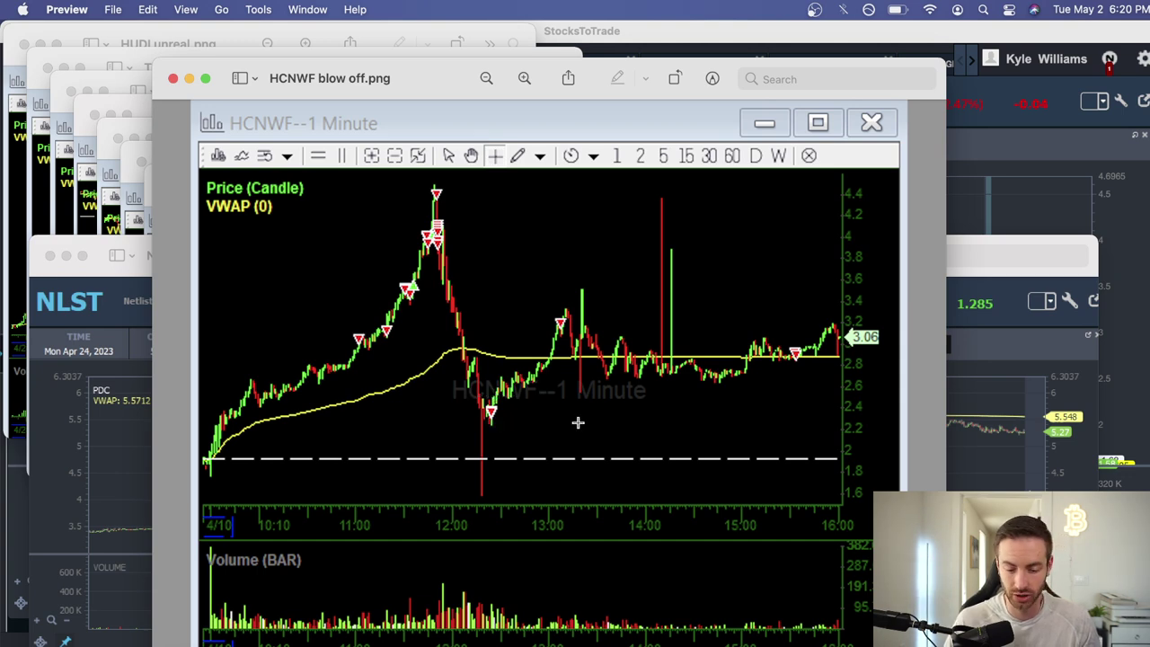
Check HCNWF's April 10 and 11 price action in StocksToTrade and return to Preview
left_click(588, 355)
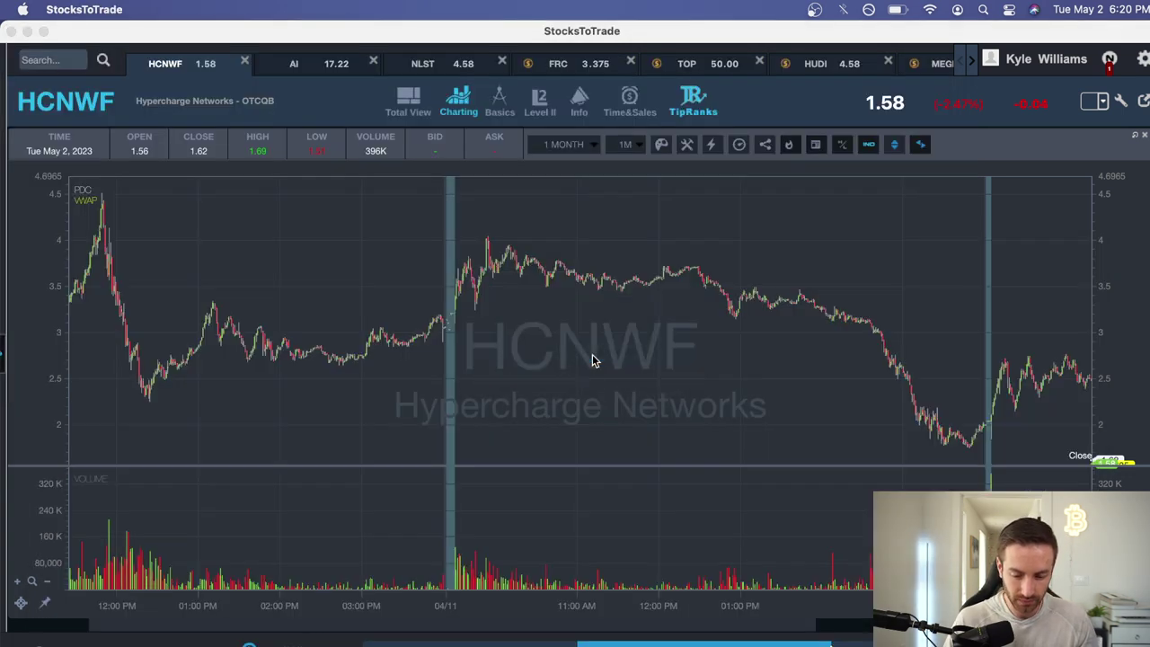
left_click(722, 360)
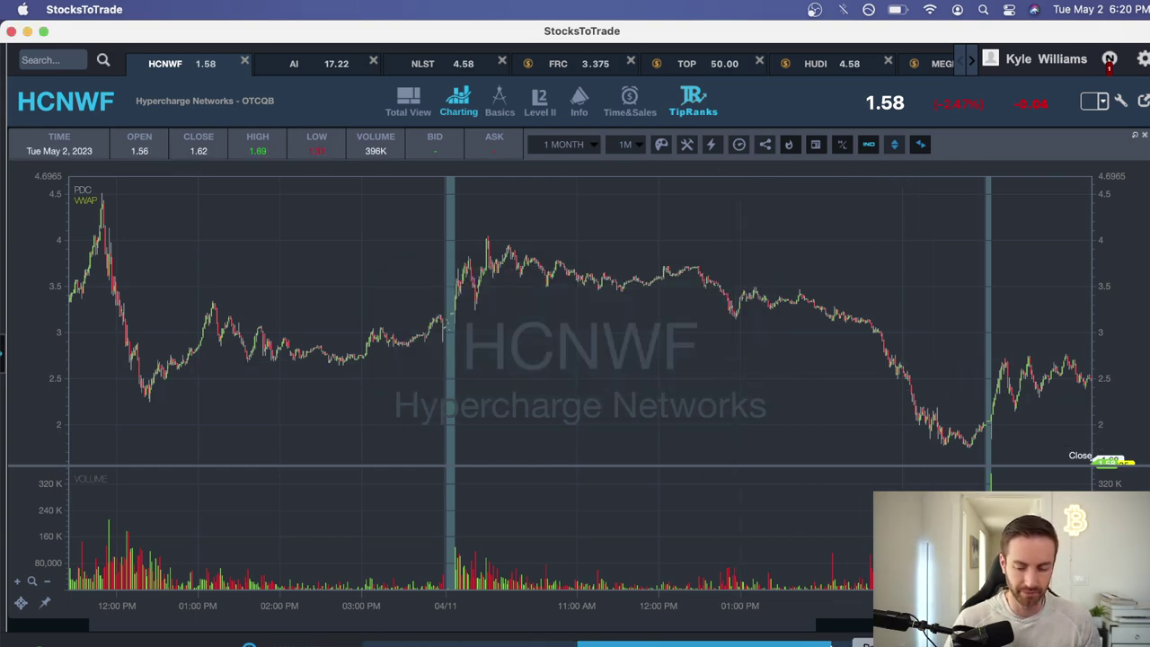
key("super+Tab")
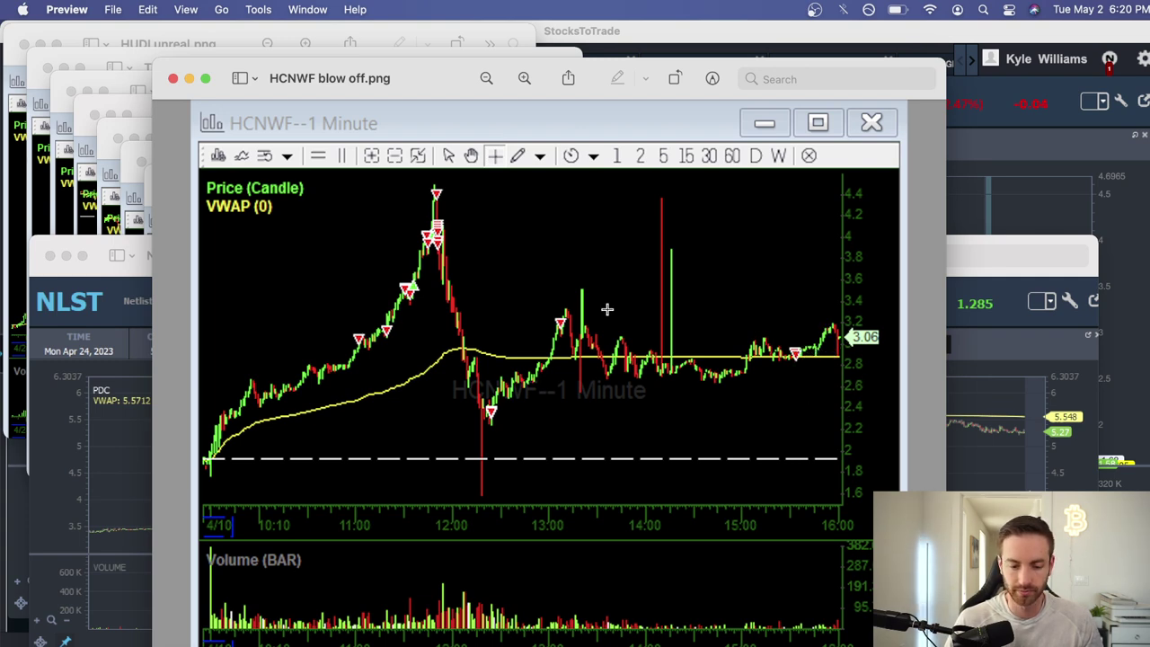
Close HCNWF blow off.png, bring HCNWF finally.png to the front and enlarge its window
left_click(173, 79)
left_click(358, 203)
left_click(366, 209)
left_click(465, 223)
left_click_drag(465, 223, 412, 121)
left_click_drag(734, 486, 992, 646)
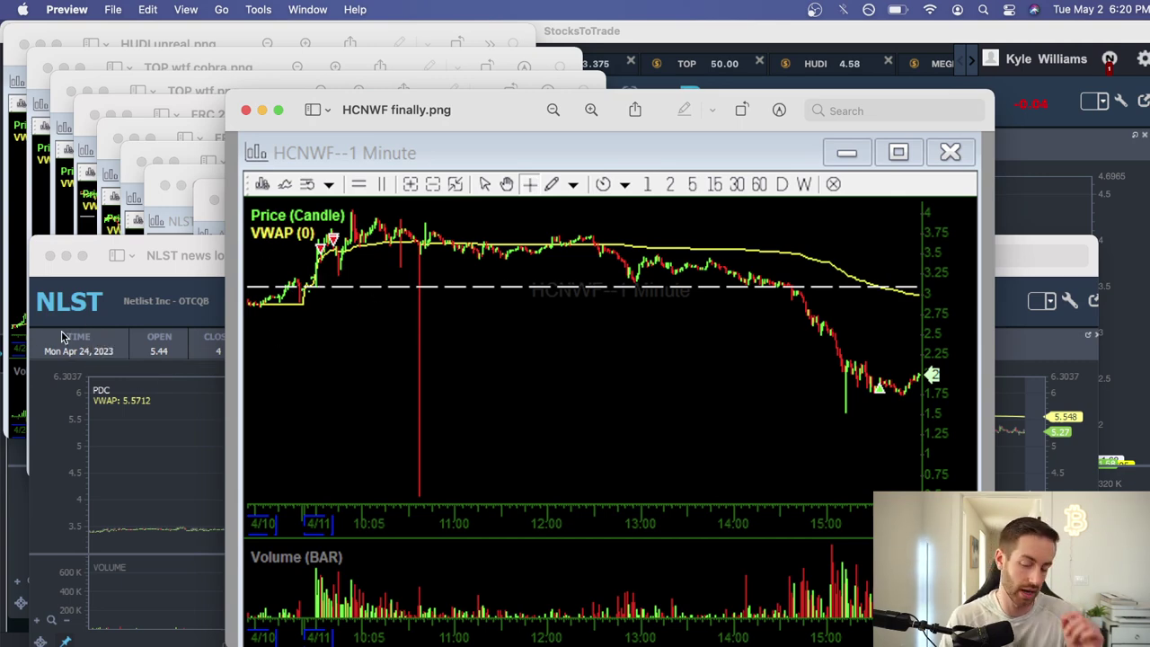
Outline the April 11 opening trade markers and the midday sideways stretch in HCNWF finally.png, clearing each selection
left_click_drag(297, 230, 352, 267)
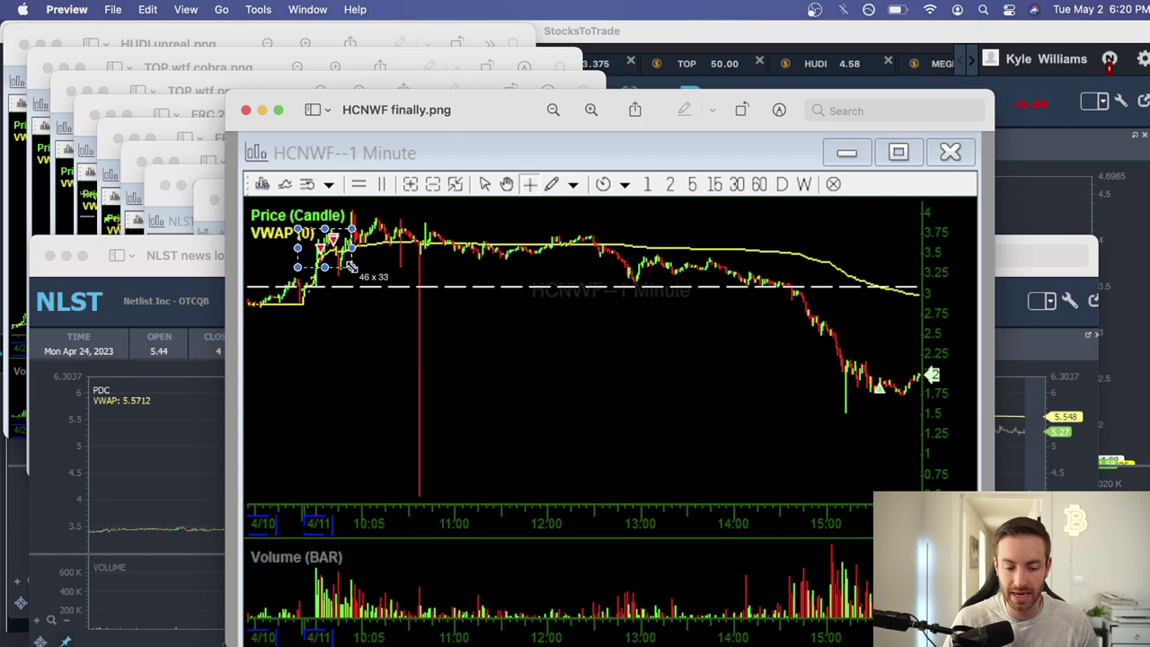
left_click(434, 289)
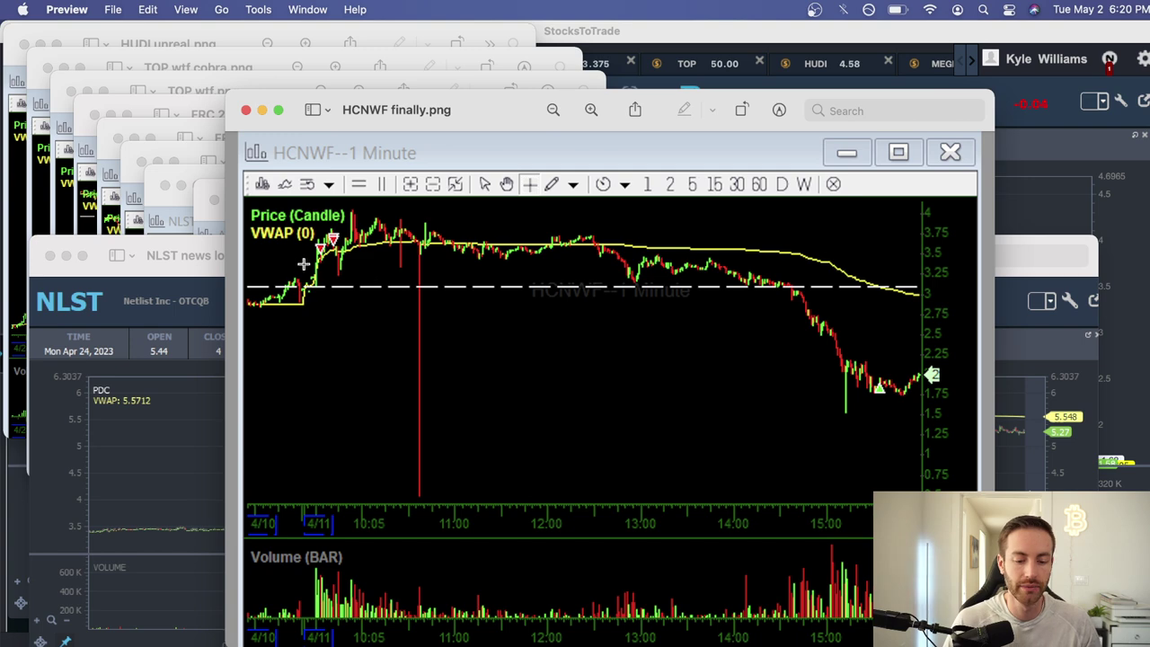
left_click_drag(323, 231, 739, 298)
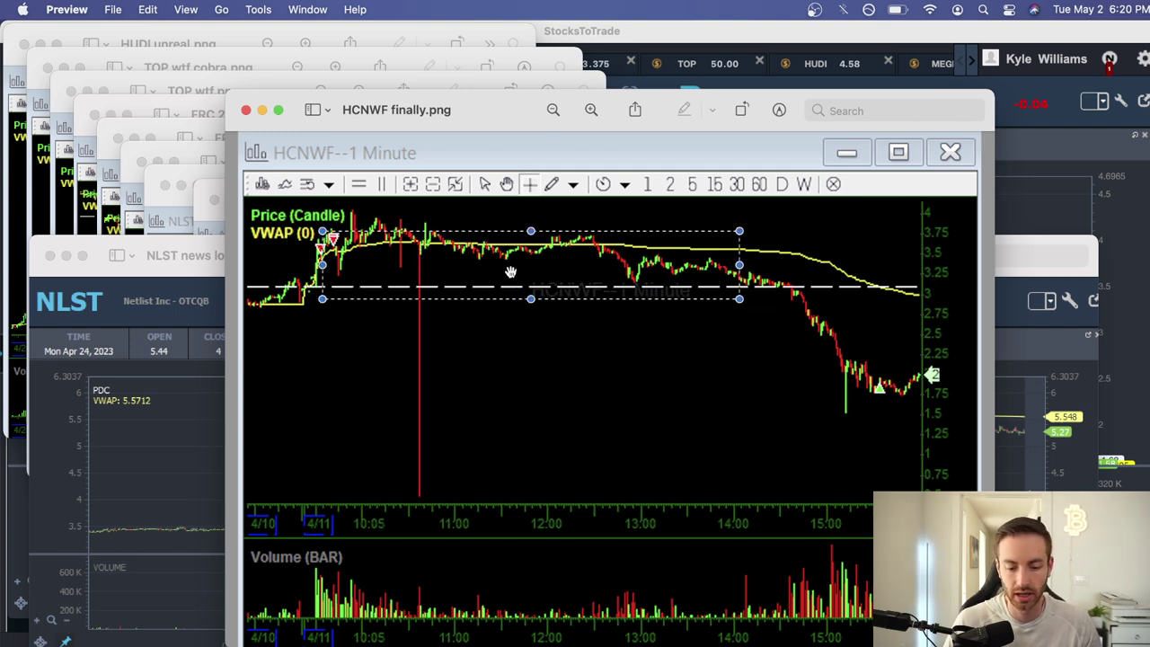
left_click(623, 347)
Check StocksToTrade briefly, outline the late-afternoon decline in HCNWF finally.png and close the image
left_click(1042, 216)
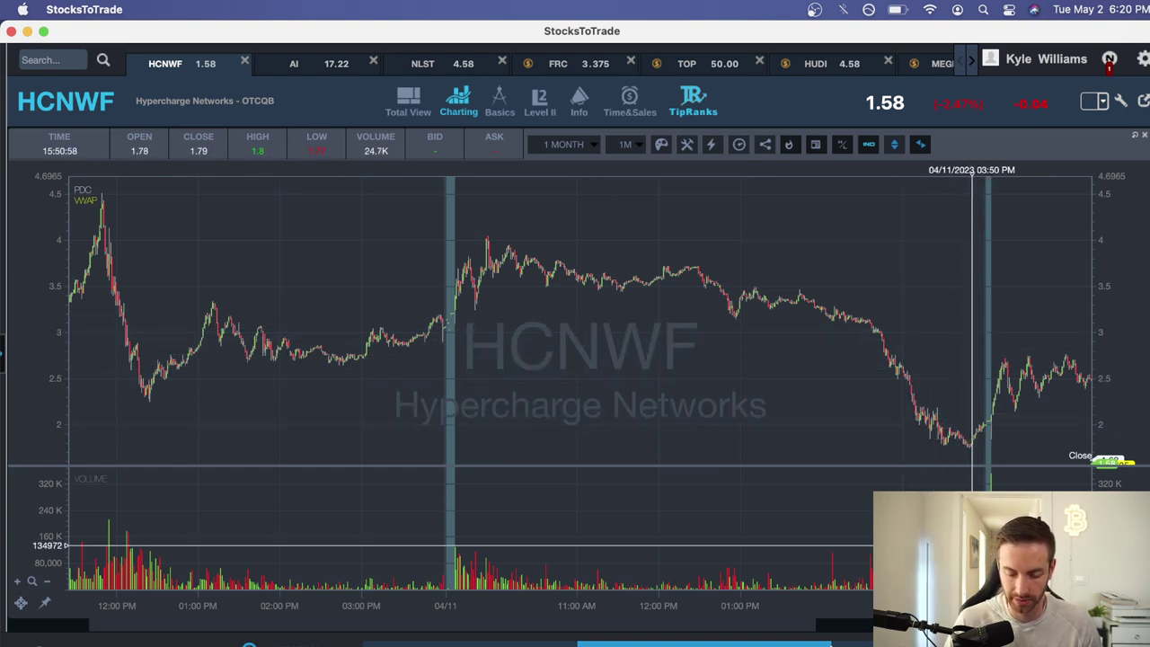
key("super+Tab")
left_click_drag(853, 373, 912, 419)
left_click(778, 462)
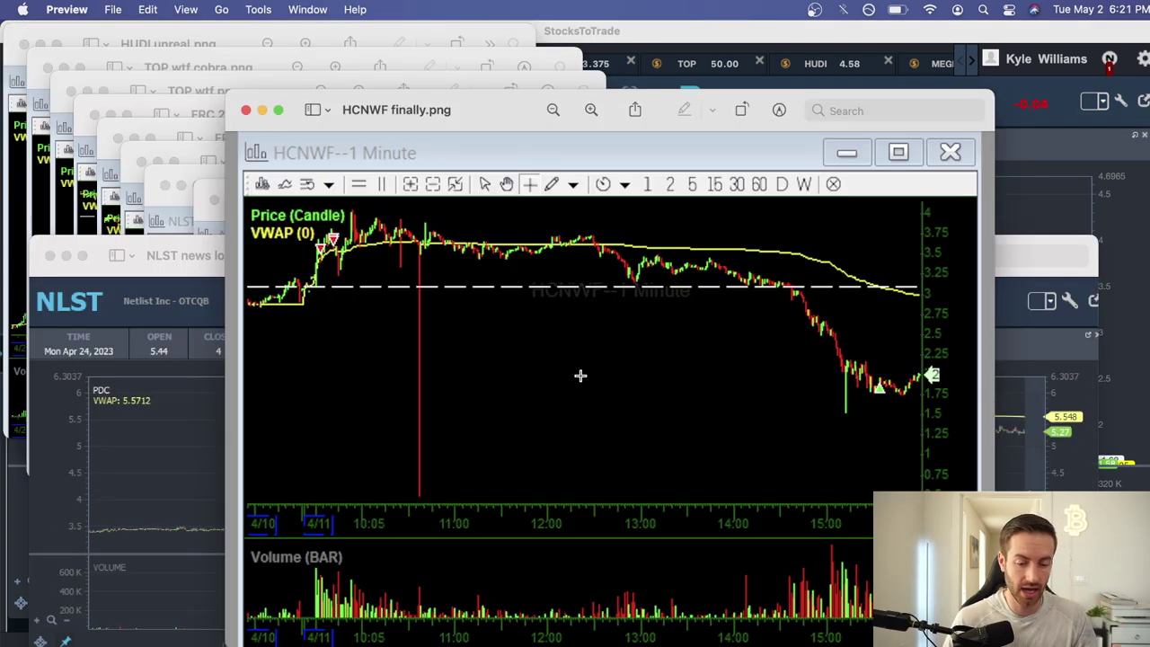
left_click(246, 109)
Return to StocksToTrade and compare HCNWF's sessions from April 10 through April 13 on a wider chart range
key("cmd+tab")
scroll(744, 277, "right", 3)
scroll(691, 328, "down", 3)
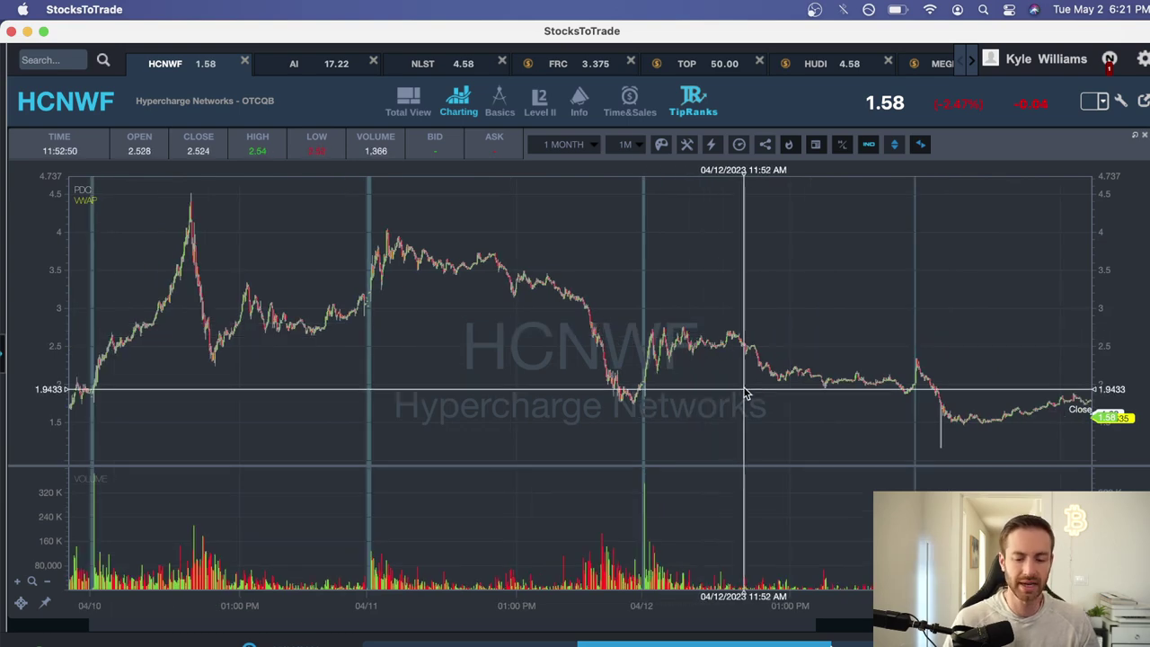
scroll(746, 394, "down", 3)
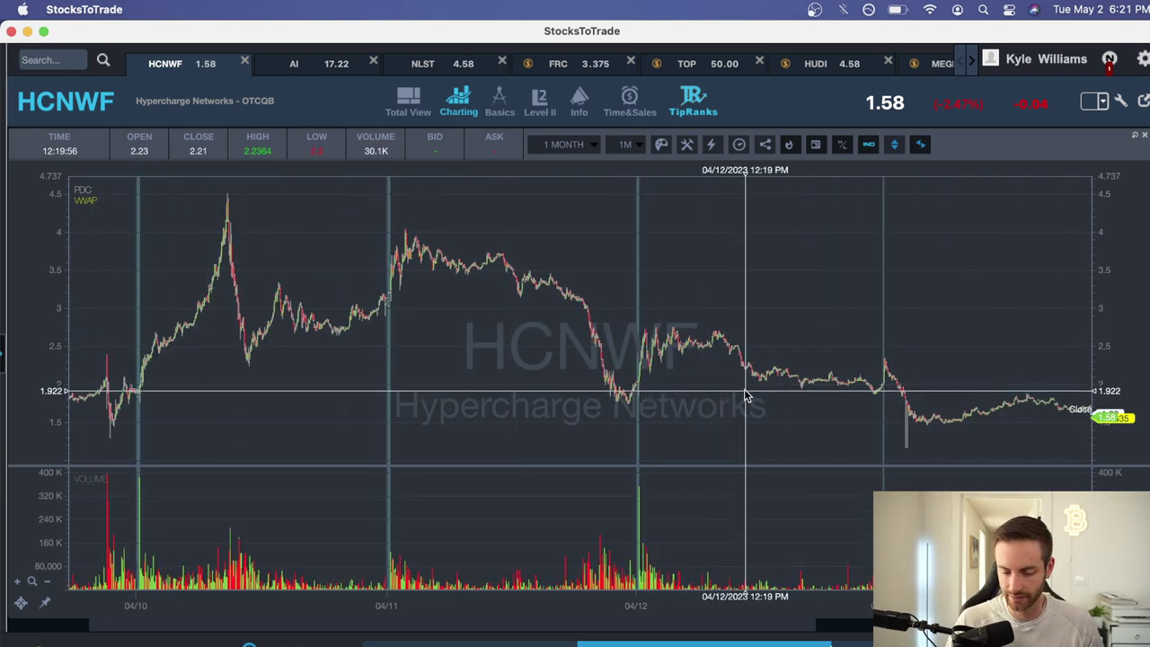
scroll(744, 395, "up", 5)
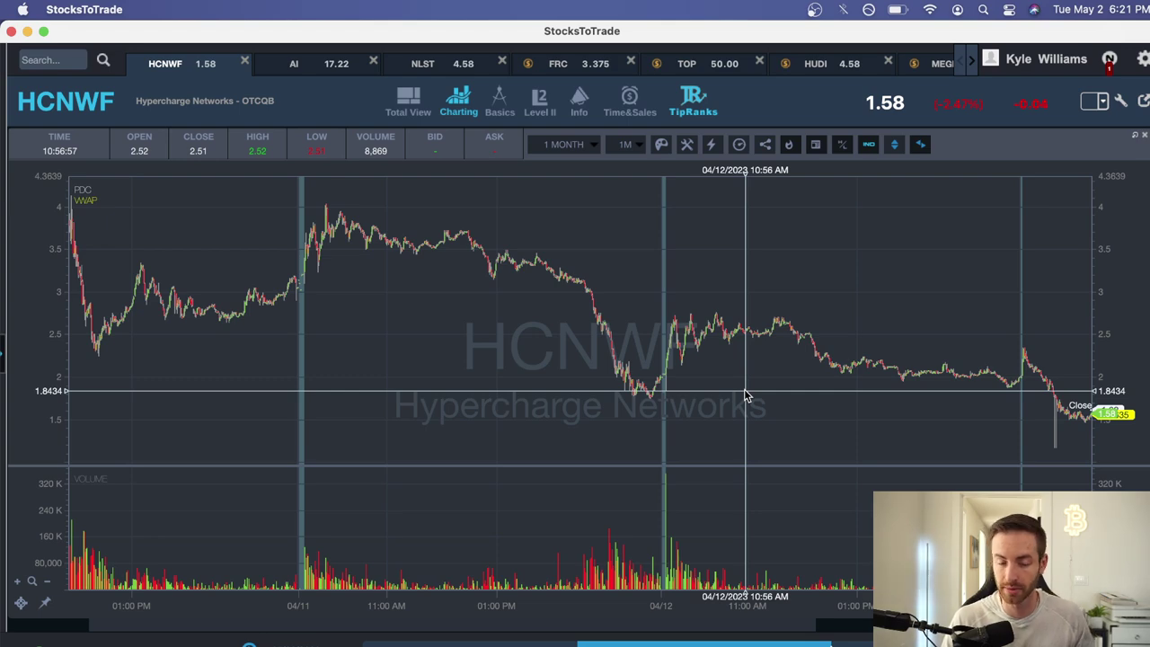
Look back at HCNWF's April 5 and 6 sessions, then return to the April 11 morning high
scroll(556, 314, "left", 10)
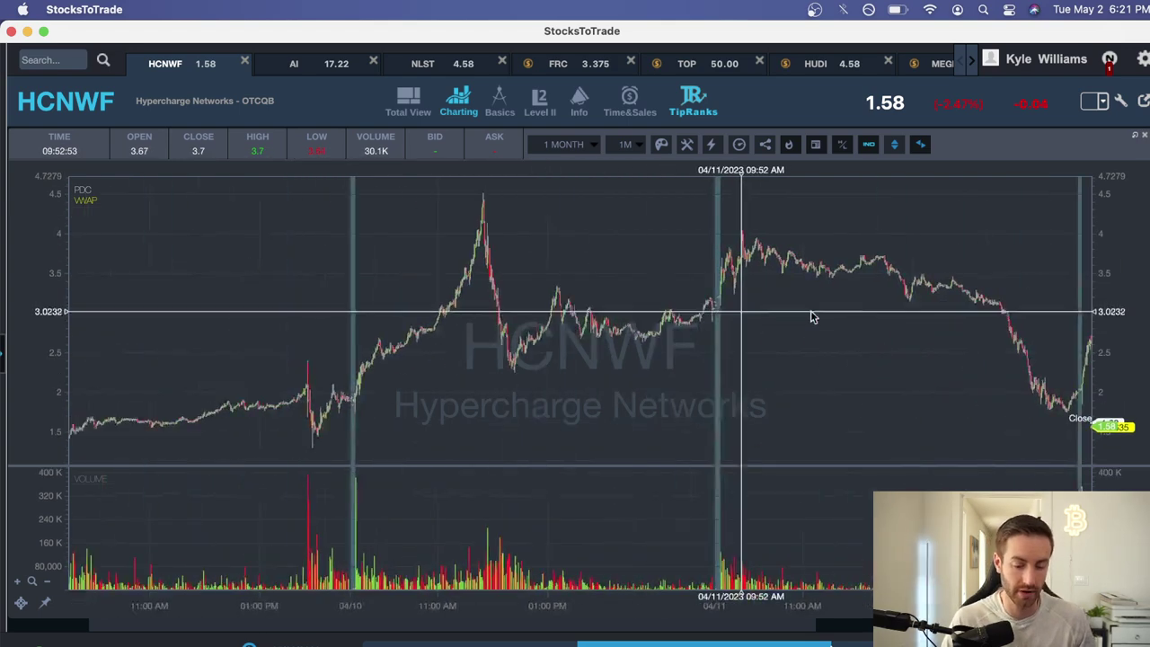
scroll(525, 359, "left", 5)
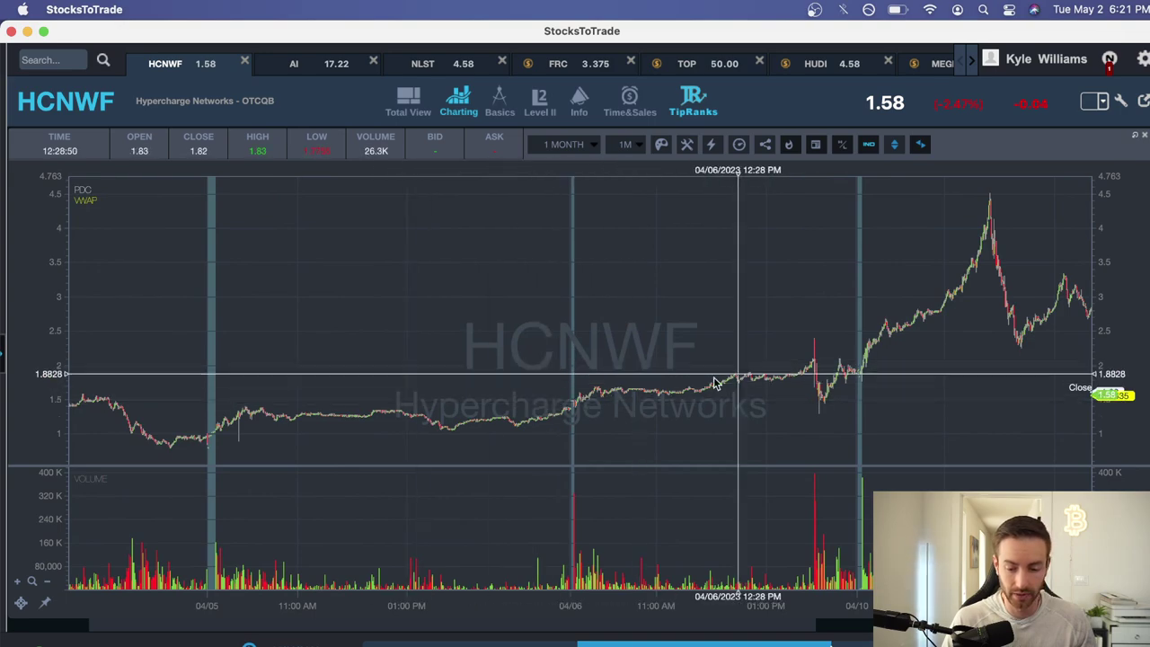
scroll(575, 350, "right", 8)
scroll(627, 337, "right", 8)
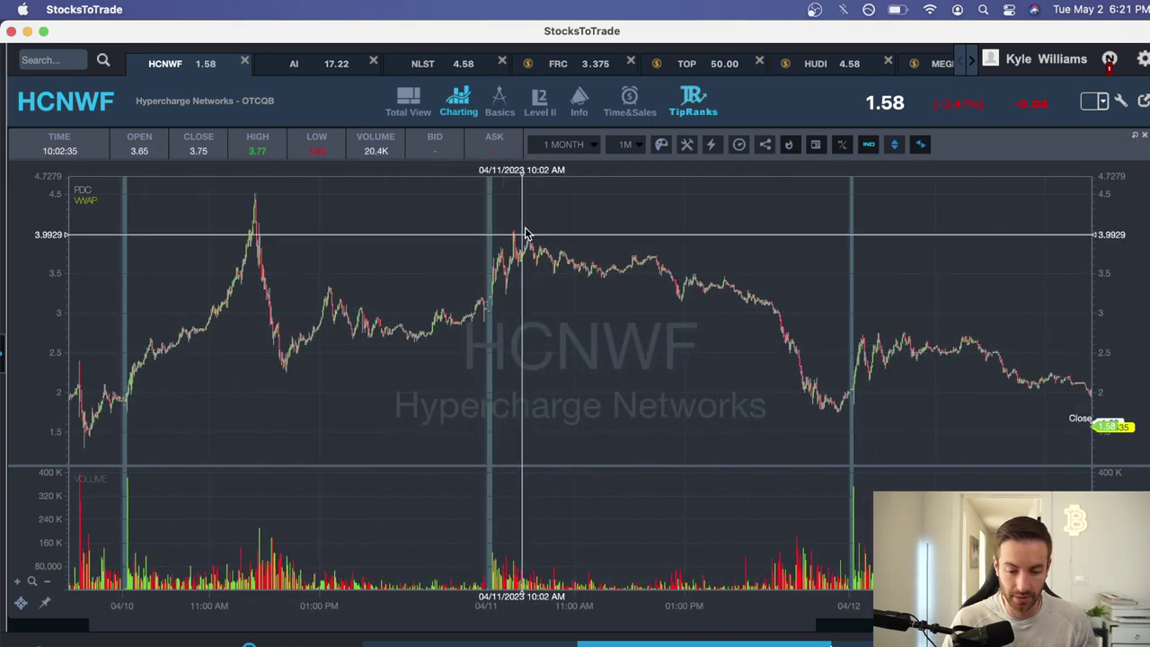
Examine HCNWF's April 12 morning bounce and pullbacks up close, ending with a wider view through April 13
scroll(626, 369, "right", 8)
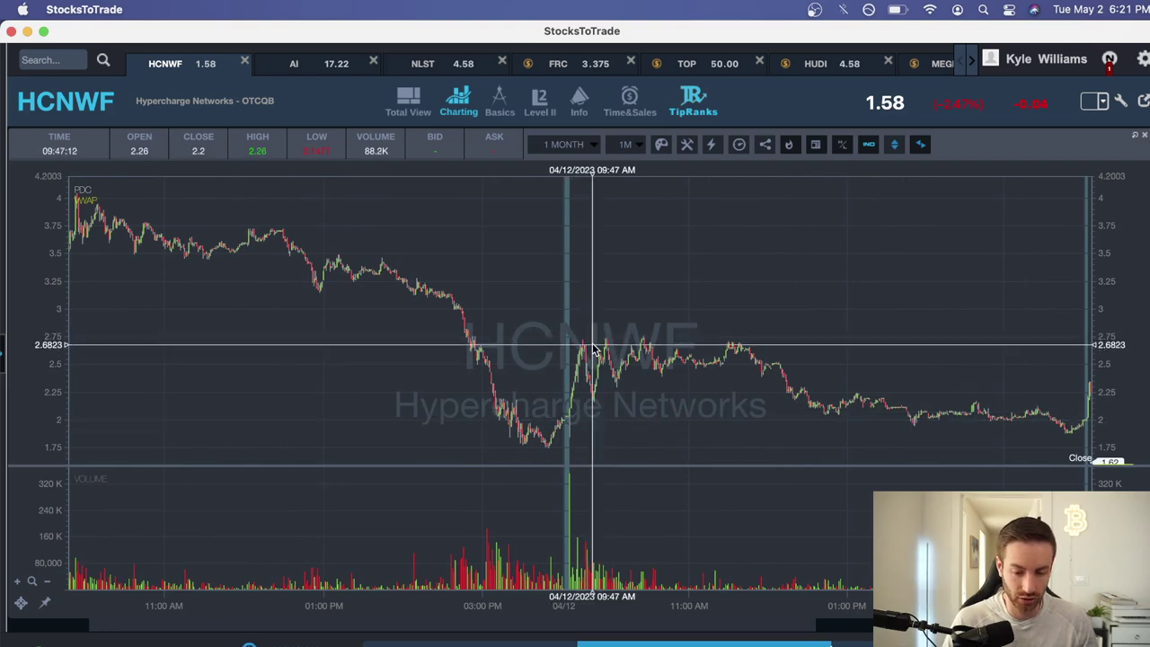
scroll(597, 352, "up", 5)
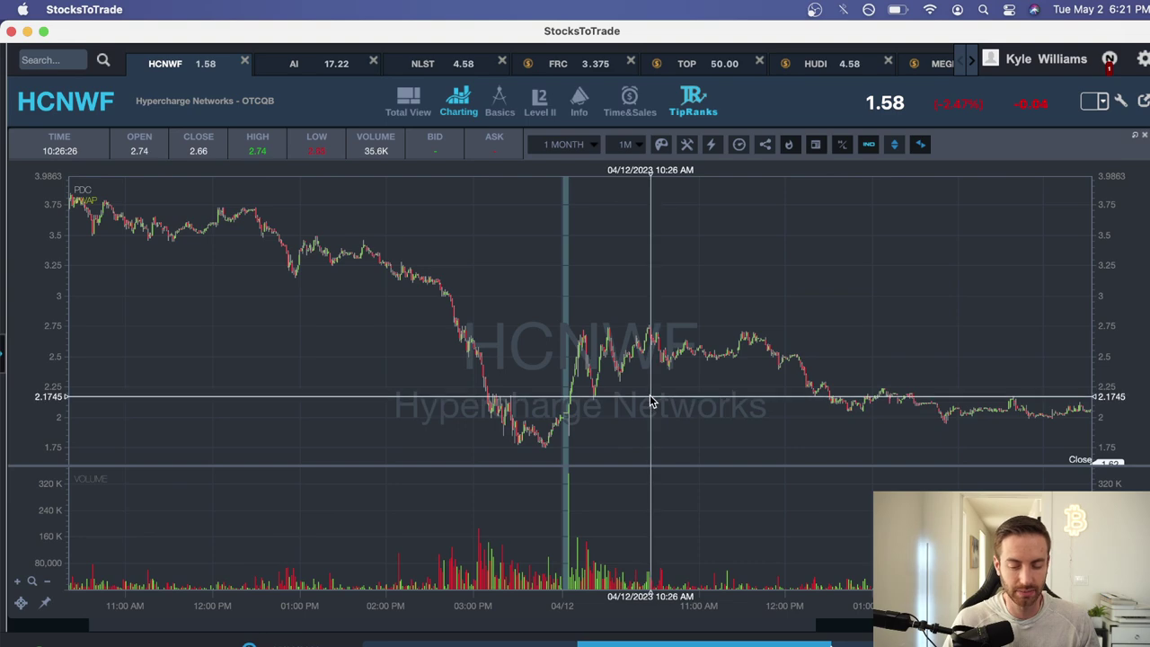
scroll(650, 400, "down", 2)
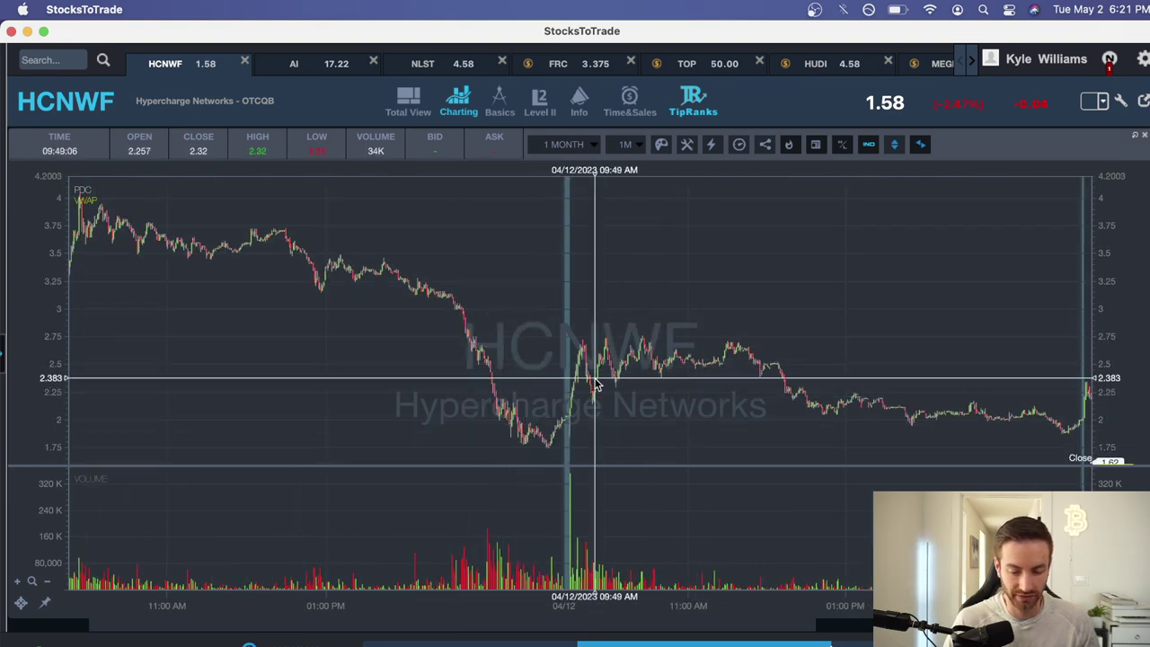
scroll(665, 436, "up", 2)
scroll(665, 435, "down", 5)
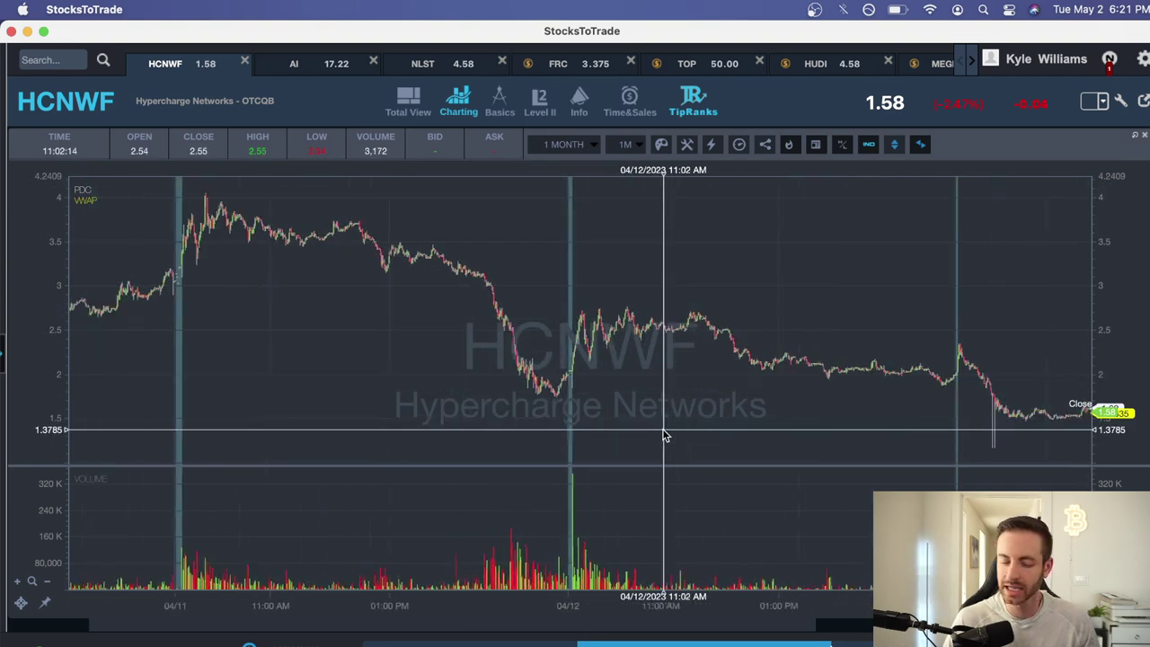
Trace HCNWF from the April 11 high through the April 12 fade to the April 13 morning drop
scroll(555, 396, "left", 3)
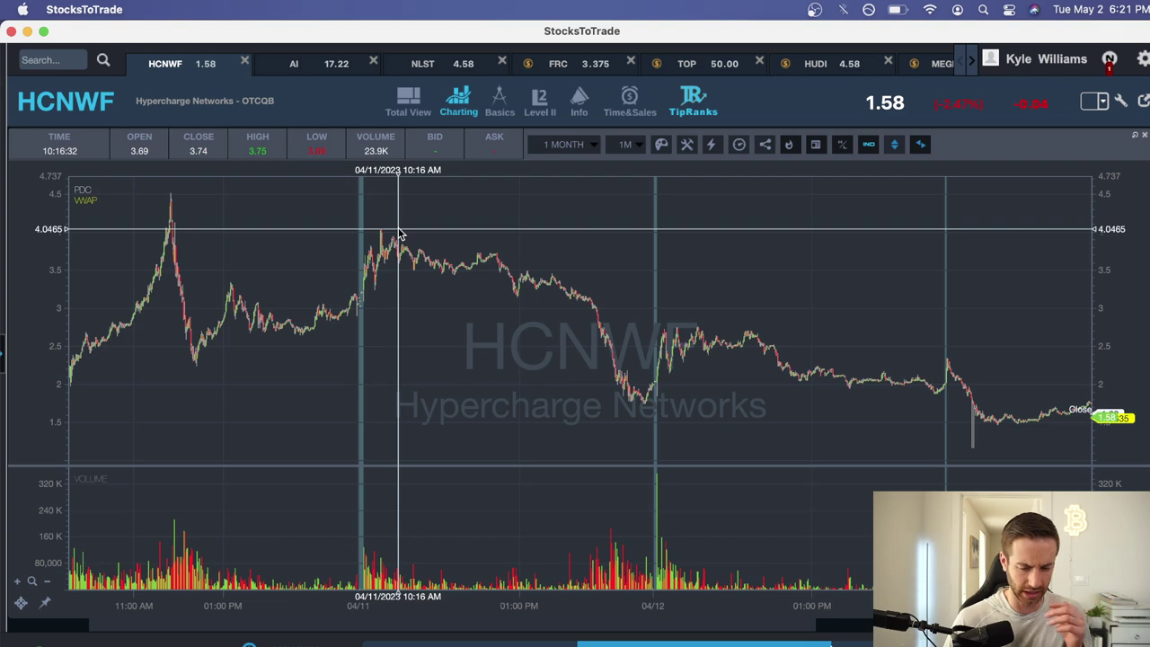
scroll(577, 355, "right", 4)
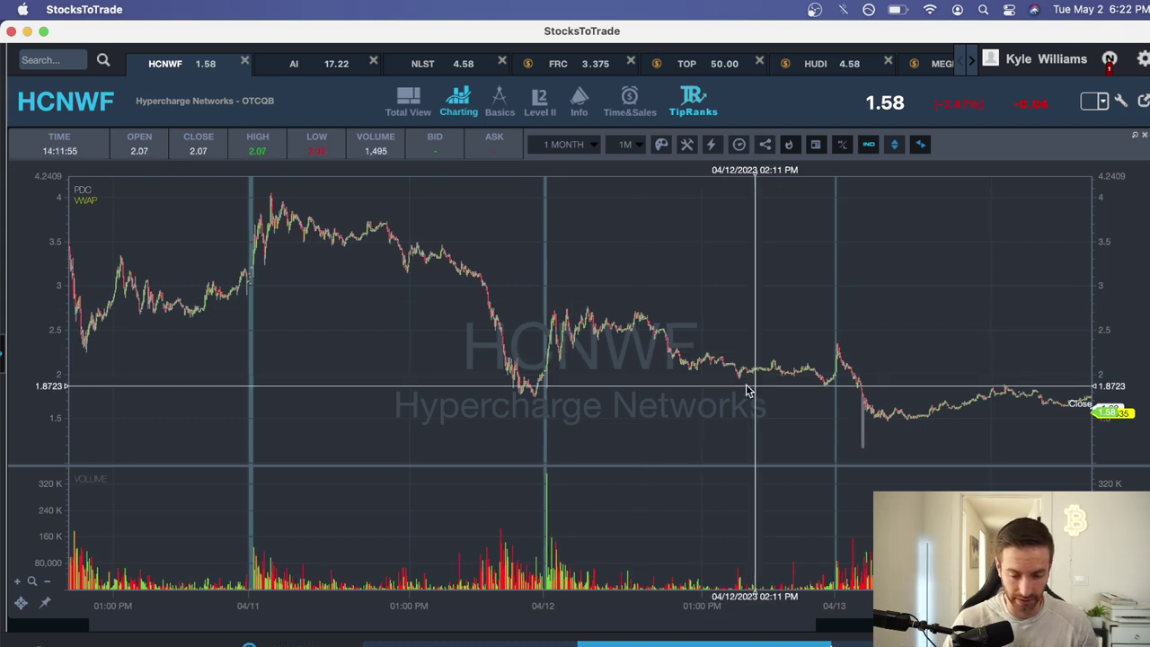
left_click_drag(754, 391, 690, 386)
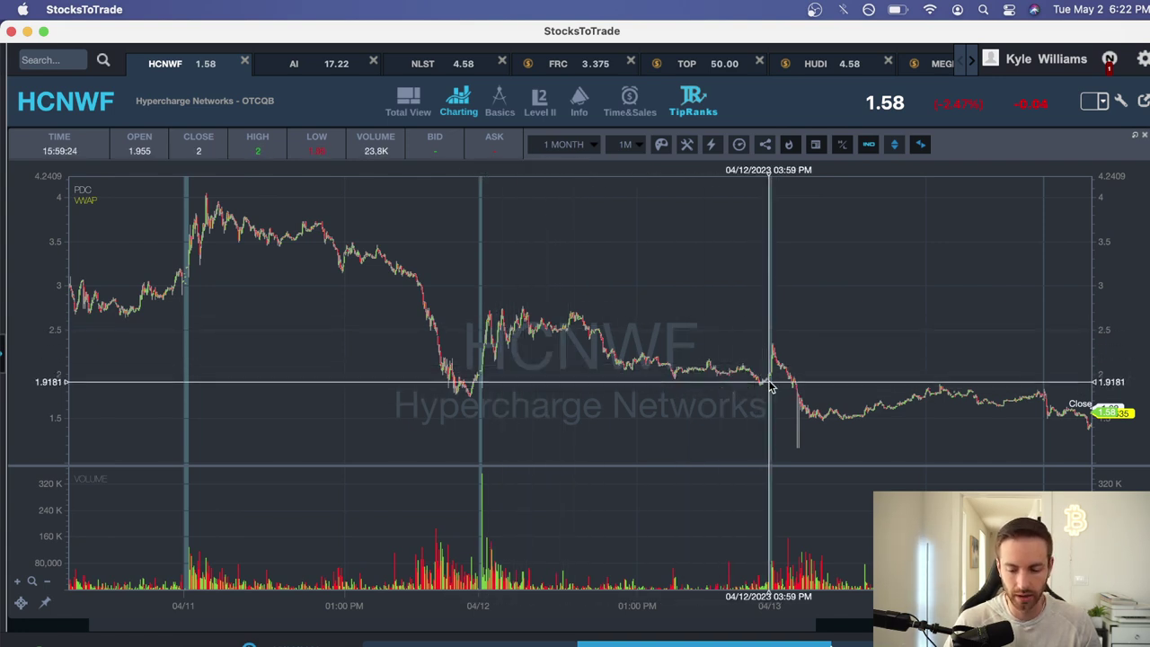
scroll(803, 386, "right", 5)
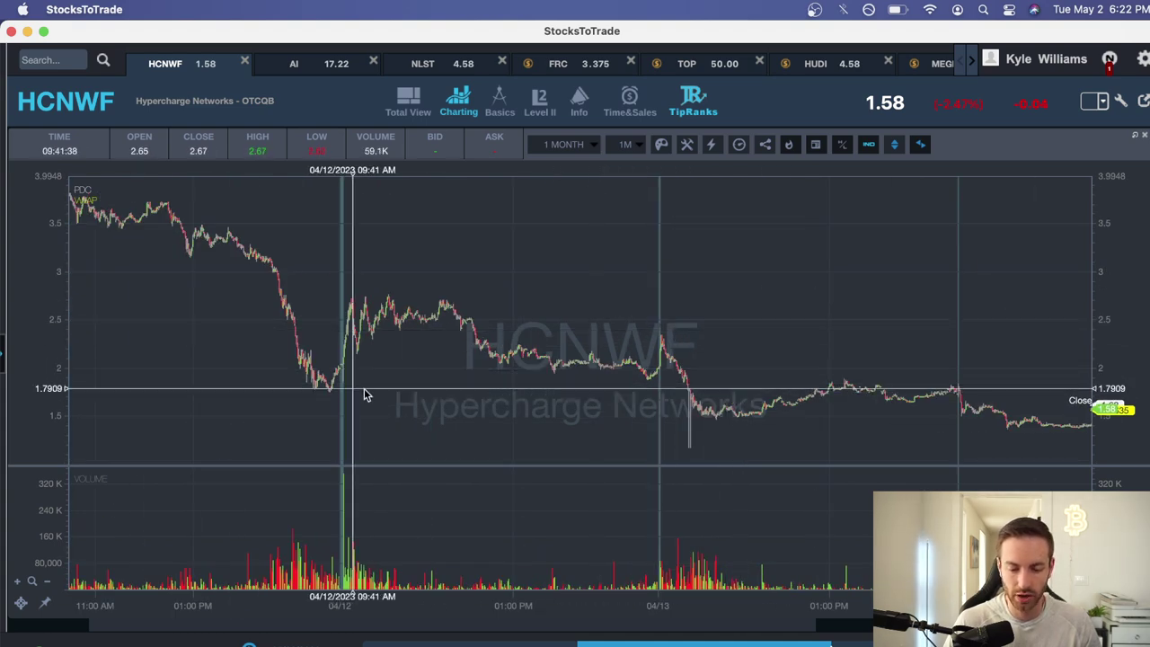
scroll(352, 393, "left", 8)
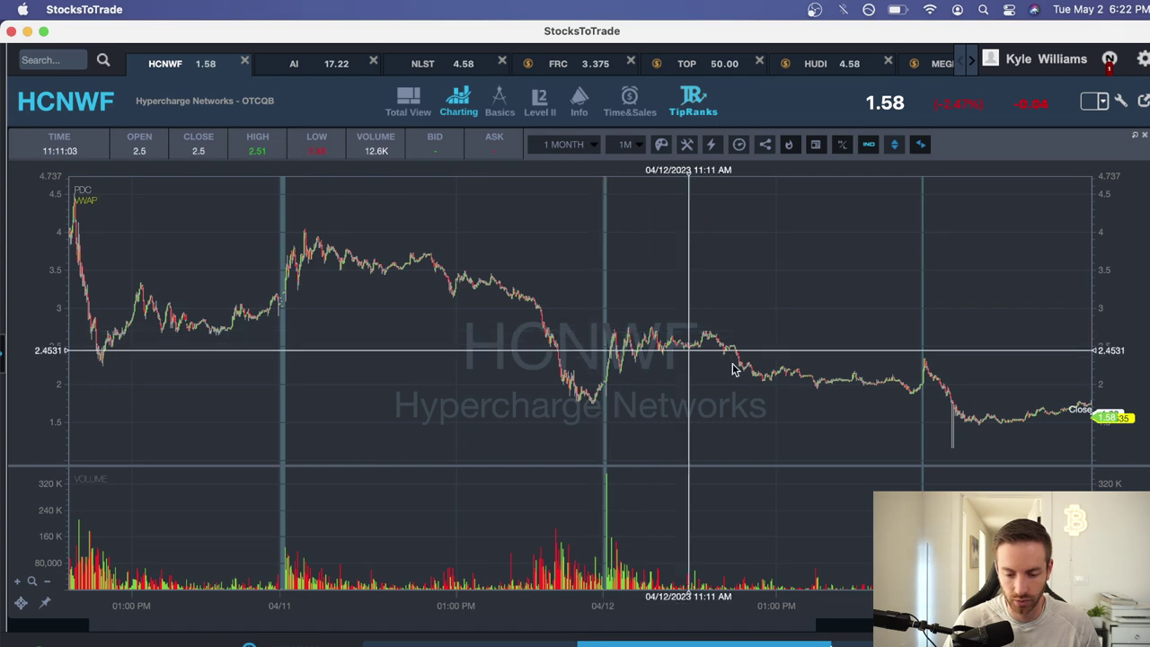
scroll(712, 361, "right", 10)
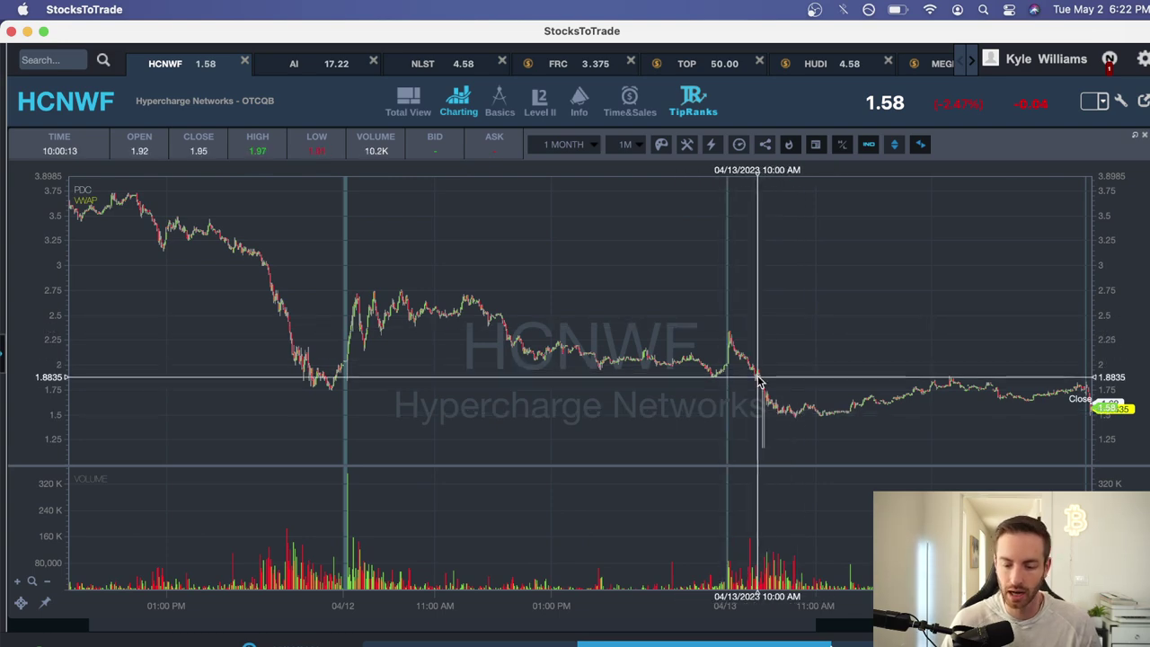
Follow HCNWF into April 14, switch to Preview and bring the HCNWF cover.png screenshot in front of the other images
scroll(835, 354, "right", 5)
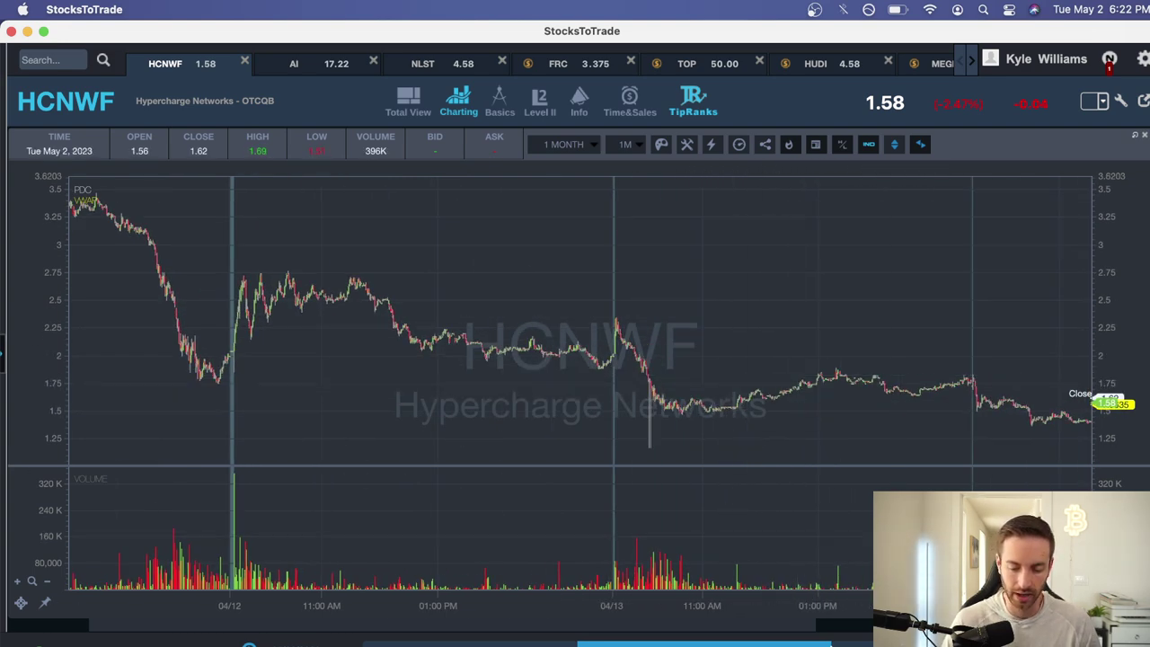
key("super+Tab")
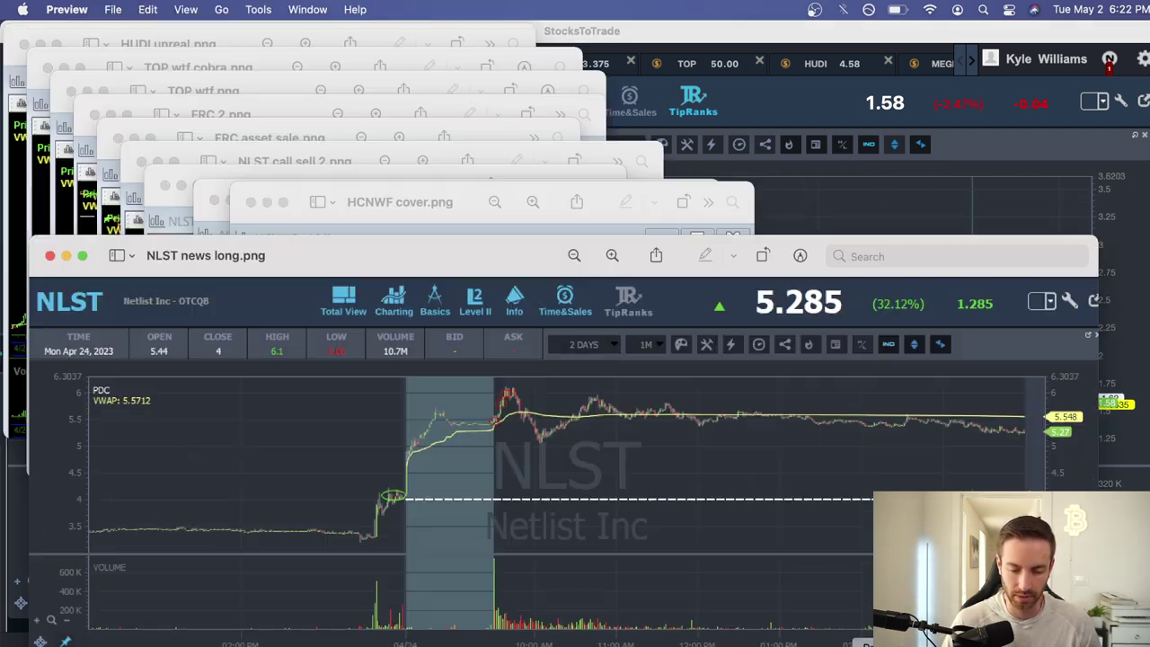
left_click(424, 223)
left_click_drag(424, 223, 422, 172)
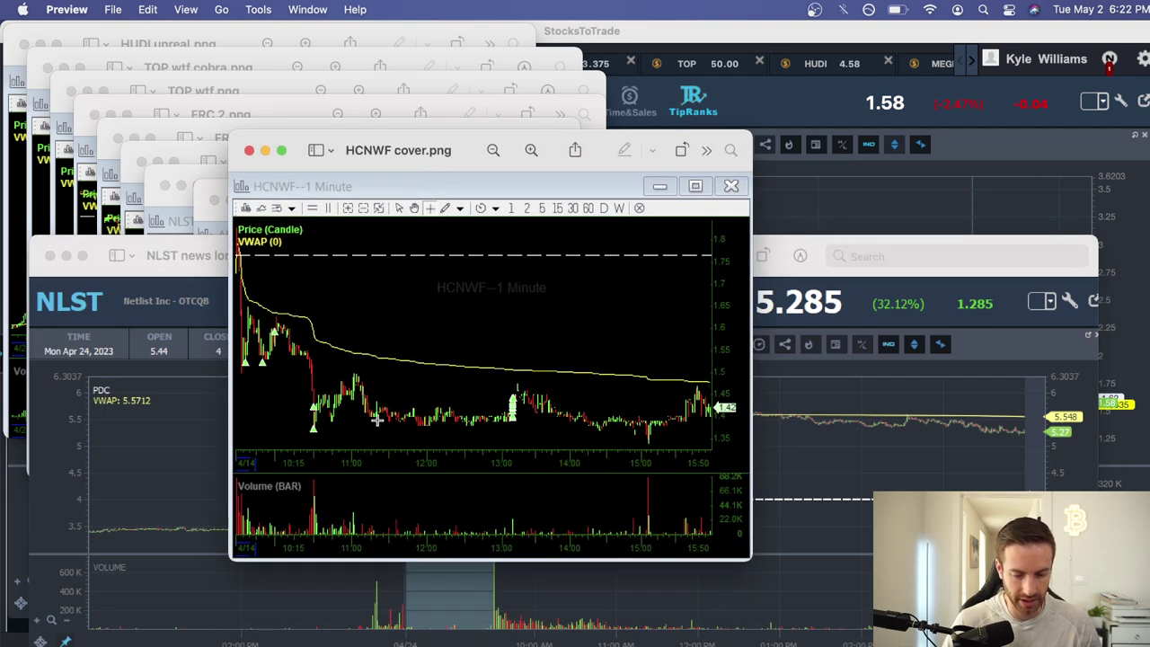
Return to StocksToTrade and follow HCNWF from the April 13 morning drop through the April 14 session
left_click(905, 195)
scroll(436, 380, "left", 5)
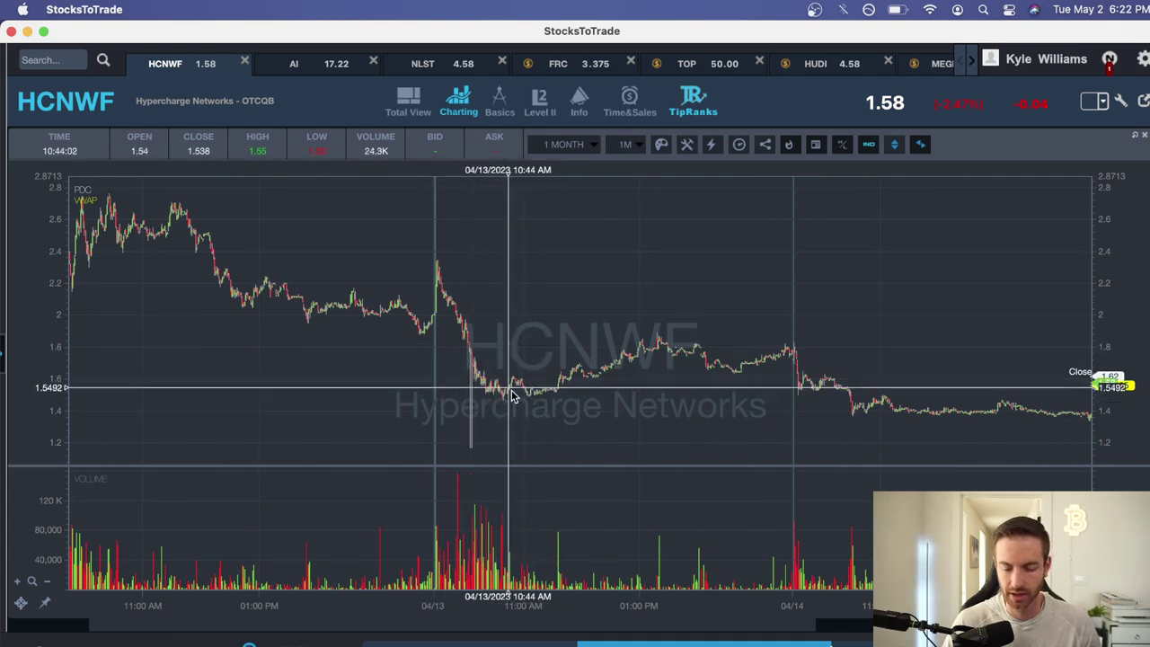
scroll(575, 409, "right", 3)
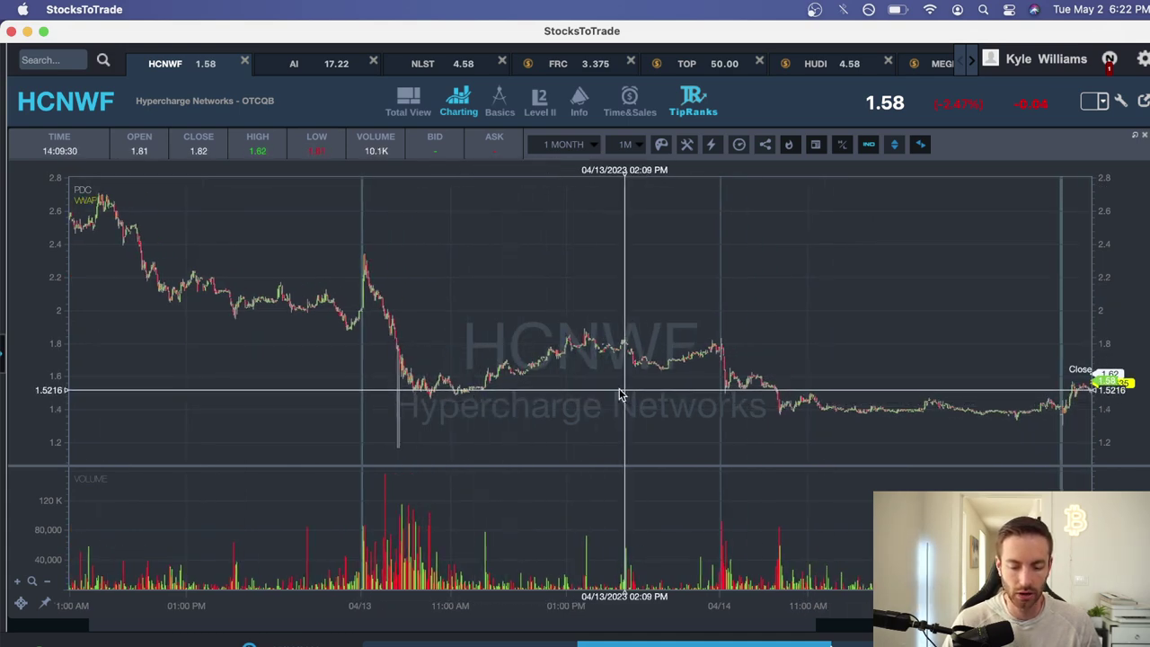
scroll(580, 377, "right", 4)
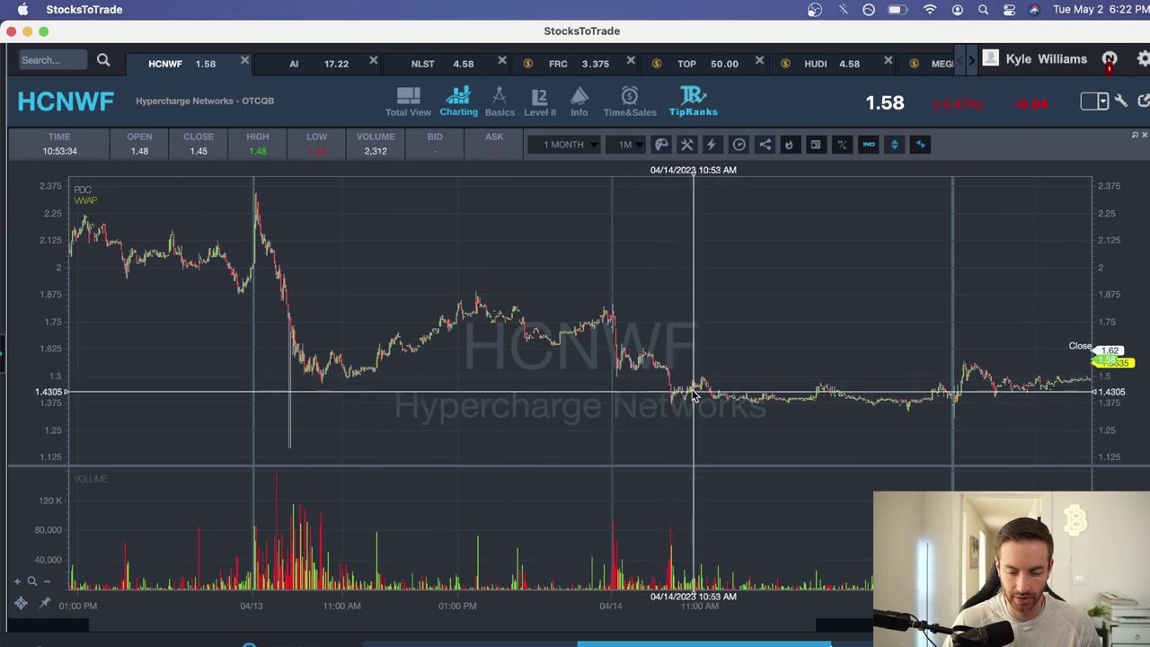
Switch to Excel's monthly P&L calendar and highlight the April 10–14 daily results and that week's total
key("super+Tab")
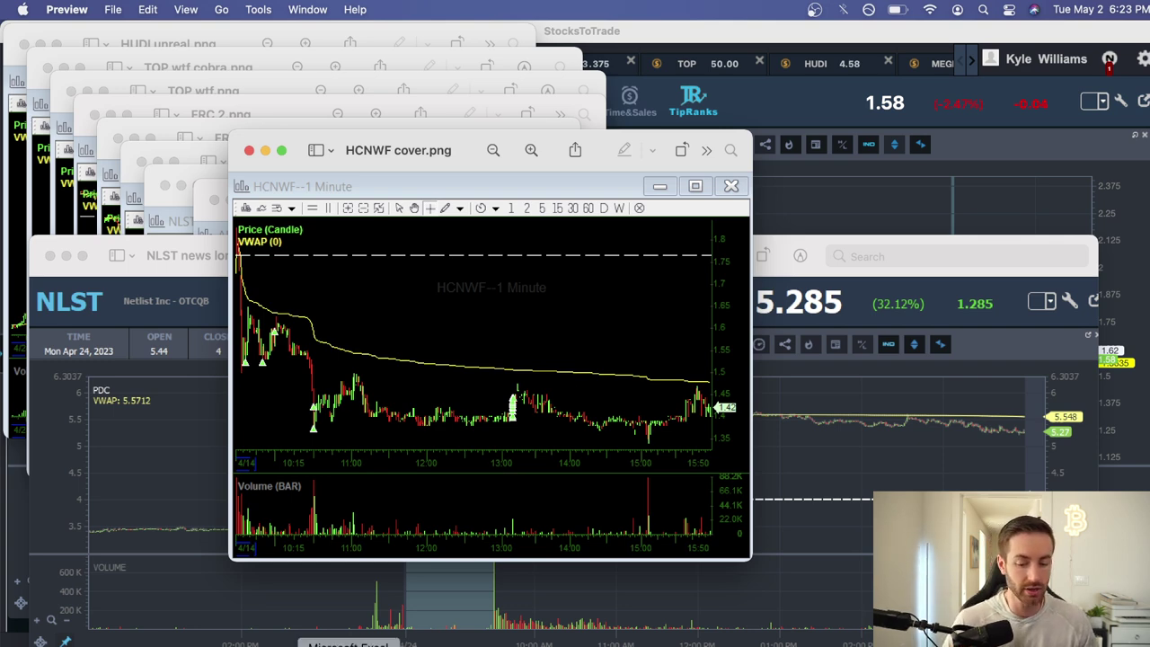
left_click(348, 643)
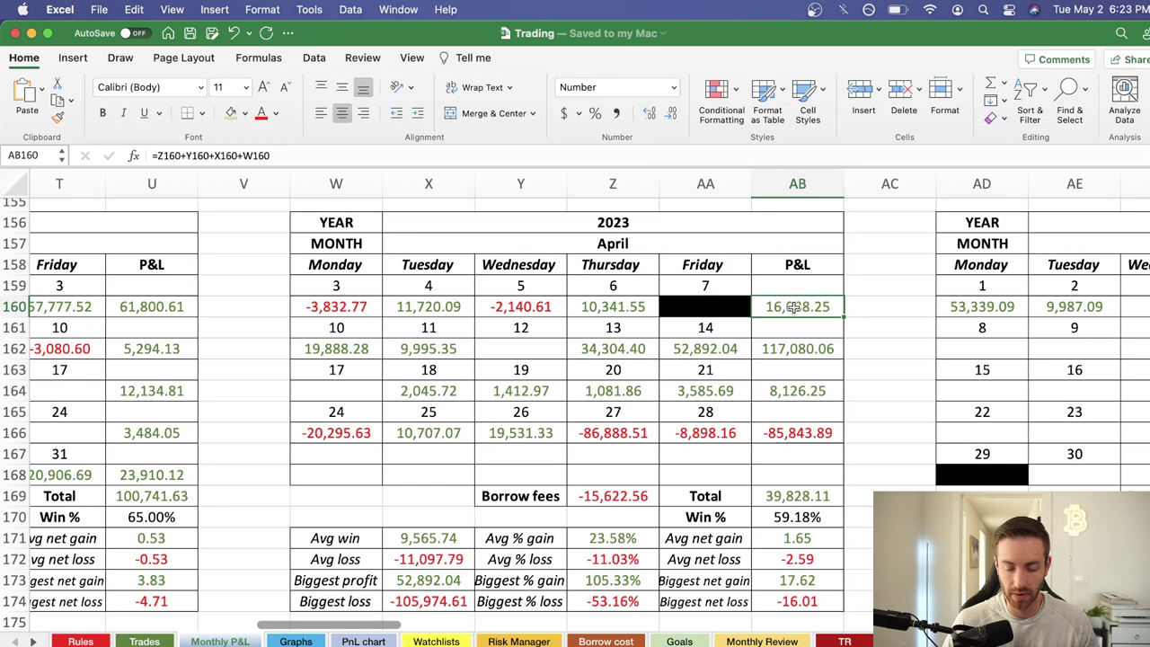
left_click_drag(348, 344, 792, 351)
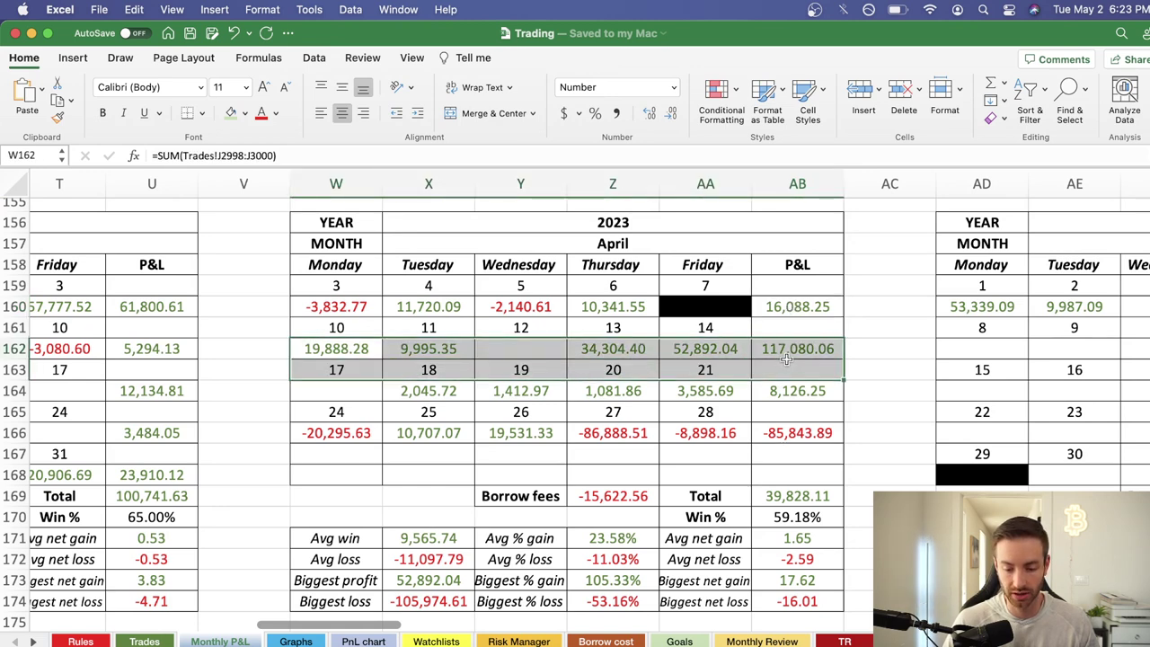
left_click(798, 351)
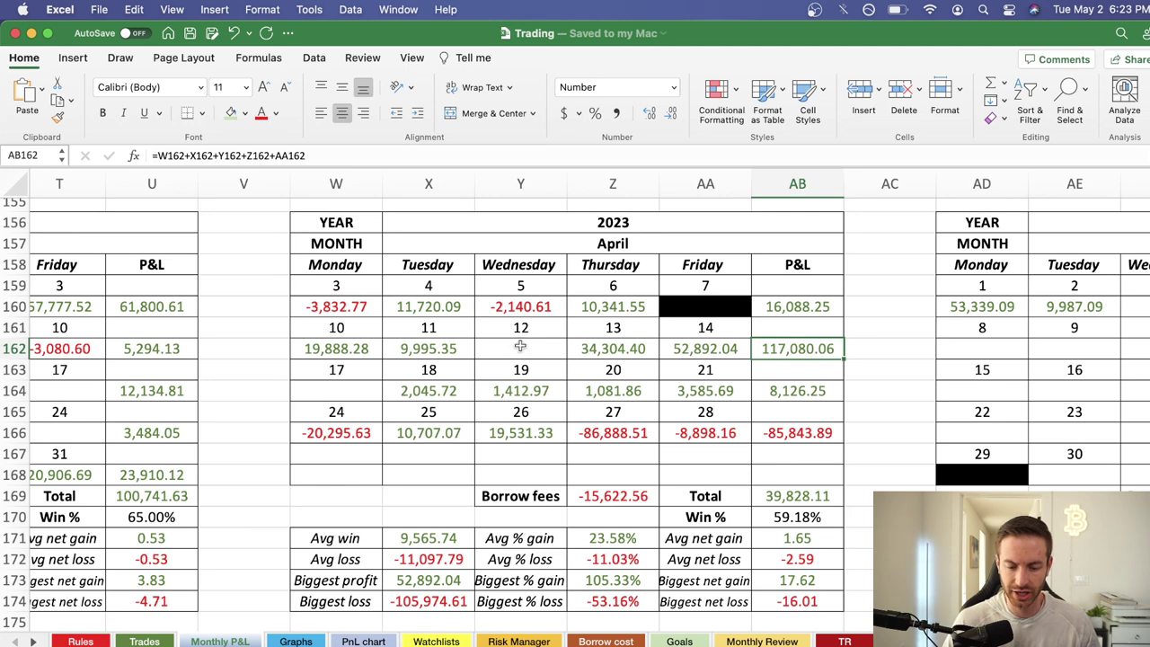
Return to StocksToTrade and widen the HCNWF chart to view its price action after April 13 through early May
key("super+Tab")
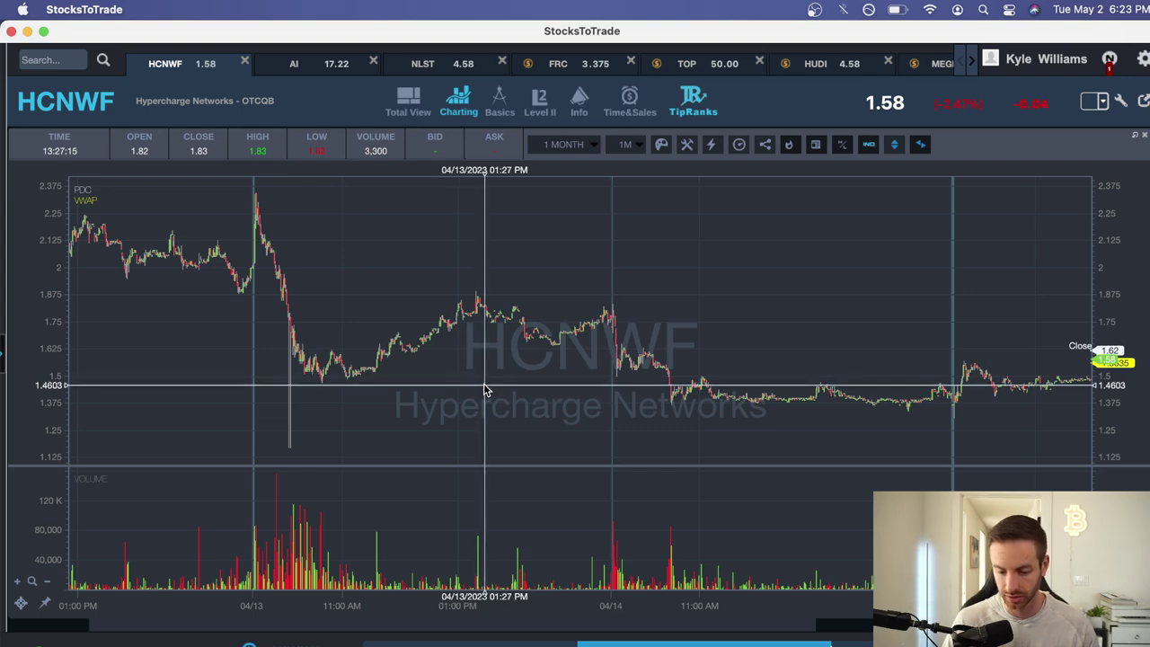
left_click_drag(488, 385, 604, 377)
scroll(603, 377, "down", 10)
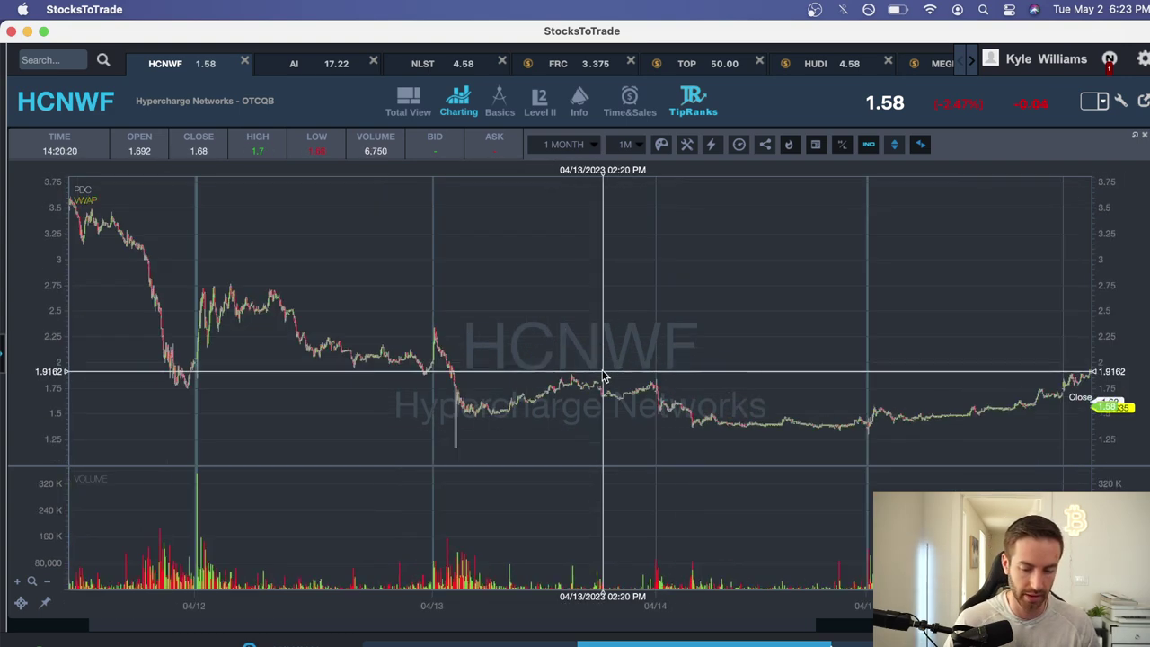
scroll(485, 395, "right", 5)
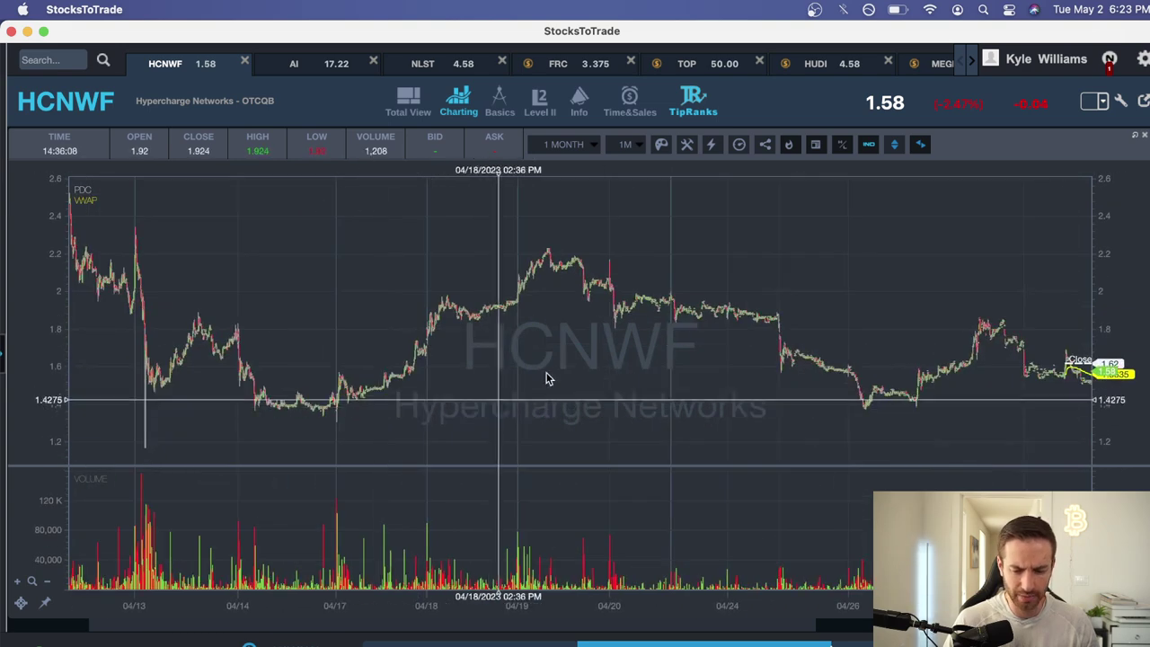
scroll(597, 280, "right", 5)
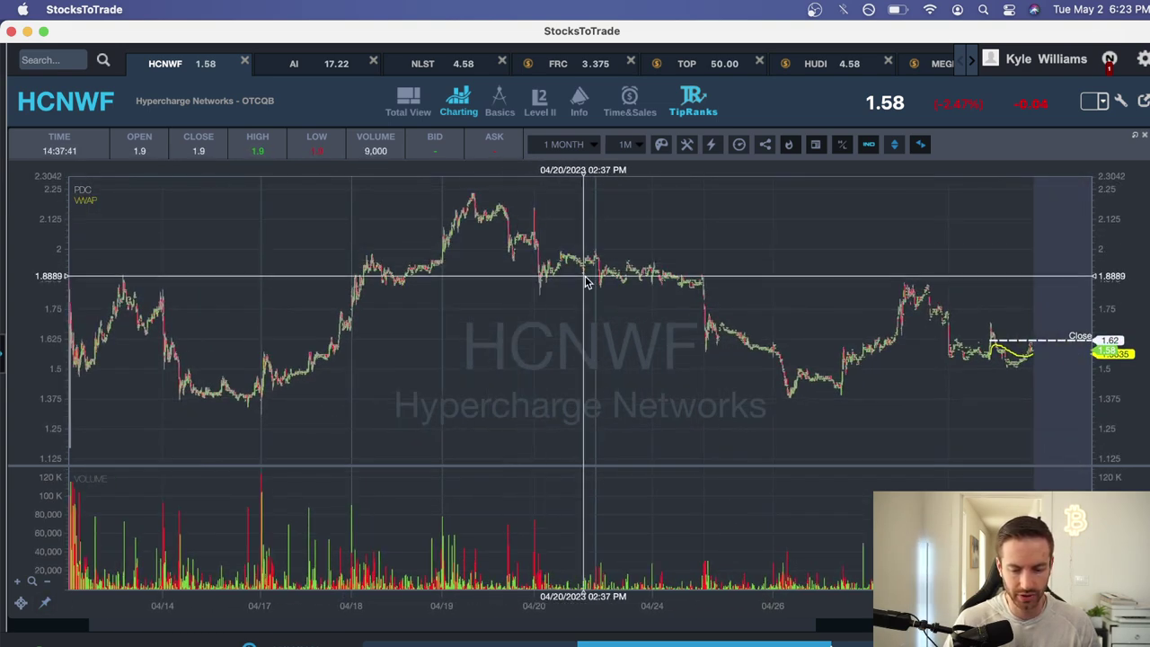
Examine HCNWF from April 18 through the April 26 low, then widen the chart back to the April 10 spike
scroll(628, 298, "down", 3)
scroll(630, 297, "up", 3)
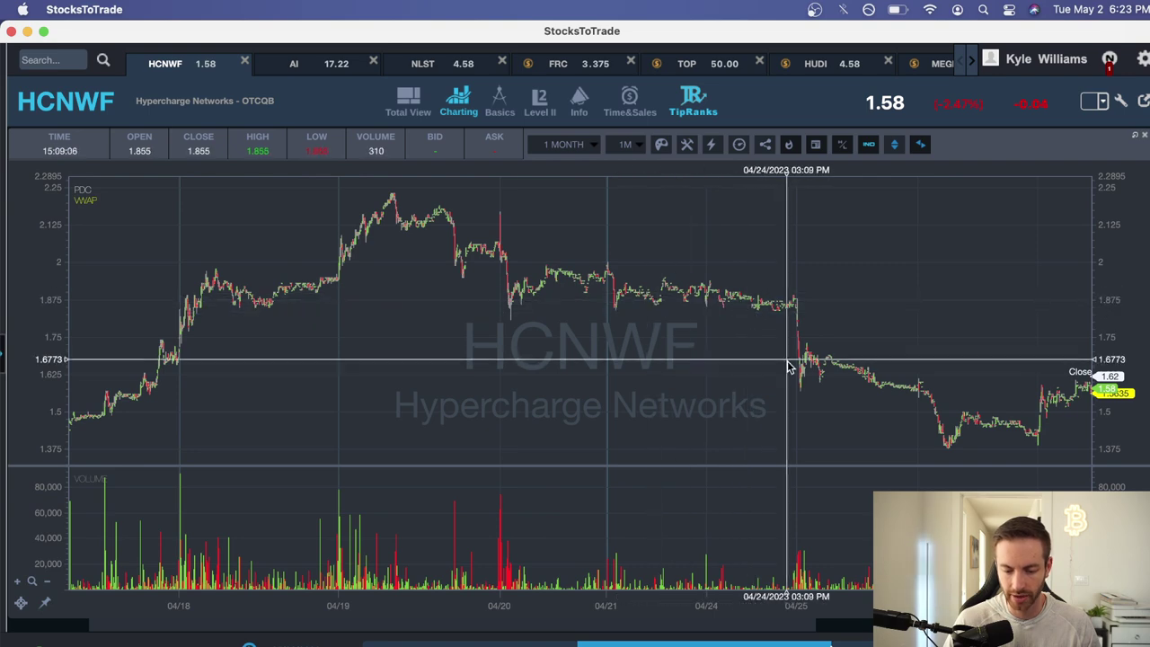
scroll(790, 359, "right", 5)
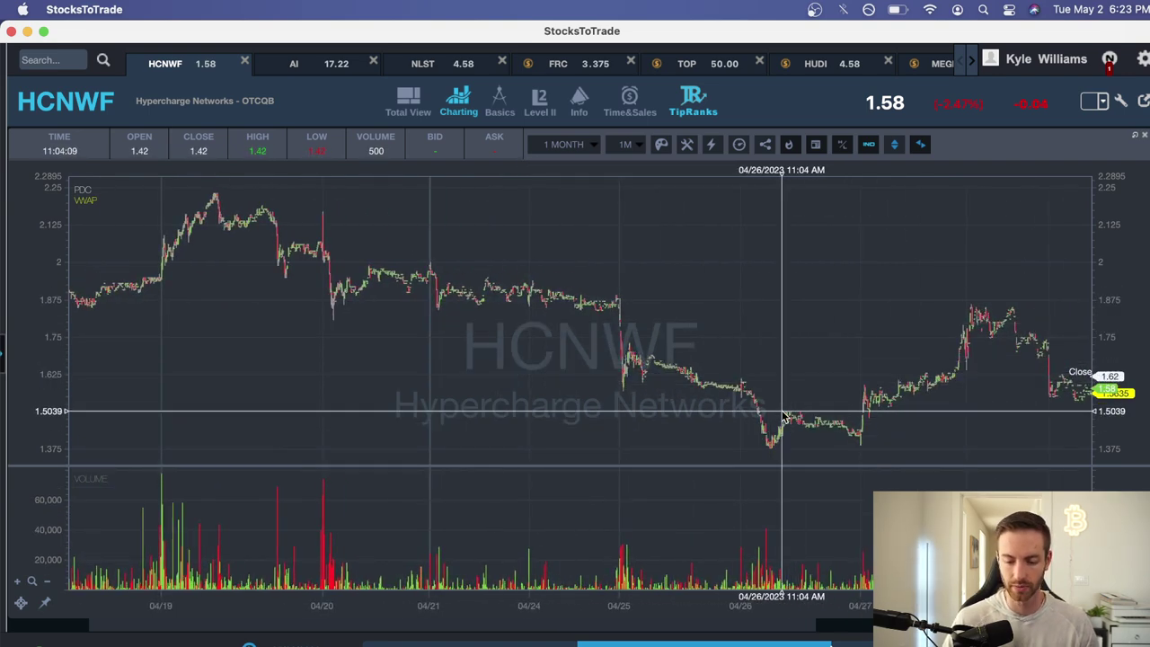
scroll(693, 388, "down", 5)
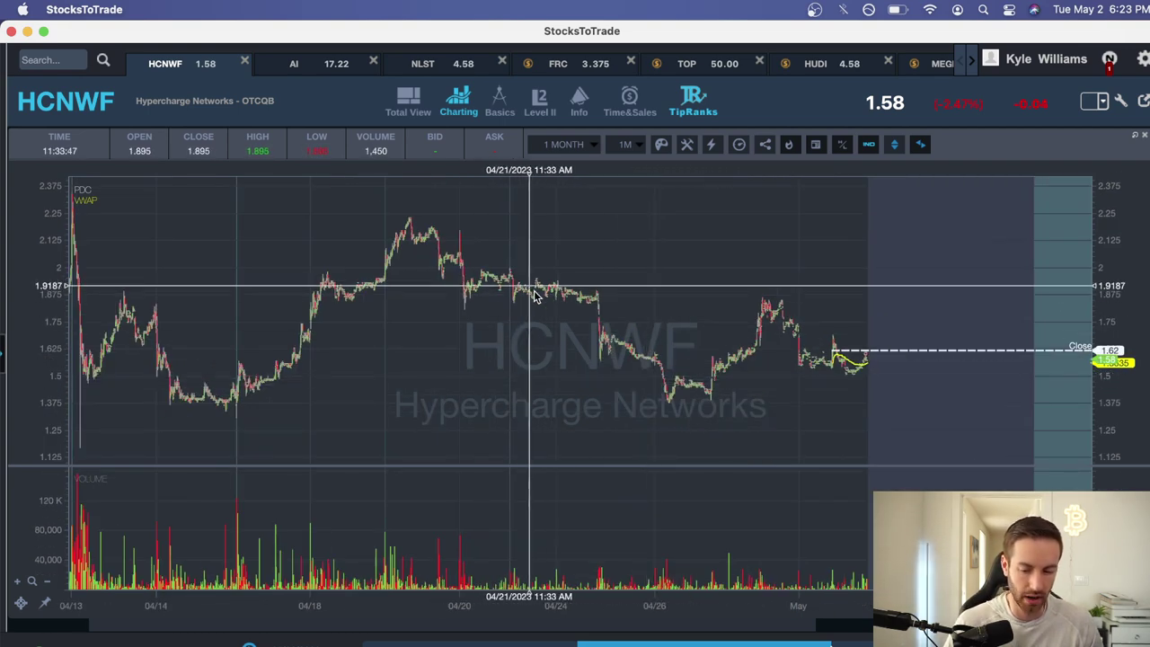
scroll(535, 339, "down", 5)
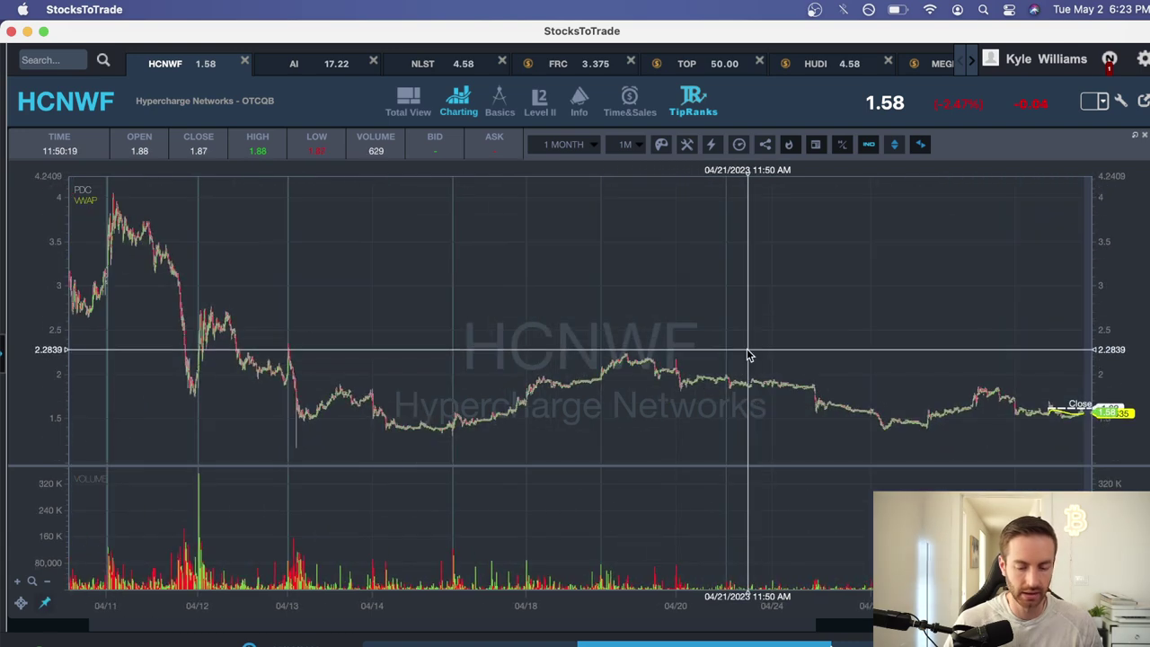
scroll(628, 351, "up", 5)
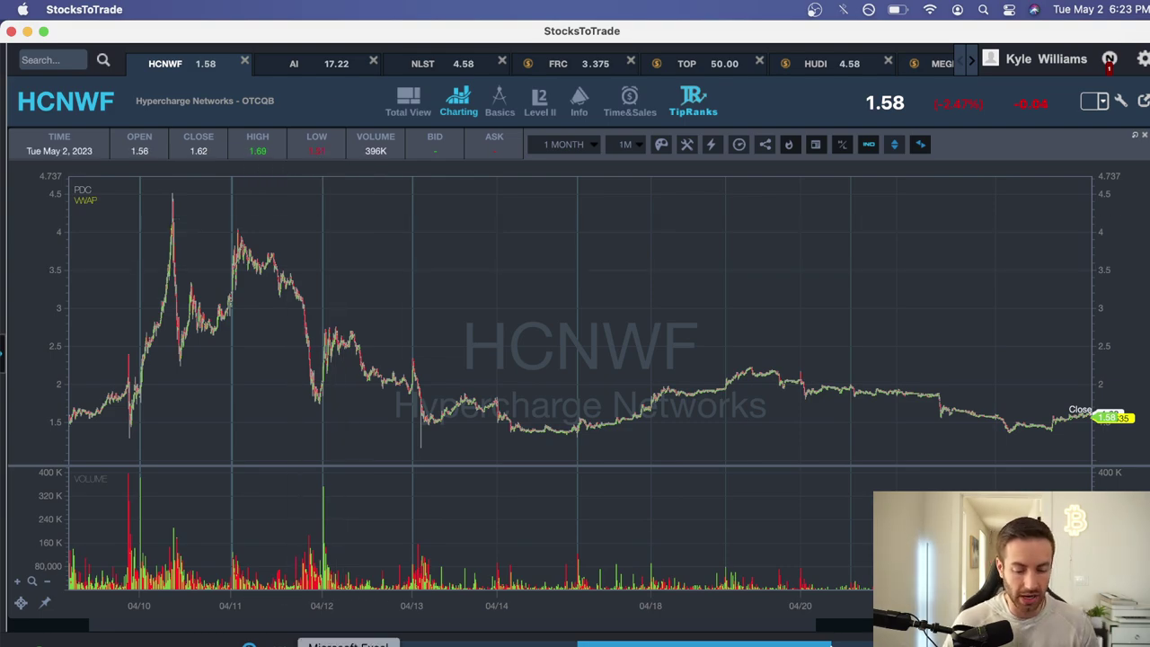
Switch to Excel and highlight the April 18–21 daily results and that week's total in the P&L calendar
left_click(347, 643)
left_click_drag(393, 391, 631, 392)
left_click(791, 392)
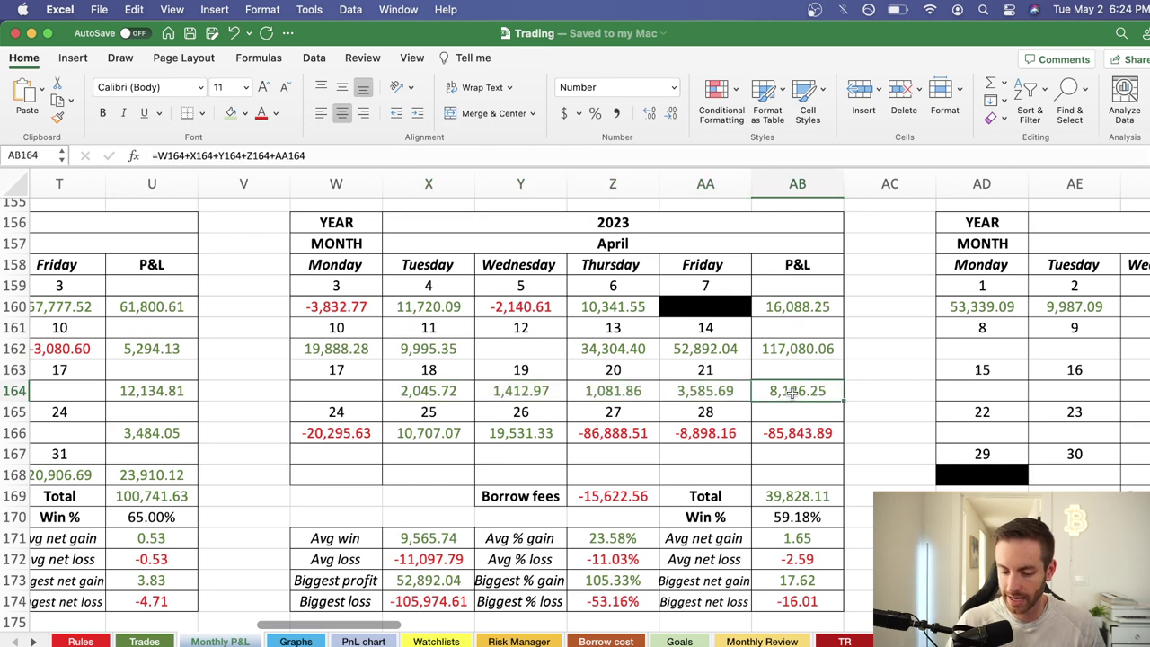
left_click_drag(448, 390, 696, 398)
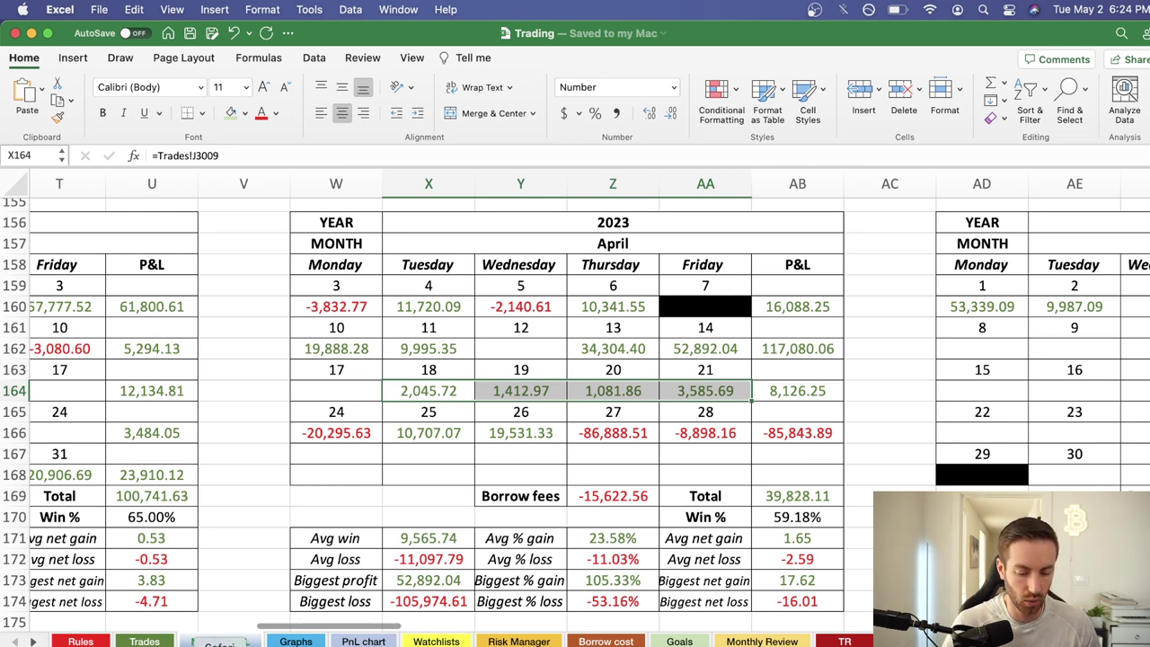
Return to StocksToTrade, open the AI chart with a 2-year period, and focus on its candles since October
left_click(262, 642)
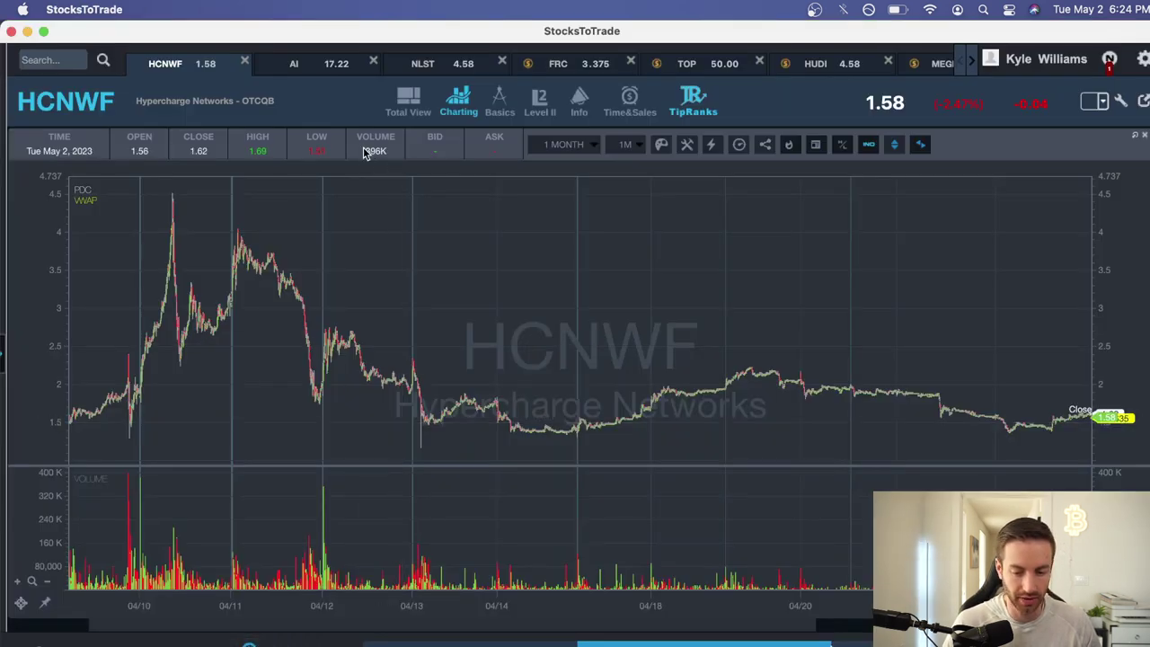
left_click(328, 65)
scroll(615, 316, "left", 3)
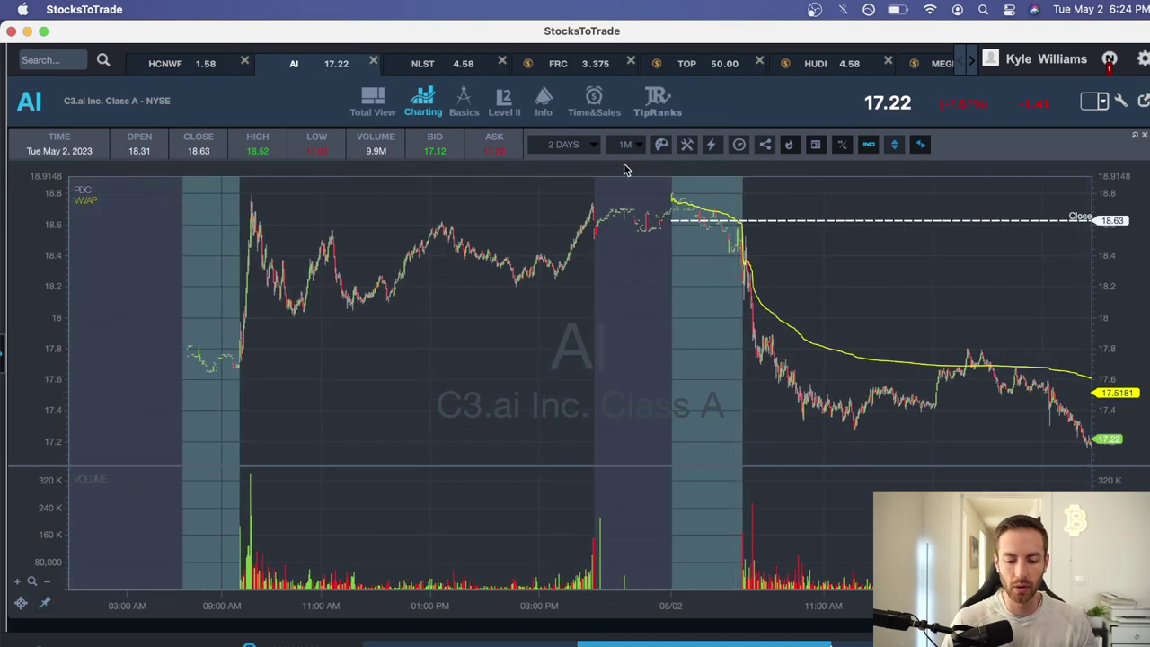
left_click(574, 147)
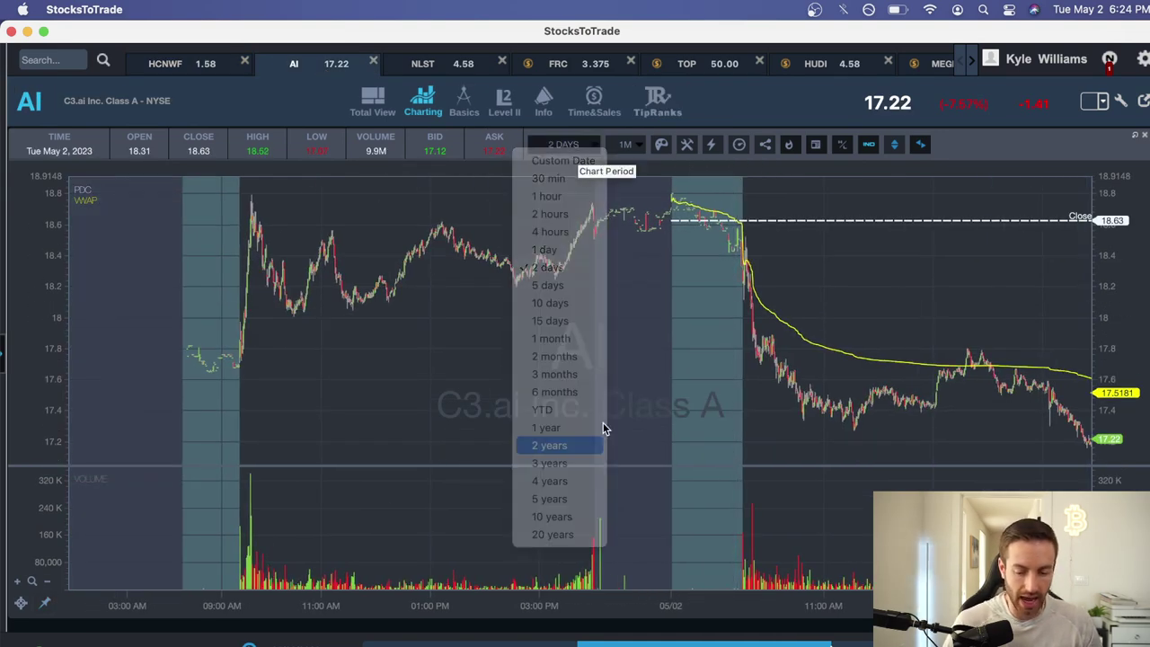
left_click(590, 445)
scroll(539, 377, "up", 5)
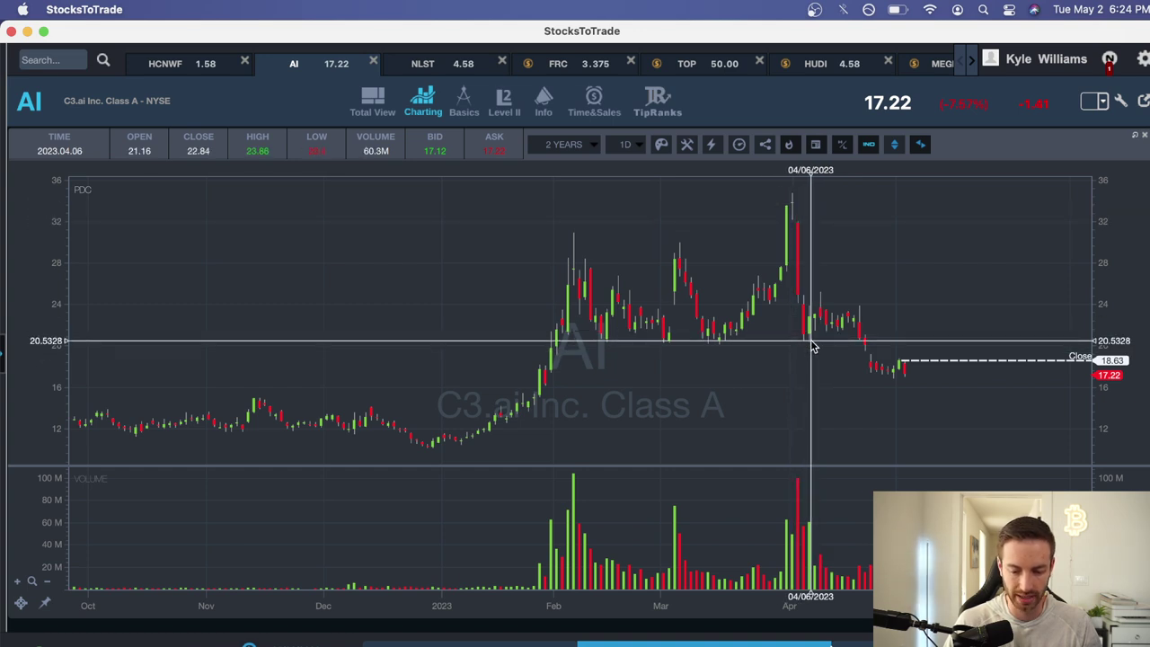
Examine AI's daily candles from the February run through the early April peak and the late April breakdown
left_click_drag(629, 351, 545, 348)
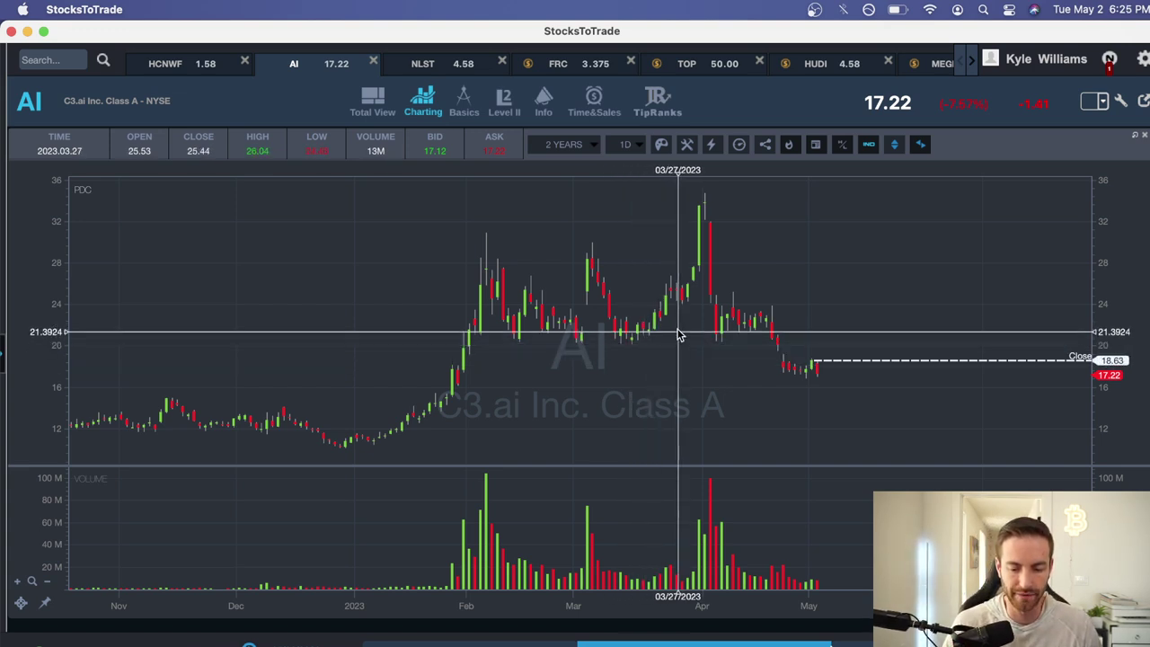
scroll(746, 357, "up", 5)
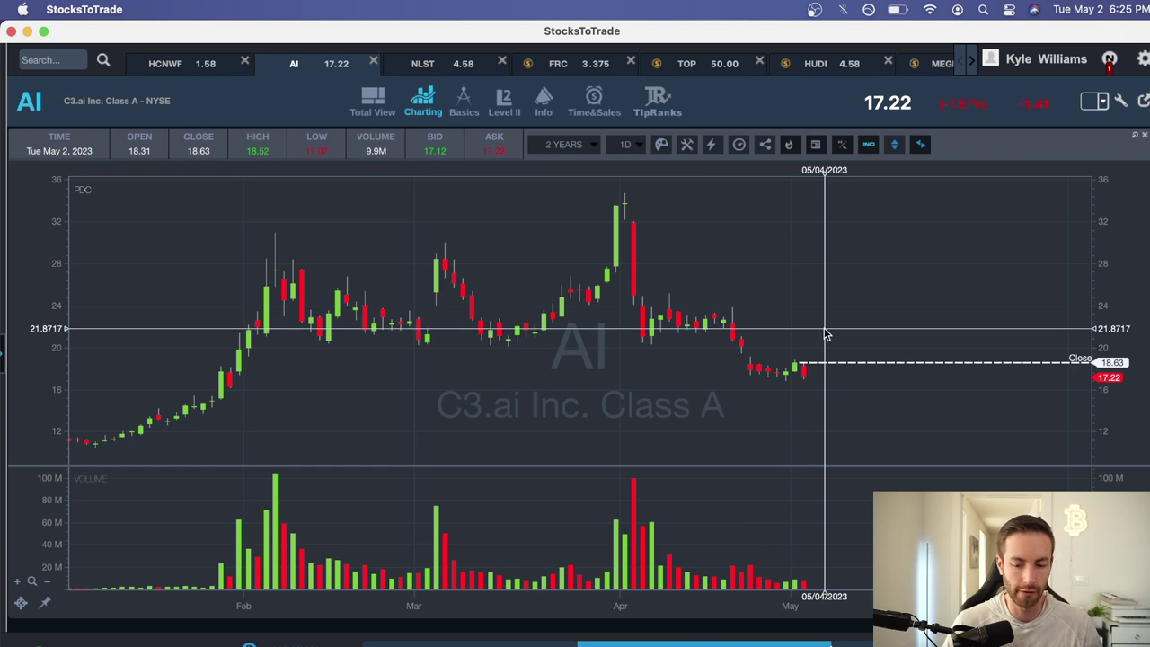
scroll(808, 324, "down", 2)
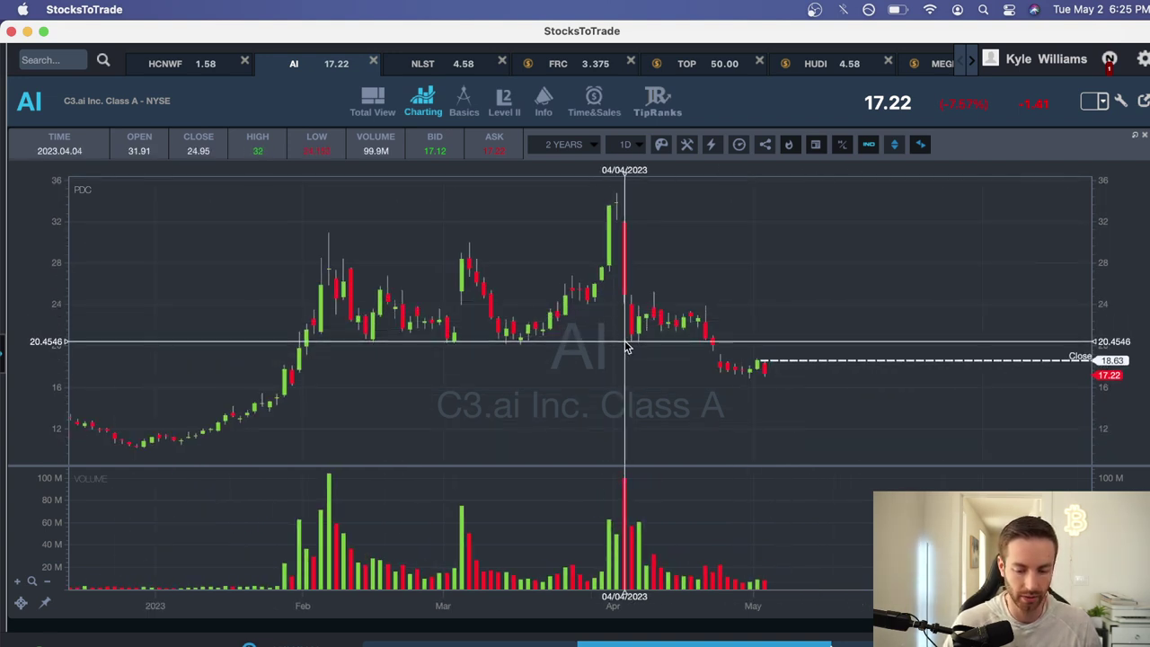
scroll(626, 349, "down", 1)
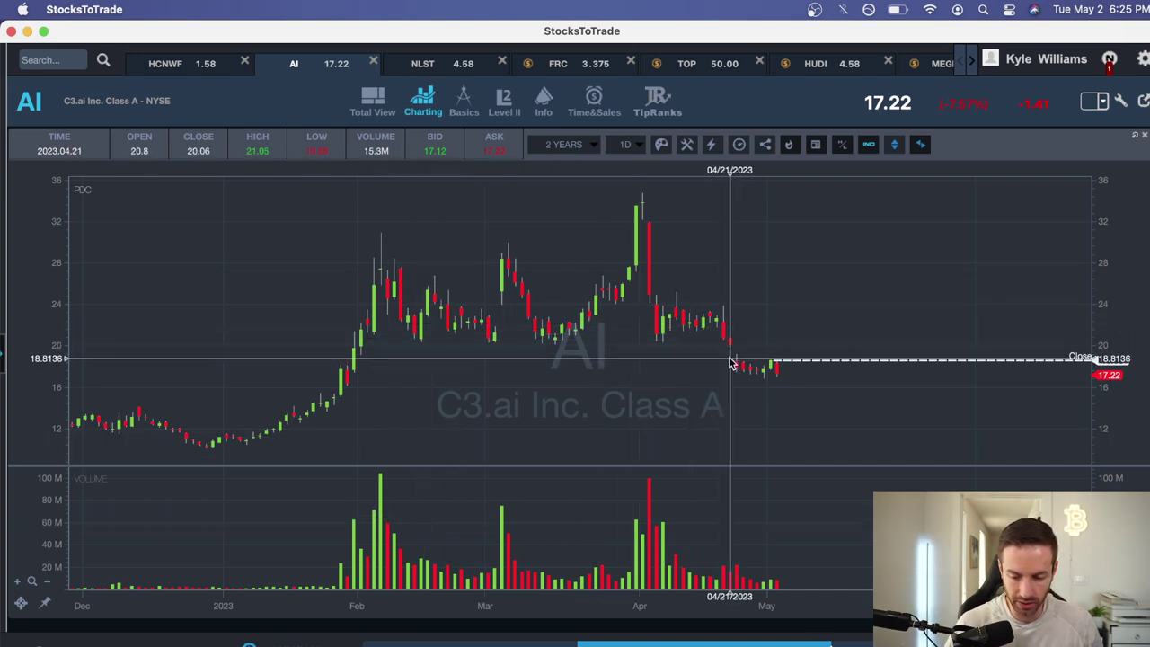
Set the AI chart to a 15-day period with 1-minute candles
left_click(543, 147)
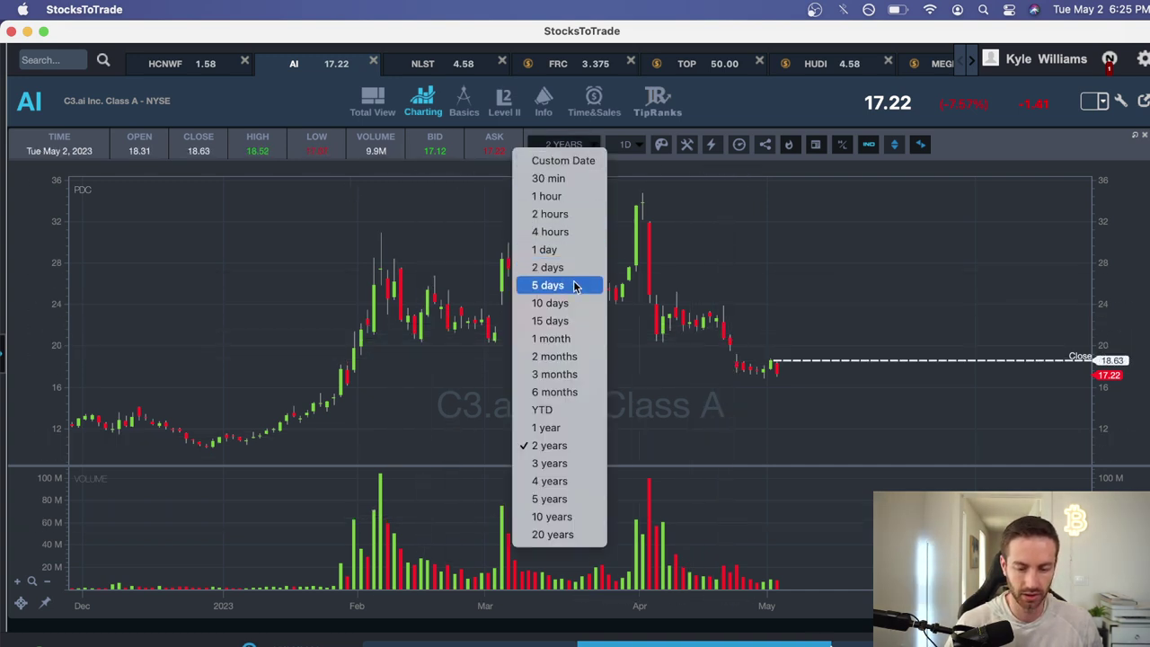
left_click(575, 320)
left_click(626, 146)
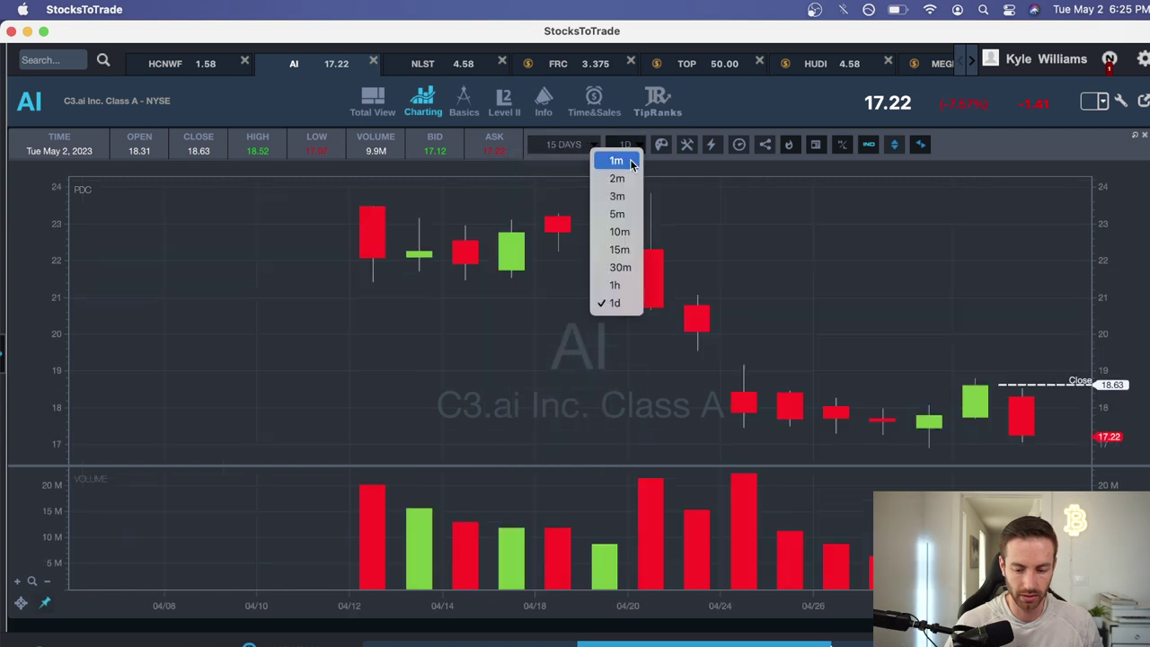
left_click(616, 161)
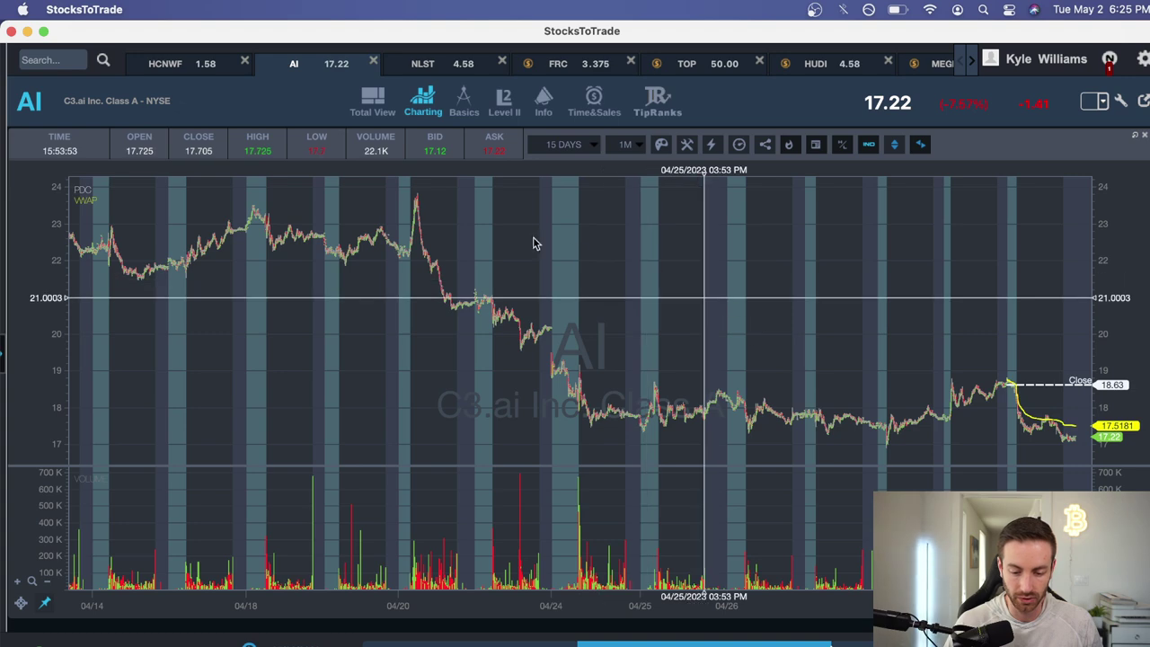
Examine AI's April 20 morning spike and fade, continuing through the April 21 session
scroll(764, 301, "up", 6)
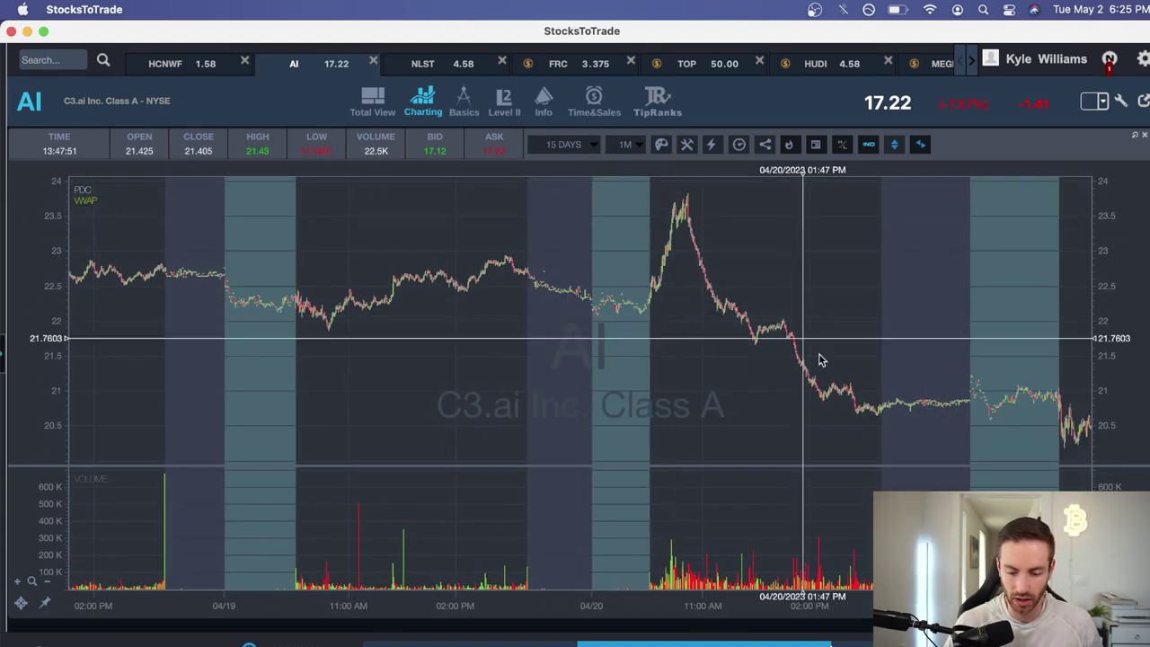
left_click_drag(819, 359, 616, 354)
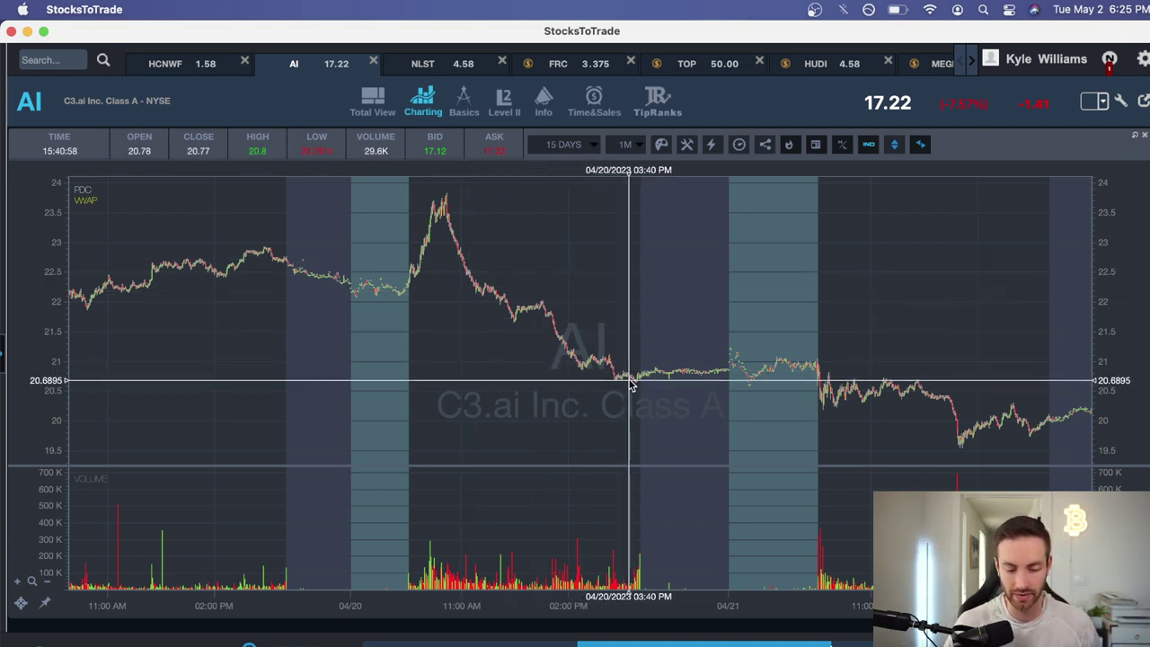
scroll(706, 403, "right", 3)
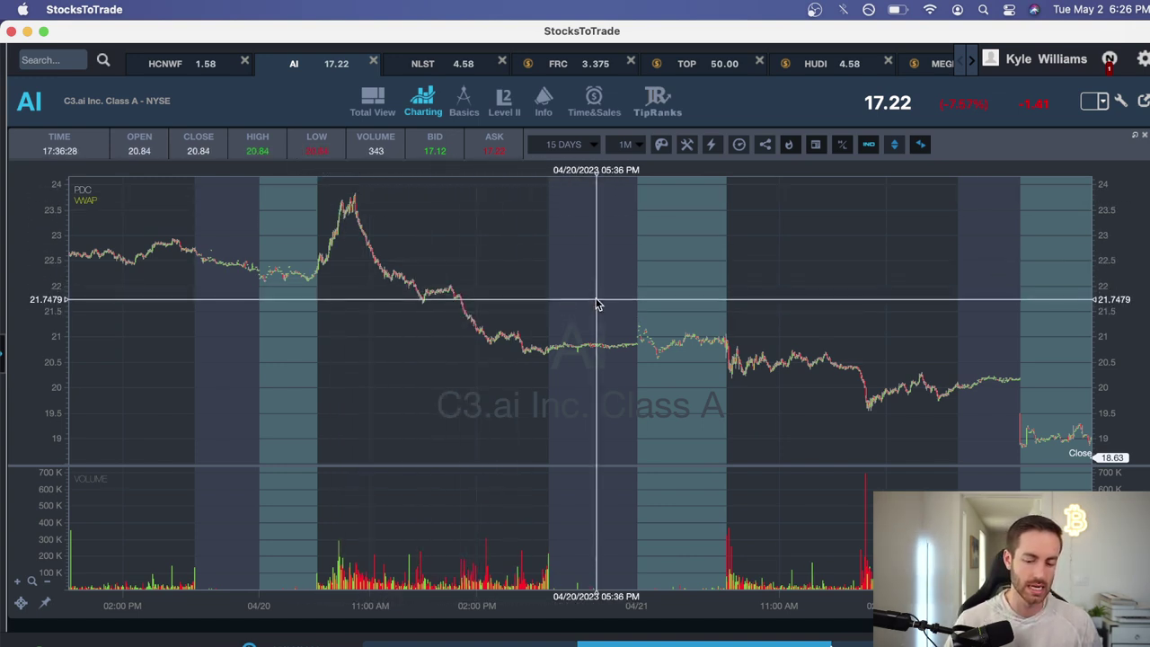
Examine AI's 1-minute candles on April 21 from premarket through the market open and midday range
scroll(437, 382, "up", 5)
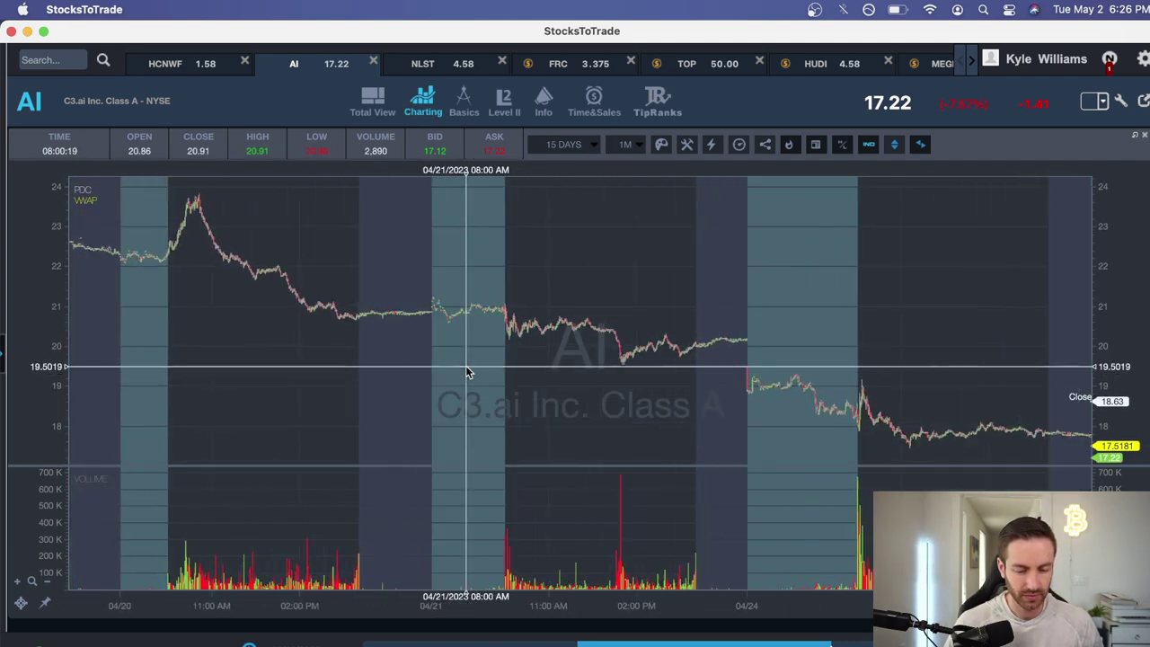
scroll(503, 341, "up", 3)
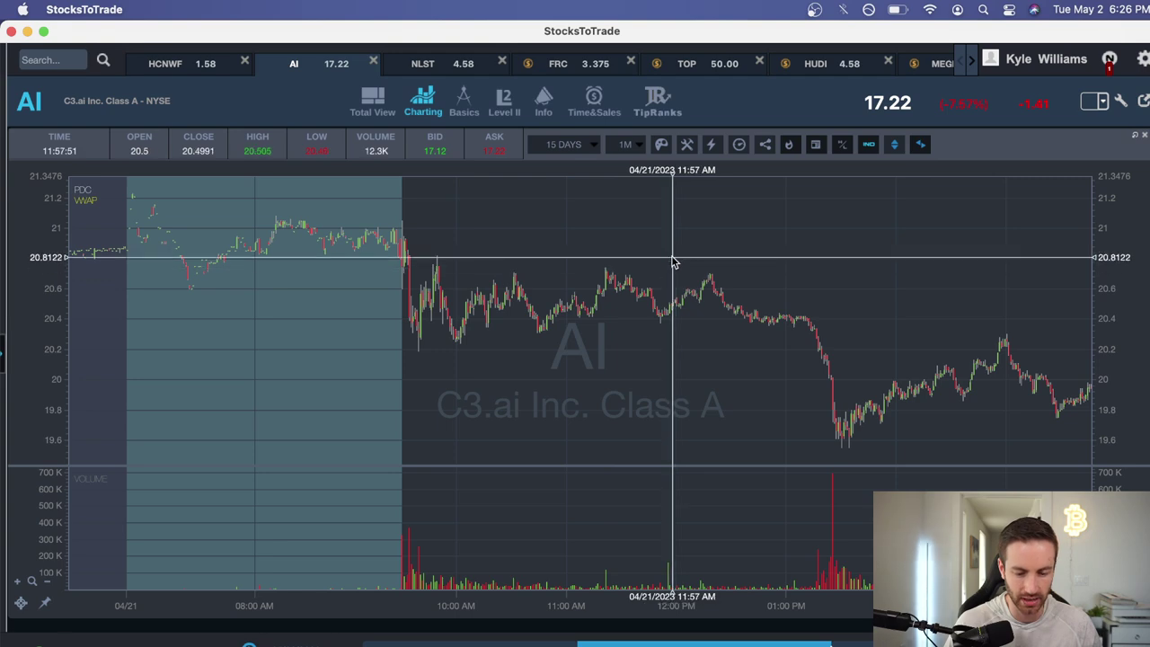
scroll(683, 269, "left", 5)
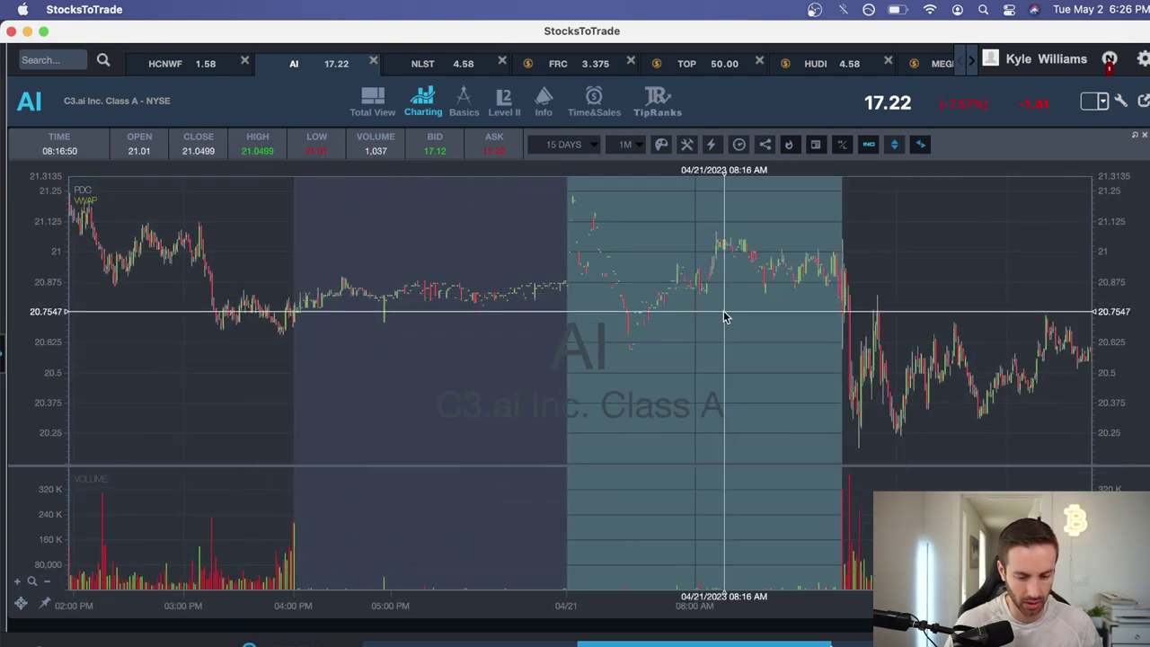
left_click_drag(828, 336, 503, 336)
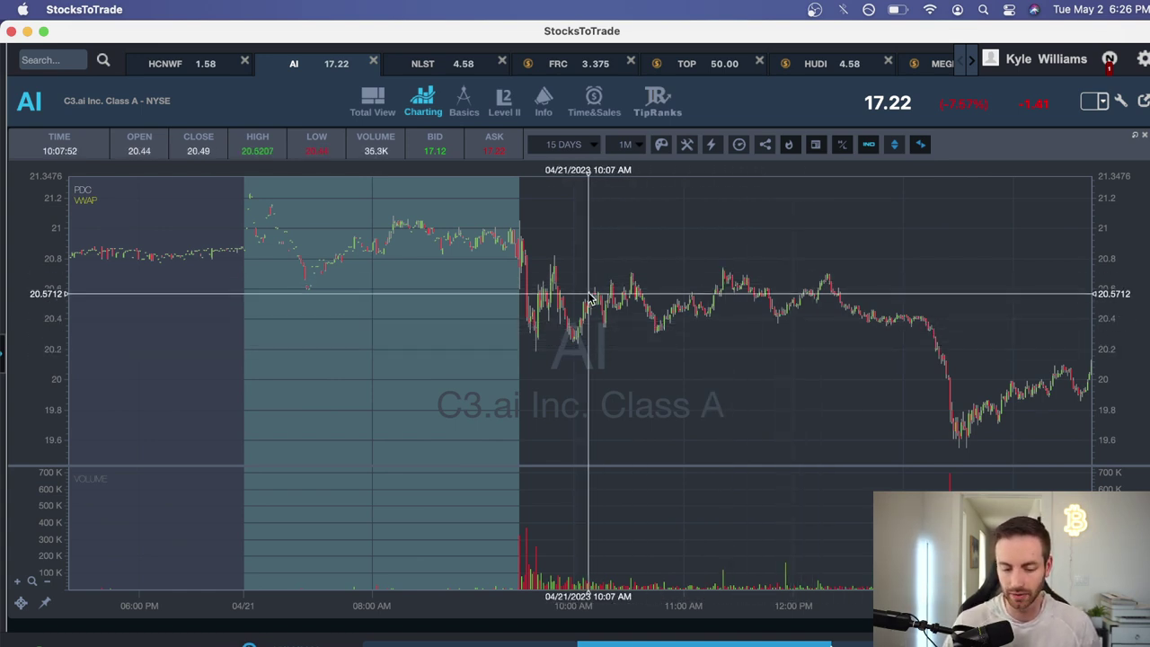
left_click_drag(900, 290, 769, 290)
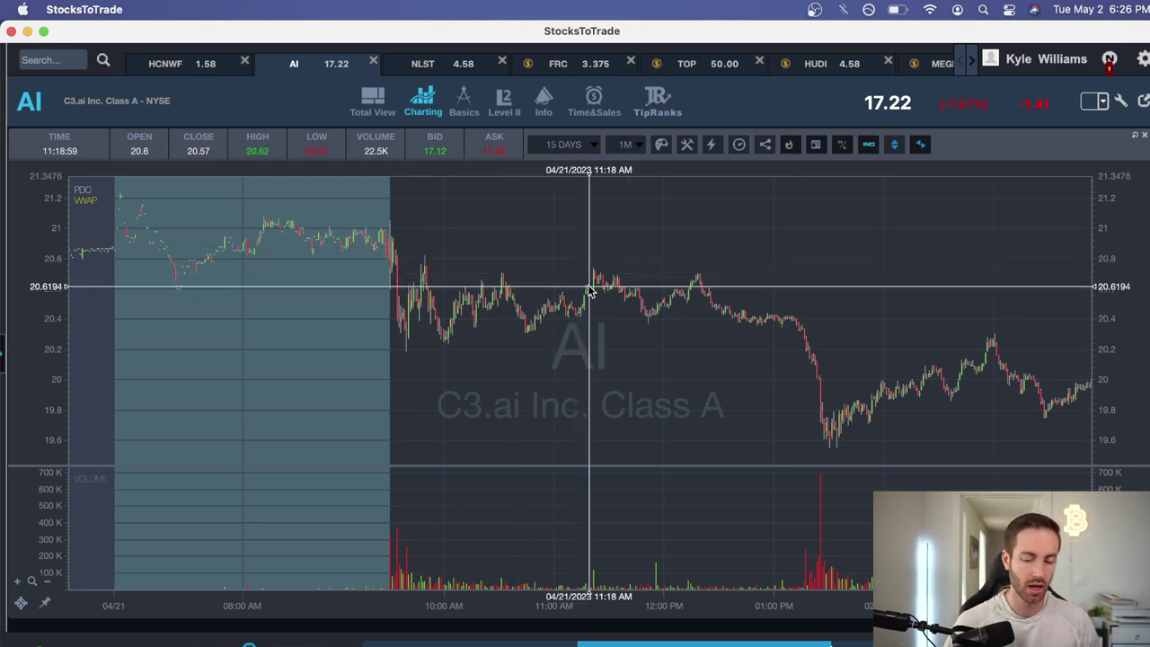
left_click_drag(826, 333, 729, 333)
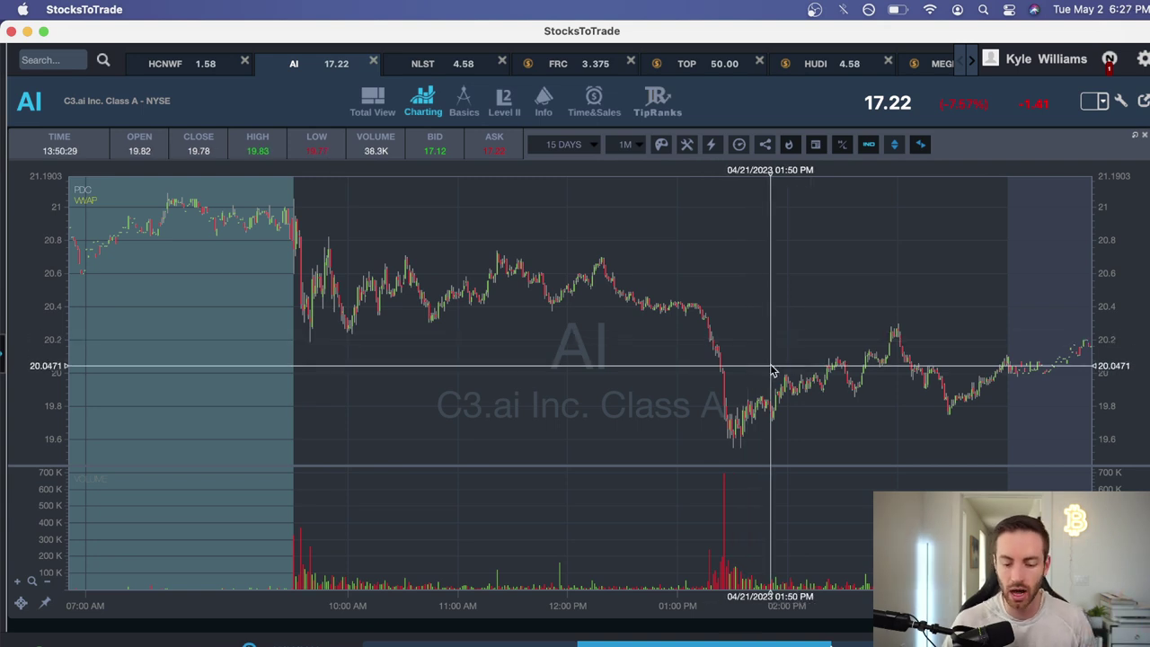
Examine AI's April 21 early-afternoon breakdown, the rebound into the close, and the after-hours candles
scroll(748, 377, "right", 5)
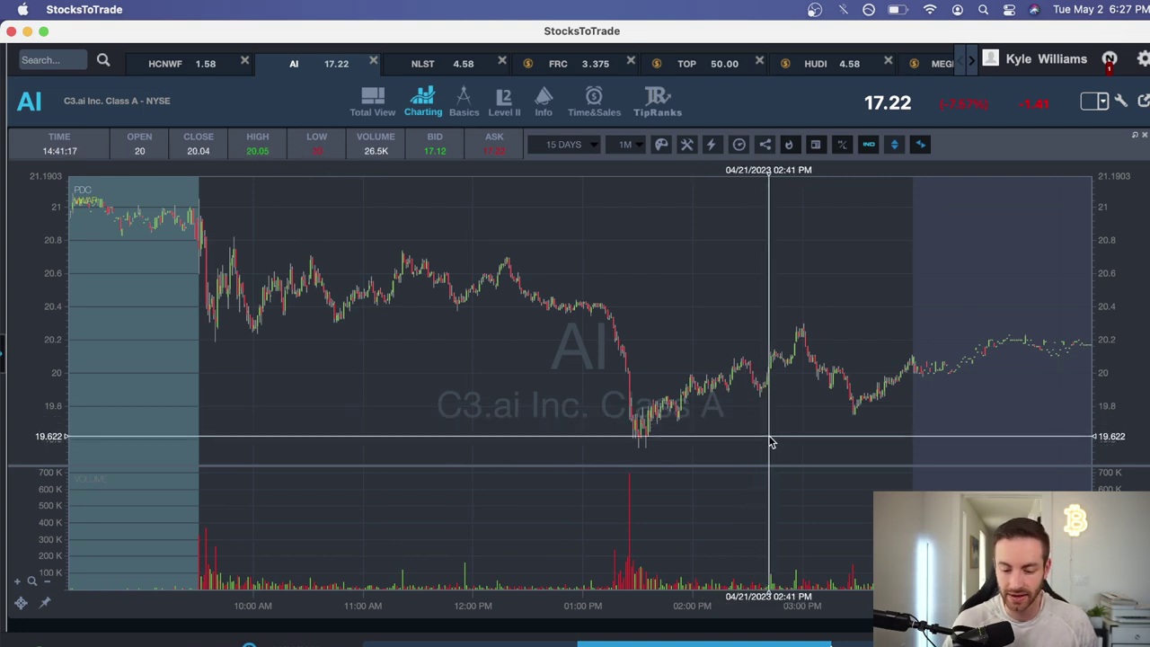
scroll(730, 430, "down", 3)
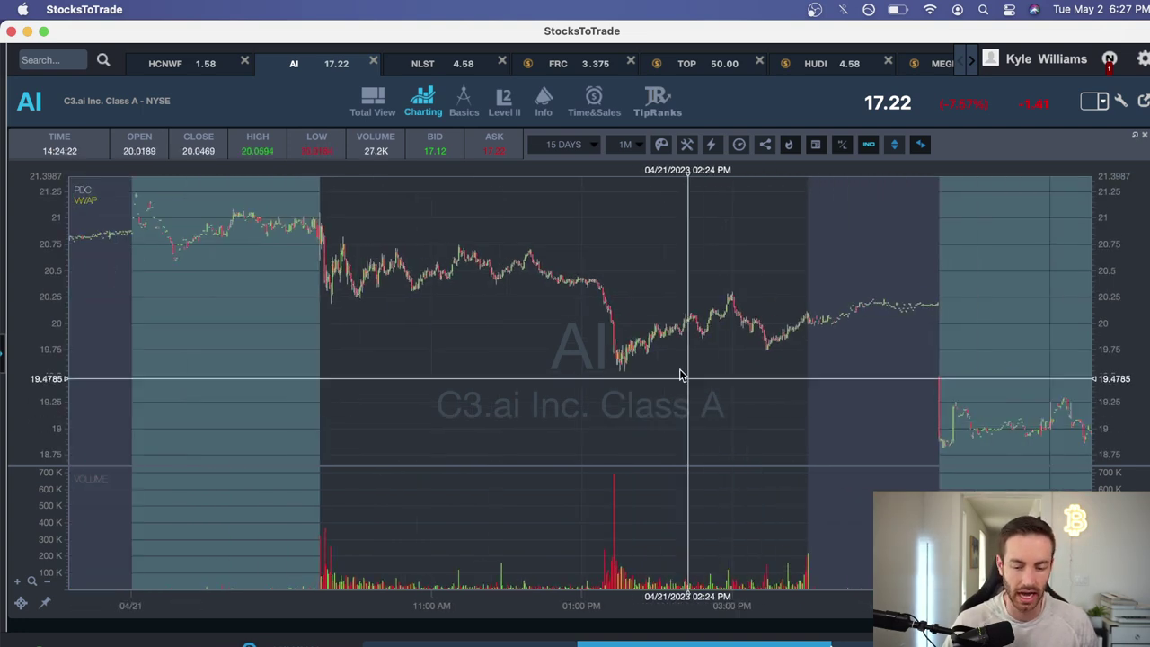
scroll(669, 368, "up", 3)
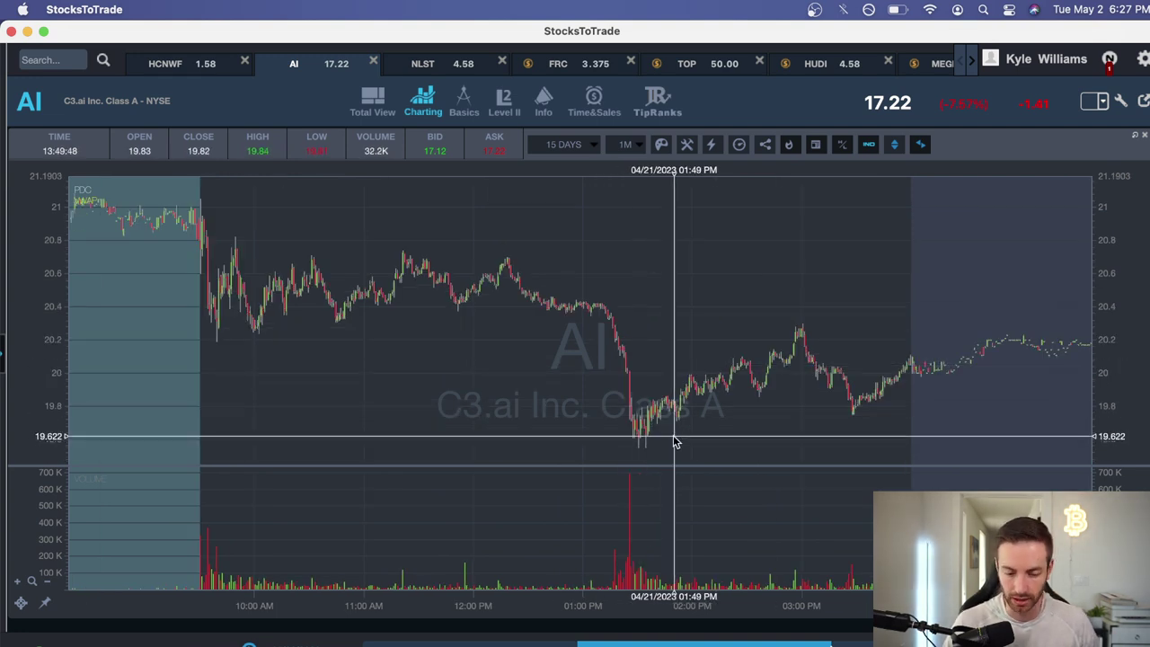
scroll(675, 442, "down", 2)
scroll(676, 442, "up", 2)
scroll(675, 440, "down", 2)
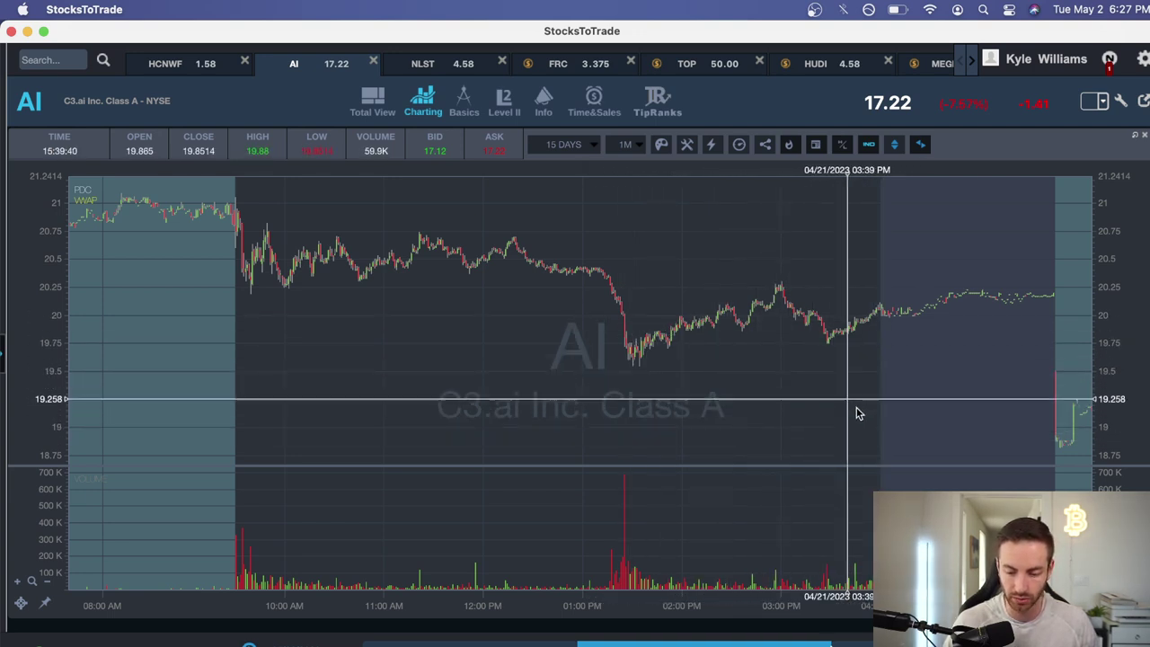
scroll(758, 393, "down", 2)
scroll(759, 394, "up", 3)
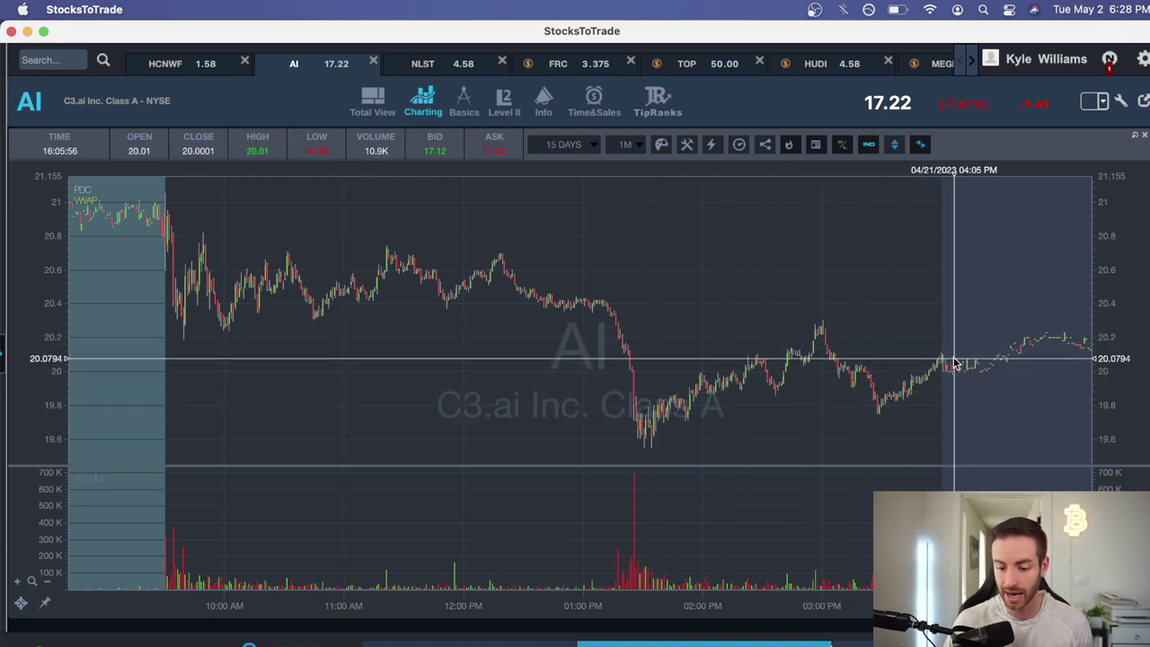
left_click_drag(955, 362, 865, 287)
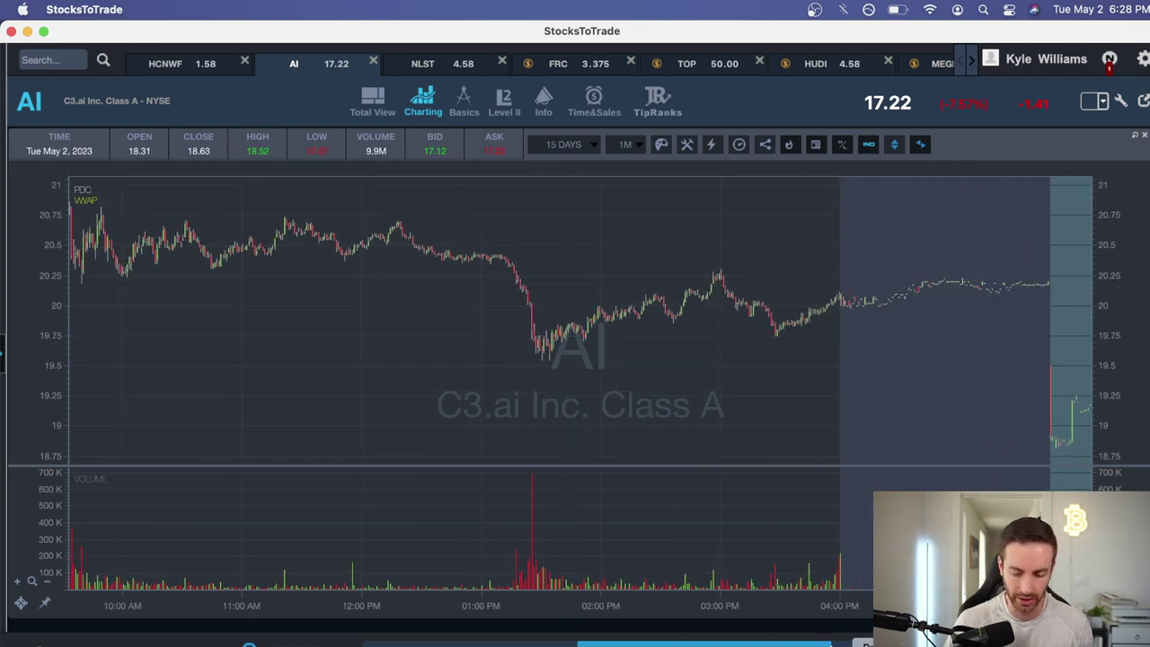
Switch to the Preview screenshots, close HCNWF cover.png, and enlarge the AI breakdown comeback.png window
left_click(862, 642)
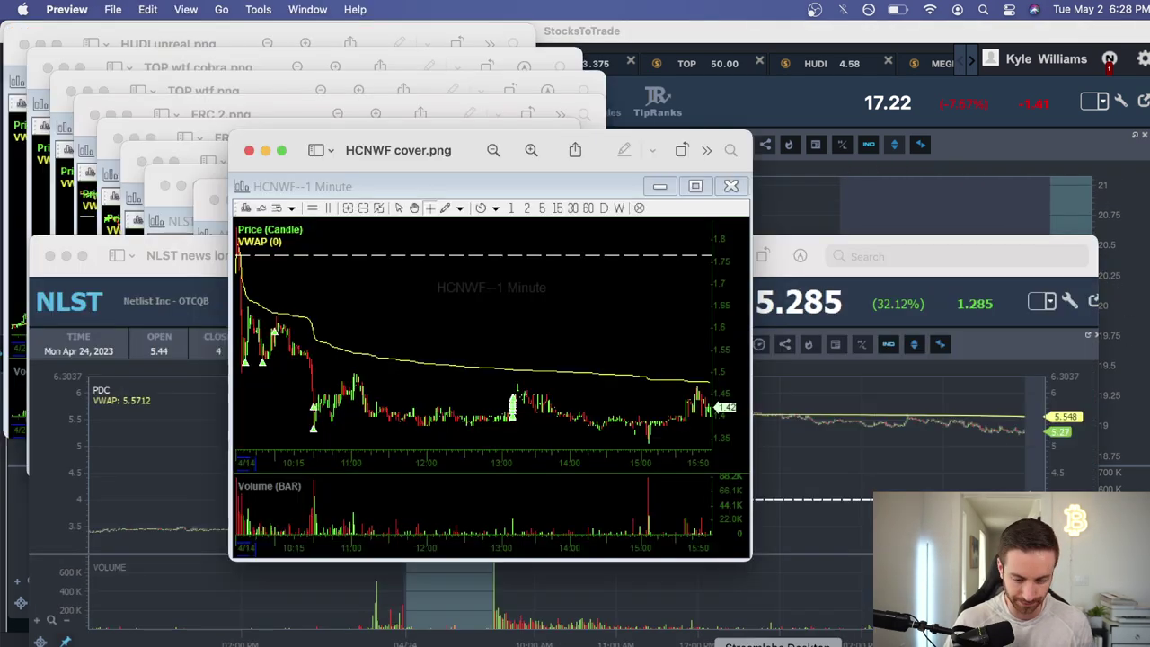
left_click(250, 151)
left_click_drag(348, 197, 206, 69)
left_click_drag(567, 422, 1100, 645)
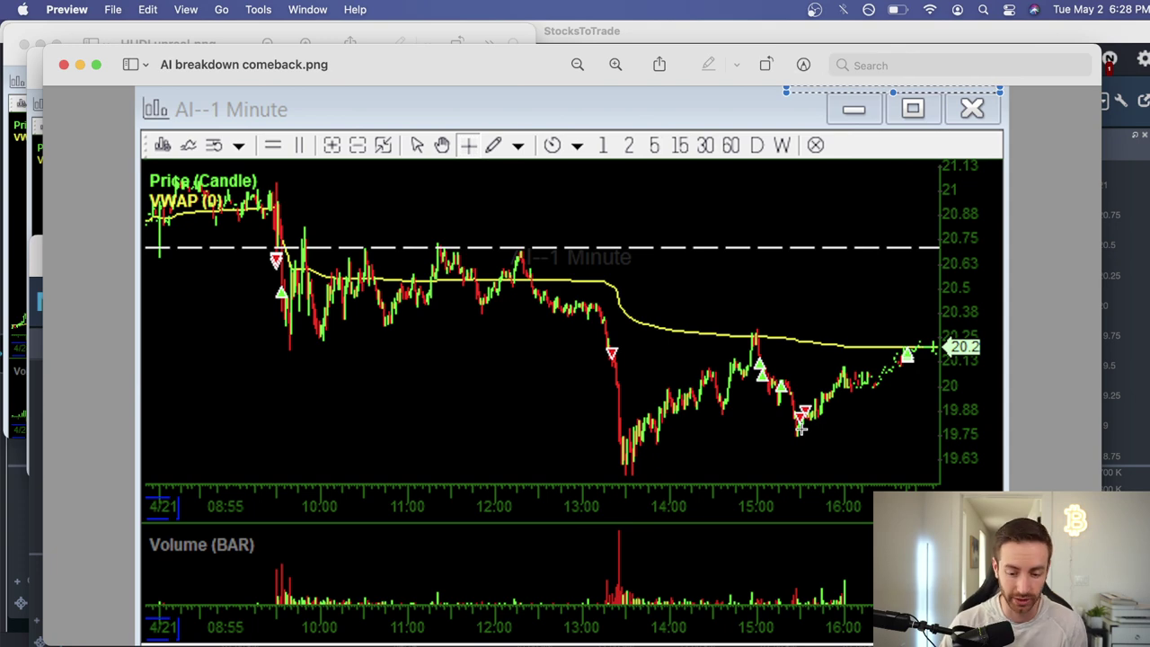
Outline the trade markers near 15:30 and after hours in AI breakdown comeback.png, and close the image
left_click_drag(787, 401, 818, 429)
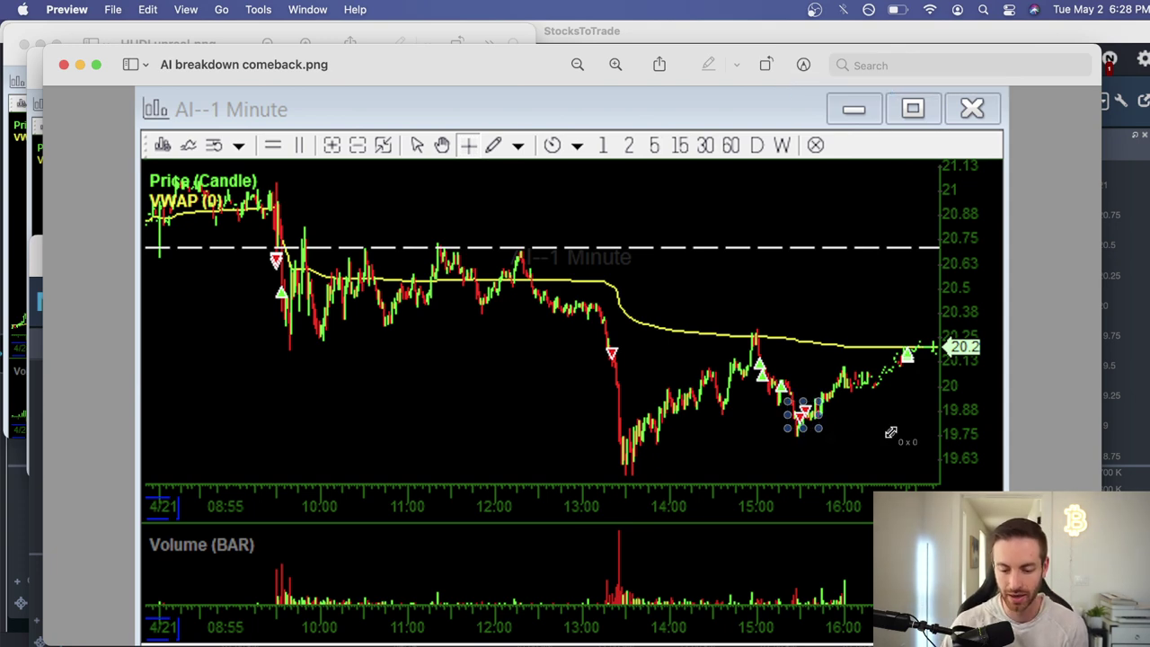
left_click_drag(875, 337, 934, 379)
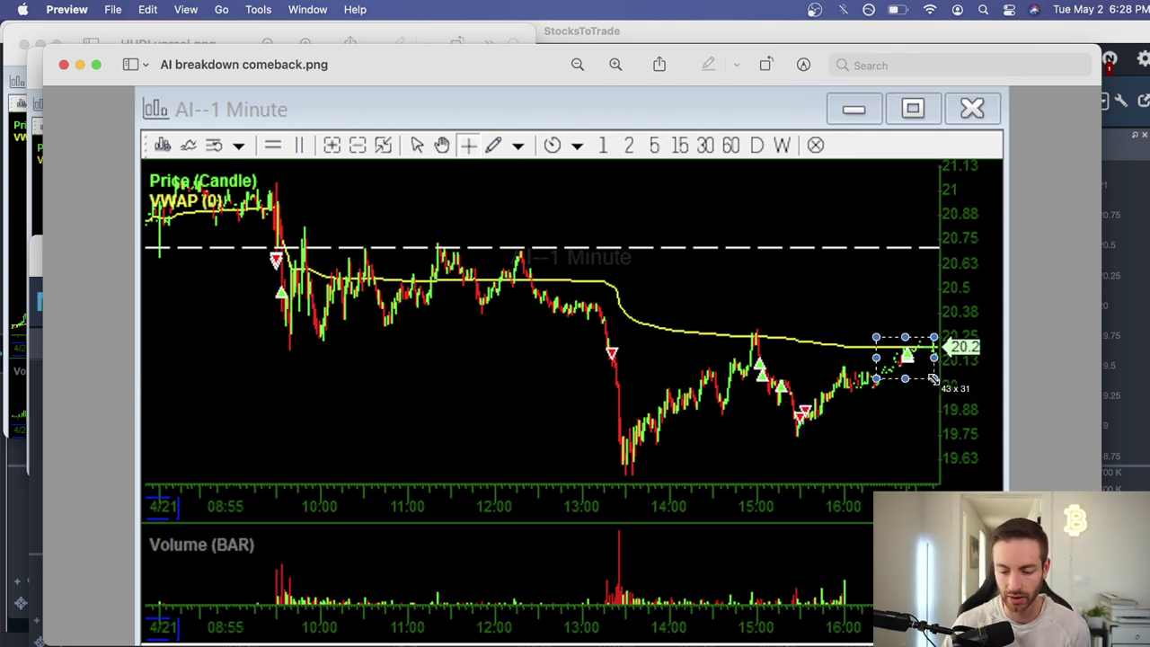
left_click(903, 415)
left_click_drag(780, 385, 830, 439)
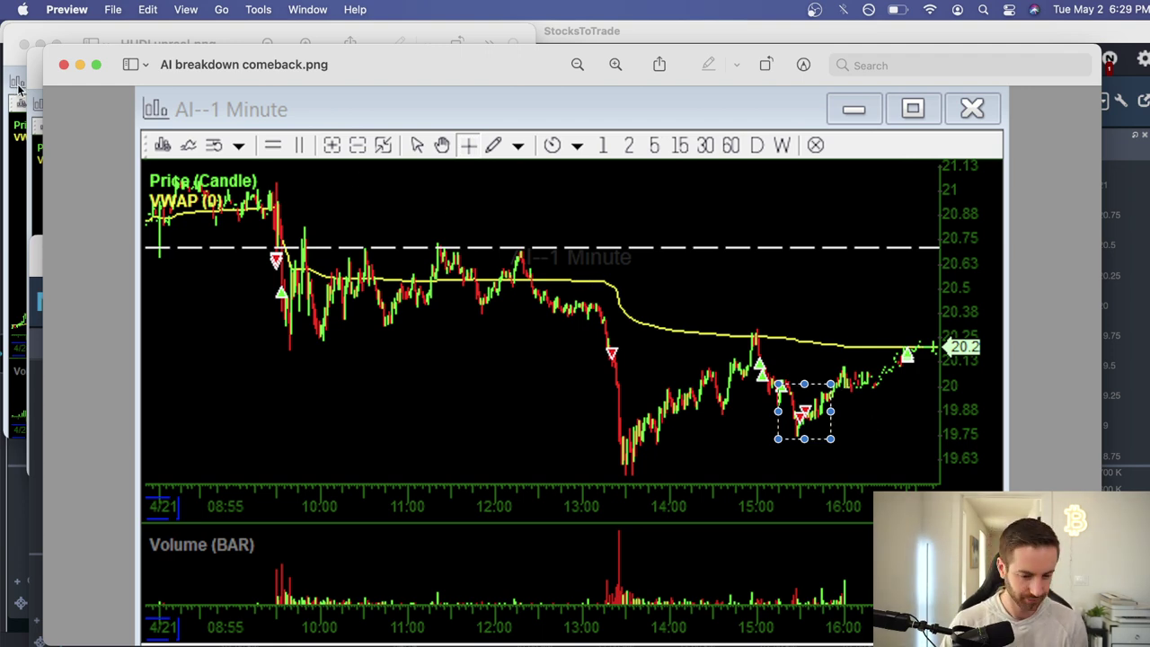
left_click(64, 65)
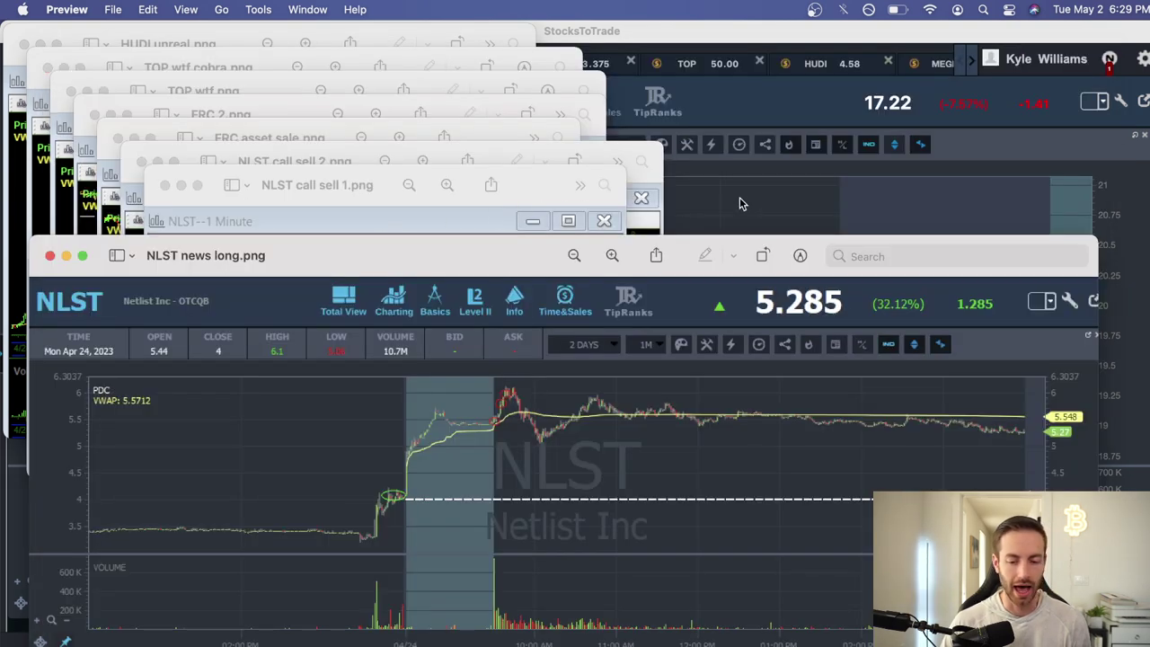
Return to StocksToTrade and re-examine AI's April 21 session from the morning range to the after-hours candles
left_click(723, 199)
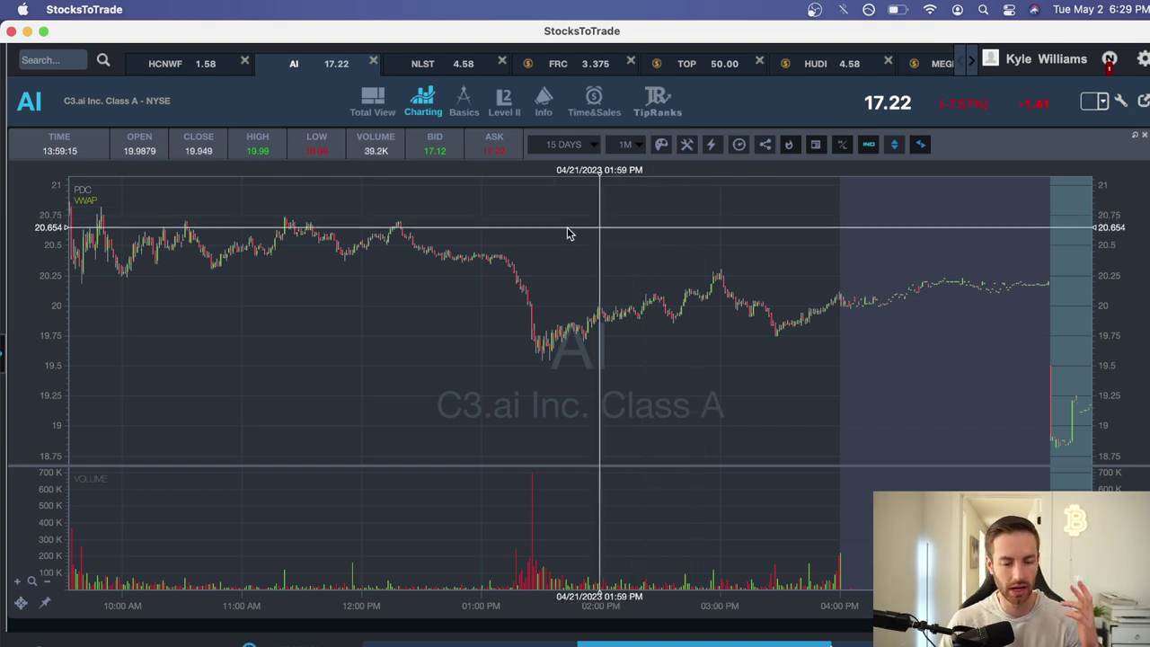
scroll(611, 243, "left", 2)
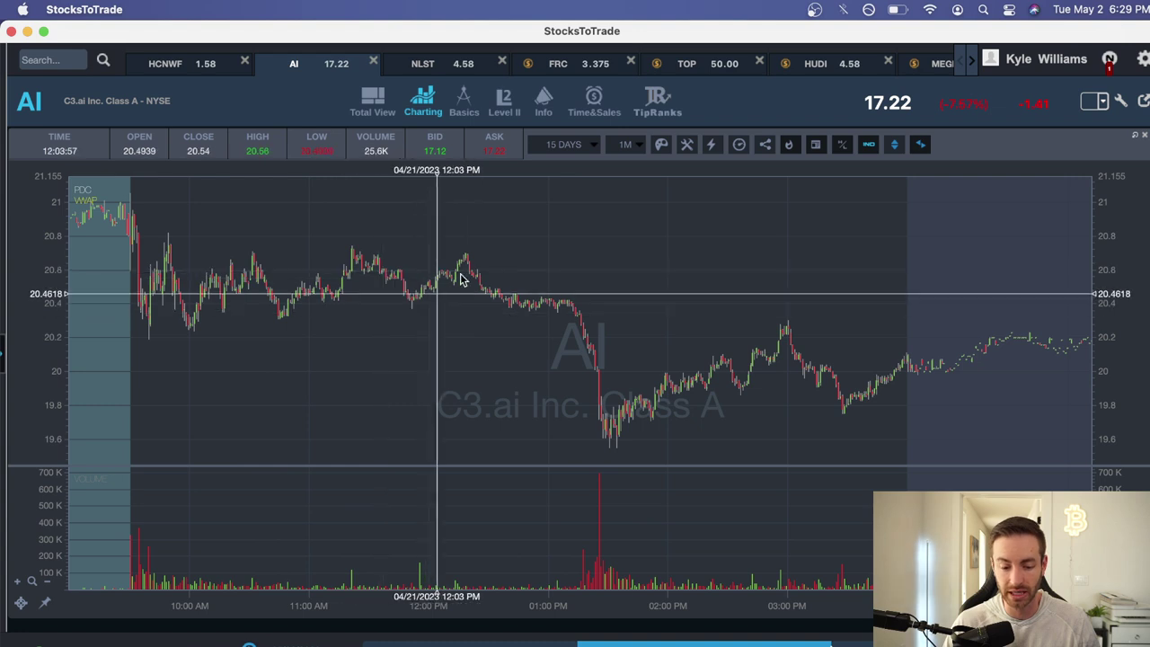
scroll(605, 367, "right", 1)
left_click_drag(605, 367, 551, 365)
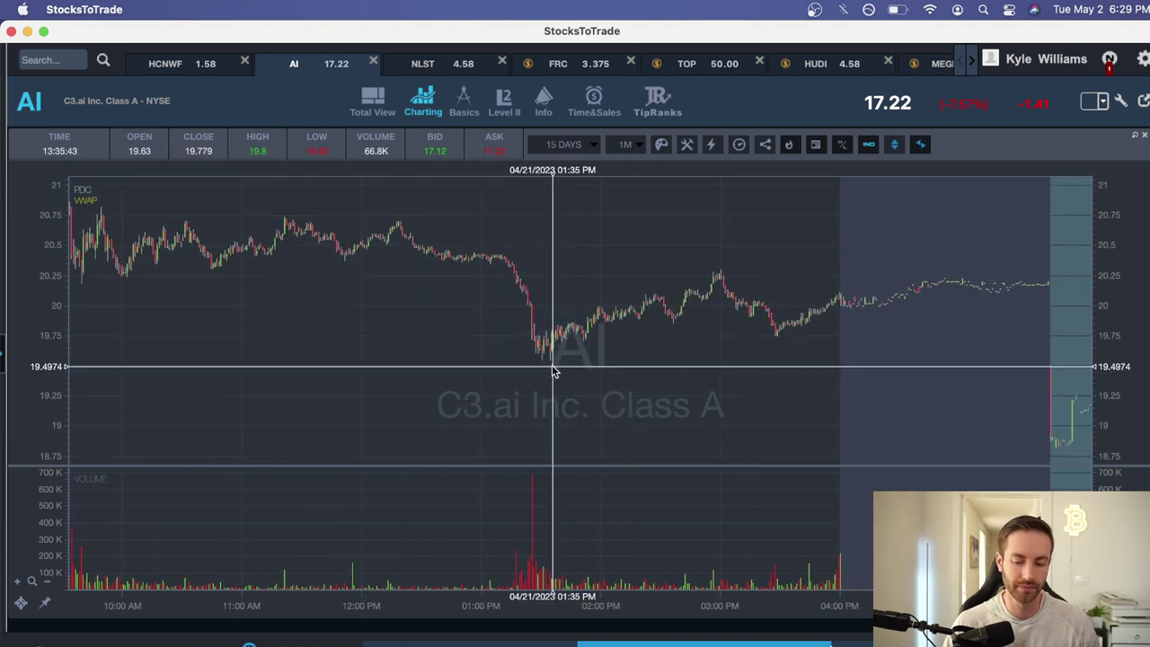
left_click_drag(764, 368, 593, 377)
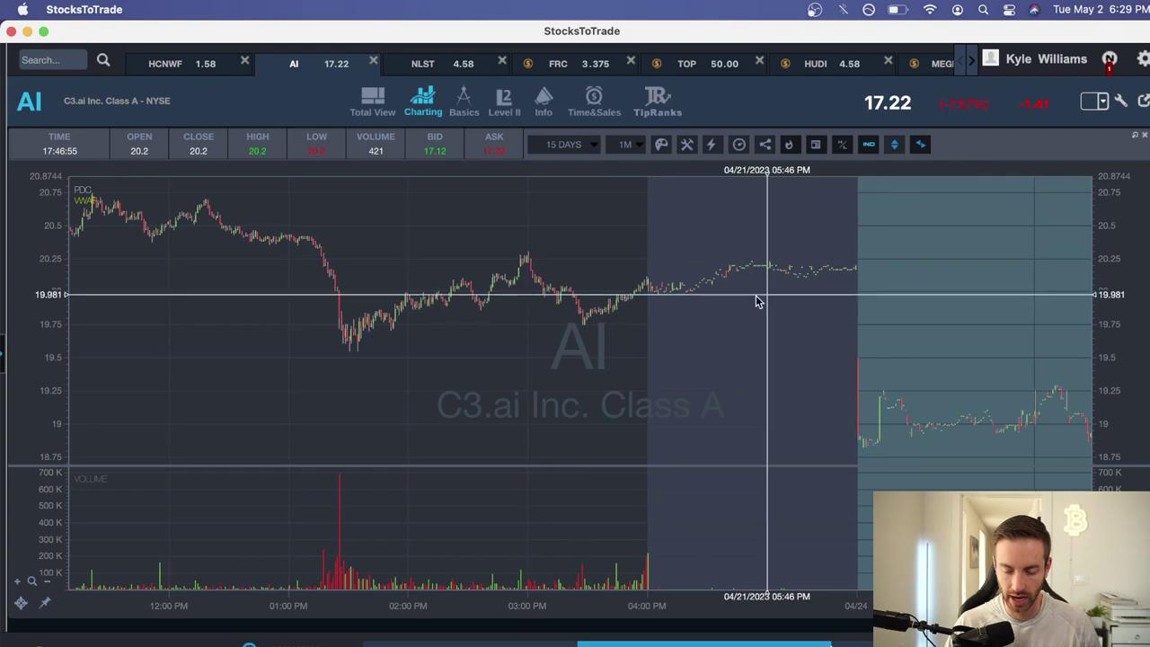
scroll(767, 300, "left", 10)
scroll(718, 321, "left", 1)
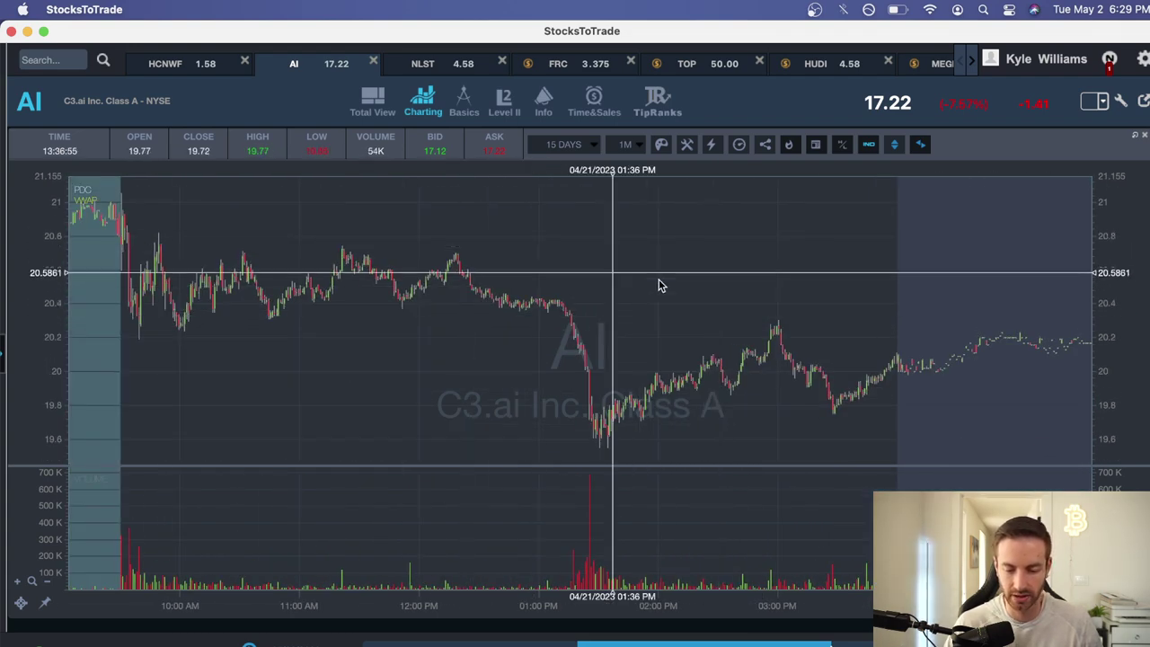
scroll(611, 278, "right", 8)
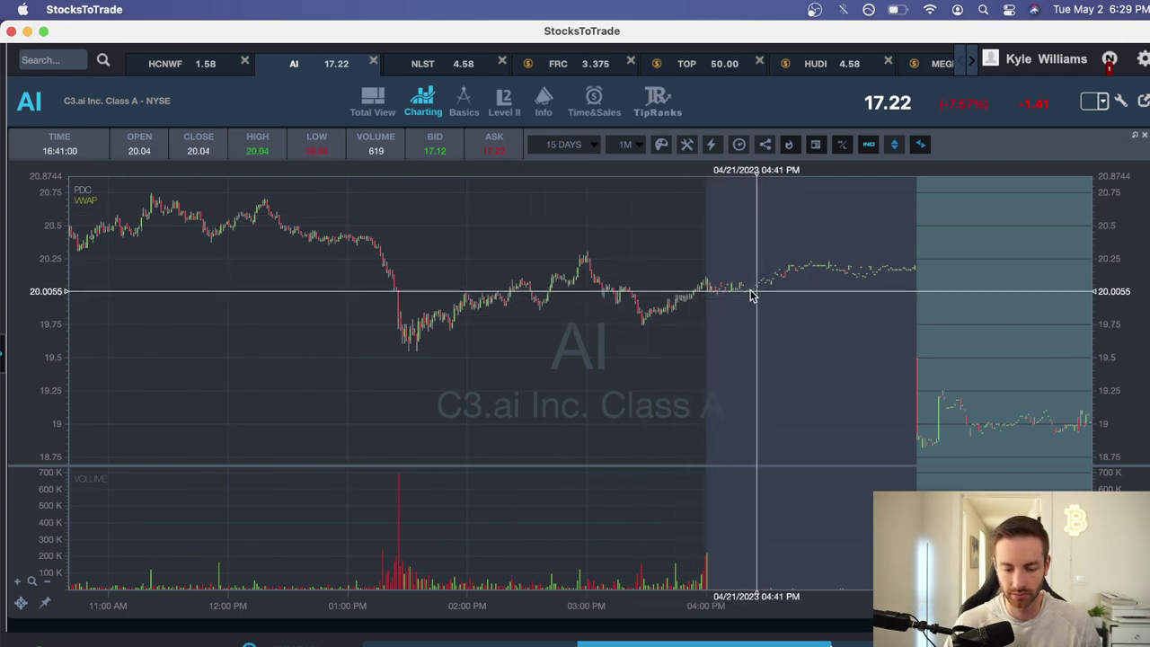
Compare AI's April 21 afternoon and after-hours prices with its April 24 premarket gap and regular session
left_click_drag(821, 321, 624, 335)
scroll(624, 335, "right", 10)
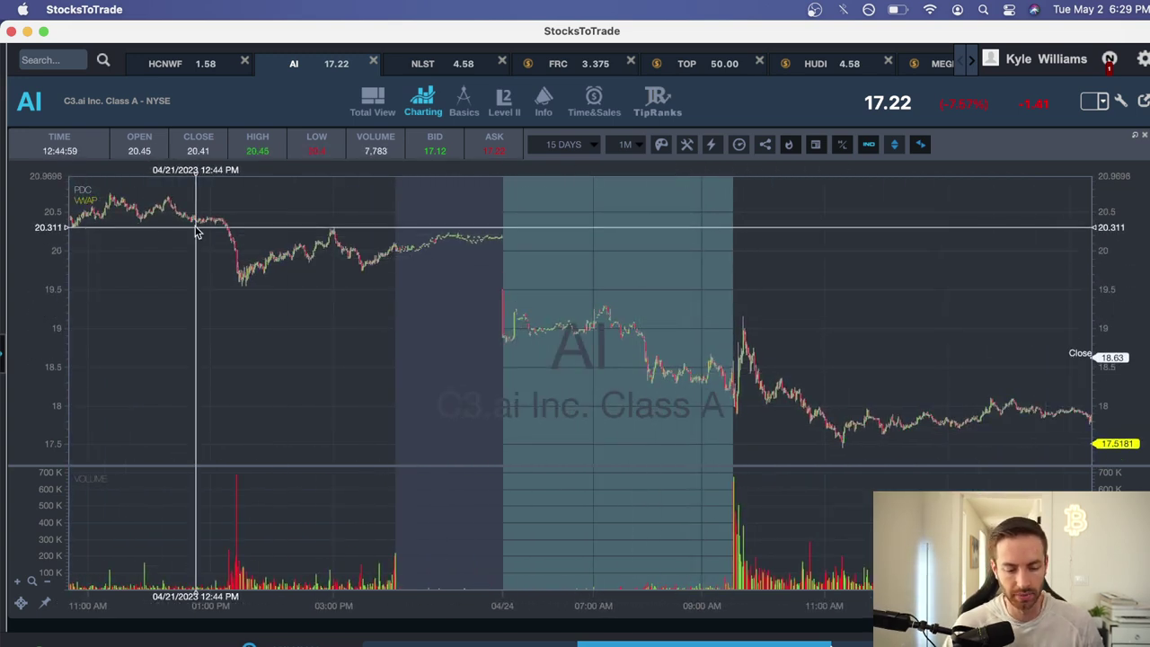
scroll(745, 400, "right", 5)
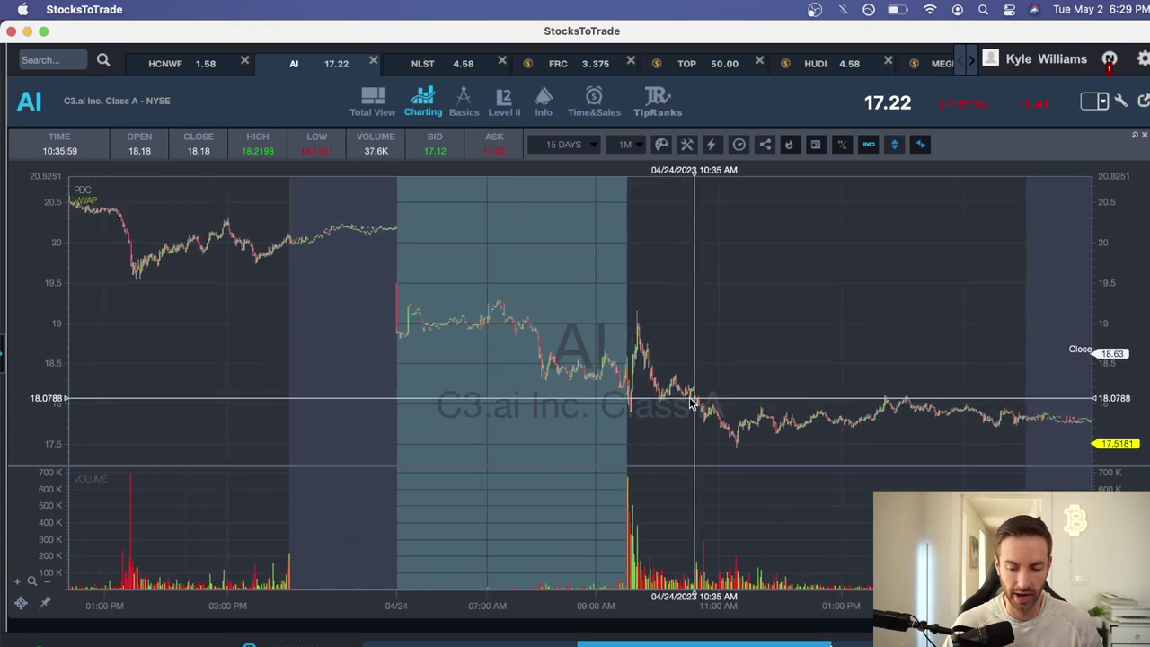
scroll(714, 403, "left", 2)
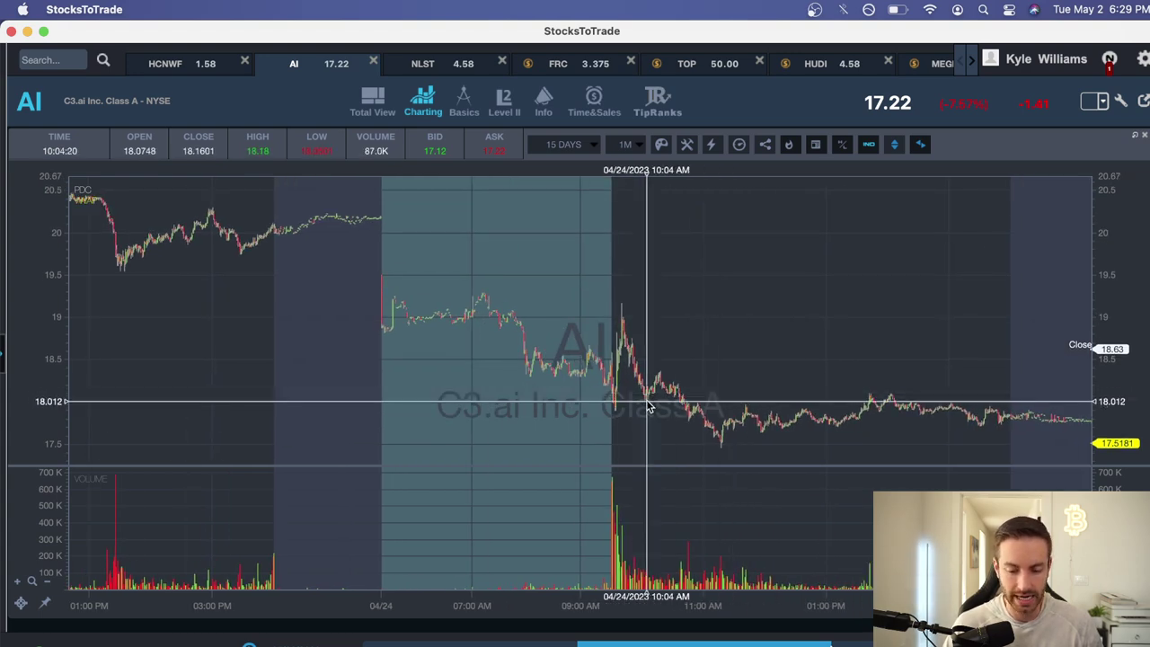
scroll(648, 406, "left", 10)
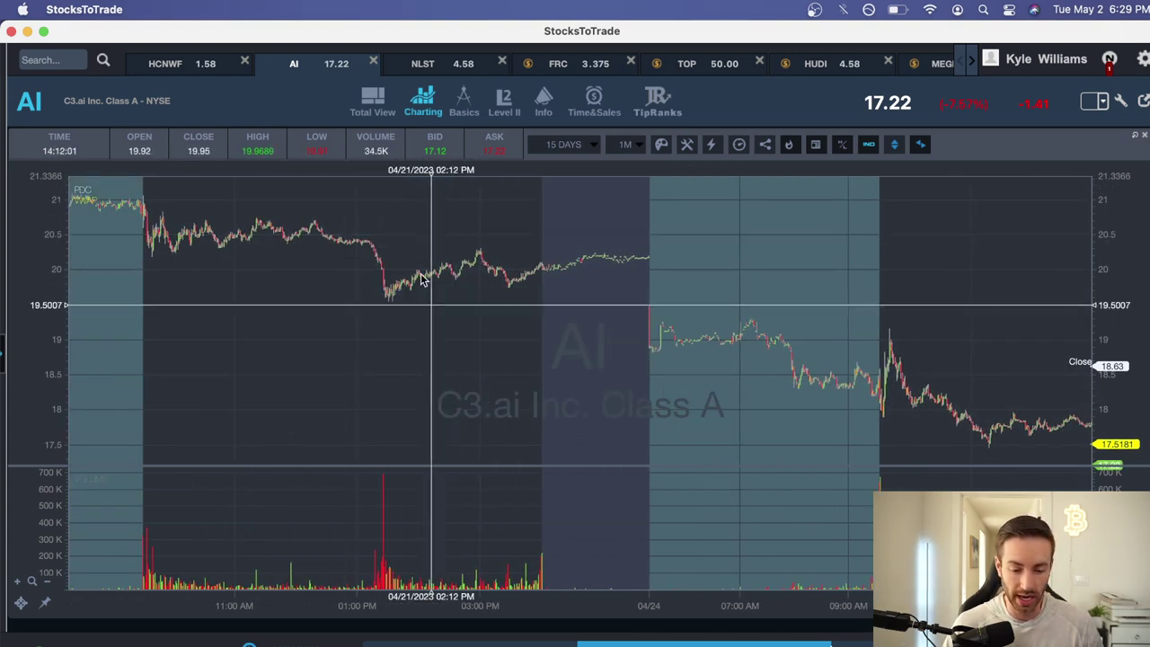
scroll(474, 329, "right", 6)
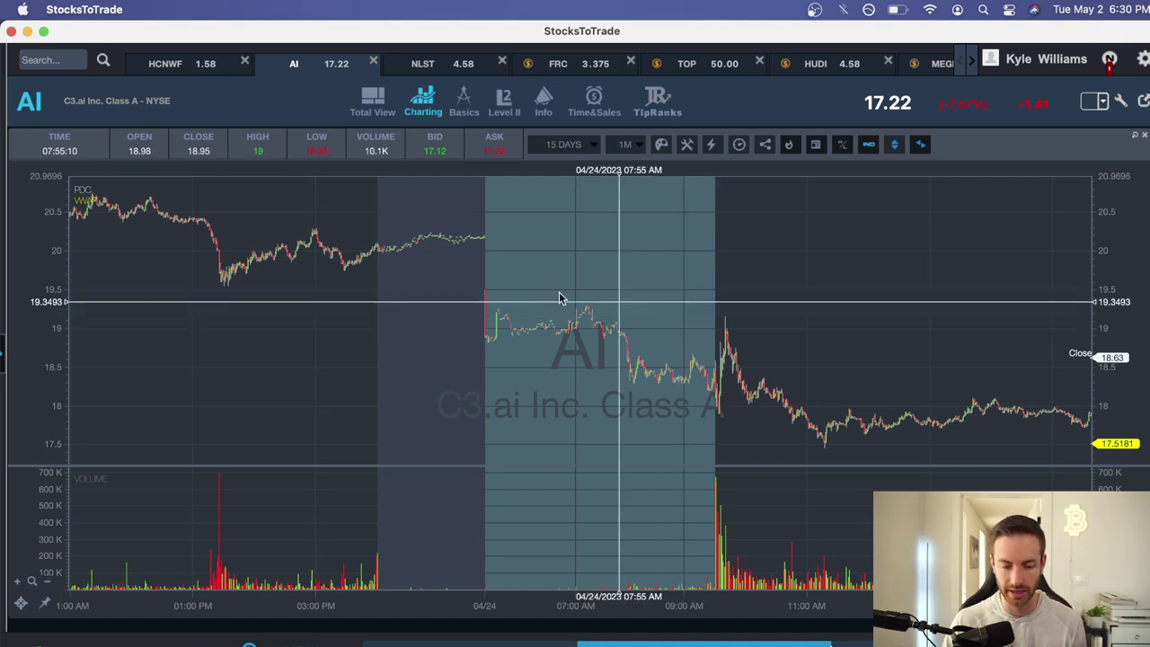
scroll(449, 305, "left", 1)
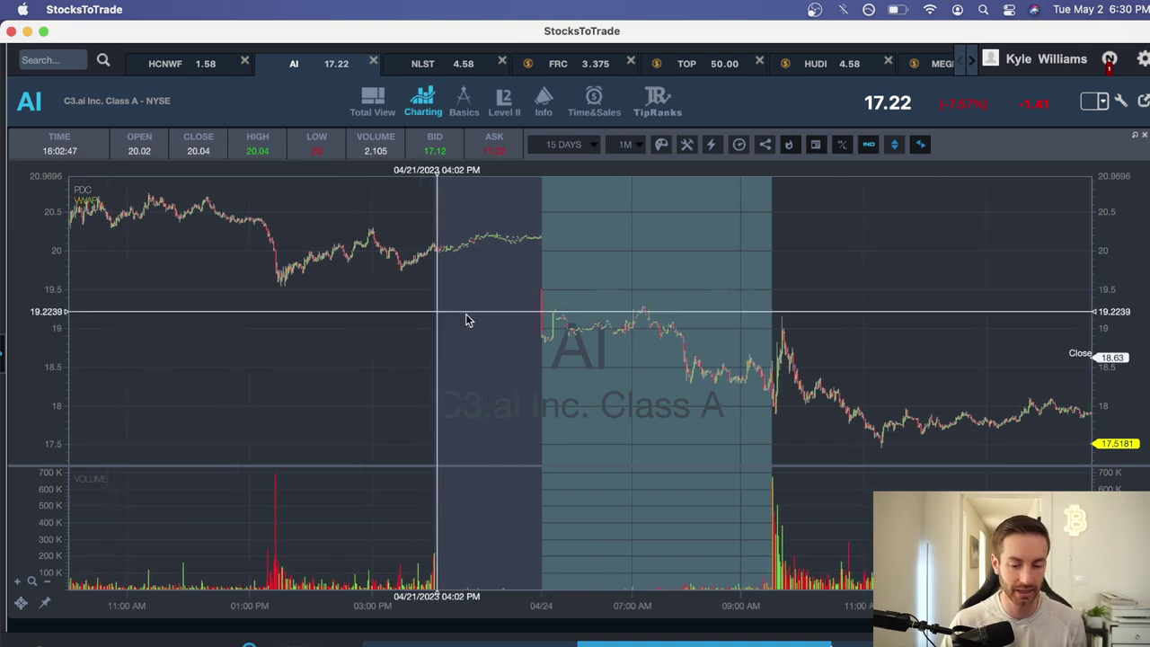
left_click_drag(431, 313, 506, 329)
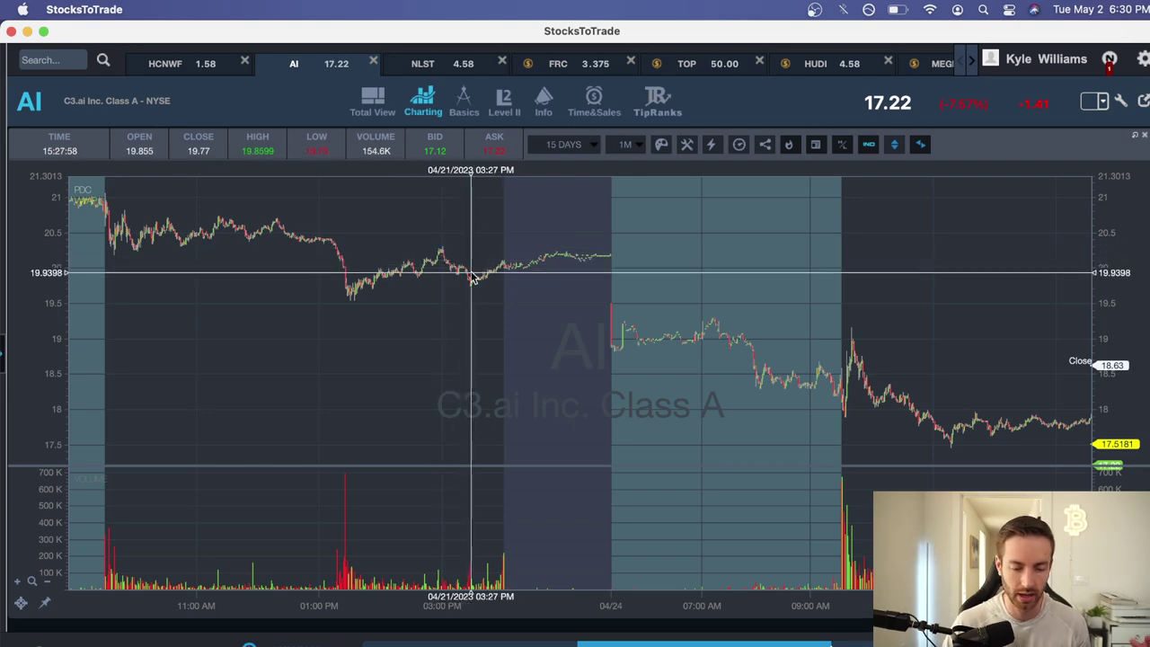
left_click_drag(734, 313, 544, 308)
scroll(606, 376, "right", 3)
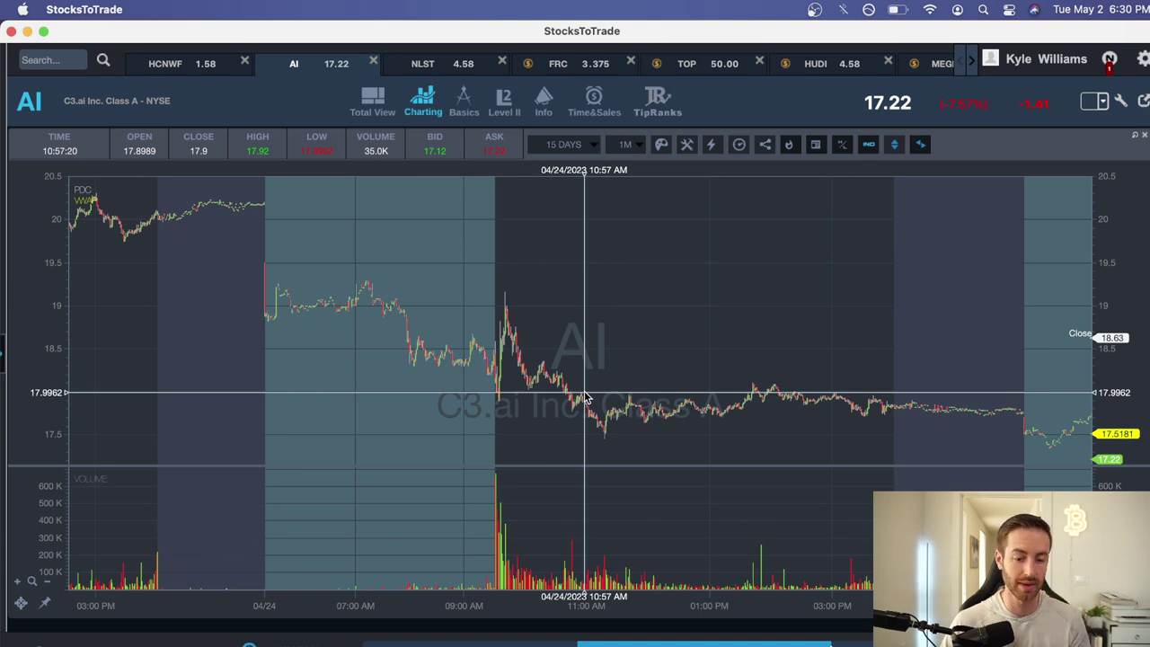
scroll(578, 395, "left", 3)
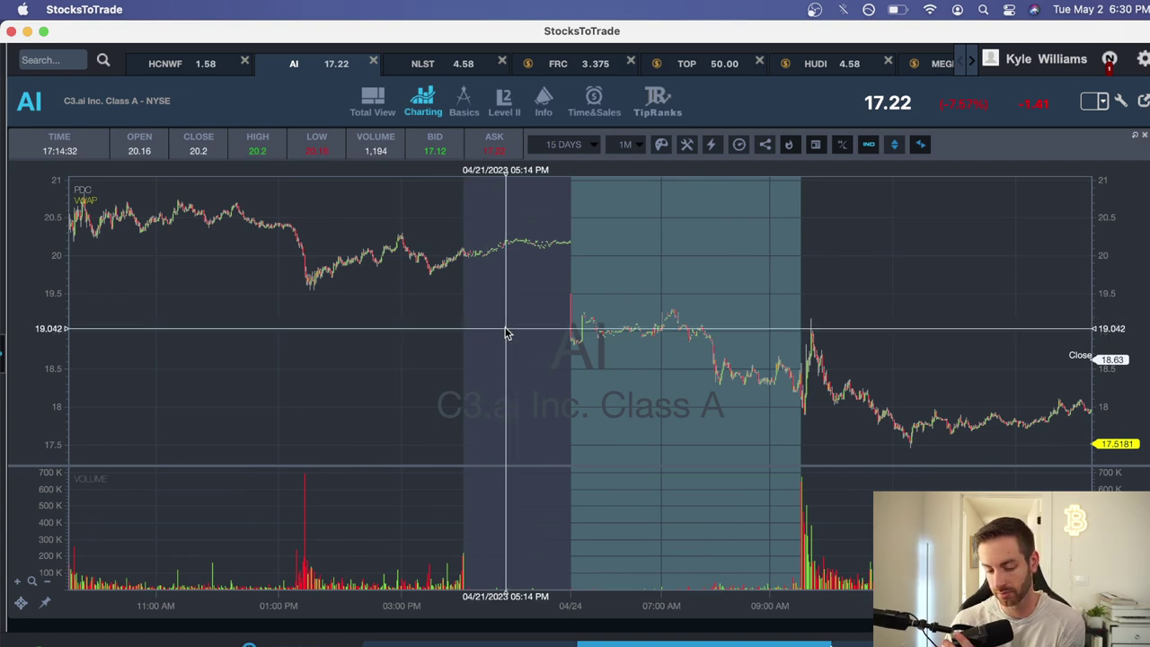
scroll(577, 355, "right", 3)
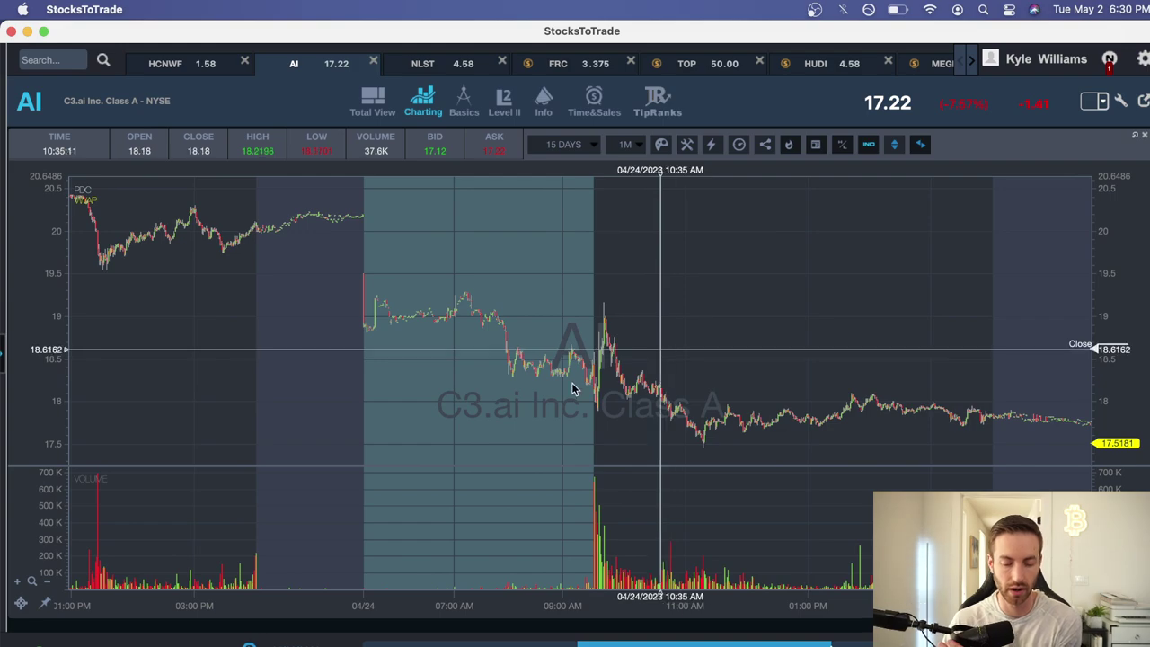
Switch to the Trading workbook in Excel and review the April 17–21 and April 24–28 P&L, borrow fees, and monthly total
left_click(349, 642)
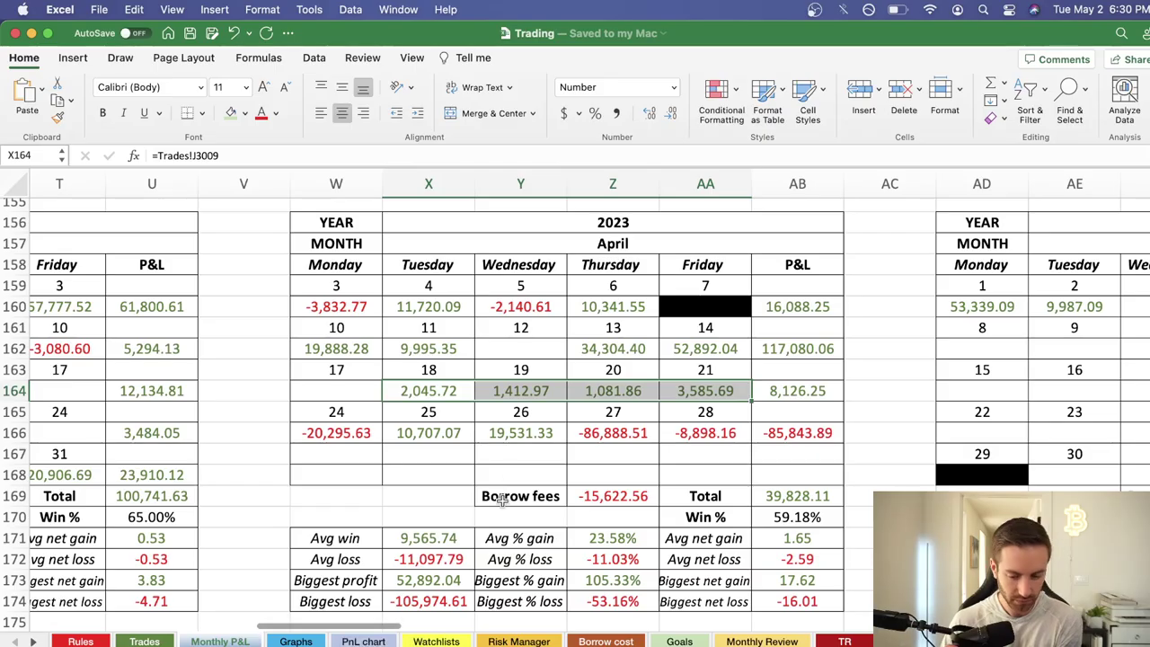
left_click(802, 397)
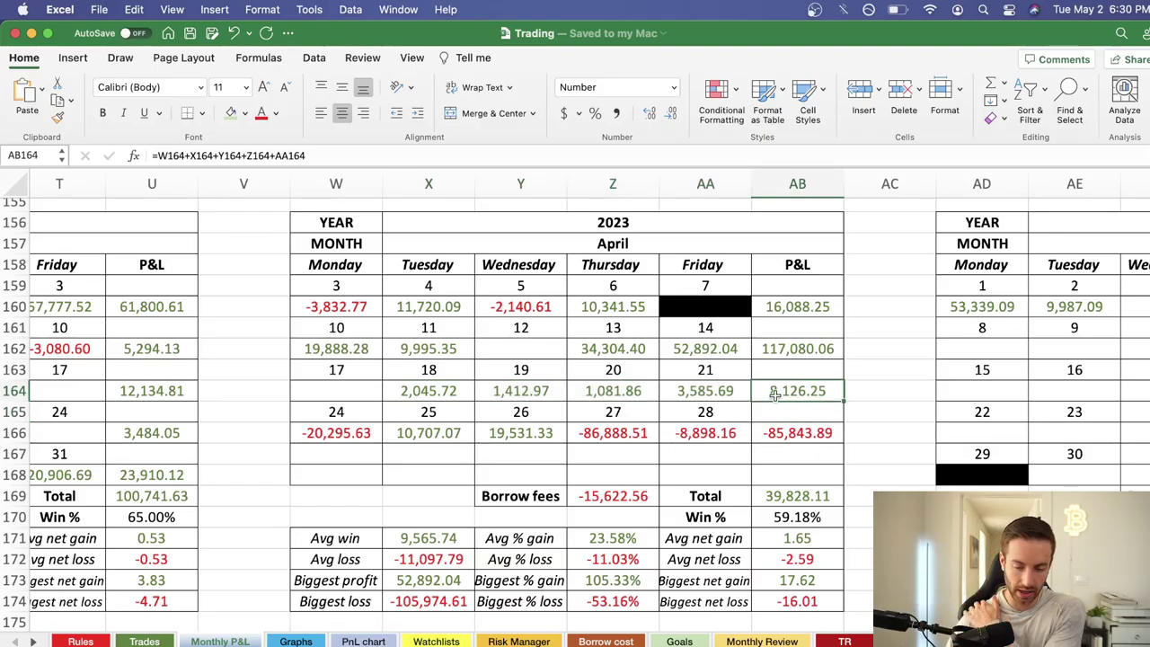
left_click_drag(359, 433, 739, 434)
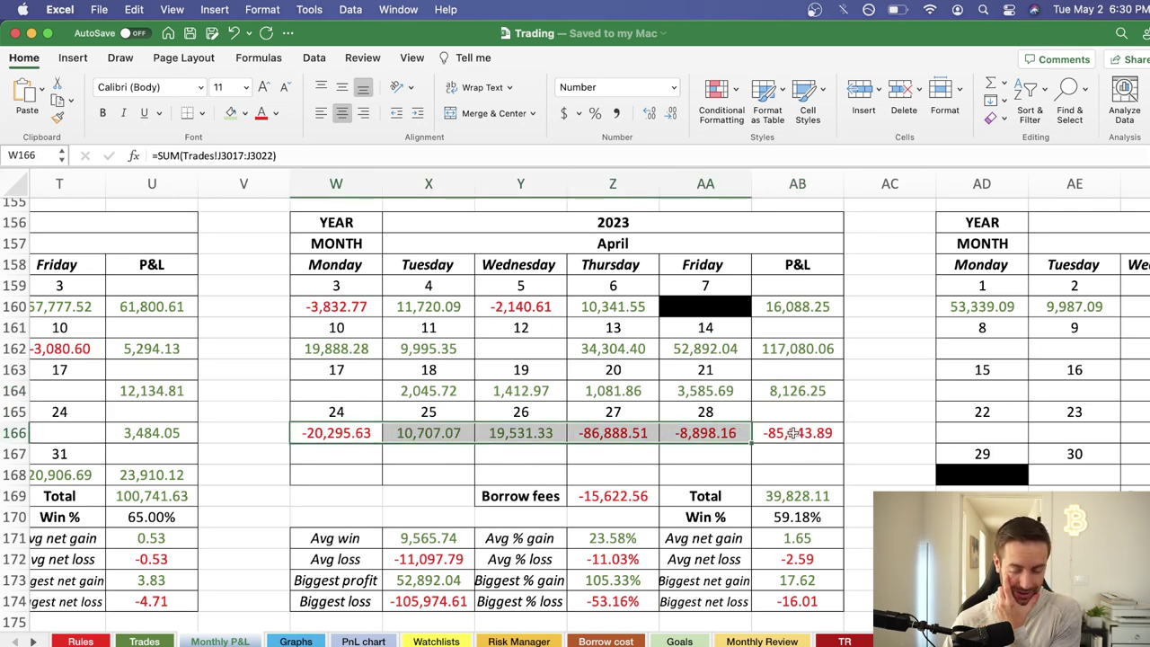
left_click(790, 433)
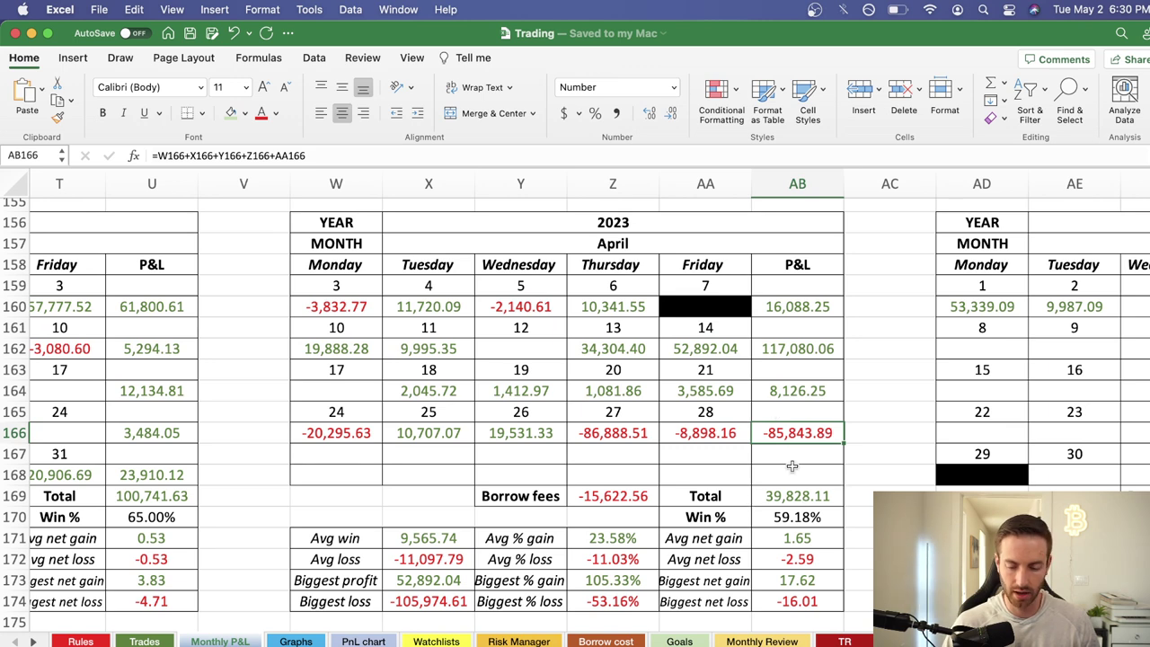
left_click(620, 499)
left_click(796, 495)
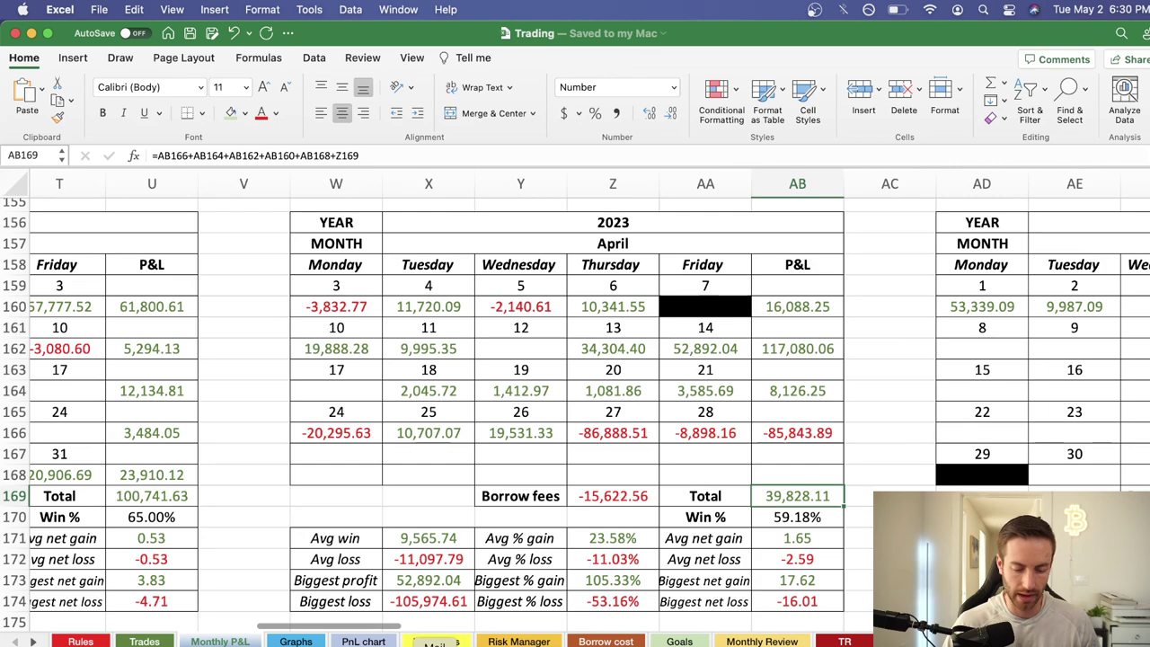
Return to StocksToTrade and examine NLST's one-year daily chart up to the late-April spike
left_click(239, 643)
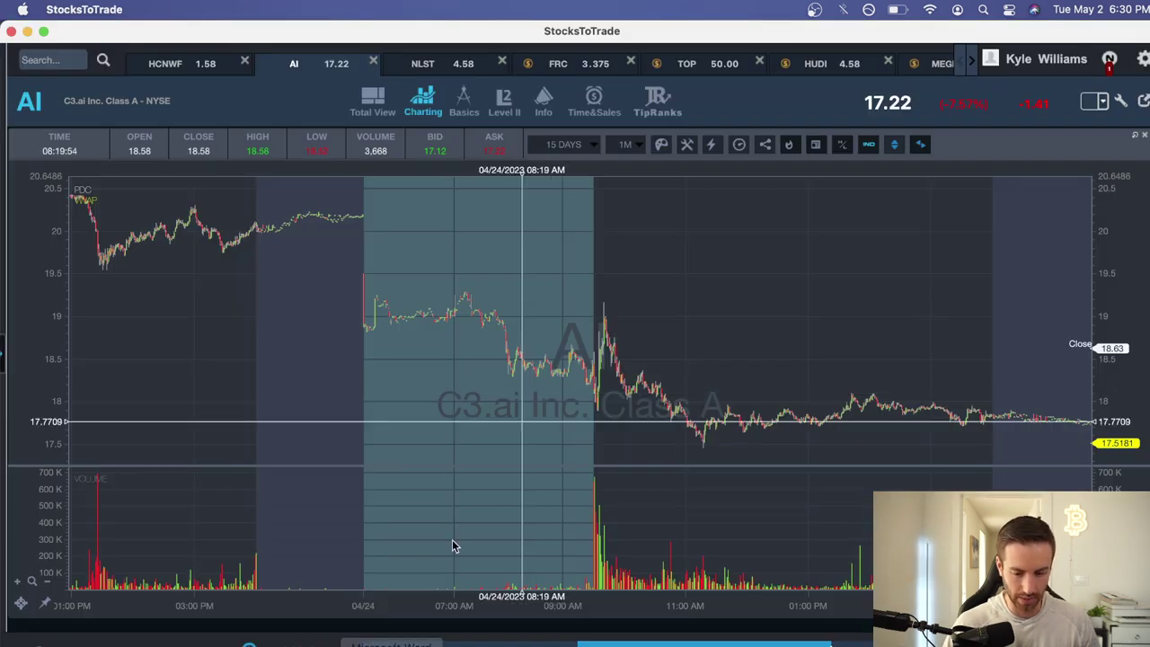
key("super+Tab")
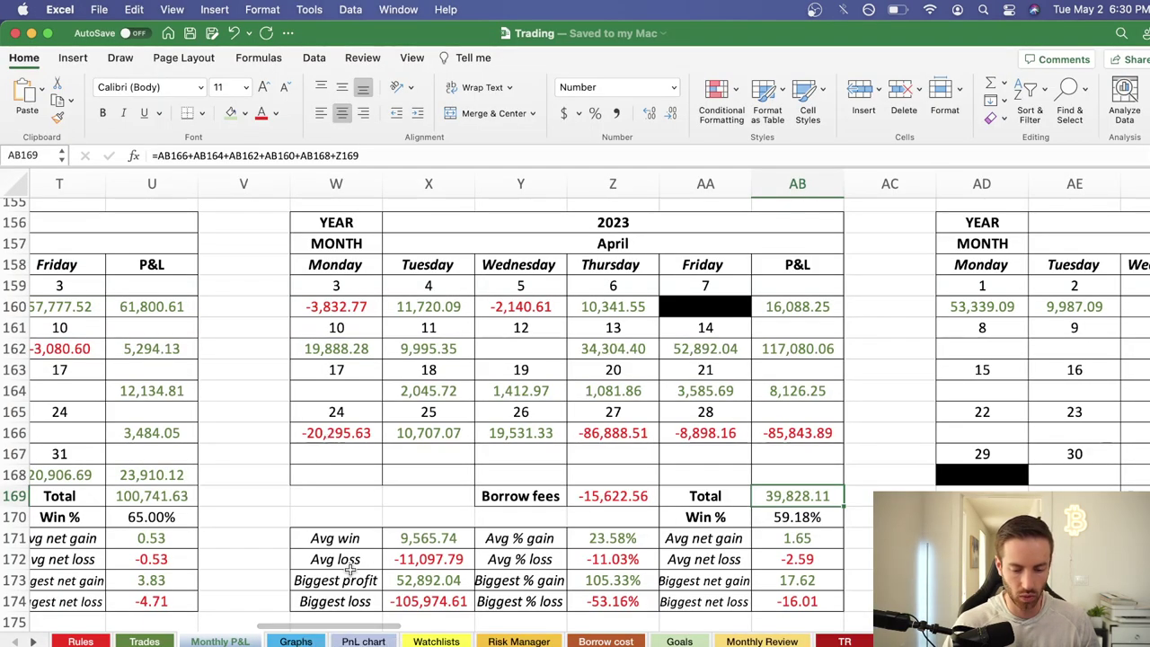
left_click(239, 643)
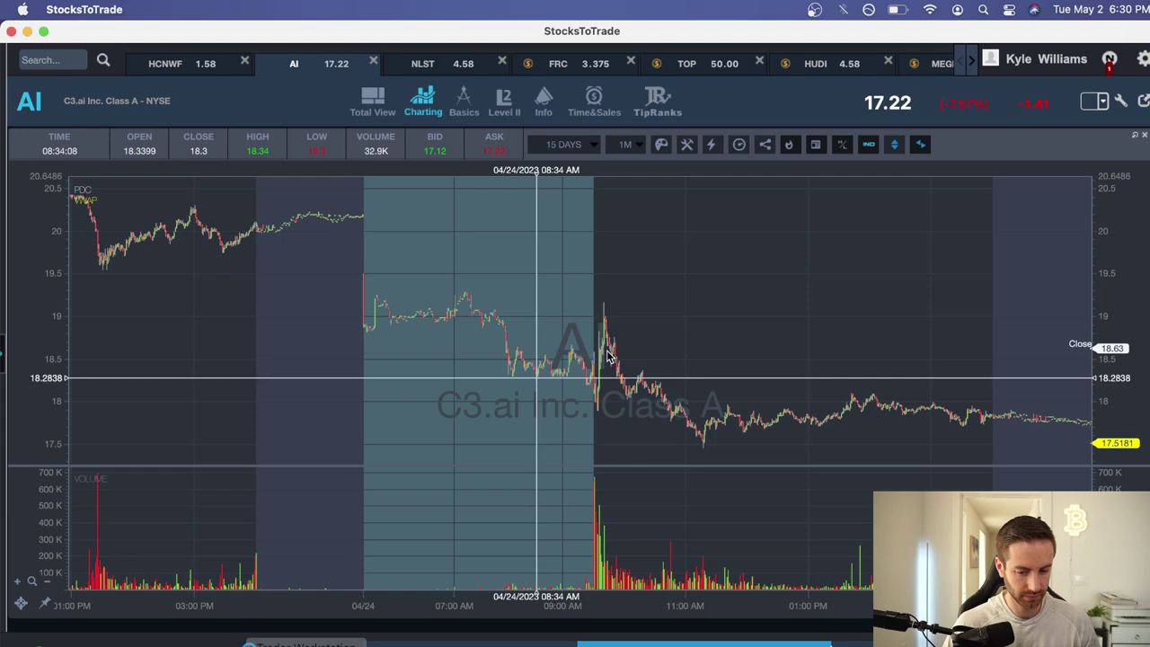
left_click(468, 67)
scroll(674, 312, "left", 3)
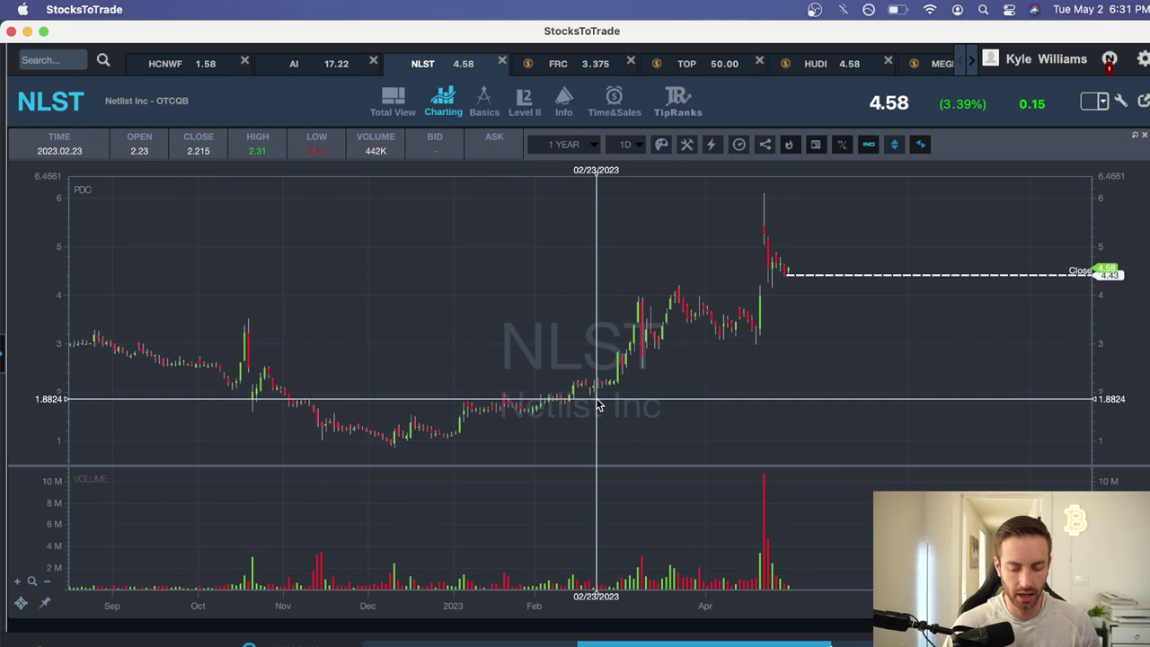
scroll(673, 386, "right", 3)
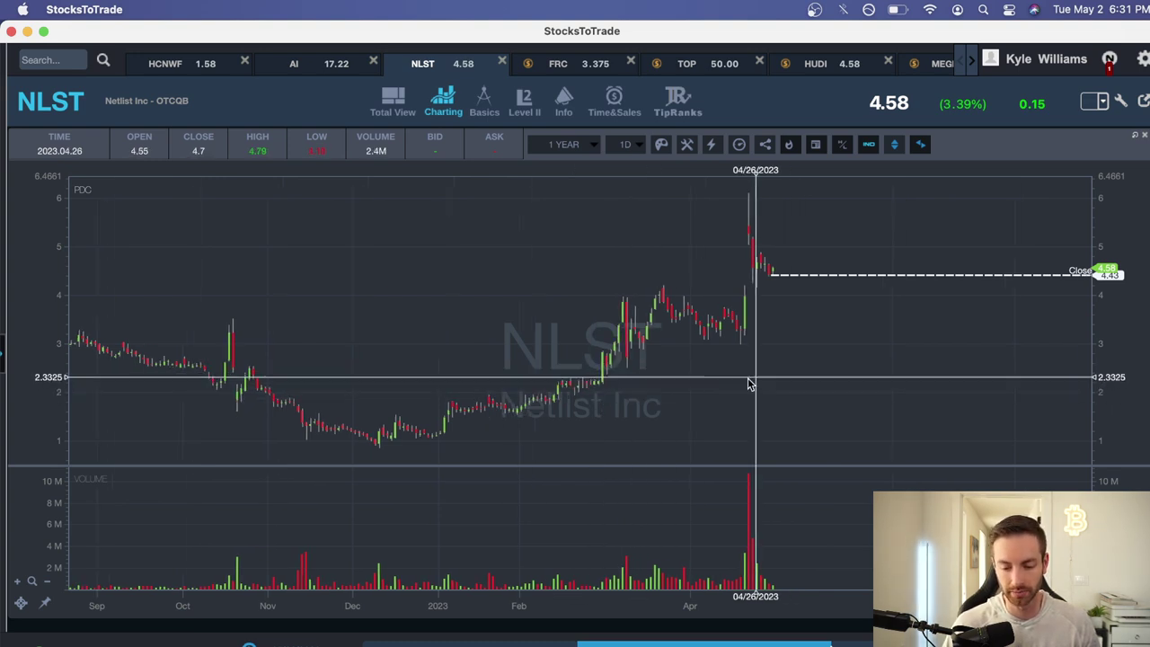
Set the NLST chart to a 10-day period with 1-minute candles
left_click(564, 145)
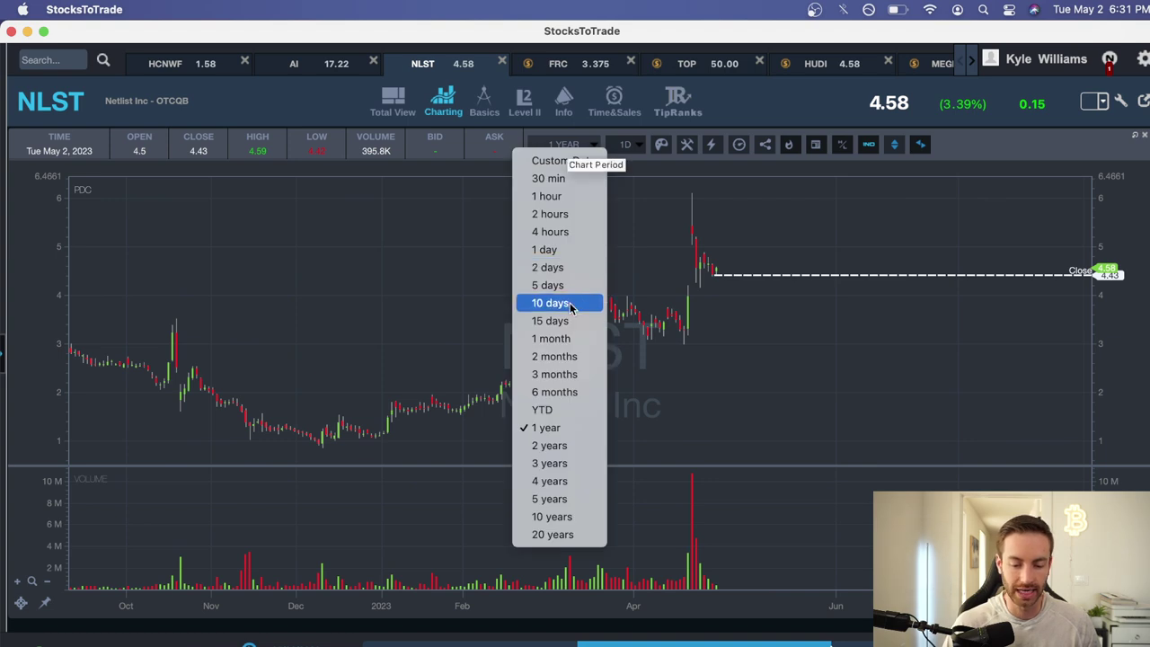
left_click(572, 304)
left_click(624, 146)
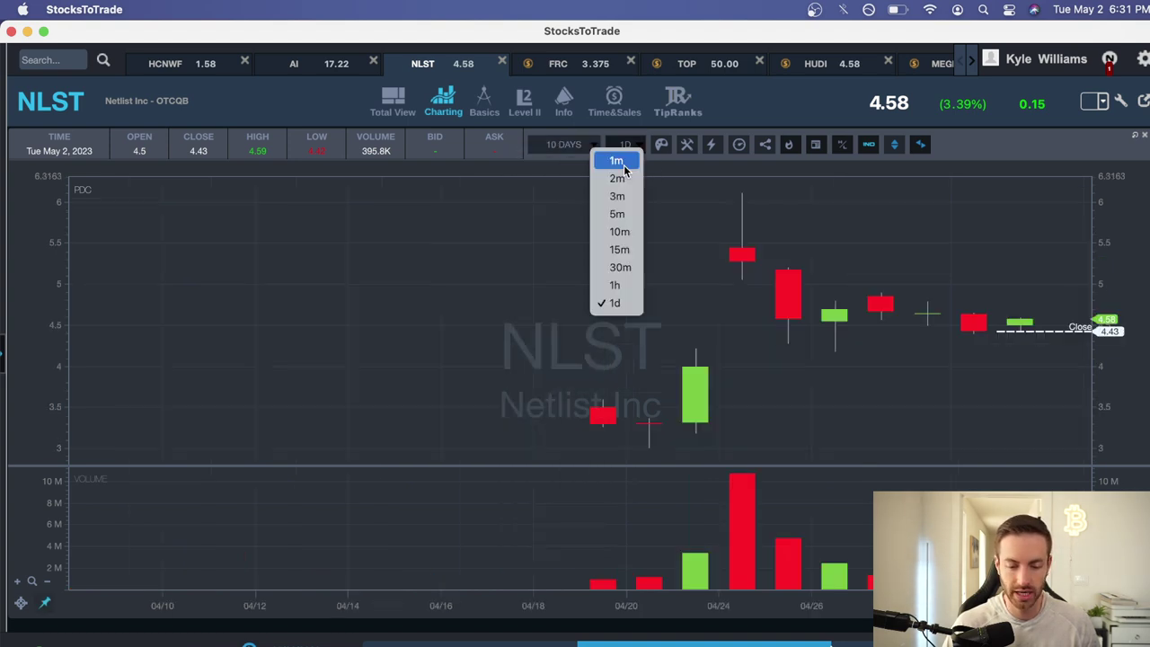
left_click(616, 160)
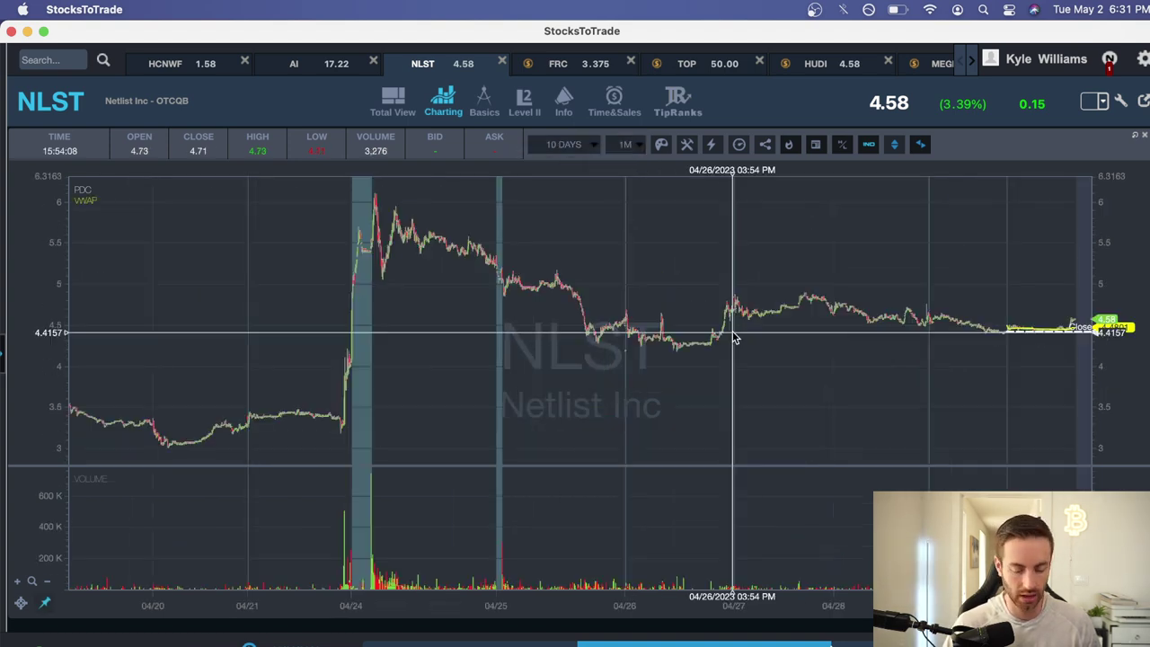
Examine NLST's April 21 session, including the late-afternoon spike and the gap into April 24 premarket
scroll(815, 378, "up", 5)
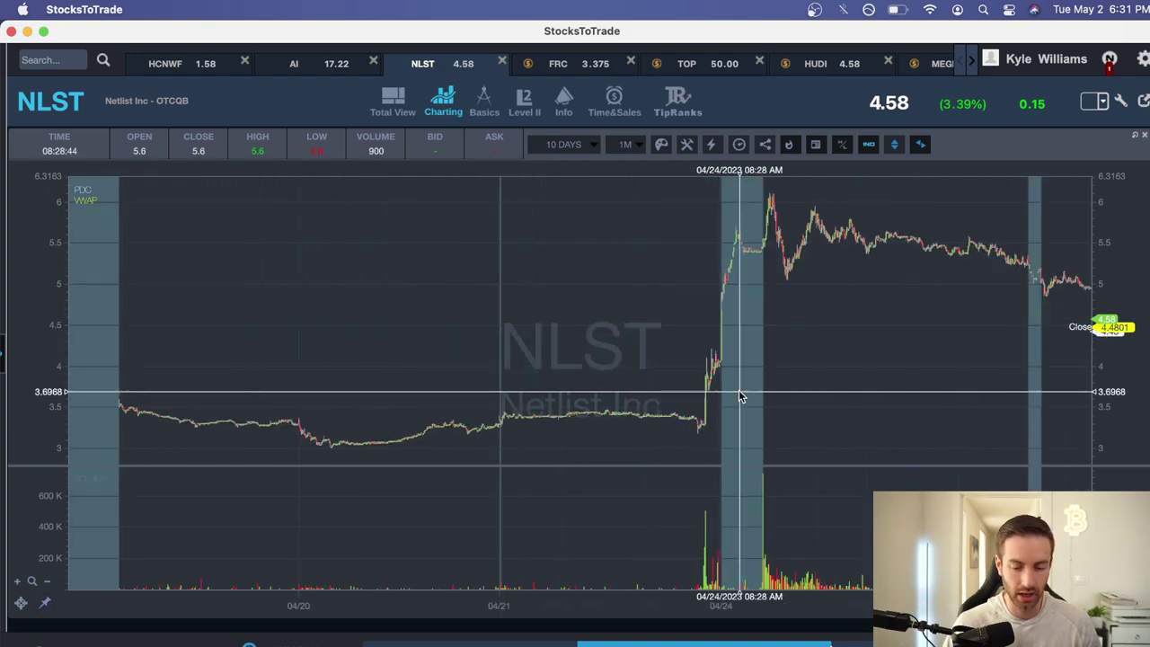
scroll(792, 413, "up", 5)
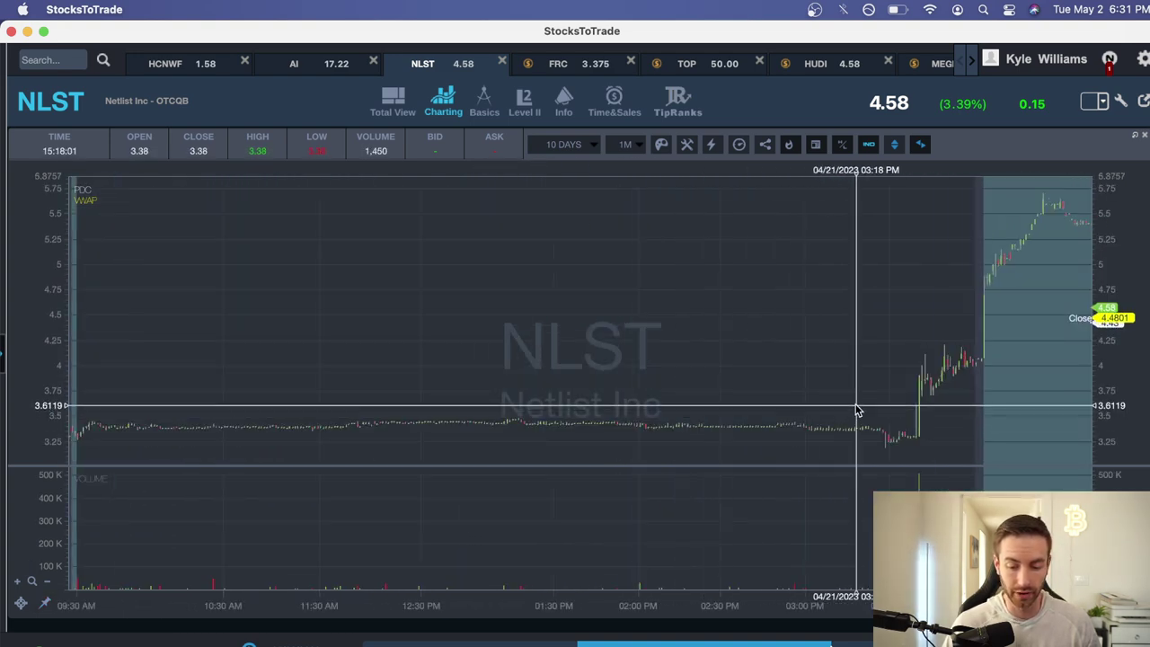
scroll(788, 381, "down", 4)
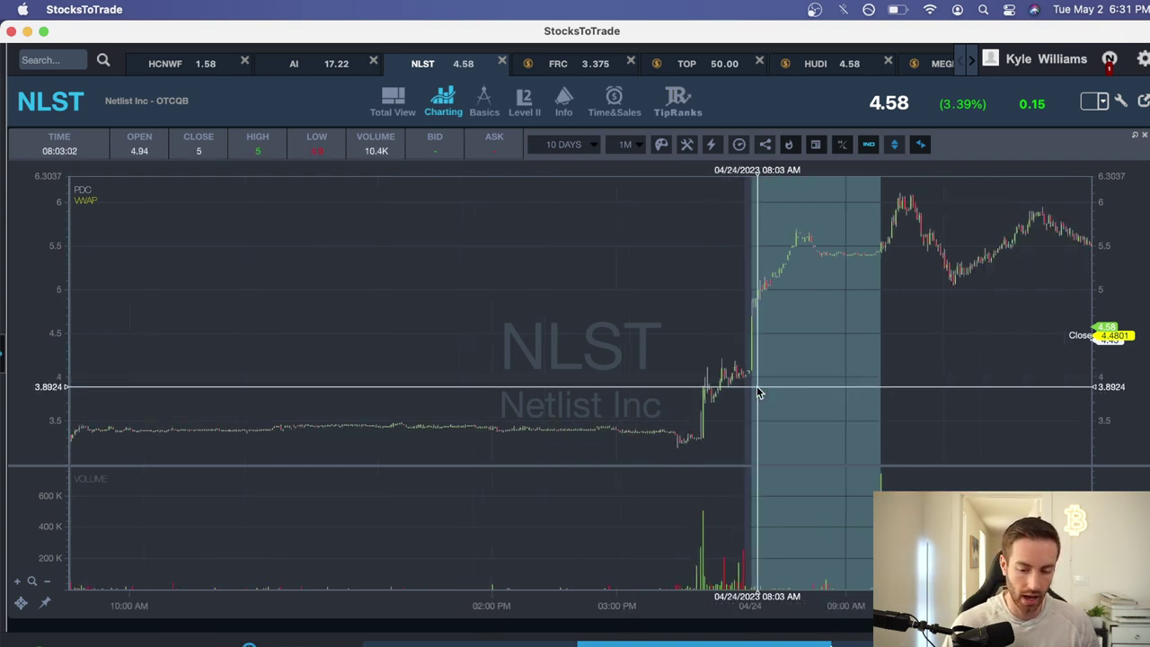
scroll(757, 392, "down", 3)
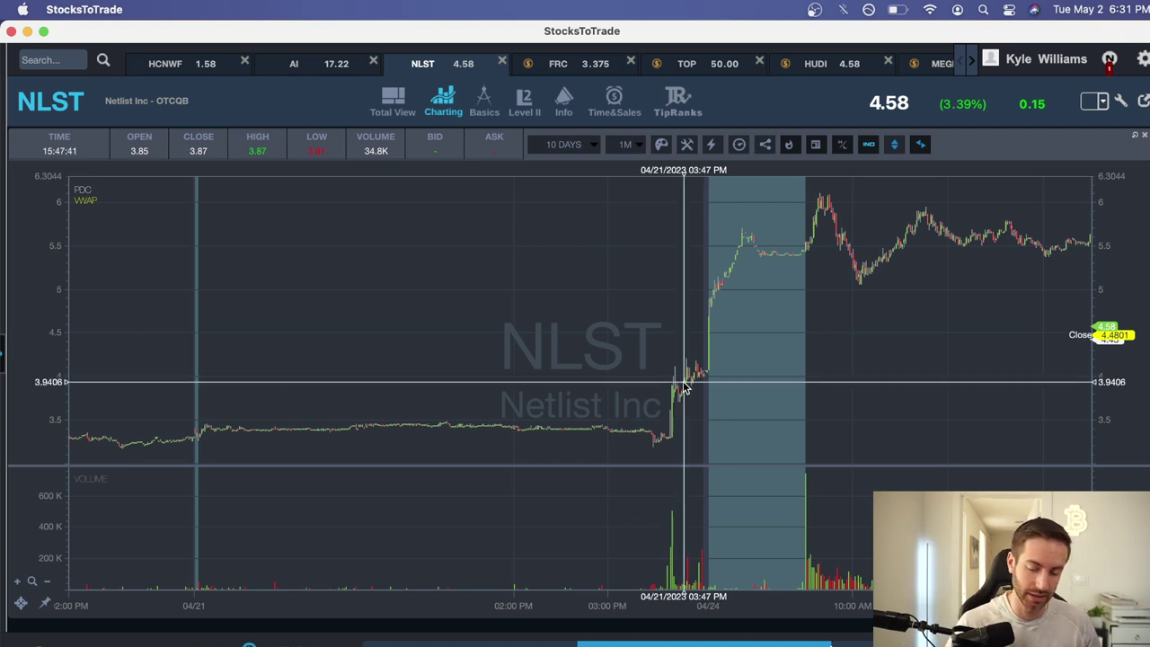
scroll(705, 392, "left", 3)
scroll(705, 392, "left", 5)
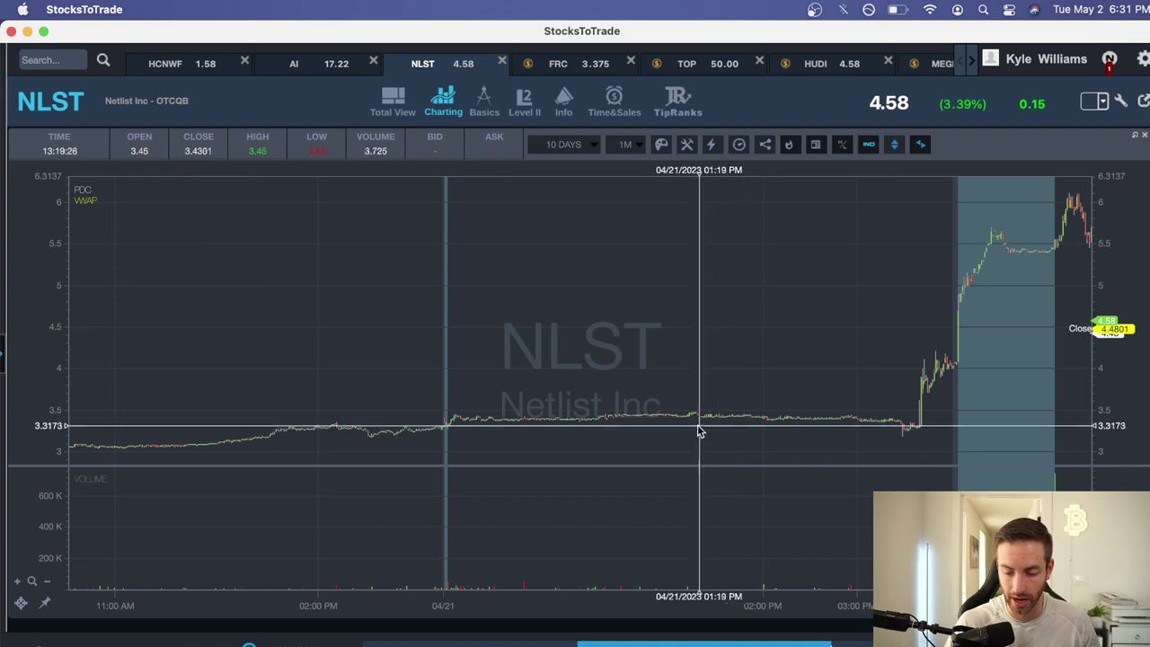
Follow NLST's price from the flat April 21 trading through the April 24 premarket run and the 09:30 open
left_click_drag(754, 443, 788, 431)
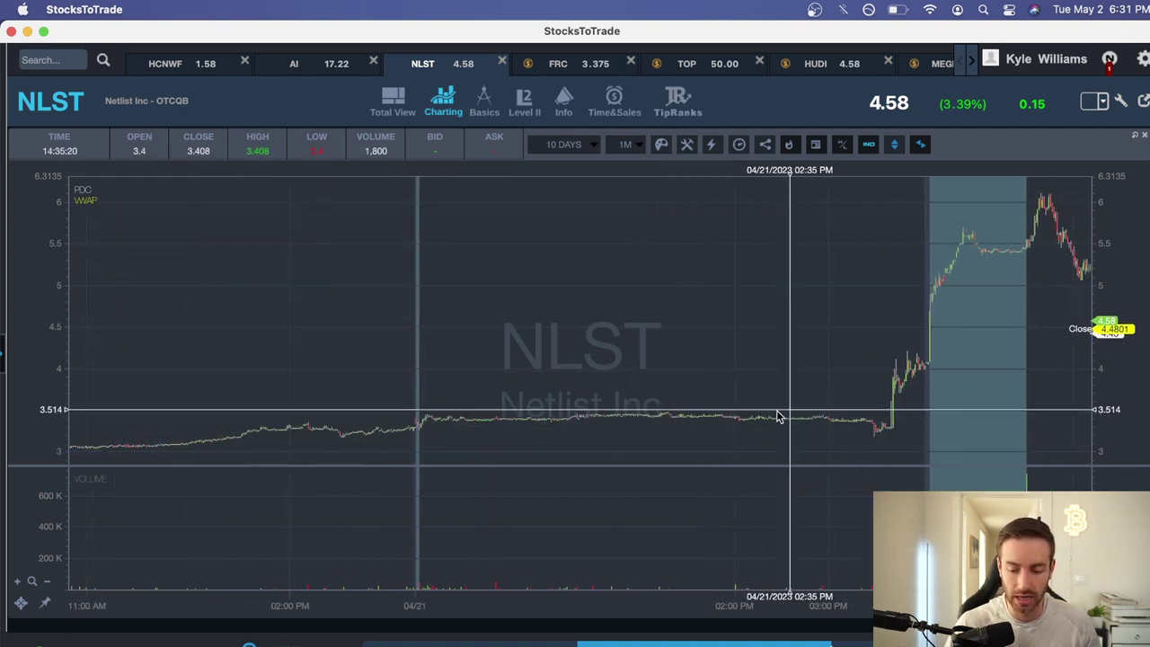
left_click_drag(796, 410, 706, 423)
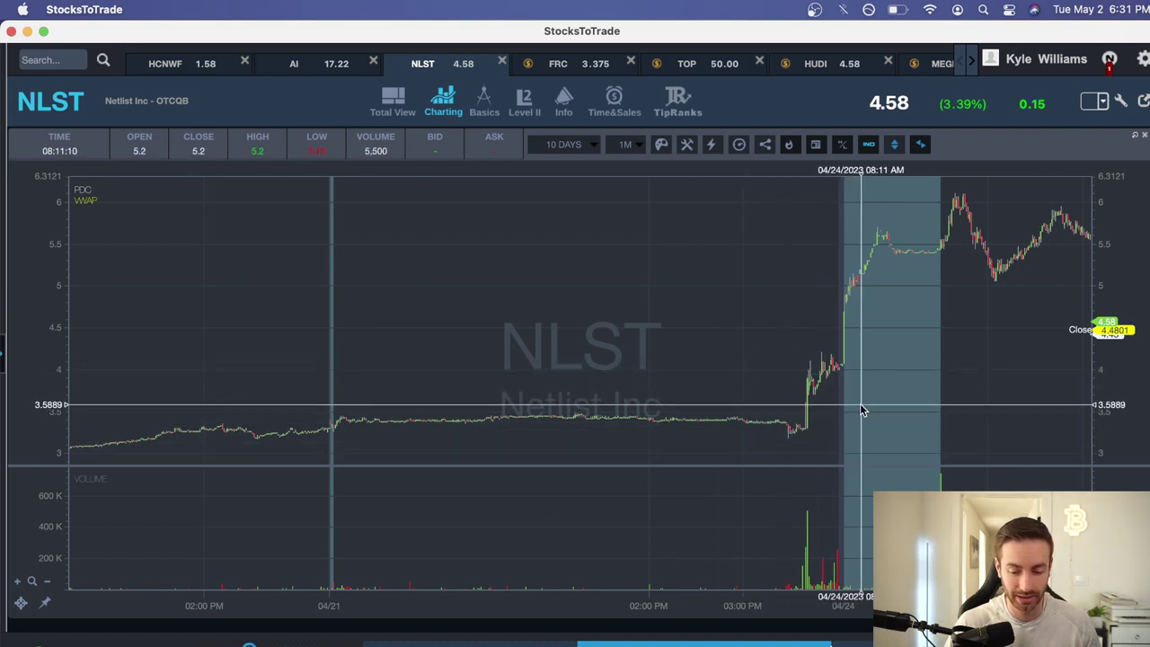
left_click_drag(862, 407, 745, 422)
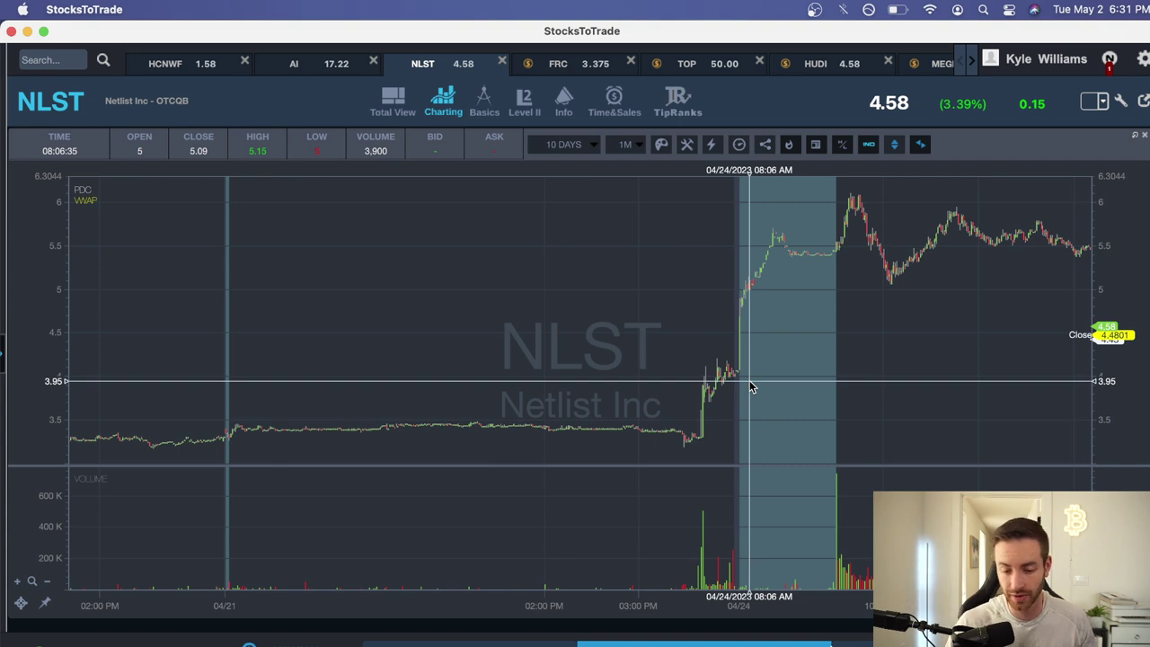
left_click_drag(752, 392, 648, 416)
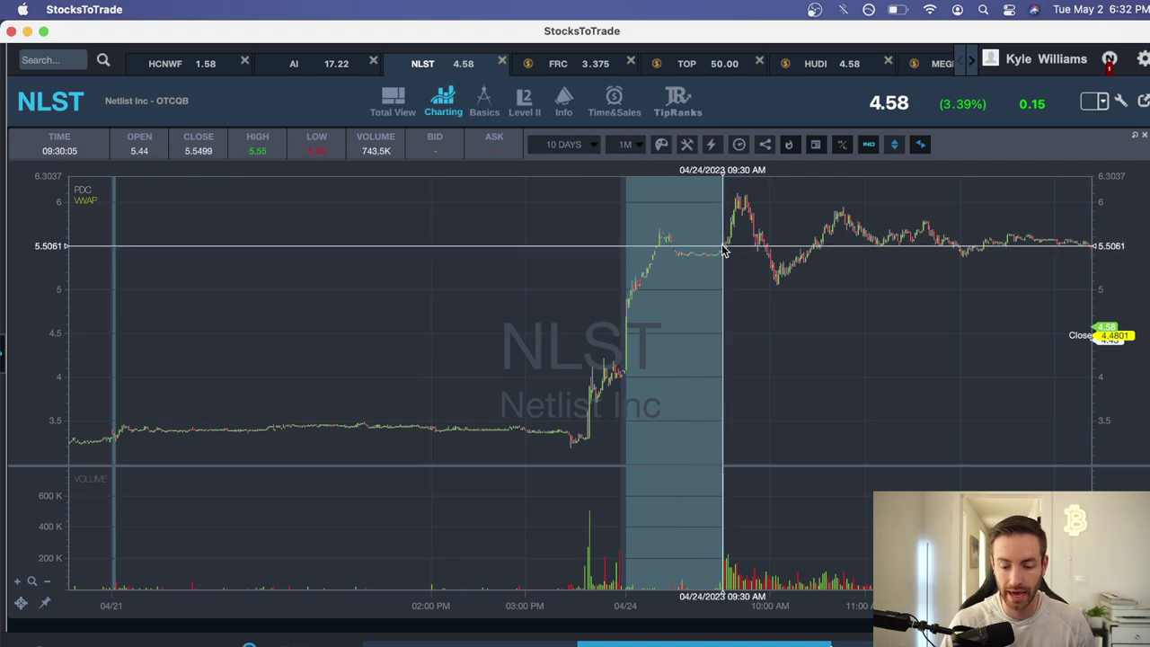
left_click_drag(940, 321, 652, 341)
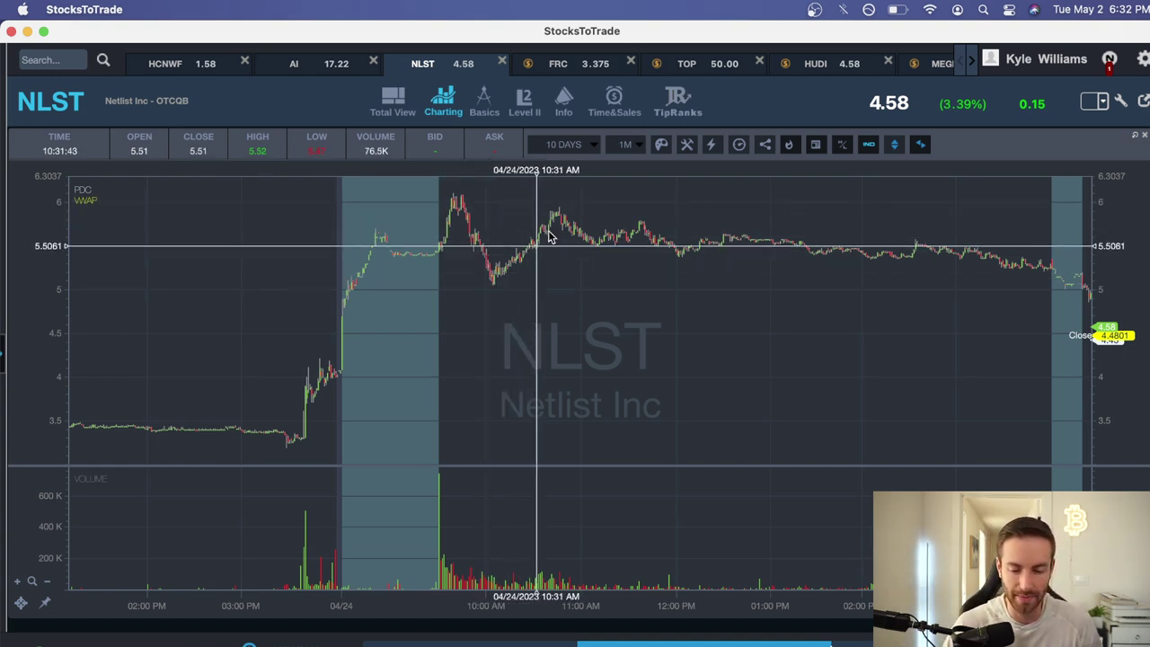
Compare NLST's April 24 regular session with its April 25 premarket and afternoon decline
left_click_drag(655, 243, 500, 282)
scroll(578, 299, "up", 1)
scroll(577, 299, "down", 2)
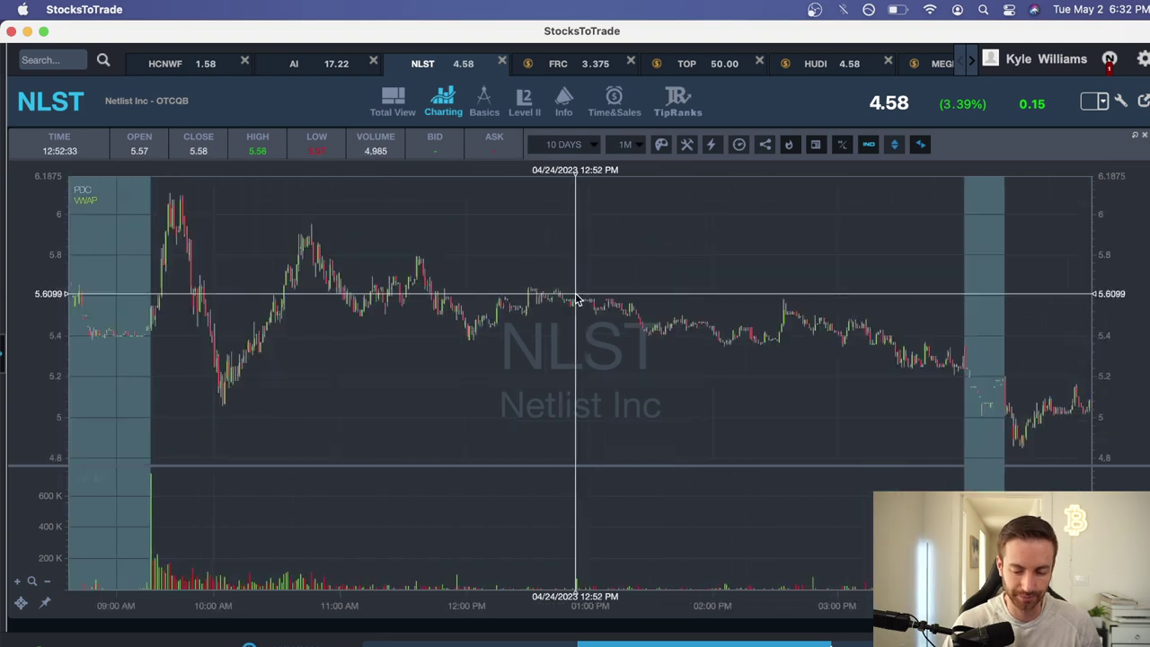
scroll(575, 292, "left", 3)
scroll(583, 300, "right", 5)
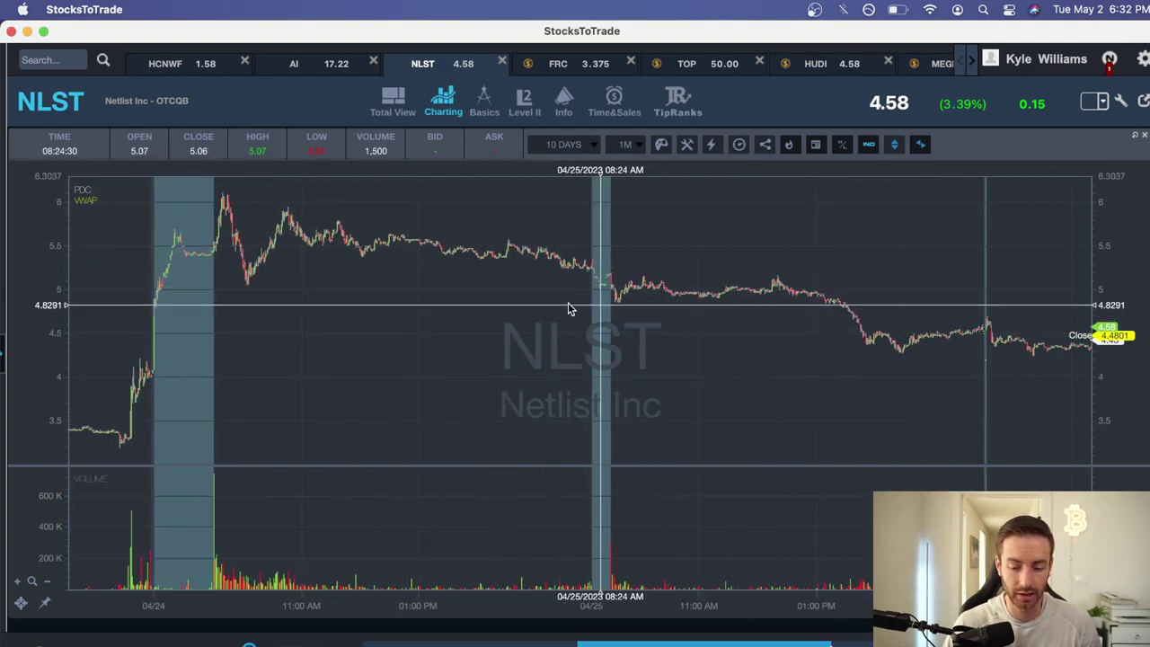
scroll(519, 307, "right", 2)
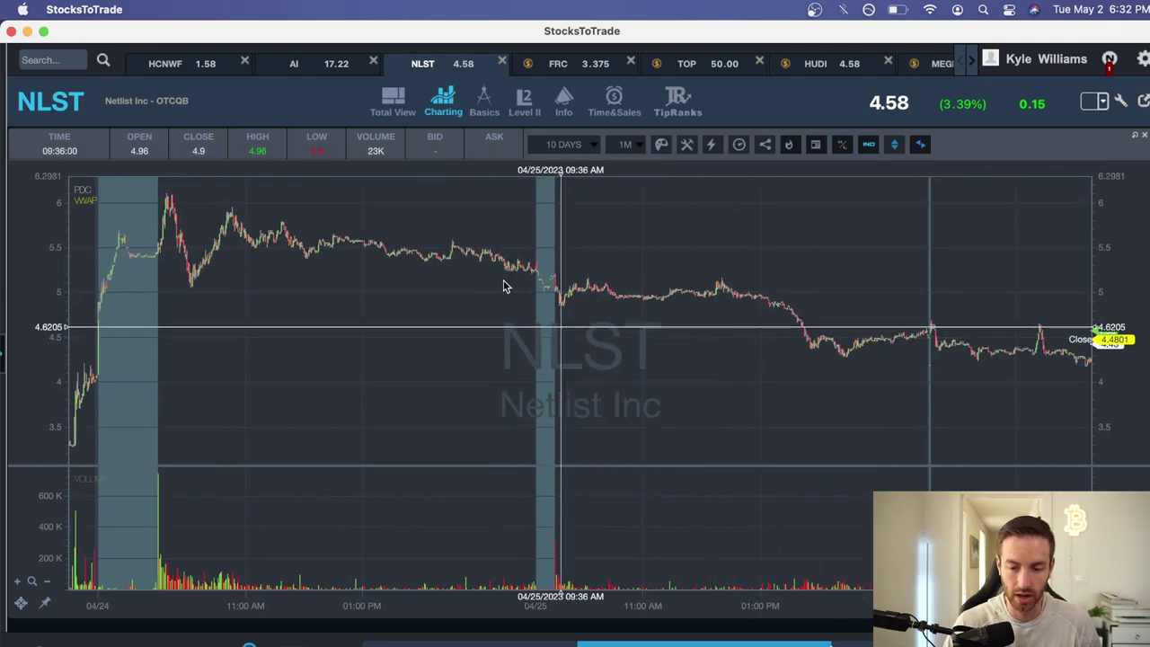
scroll(623, 375, "right", 3)
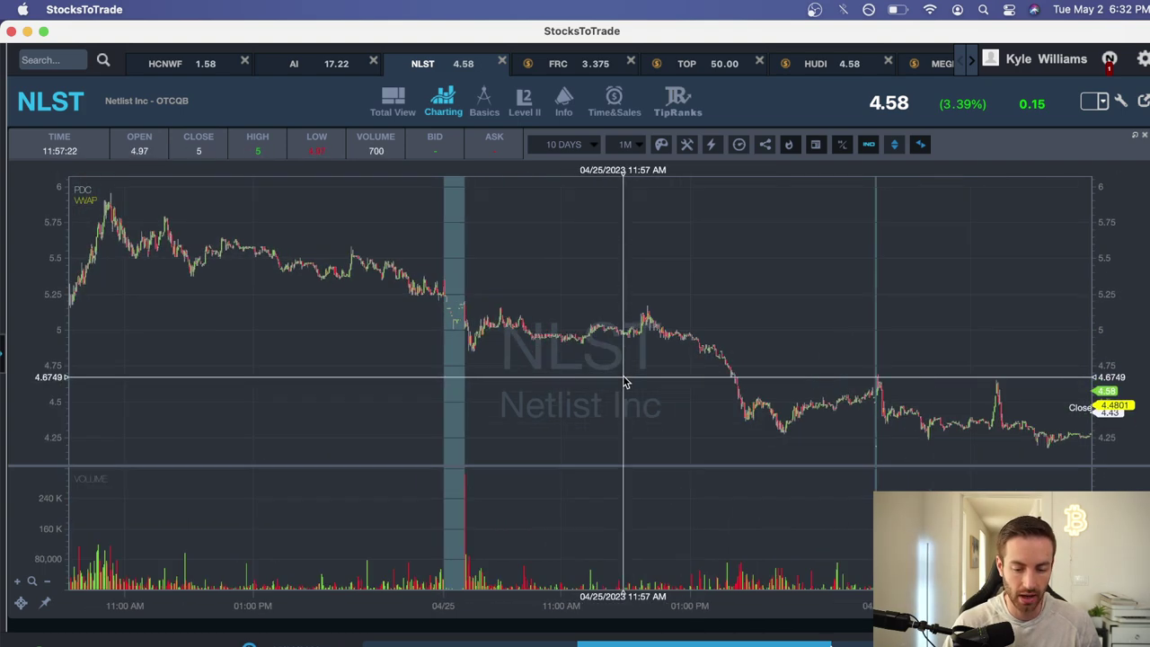
Switch to Preview, reposition and enlarge NLST news long.png to view the circled area before April 24, and close the image
key("super+Tab")
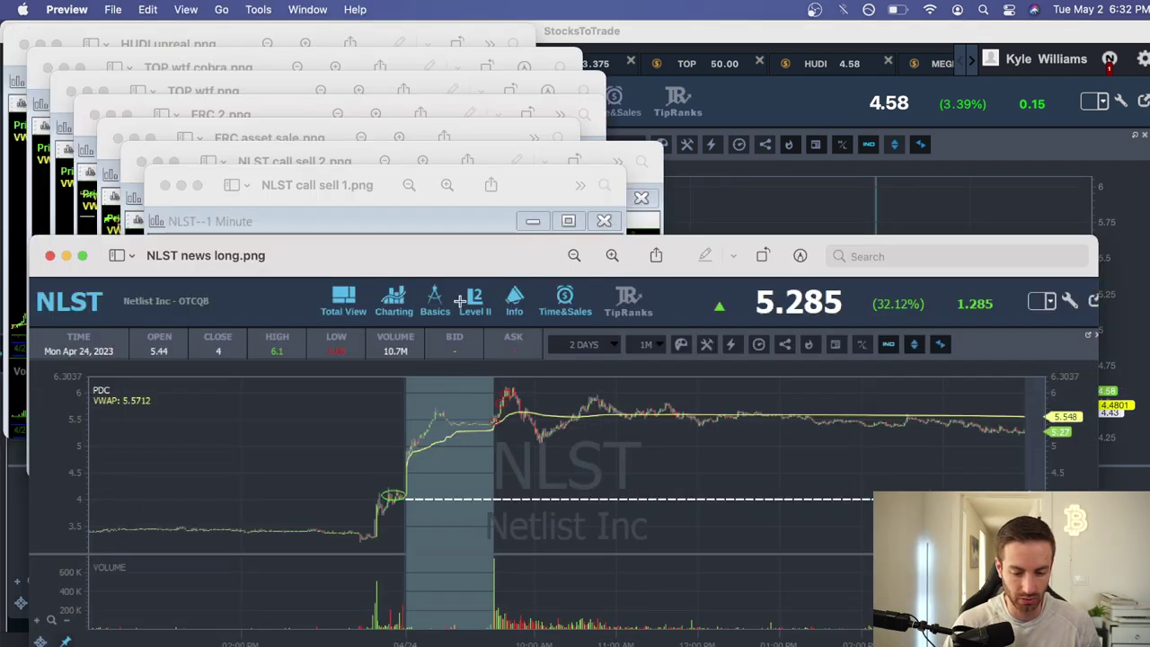
left_click_drag(447, 270, 433, 93)
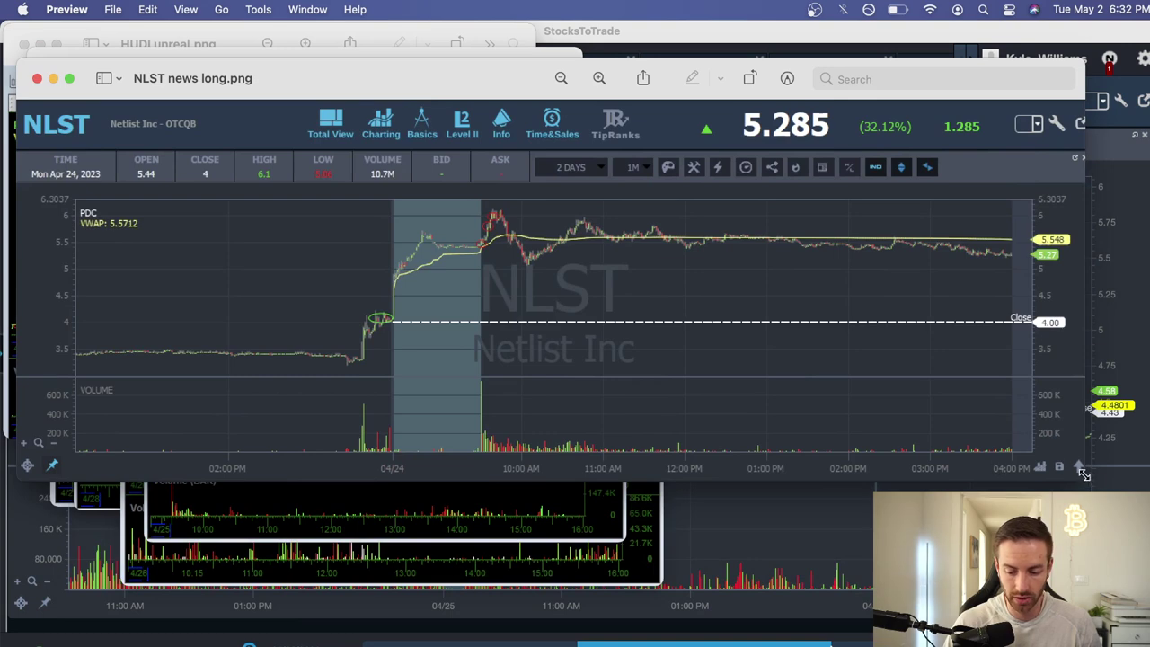
key("super+plus")
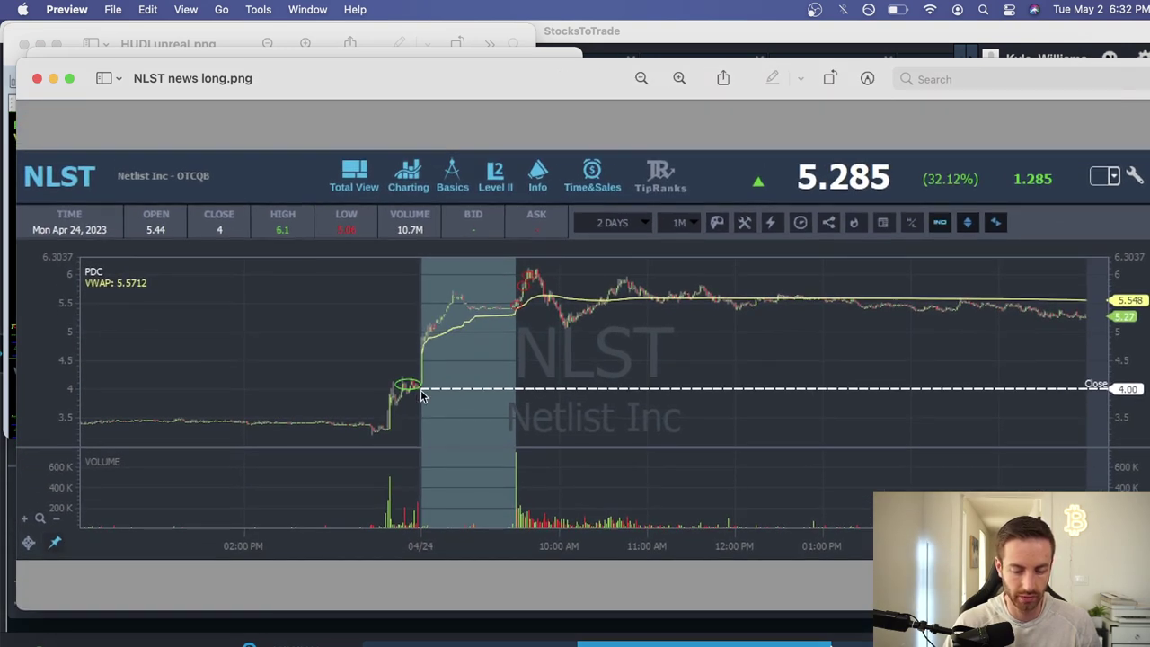
left_click(35, 81)
Reposition and enlarge NLST call sell 1.png, review its April 25 sell and buy markers, and close the image
left_click_drag(314, 192, 256, 73)
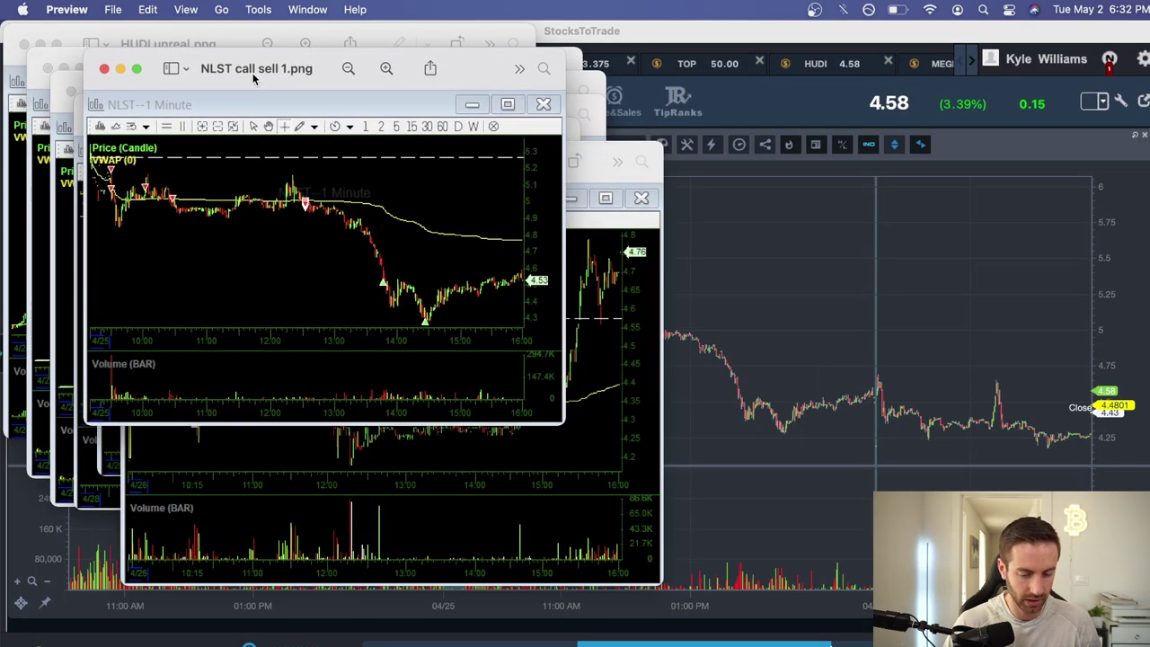
key("super+plus")
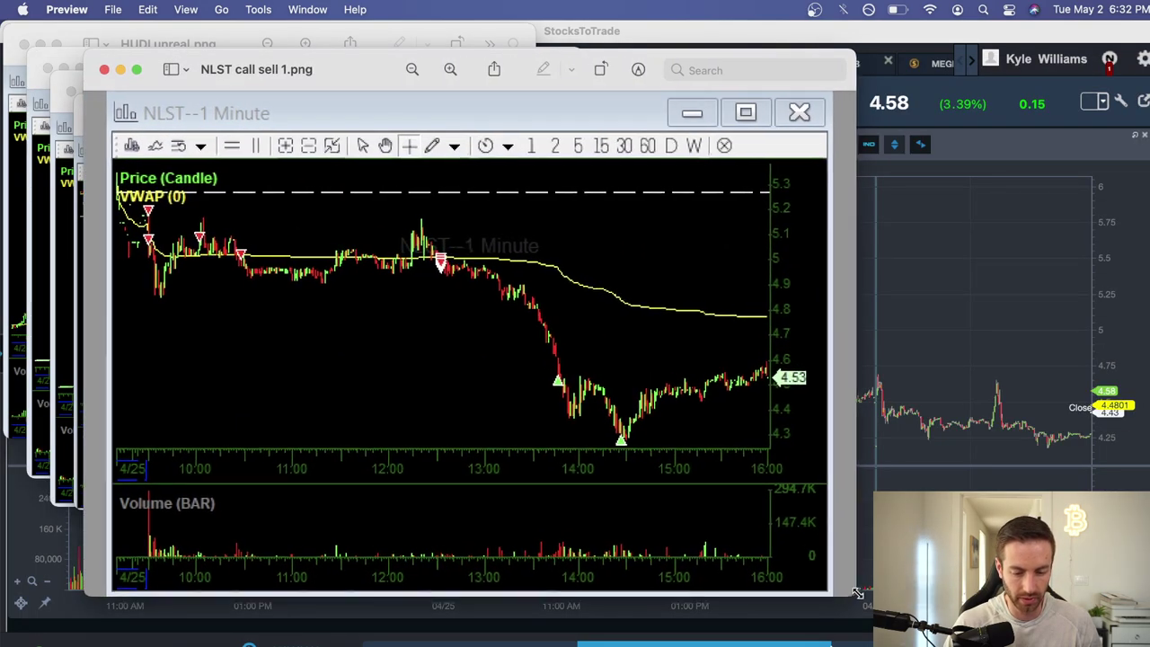
left_click_drag(391, 217, 464, 285)
left_click(421, 330)
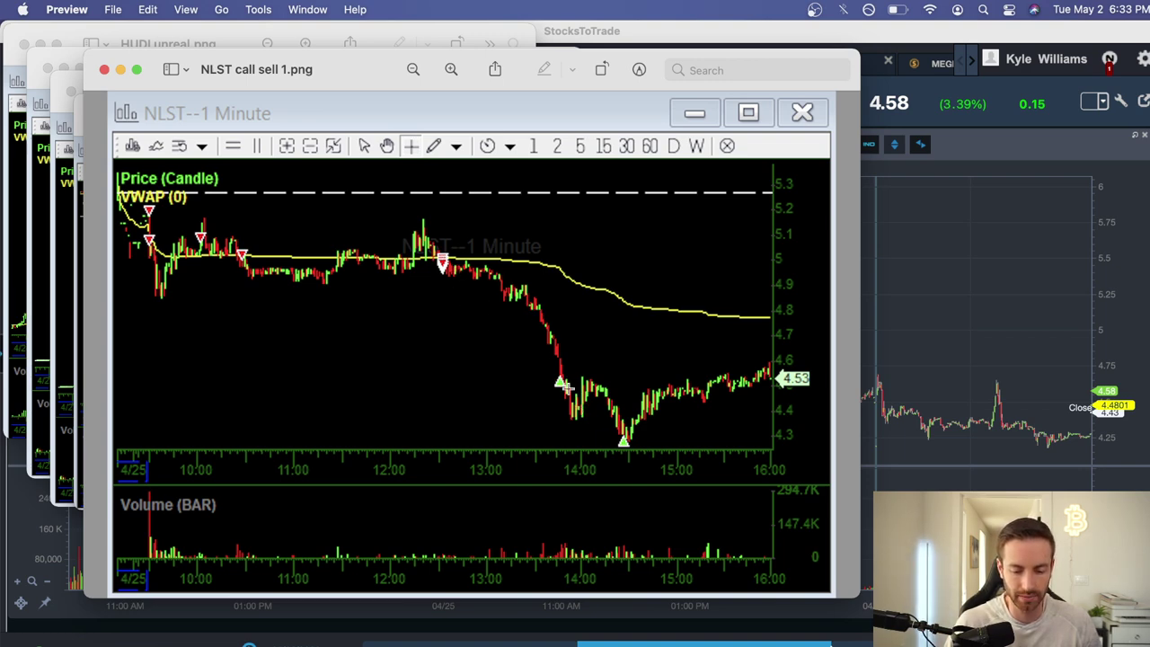
left_click_drag(608, 426, 635, 446)
left_click(686, 424)
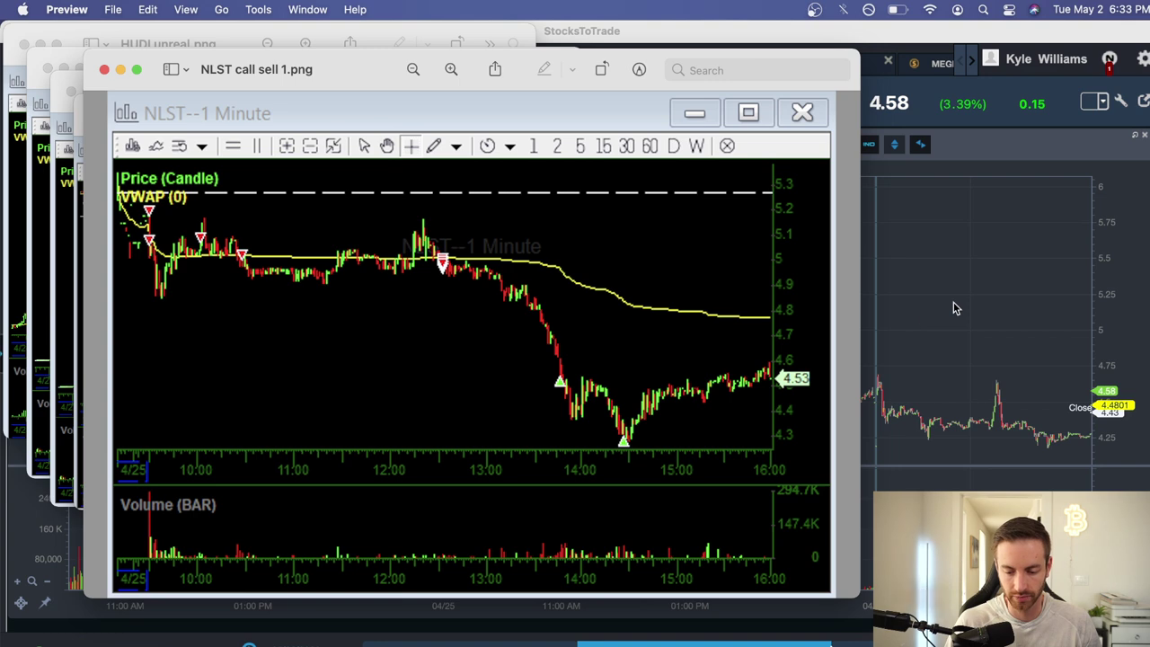
left_click(104, 70)
Examine the April 26 buy markers and the spike after 11:00 in NLST call sell 2.png
left_click_drag(133, 373, 321, 455)
left_click_drag(256, 325, 318, 412)
left_click(279, 311)
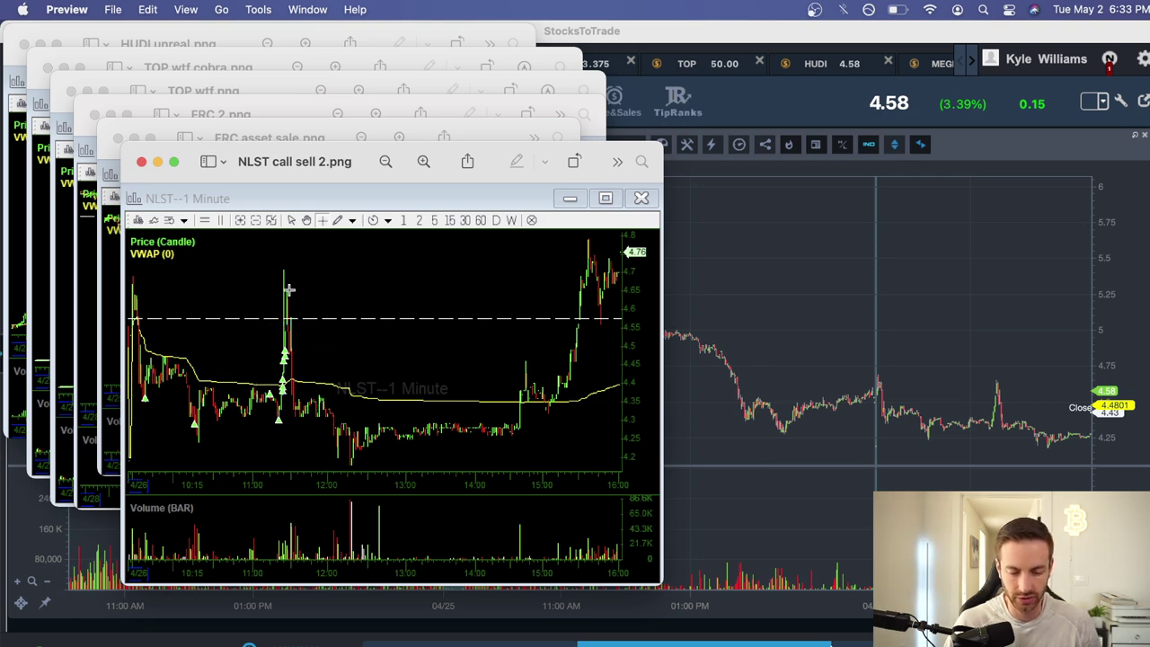
Frame the noon low, the late-afternoon rise and the buy markers after 11:00 in NLST call sell 2.png
left_click_drag(296, 429, 398, 480)
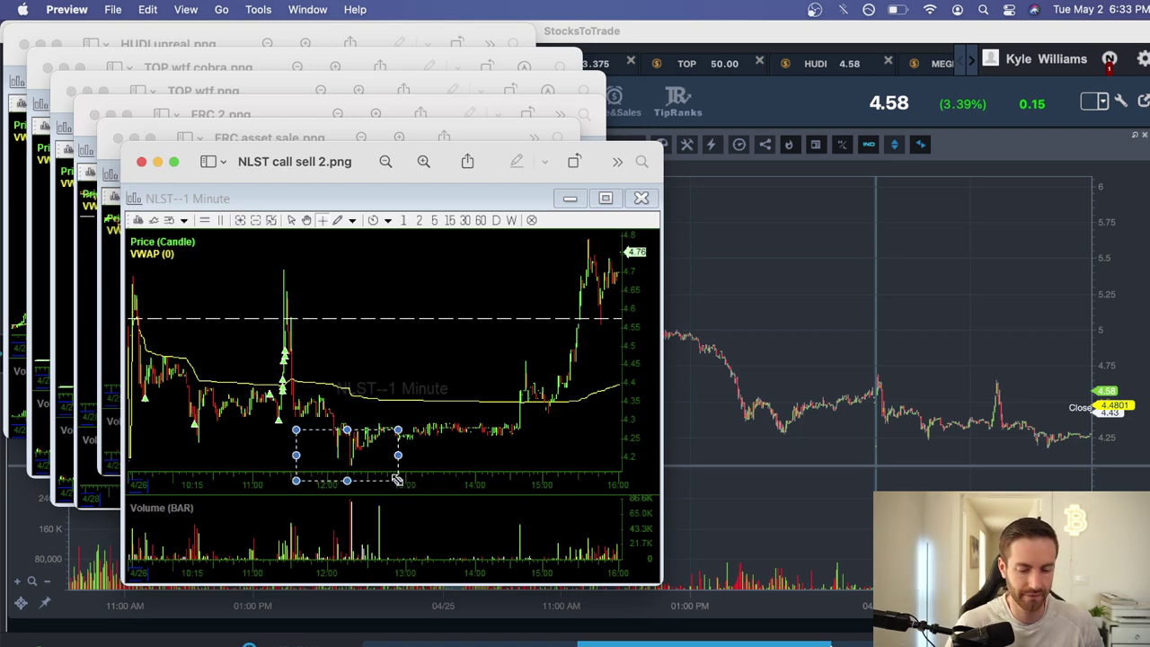
left_click_drag(537, 369, 591, 300)
left_click_drag(232, 332, 350, 419)
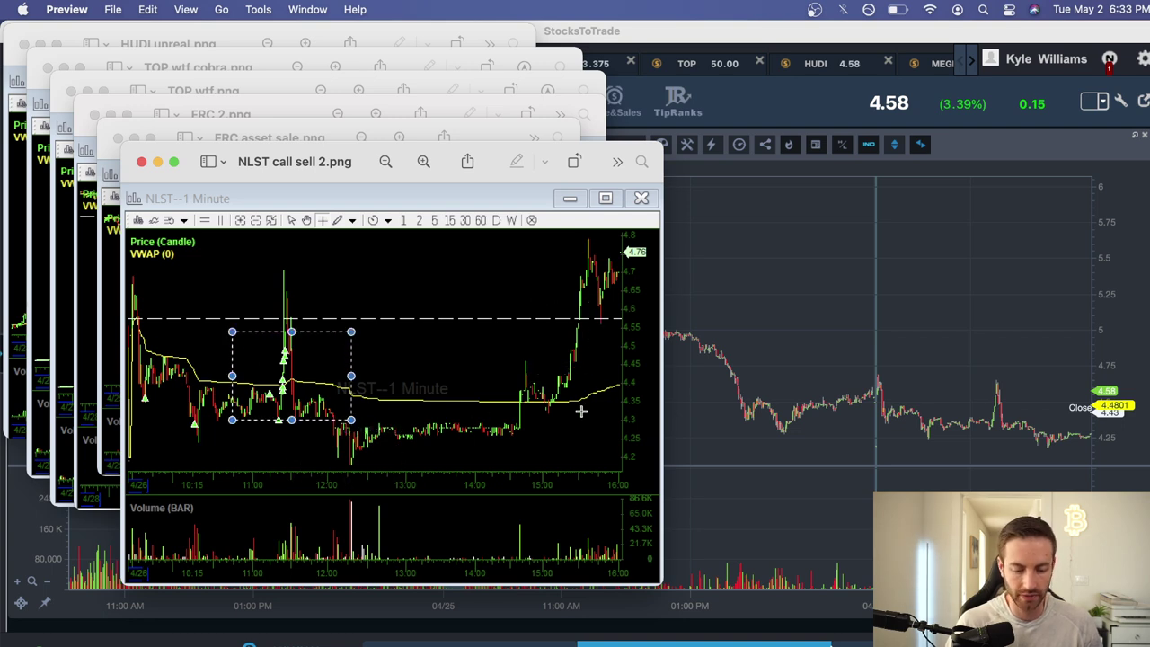
Switch to StocksToTrade and review NLST's price action from the April 24 surge through the end of April
left_click(795, 361)
scroll(397, 344, "left", 5)
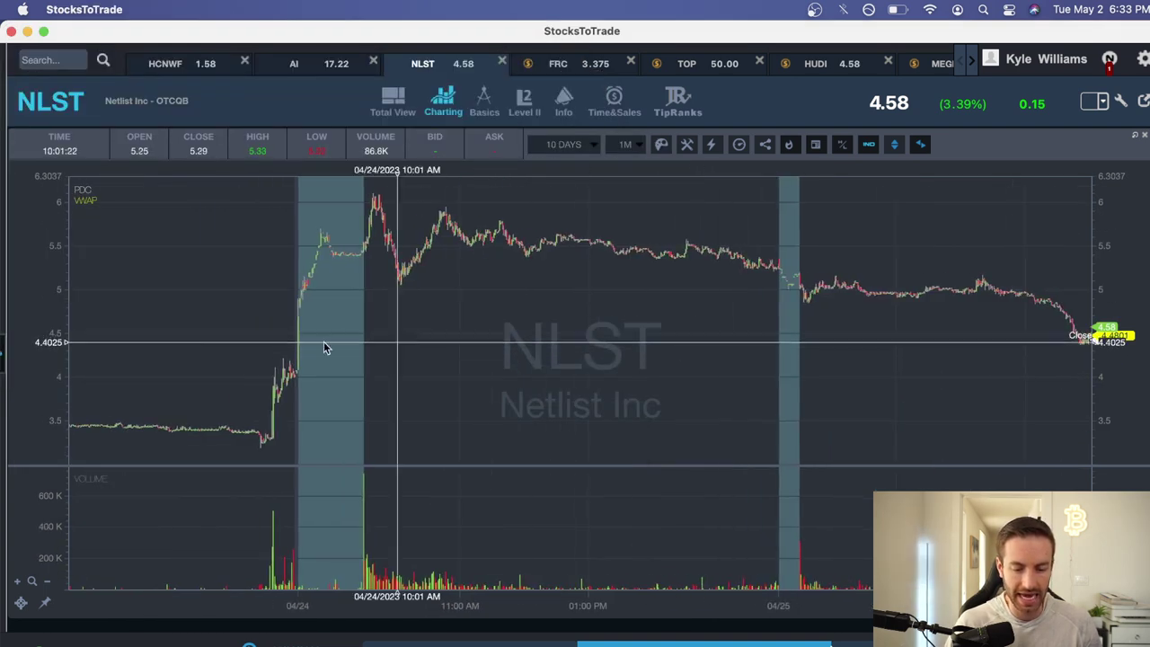
scroll(570, 311, "right", 10)
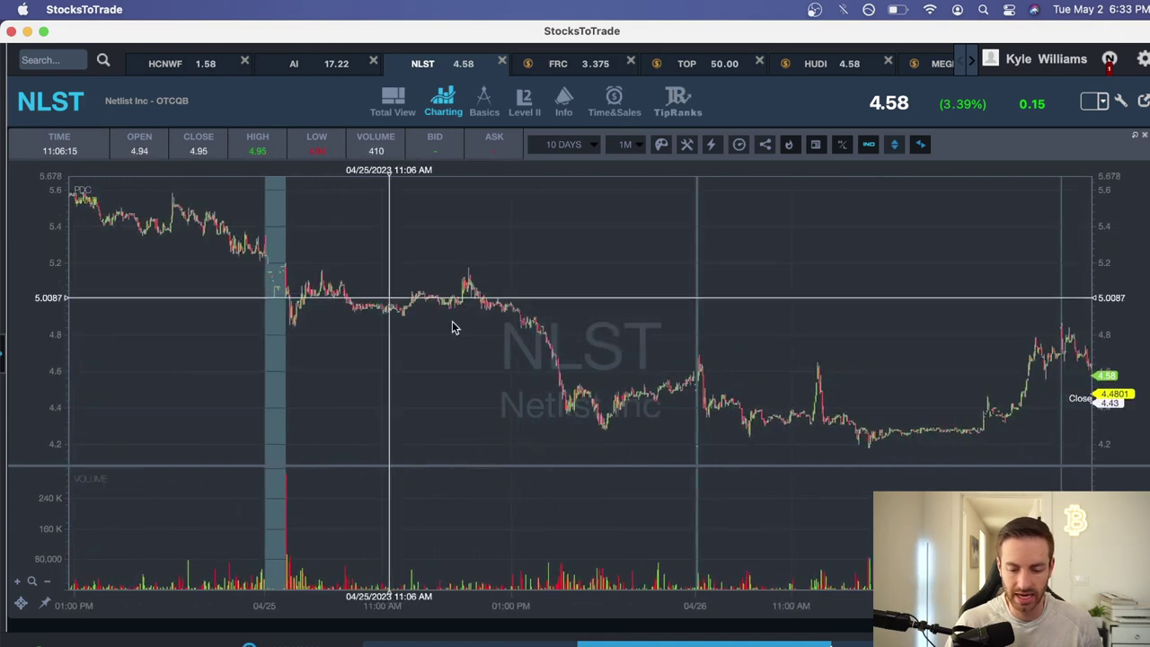
scroll(731, 390, "down", 10)
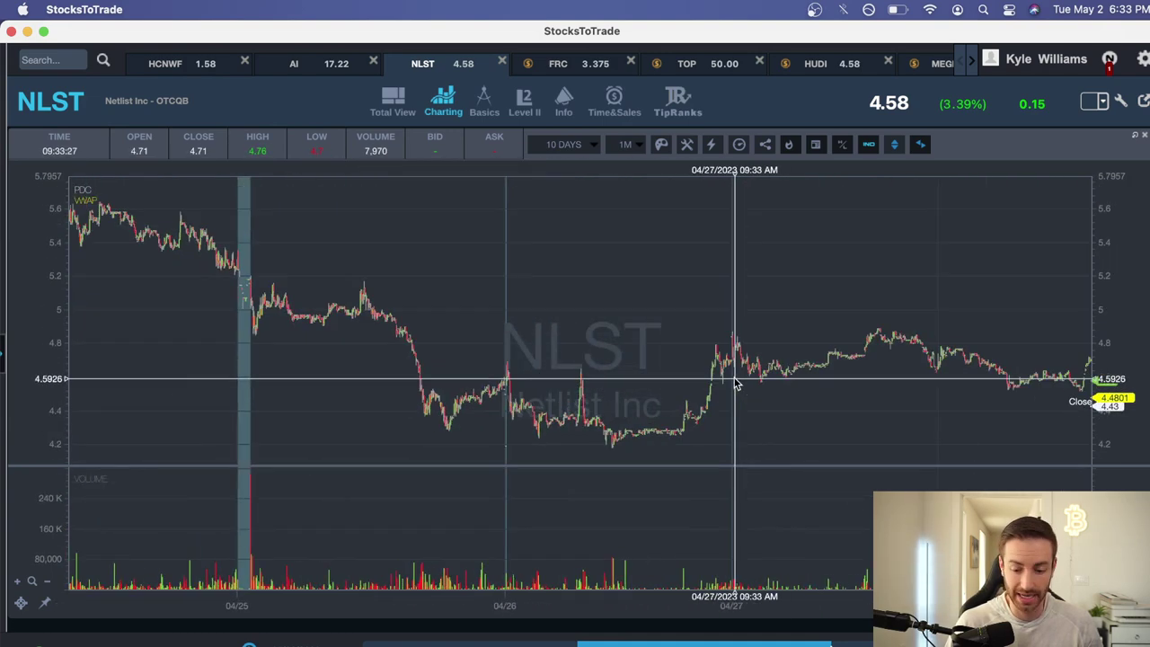
scroll(780, 379, "right", 5)
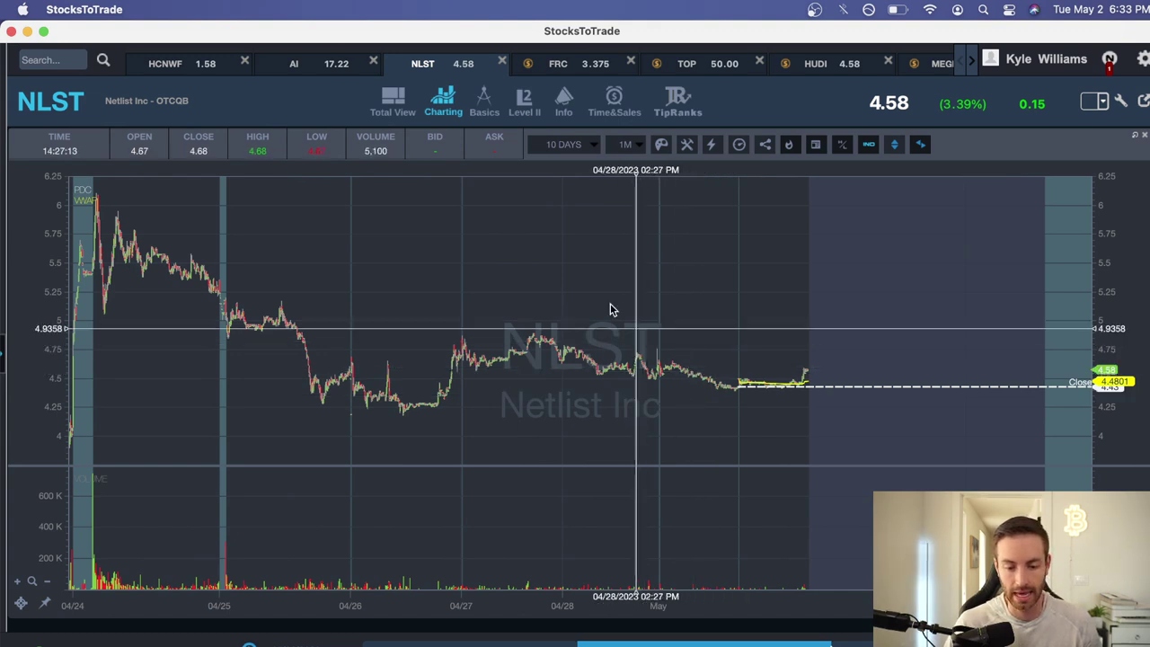
Open FRC's daily chart around late April, and select the Monday, April 24 P&L in the Excel Trading workbook
left_click(569, 64)
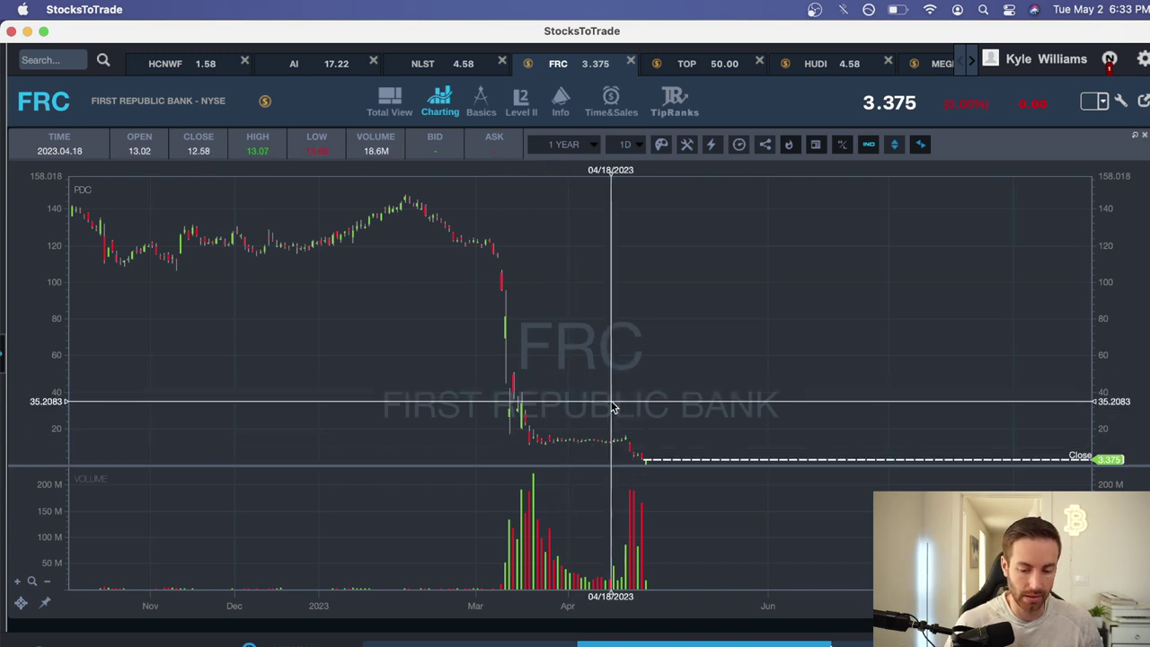
scroll(566, 404, "up", 10)
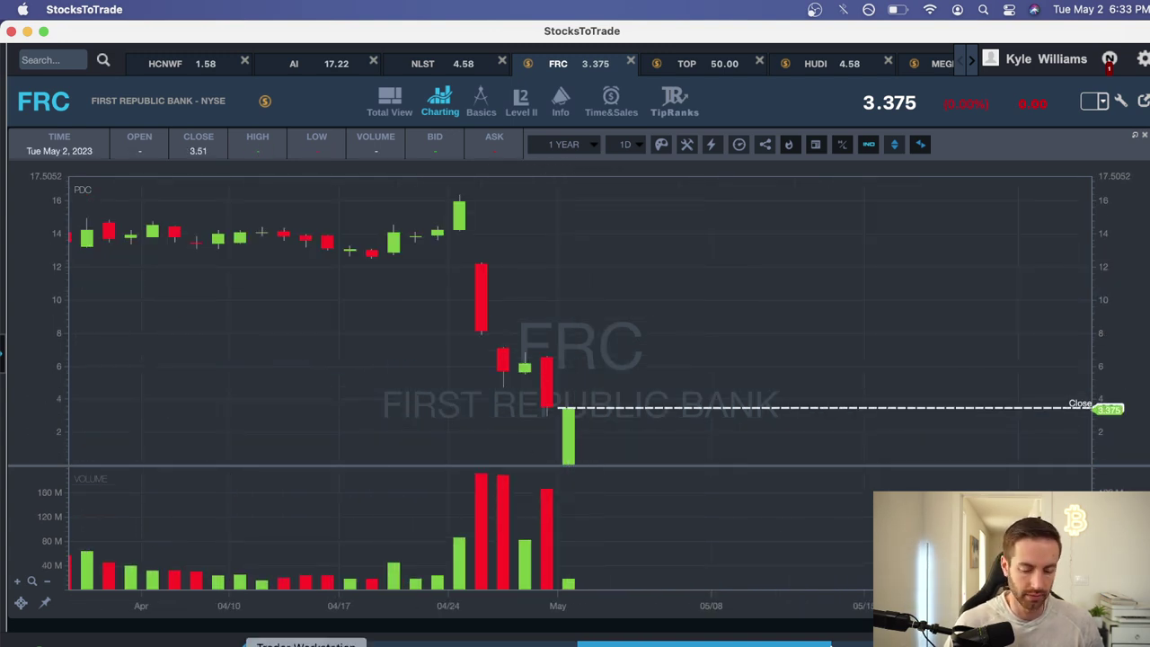
left_click(361, 639)
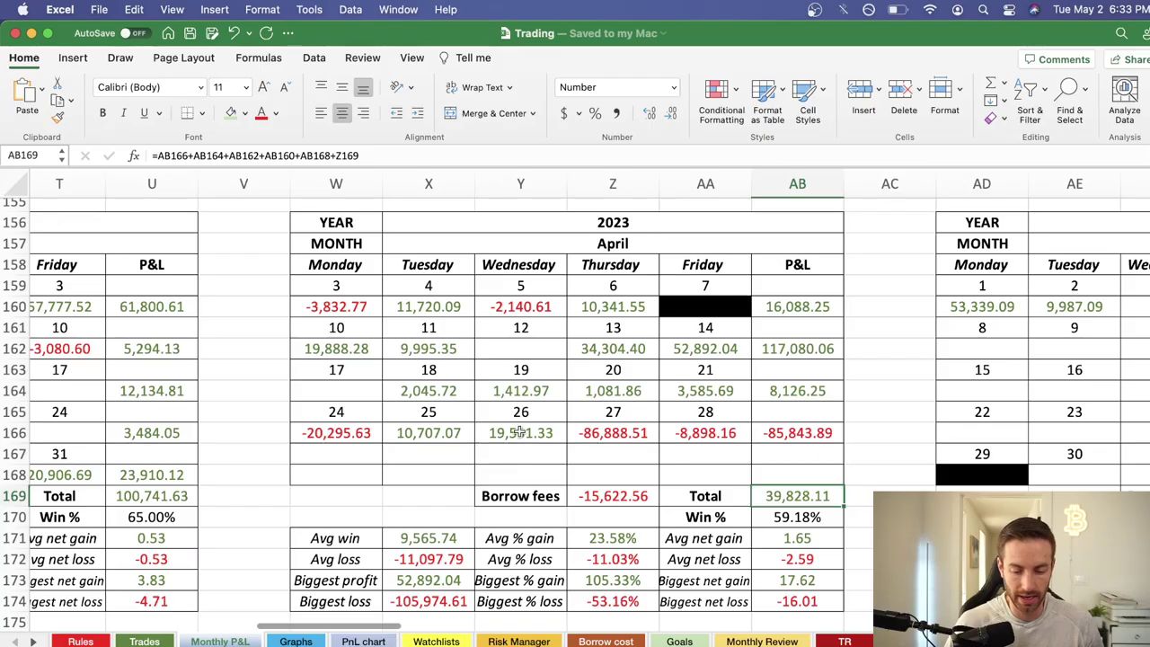
left_click(332, 434)
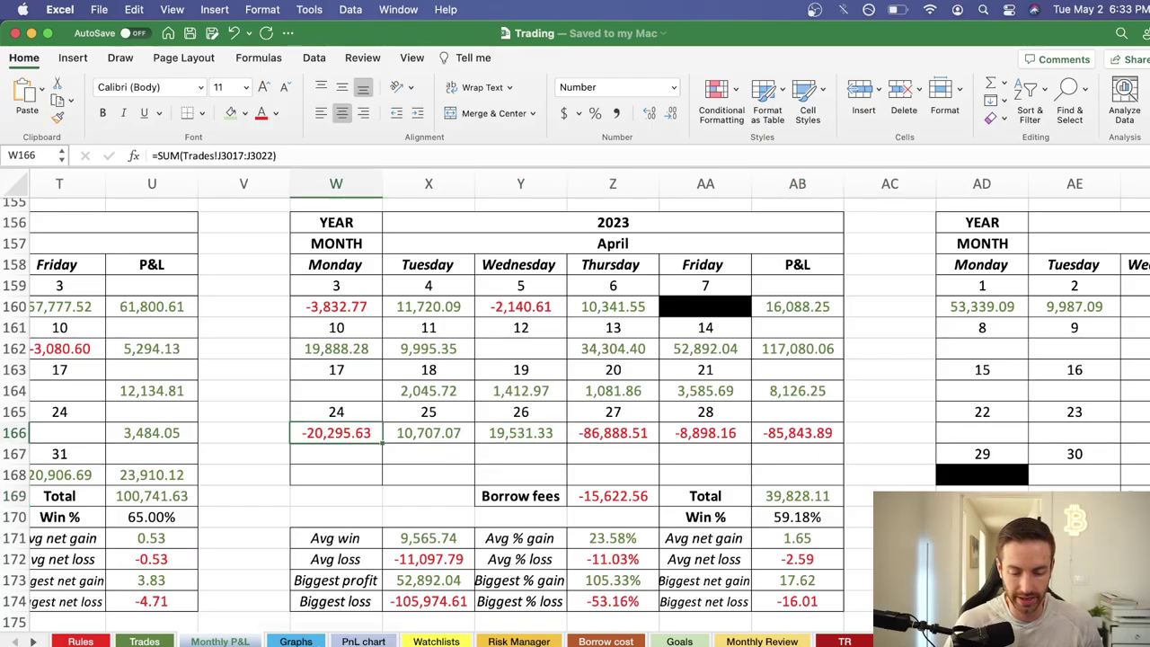
Return to StocksToTrade, examine FRC's daily declines in March and late April, and dismiss the update dialog
left_click(262, 641)
scroll(480, 354, "up", 3)
scroll(579, 375, "down", 5)
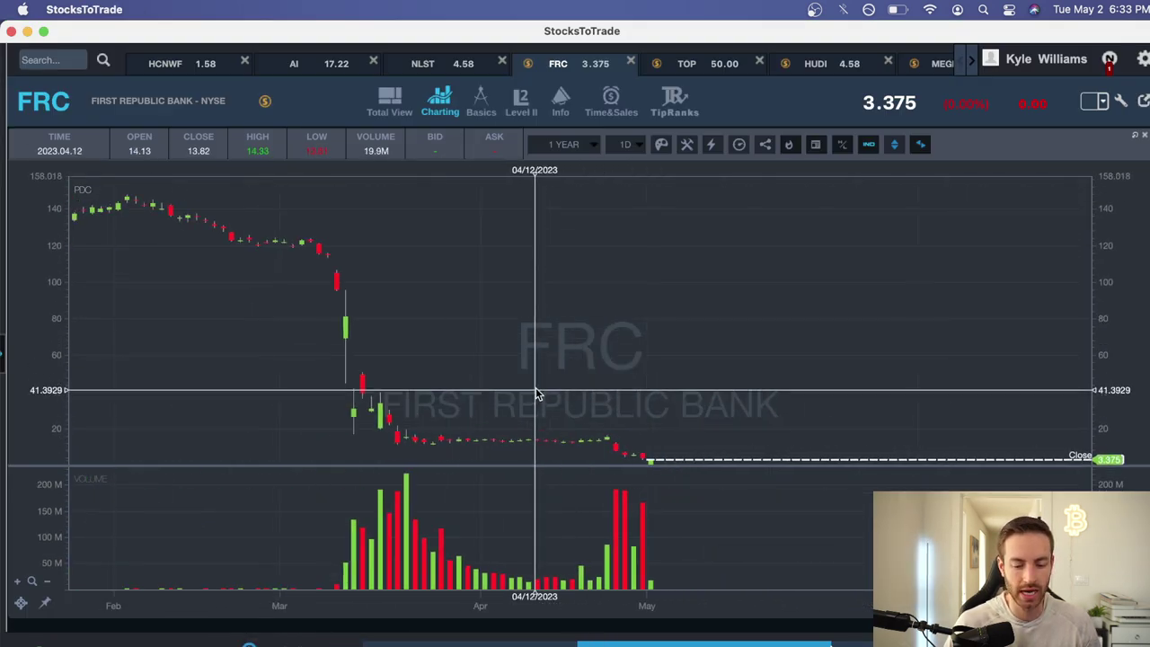
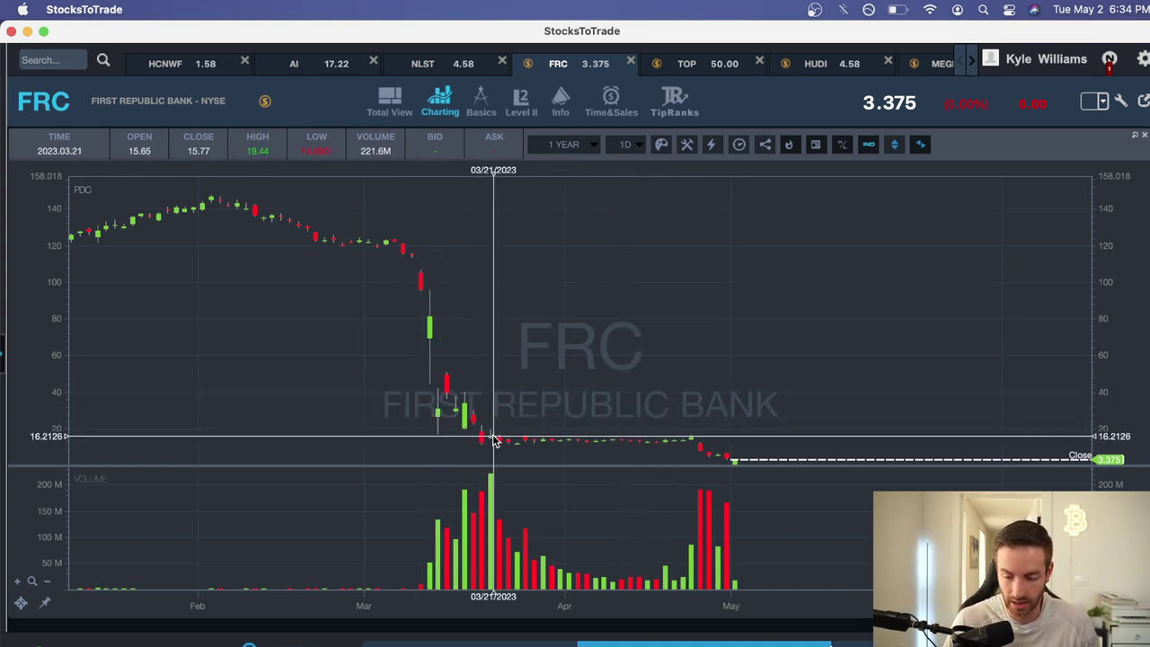
scroll(495, 436, "right", 5)
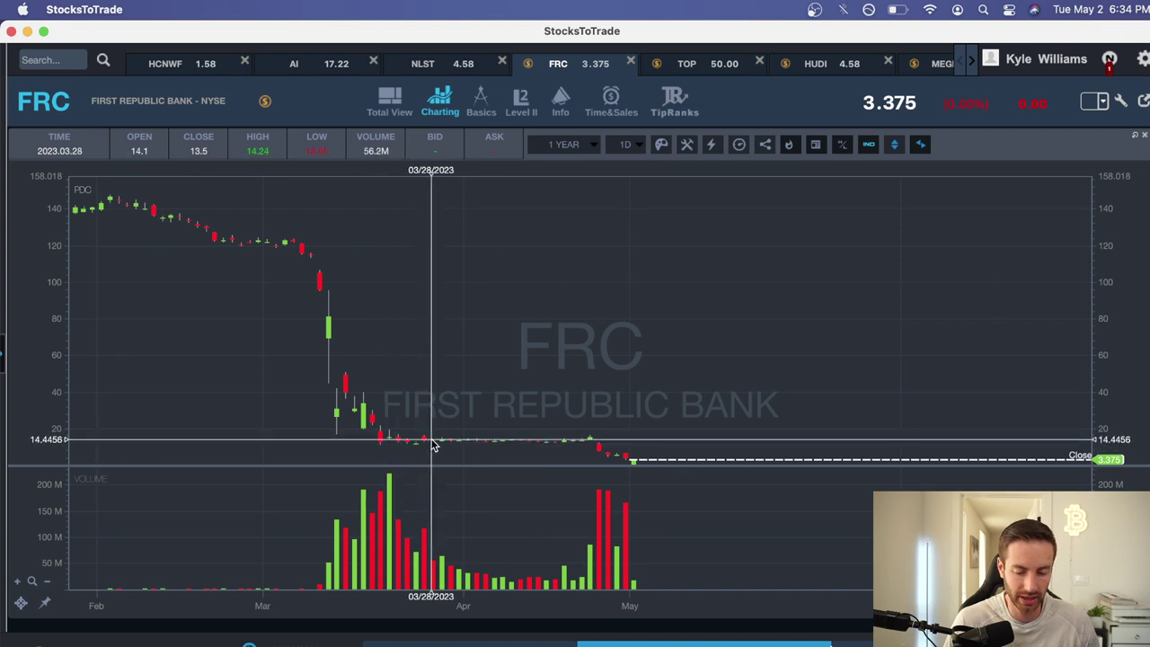
scroll(592, 436, "up", 10)
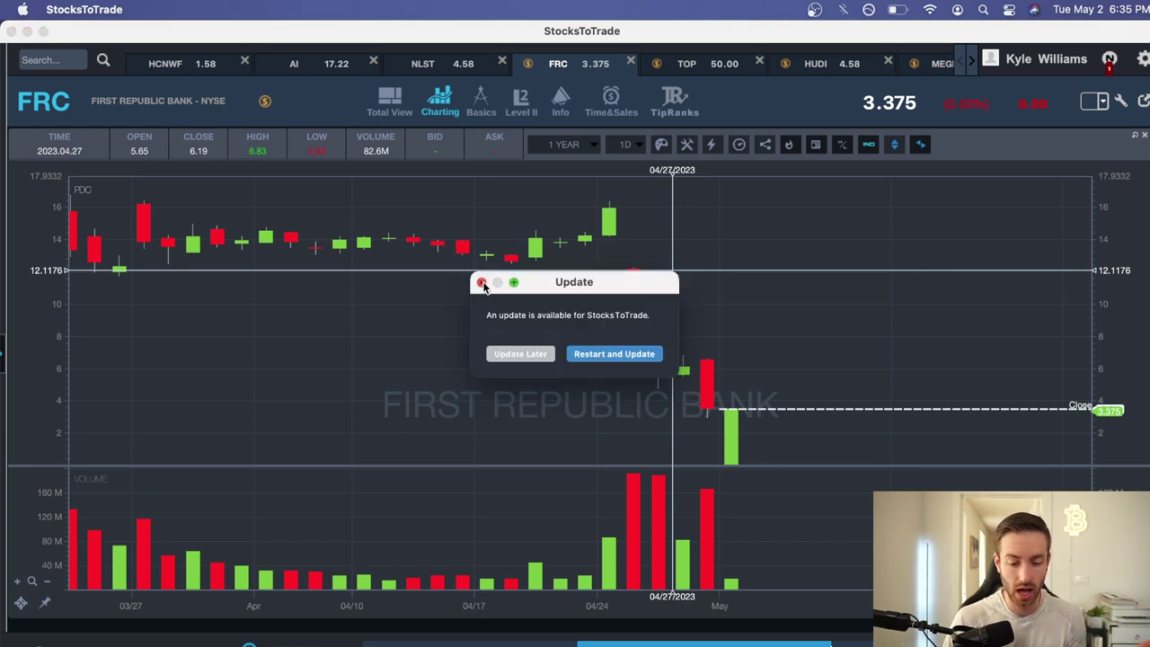
left_click(481, 282)
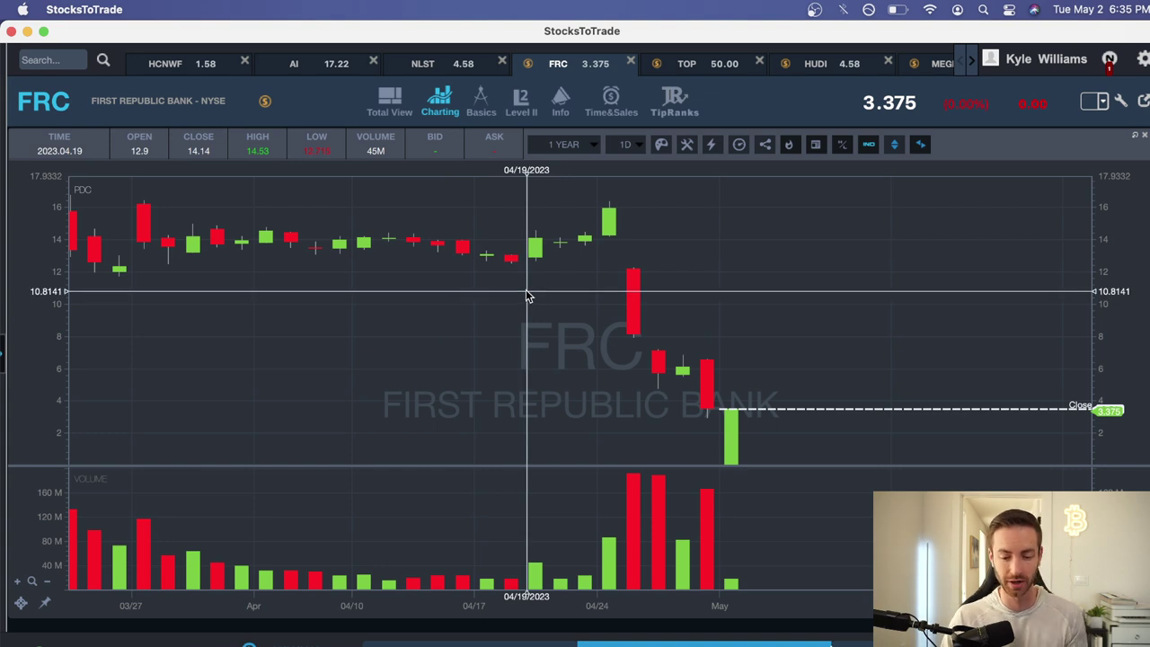
Set the FRC chart to 10 days with 1-minute candles and zoom in on the April 25 session
left_click(558, 148)
left_click(570, 301)
left_click(623, 147)
left_click(620, 160)
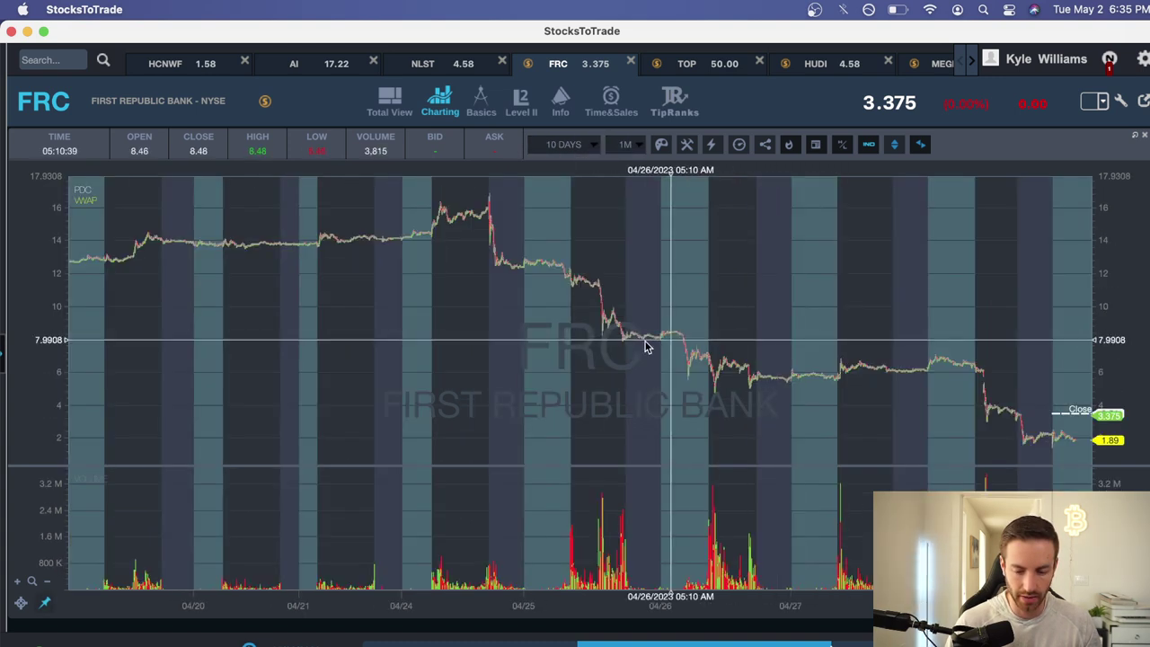
scroll(647, 346, "up", 6)
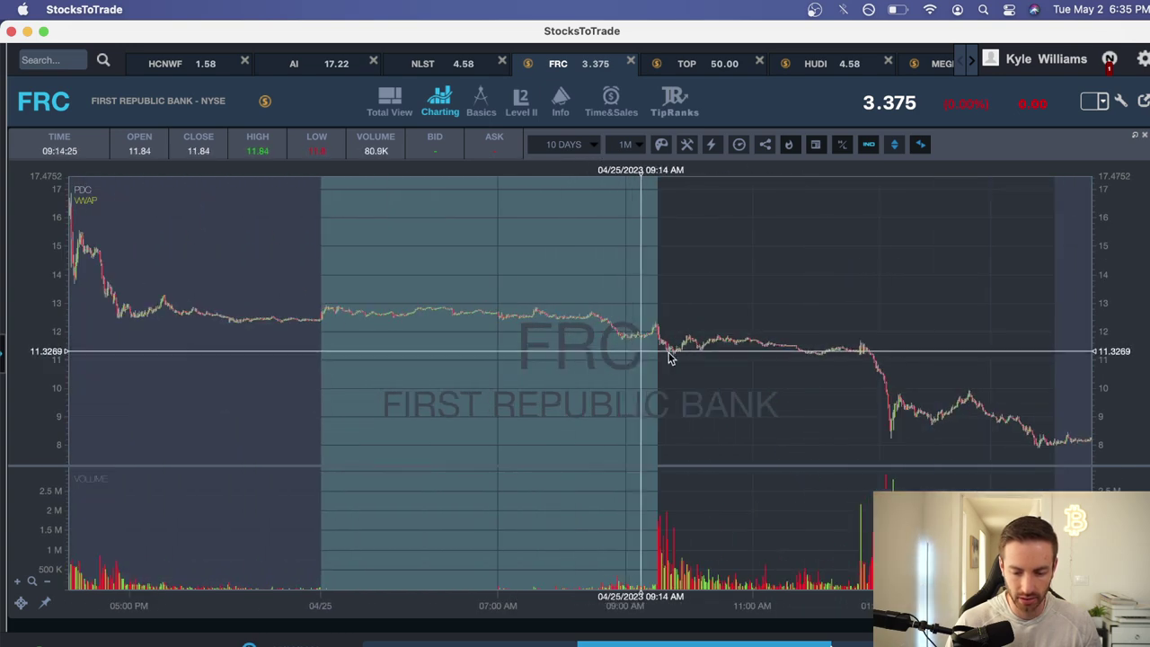
left_click_drag(650, 355, 493, 306)
Switch to Preview, close NLST call sell 2.png, and reposition and enlarge FRC asset sale.png
key("super+Tab")
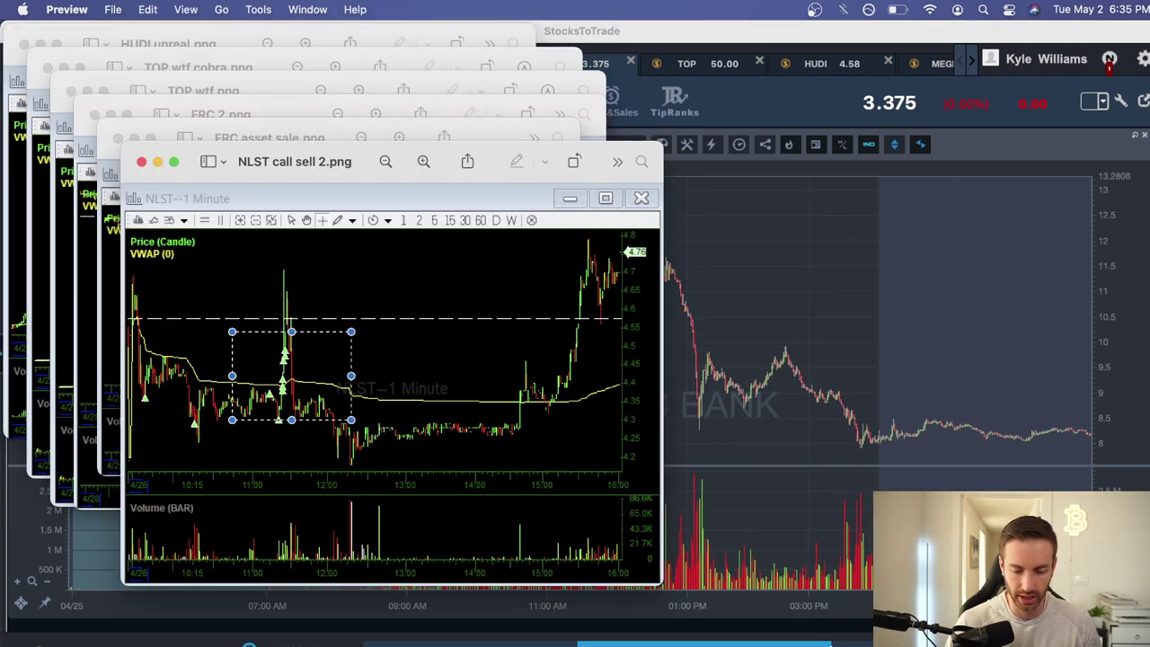
left_click(141, 161)
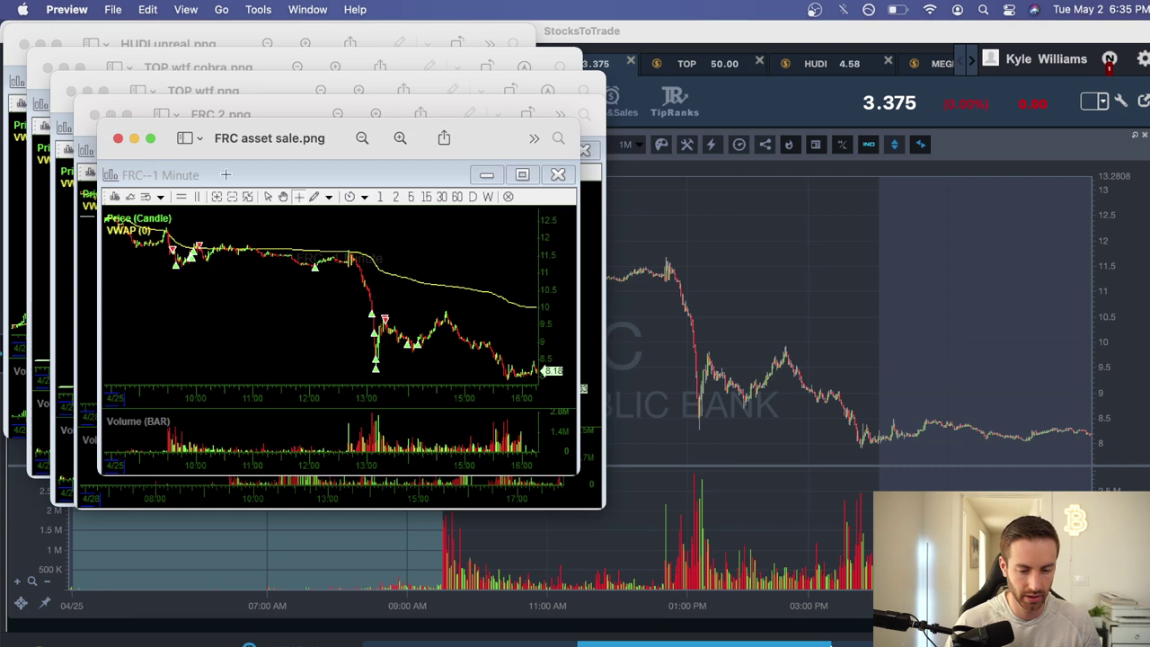
double_click(275, 146)
left_click_drag(596, 503, 959, 607)
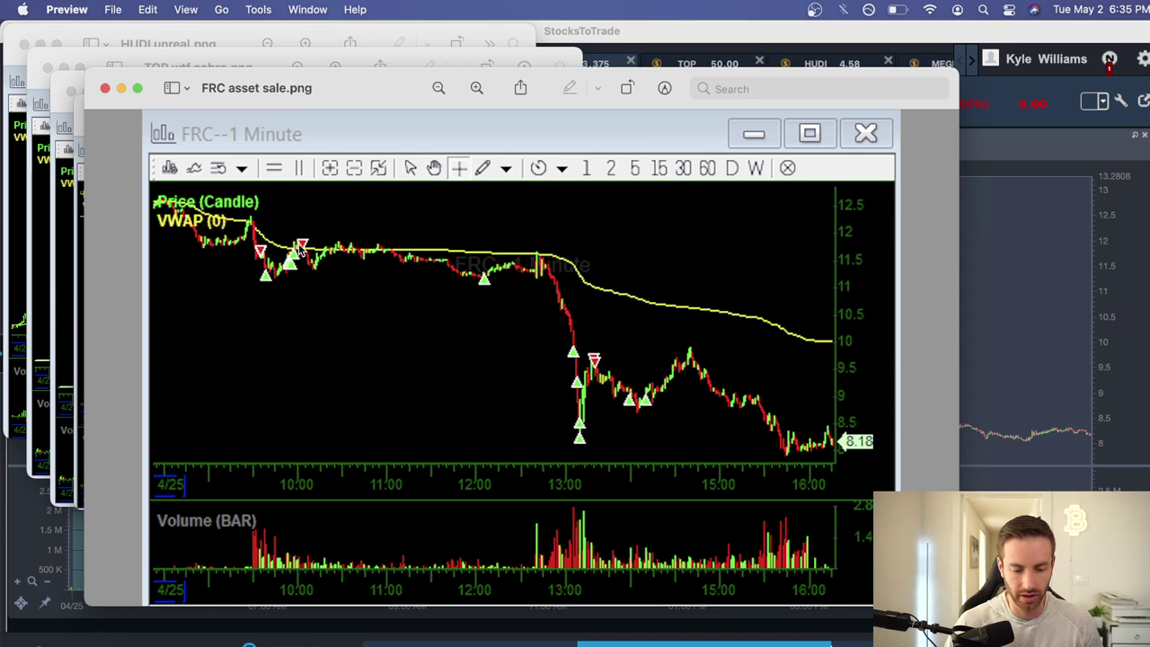
Review the April 25 drop around 13:00 and its buy and sell markers in FRC asset sale.png, and close the image
left_click_drag(517, 247, 566, 288)
left_click(604, 286)
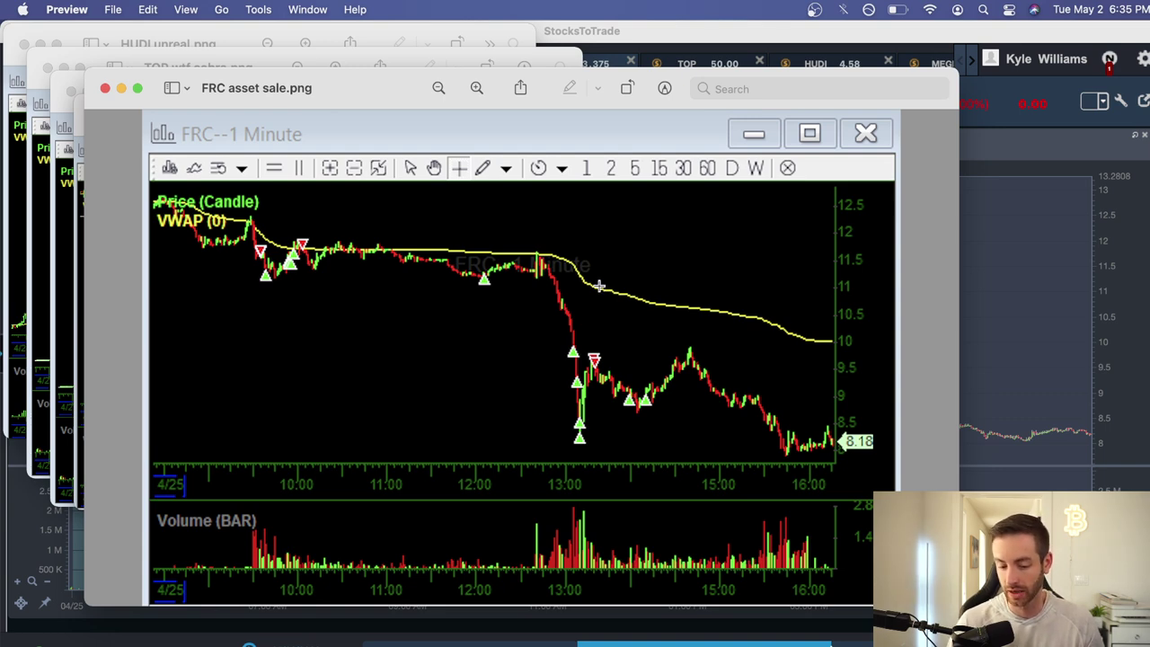
left_click_drag(518, 249, 601, 470)
left_click(640, 397)
left_click_drag(562, 351, 606, 436)
left_click(595, 342)
left_click_drag(590, 345, 641, 399)
left_click(642, 400)
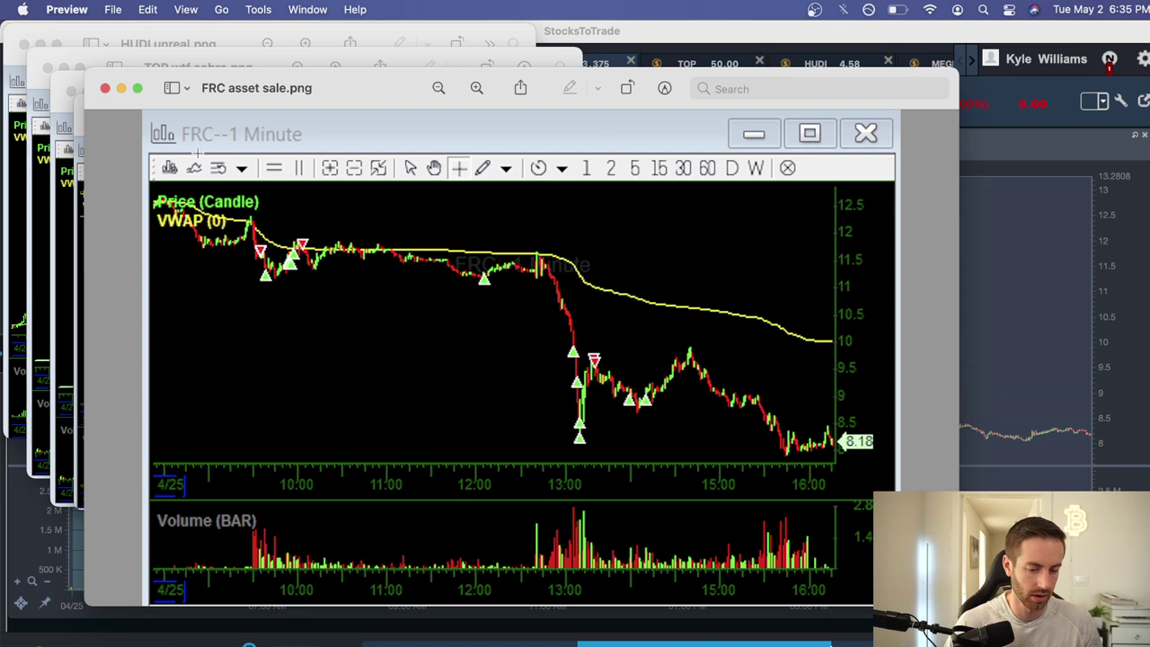
left_click(104, 88)
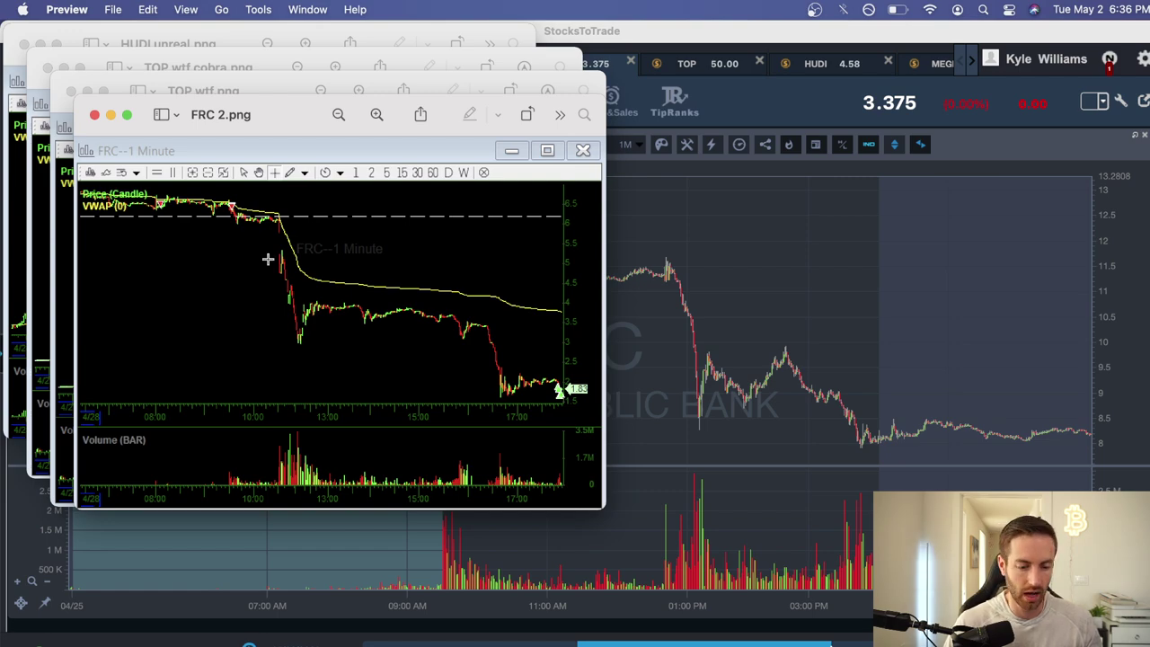
Switch to StocksToTrade and examine FRC's April 26 premarket drop and regular-session swings
left_click(716, 302)
scroll(385, 359, "down", 5)
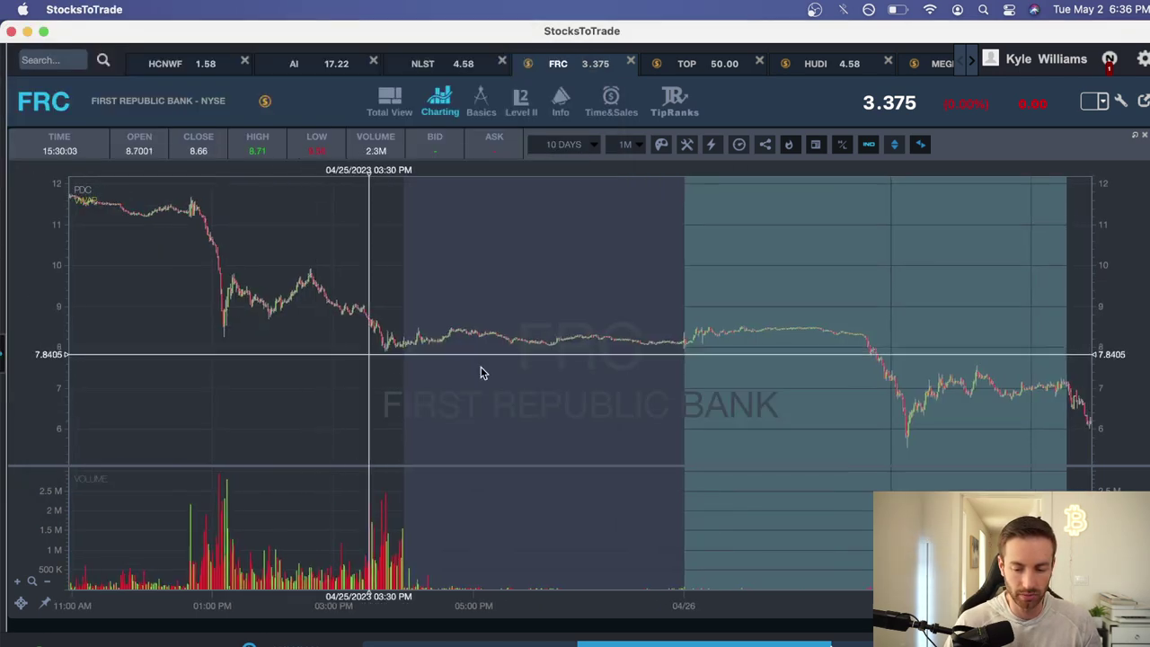
scroll(446, 383, "up", 5)
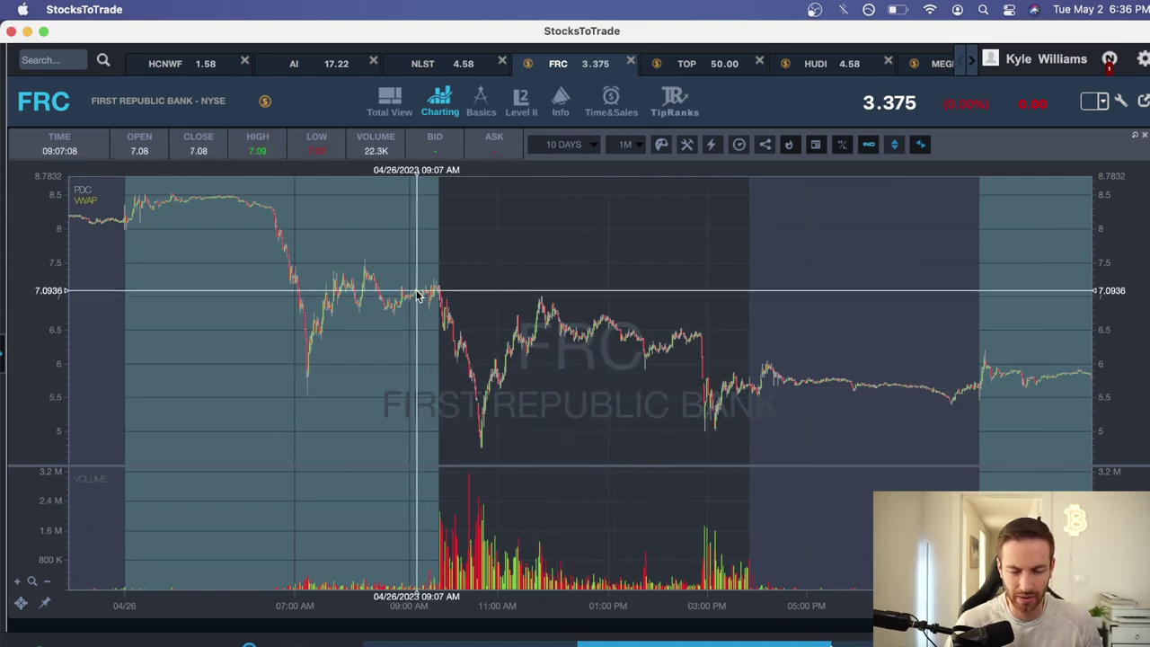
left_click_drag(424, 297, 494, 412)
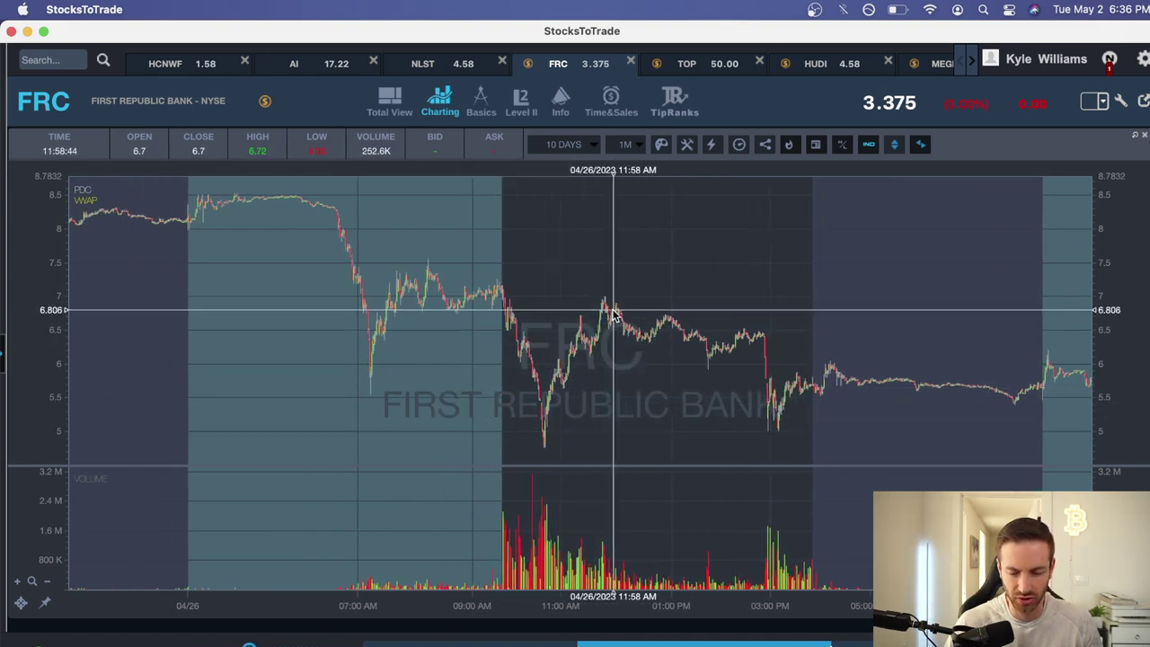
left_click_drag(770, 367, 585, 406)
Examine FRC's April 27 premarket and the spike after the open alongside the April 26 session
scroll(585, 403, "down", 5)
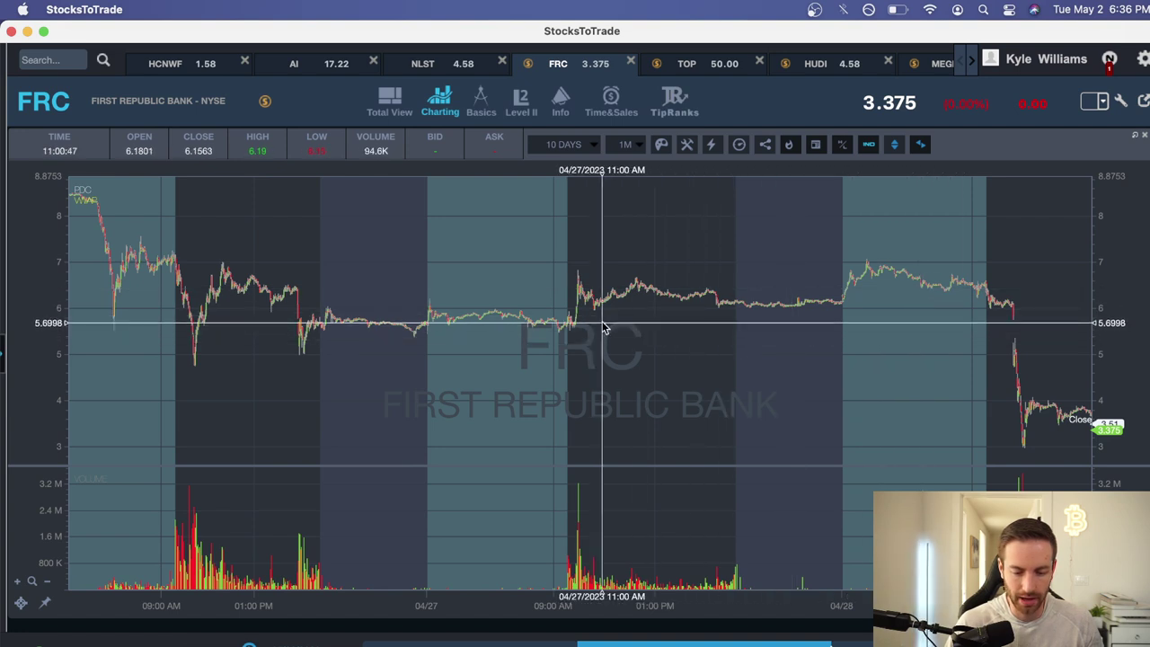
scroll(490, 382, "left", 5)
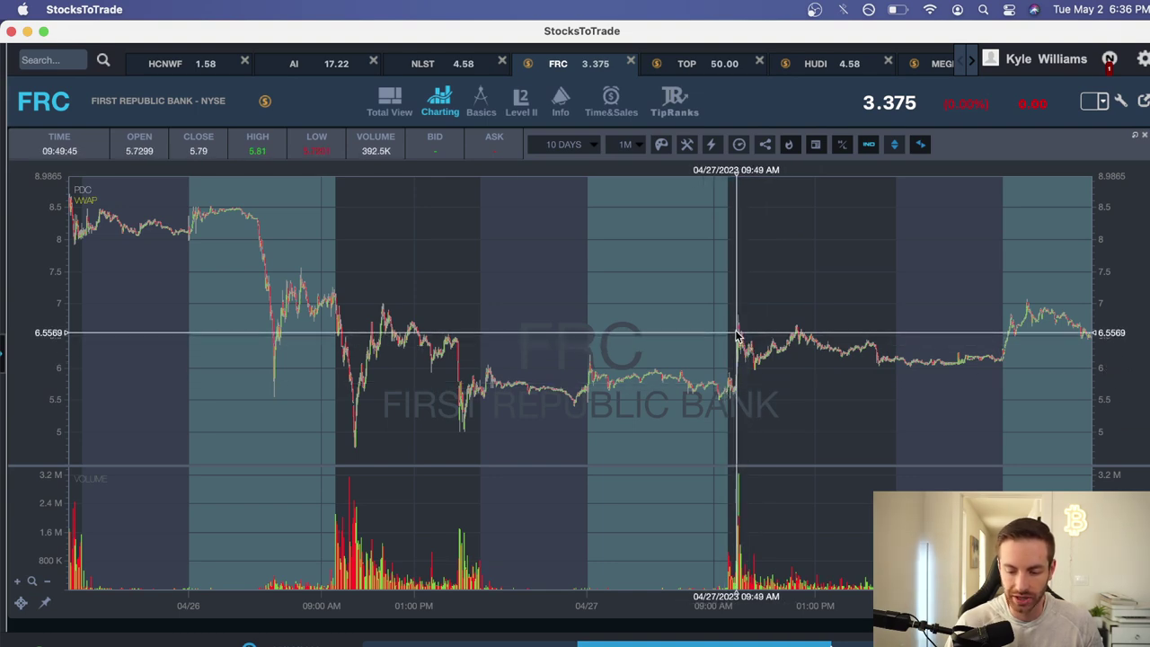
scroll(709, 376, "right", 5)
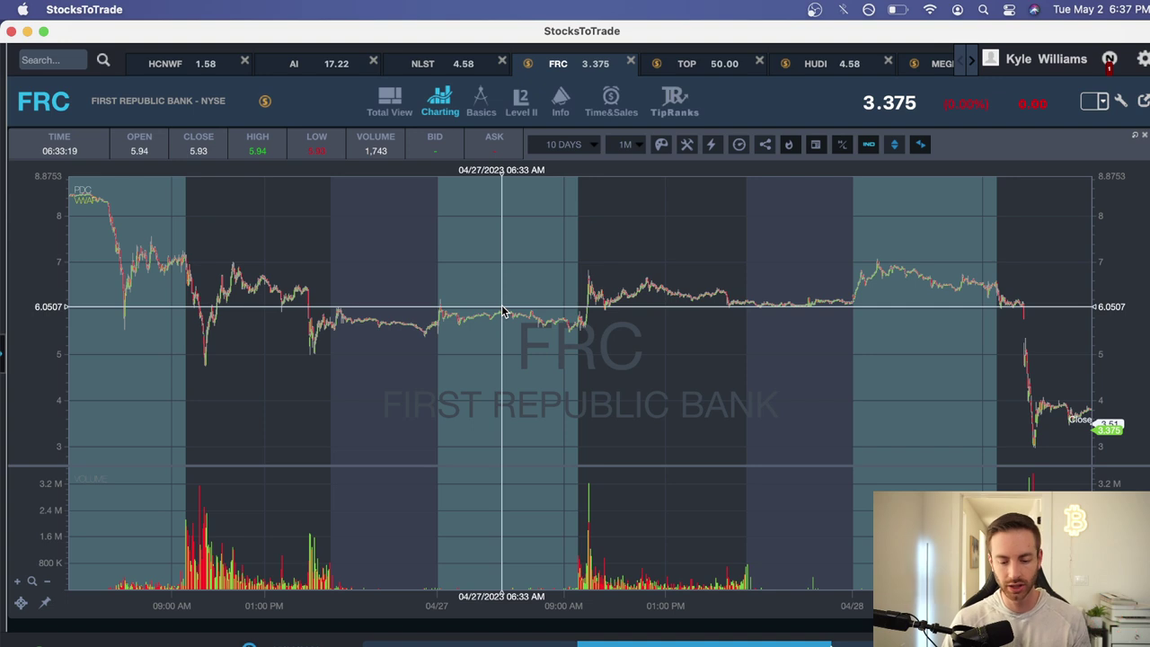
Examine FRC's April 28 premarket, midday collapse and after-hours drop
left_click_drag(713, 318, 499, 308)
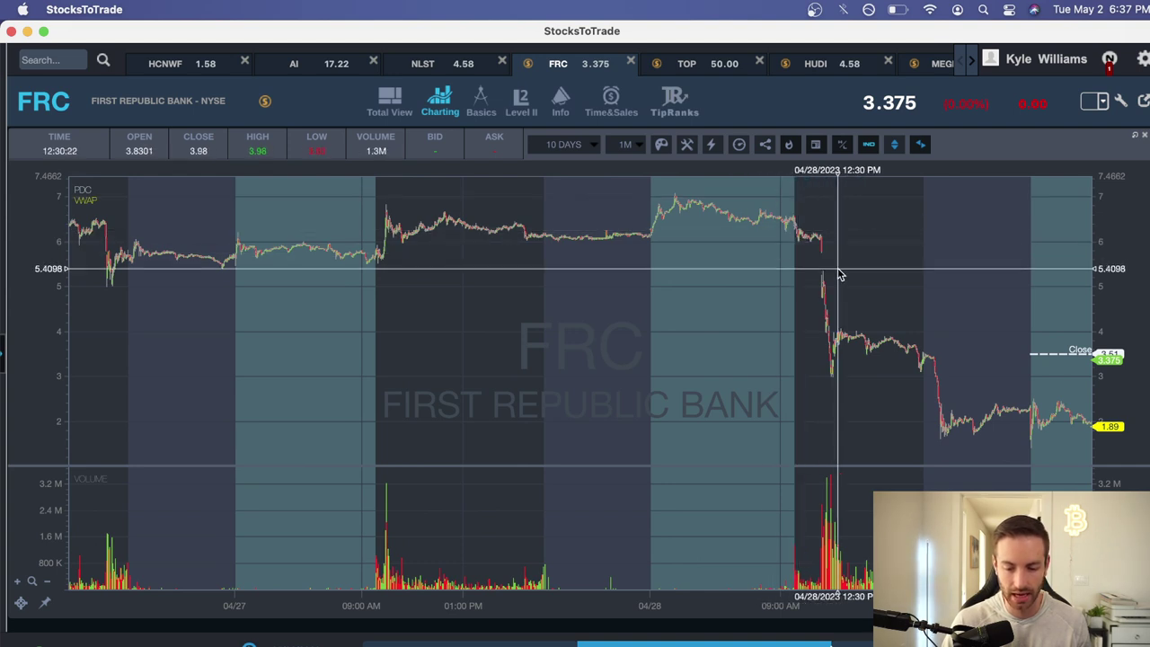
left_click_drag(839, 269, 802, 278)
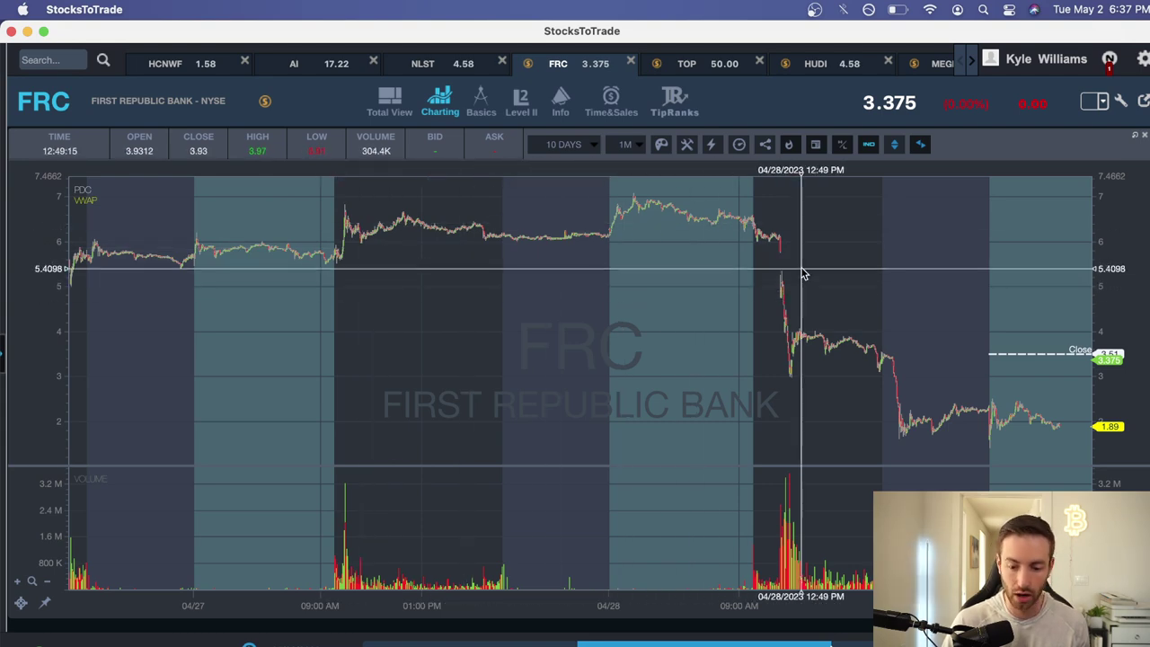
left_click_drag(810, 295, 745, 314)
scroll(661, 324, "up", 5)
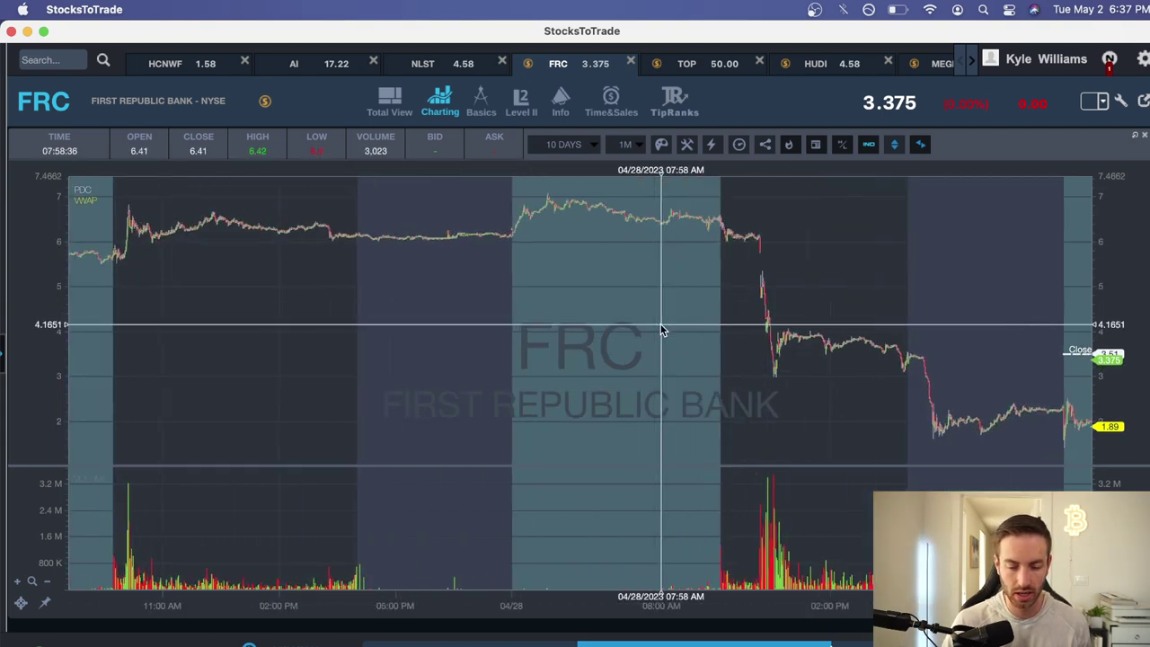
Compare FRC's April 26 and April 27 sessions with its April 28 decline
scroll(603, 333, "down", 4)
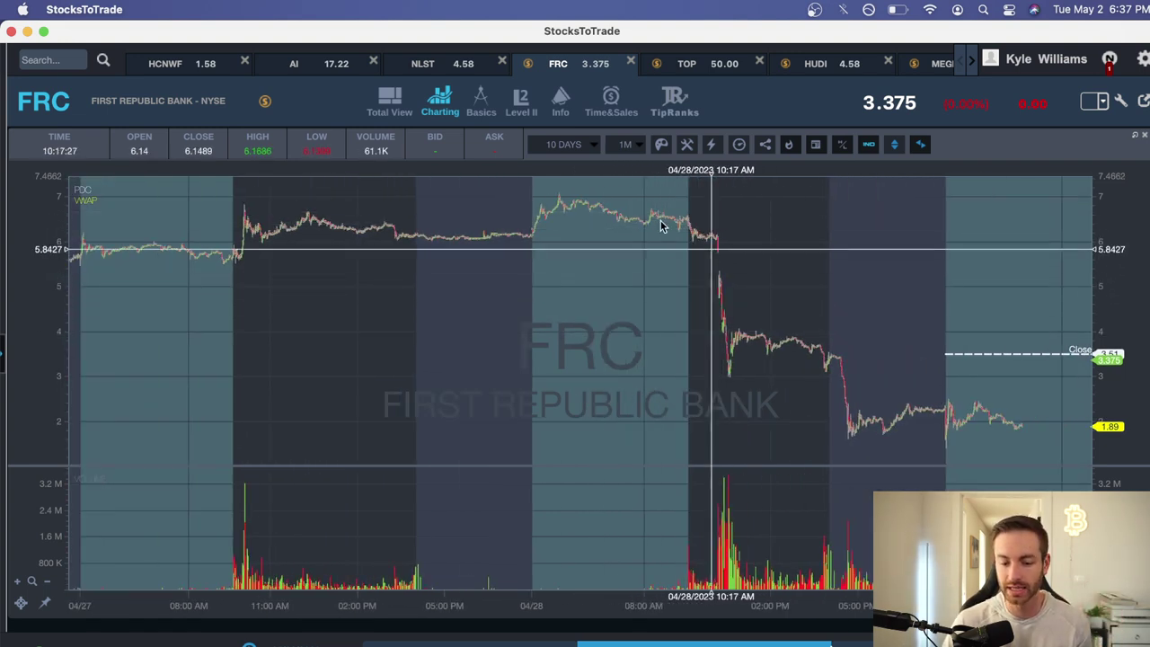
scroll(475, 275, "left", 10)
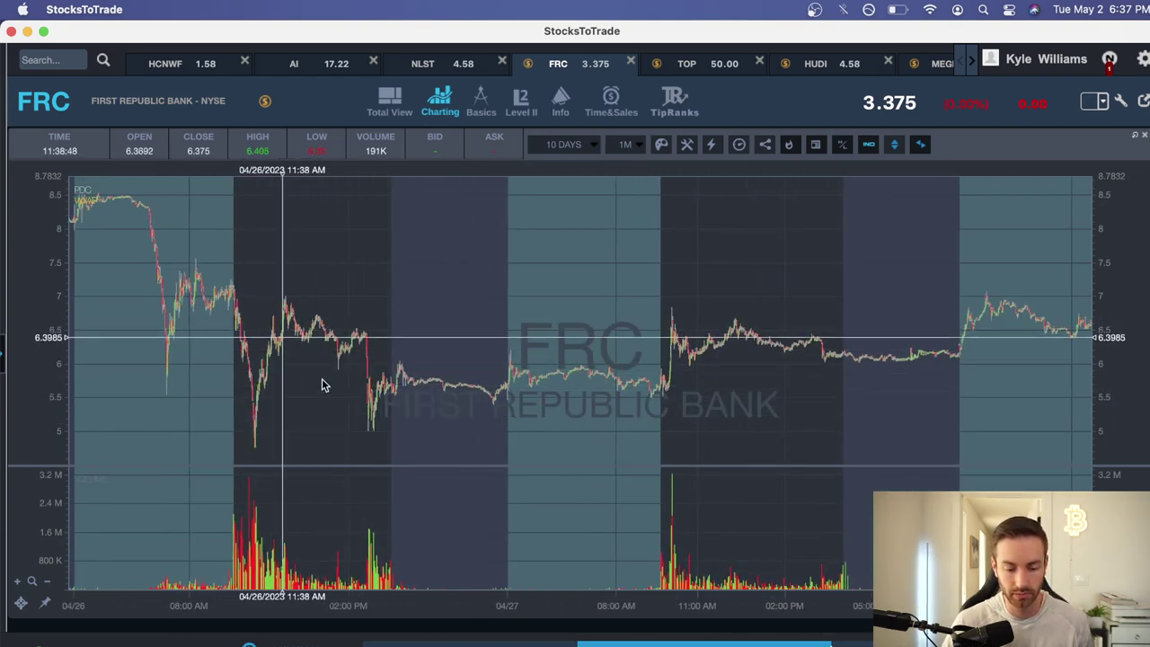
scroll(431, 368, "right", 10)
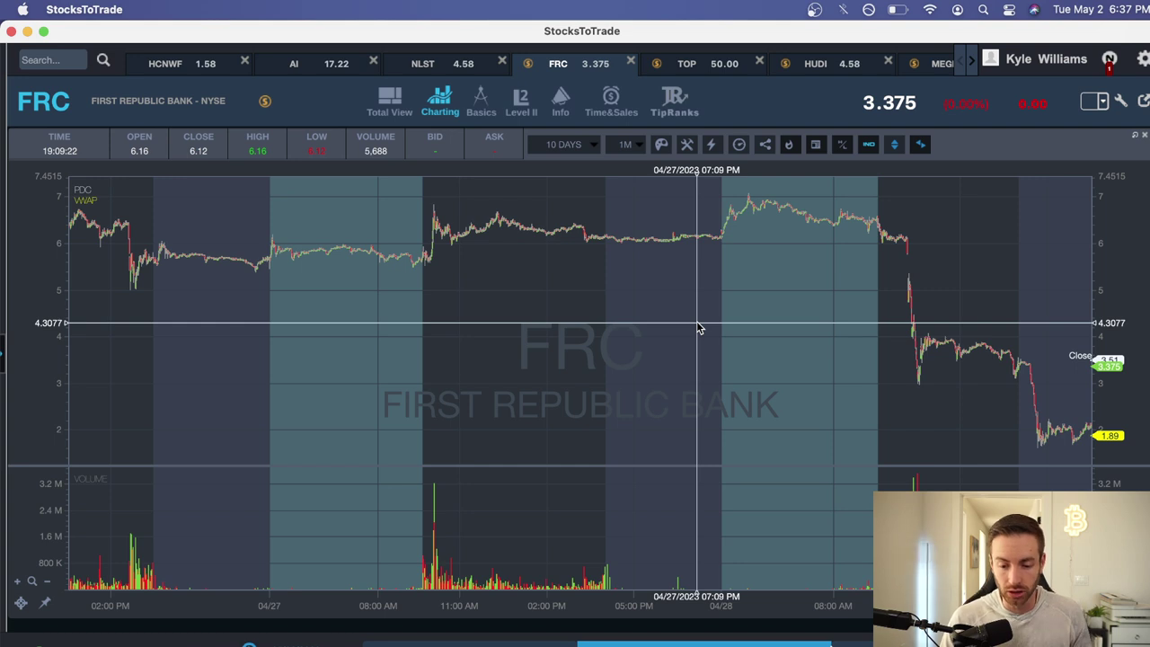
Scan FRC's chart through the May 1 premarket, and switch to Preview to enlarge the FRC 2.png trade screenshot
scroll(709, 320, "right", 3)
scroll(709, 320, "right", 8)
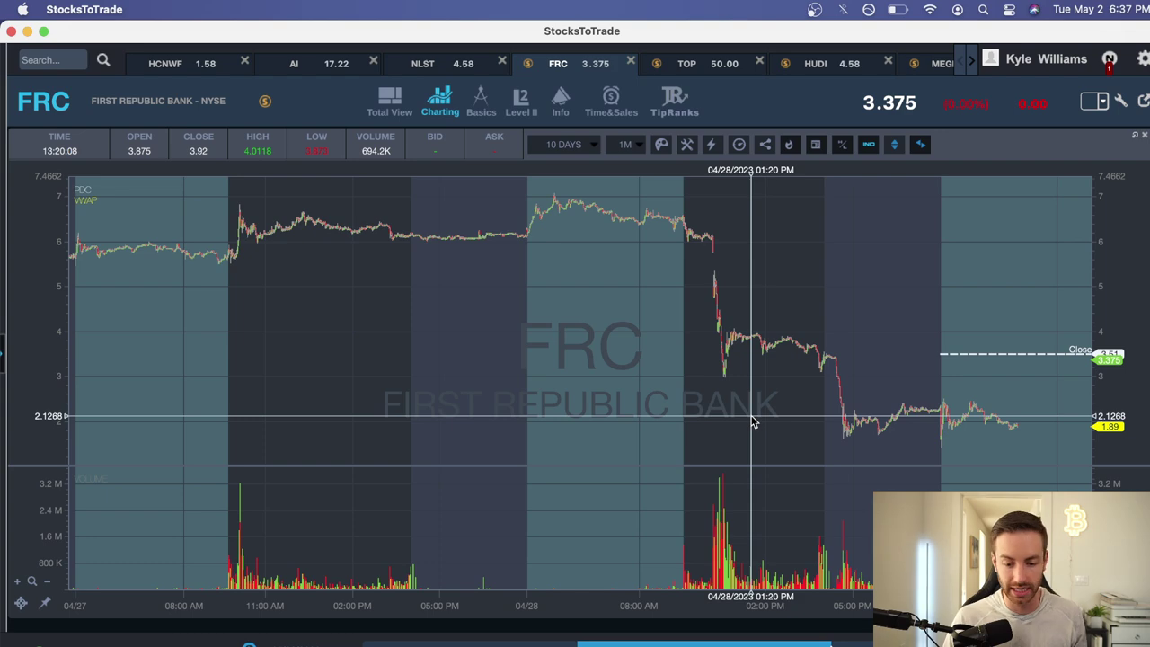
key("super+Tab")
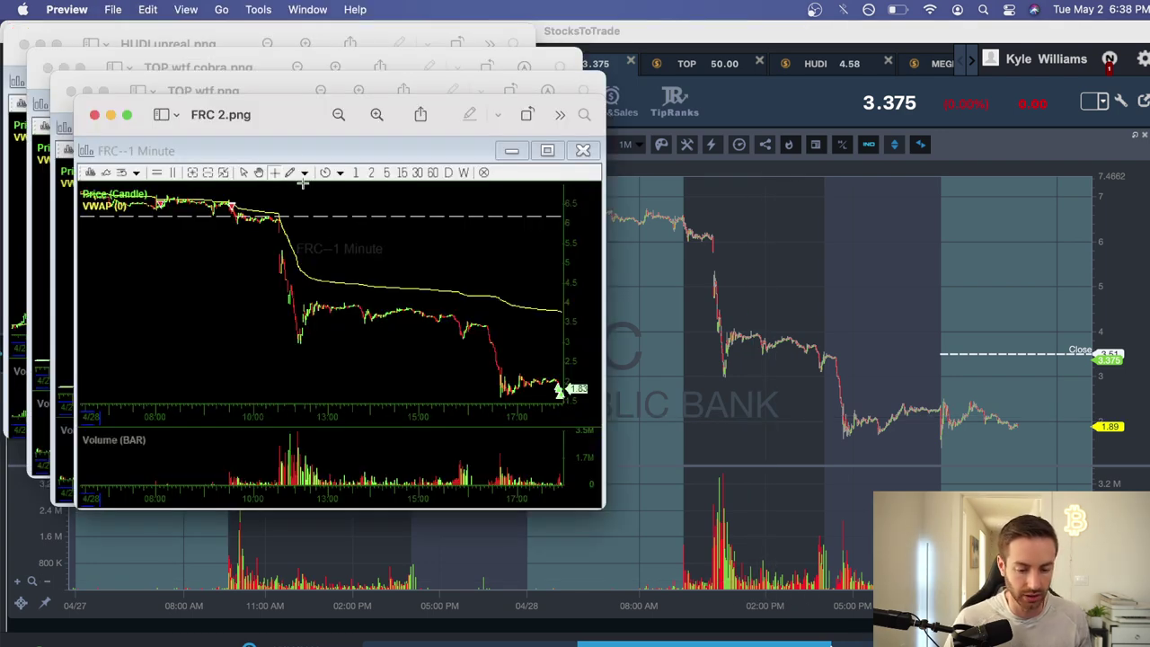
left_click_drag(276, 133, 270, 103)
left_click_drag(597, 477, 999, 645)
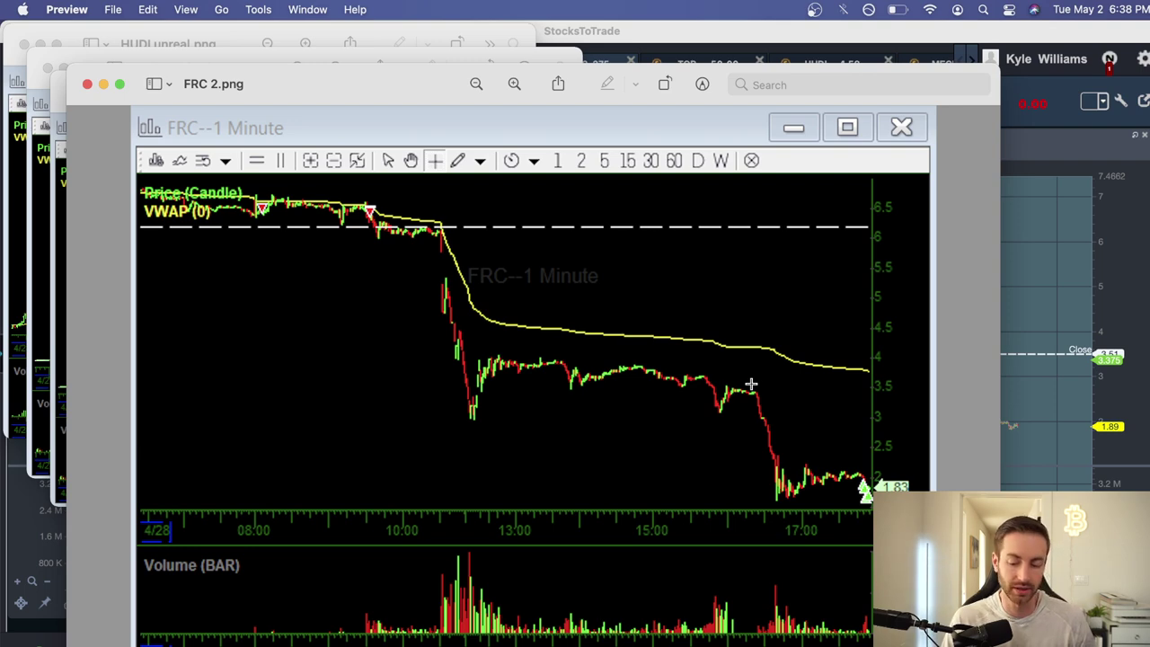
Highlight FRC's after-hours drop and the exit markers in FRC 2.png, clear the selection and close the screenshot
left_click_drag(751, 387, 808, 494)
left_click(834, 442)
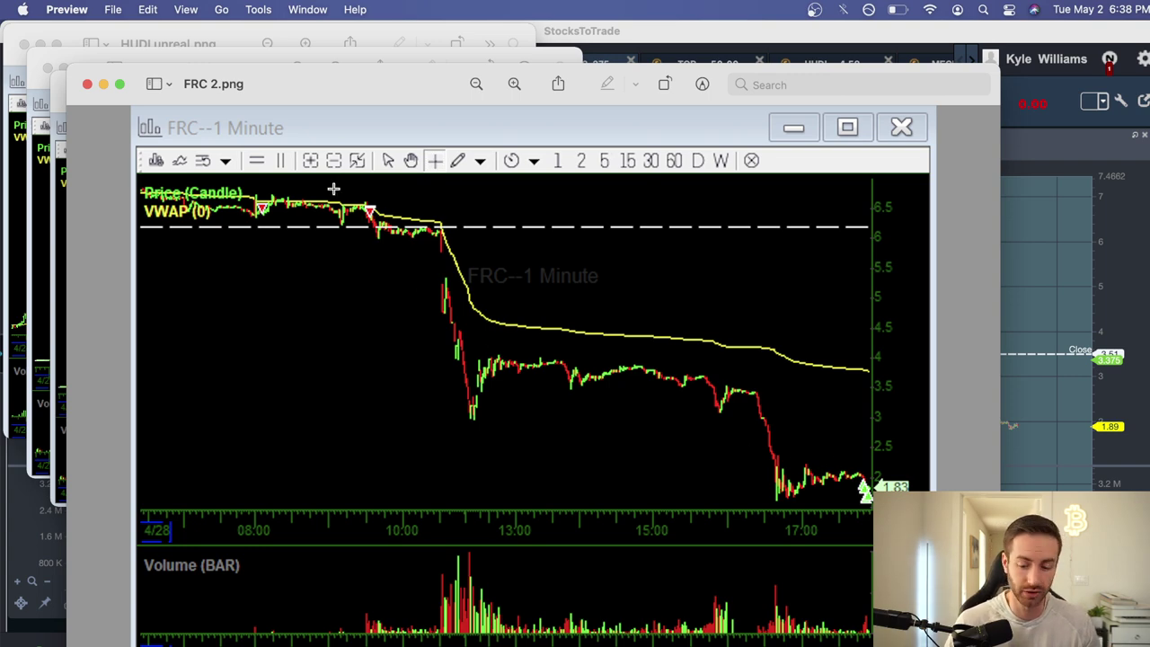
left_click(88, 83)
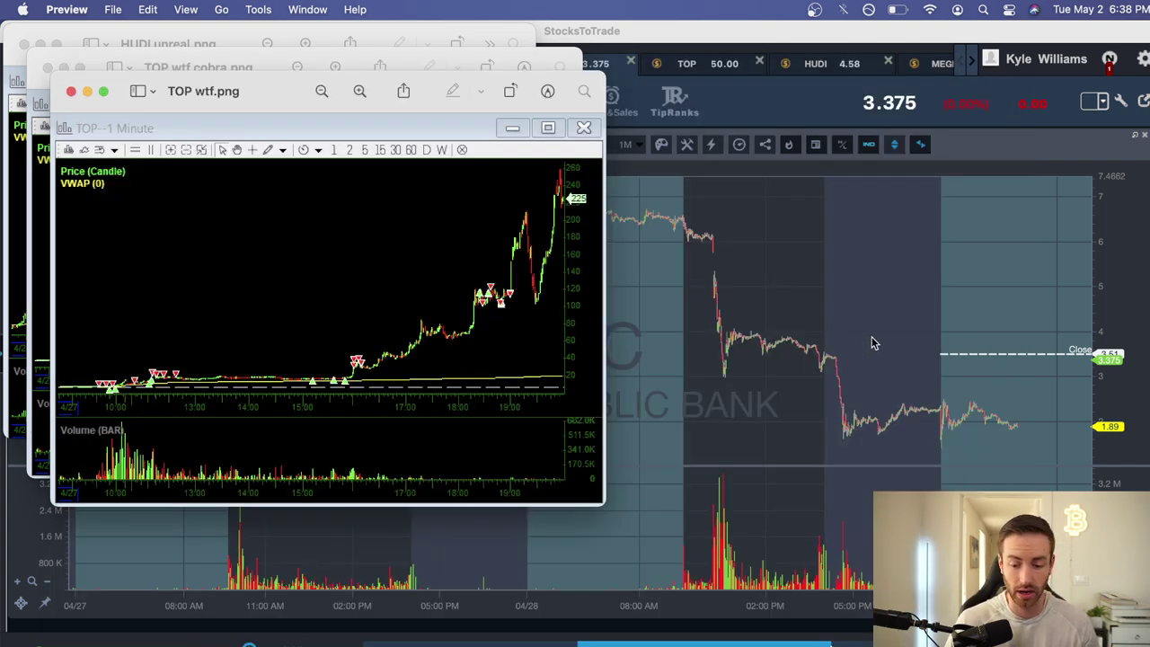
Return to StocksToTrade and examine FRC's May 1 premarket alongside its April 28 regular and after-hours sessions
left_click(872, 339)
scroll(796, 390, "right", 5)
scroll(690, 422, "up", 2)
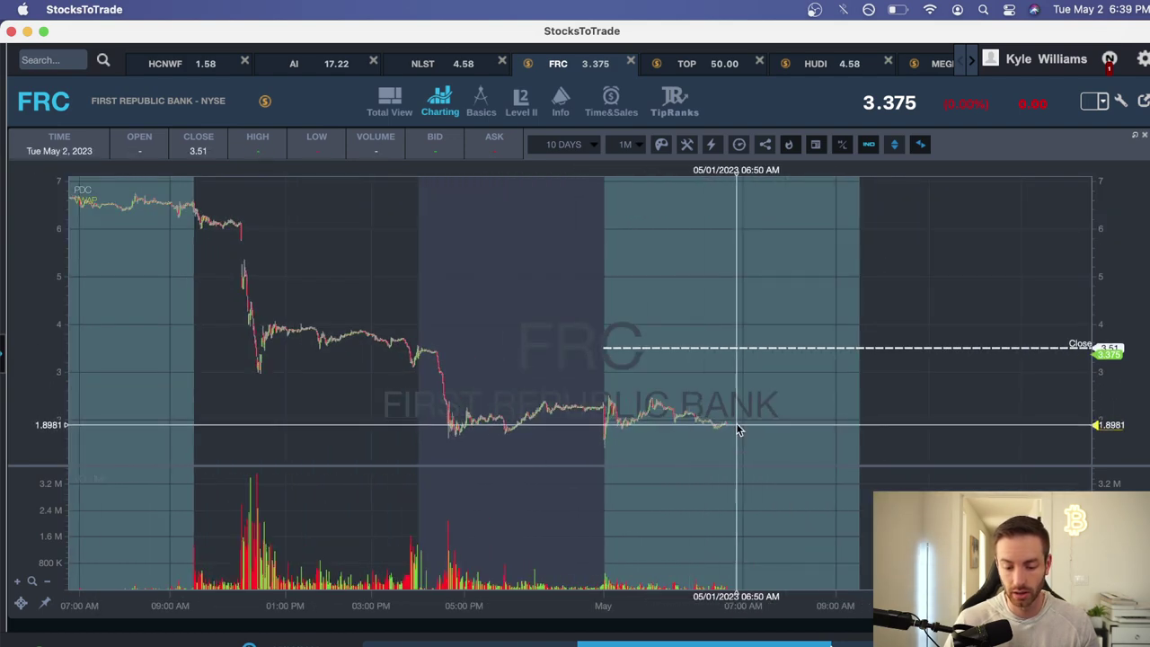
scroll(676, 419, "left", 5)
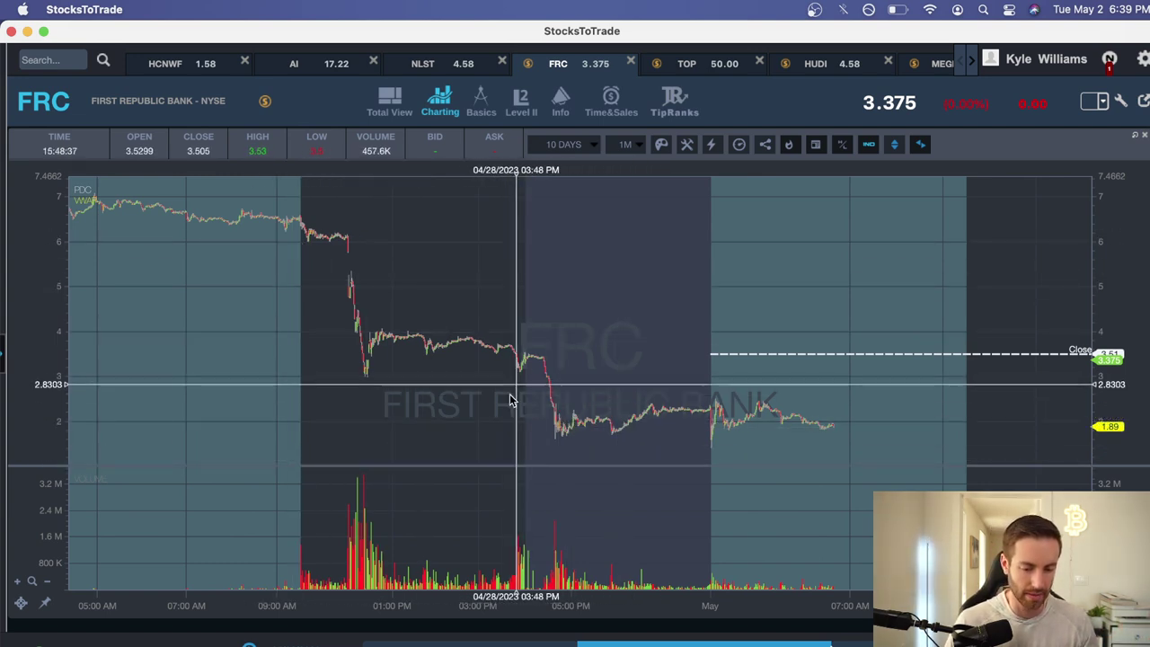
Open TOP's one-year daily chart and examine its price history from the October 2022 spike to the late-April breakout
left_click(676, 65)
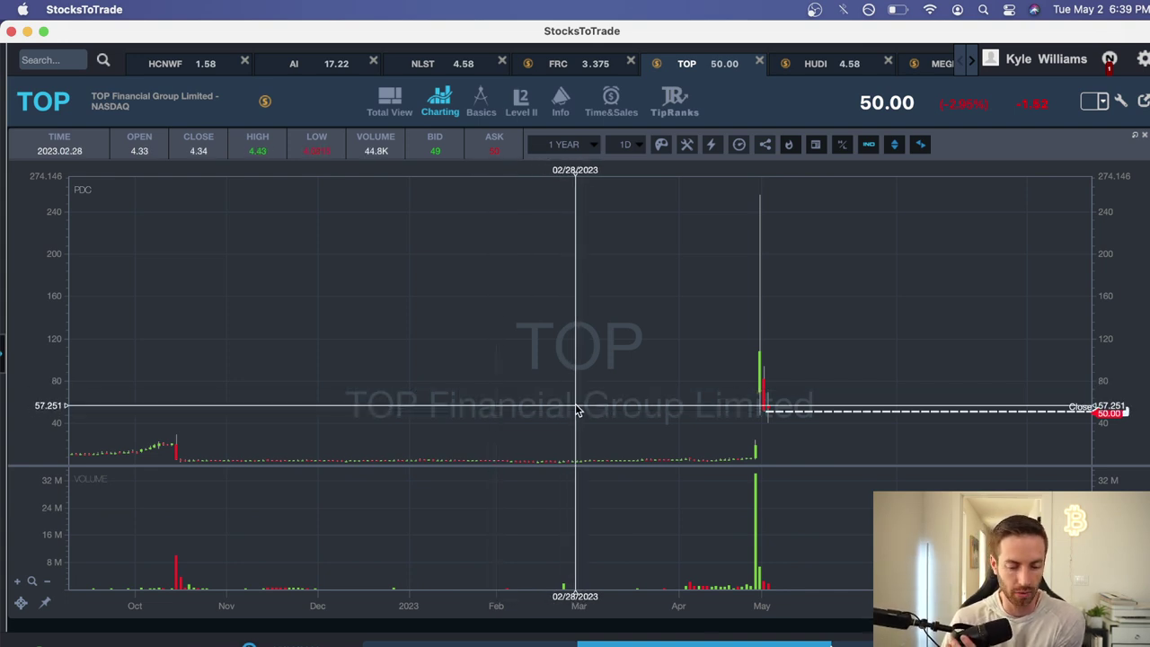
scroll(556, 390, "up", 5)
scroll(633, 395, "left", 3)
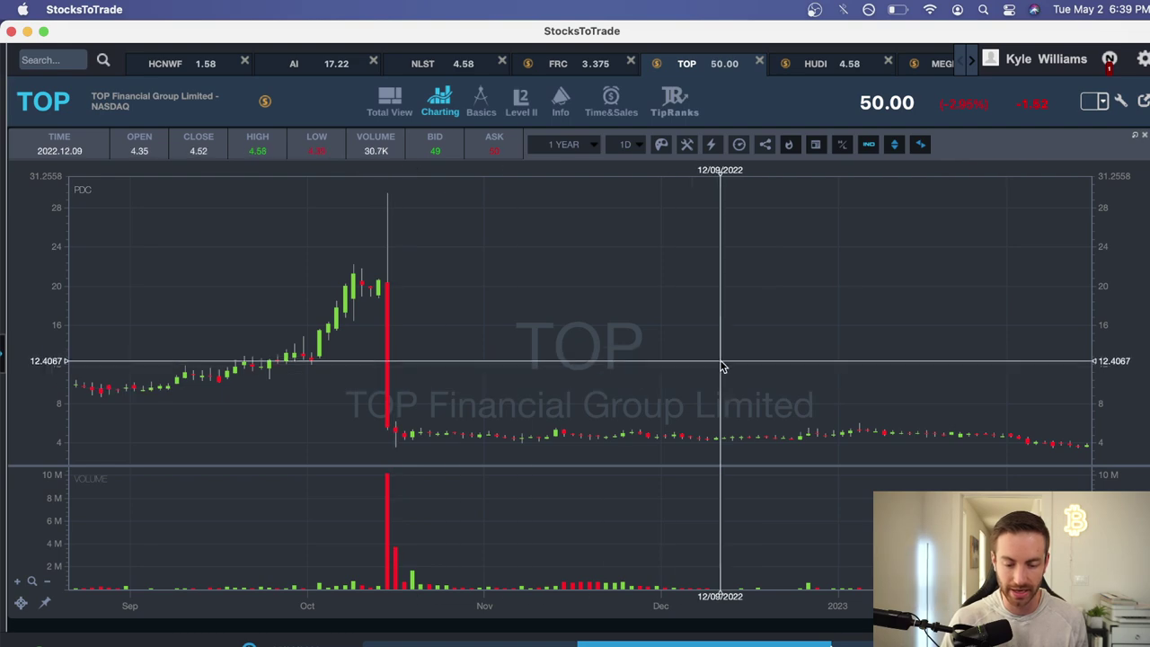
left_click_drag(724, 372, 246, 392)
left_click_drag(490, 376, 608, 378)
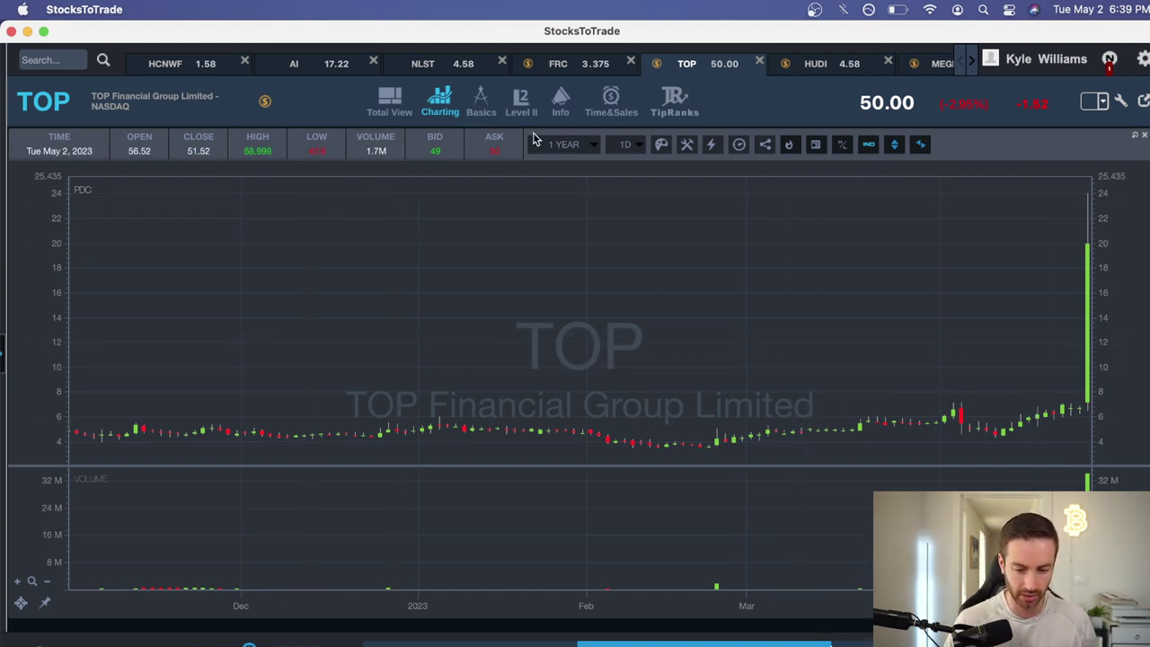
Set TOP's chart to 10 days with 1-minute candles and focus on the April 27 run
left_click(564, 144)
left_click(625, 145)
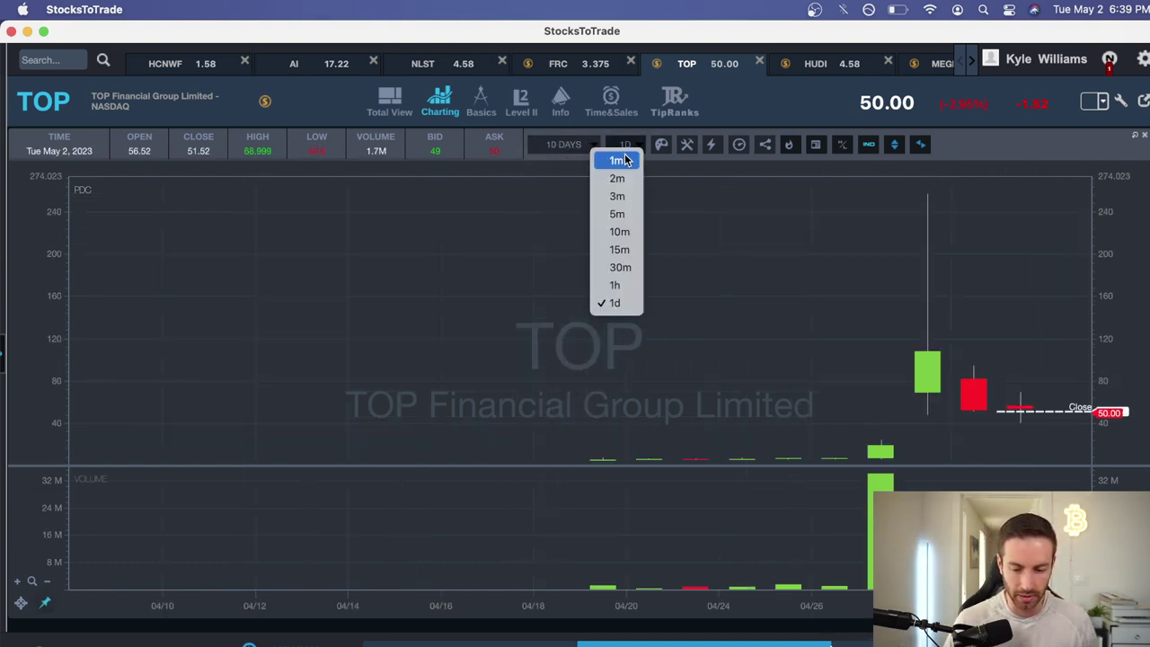
left_click(618, 159)
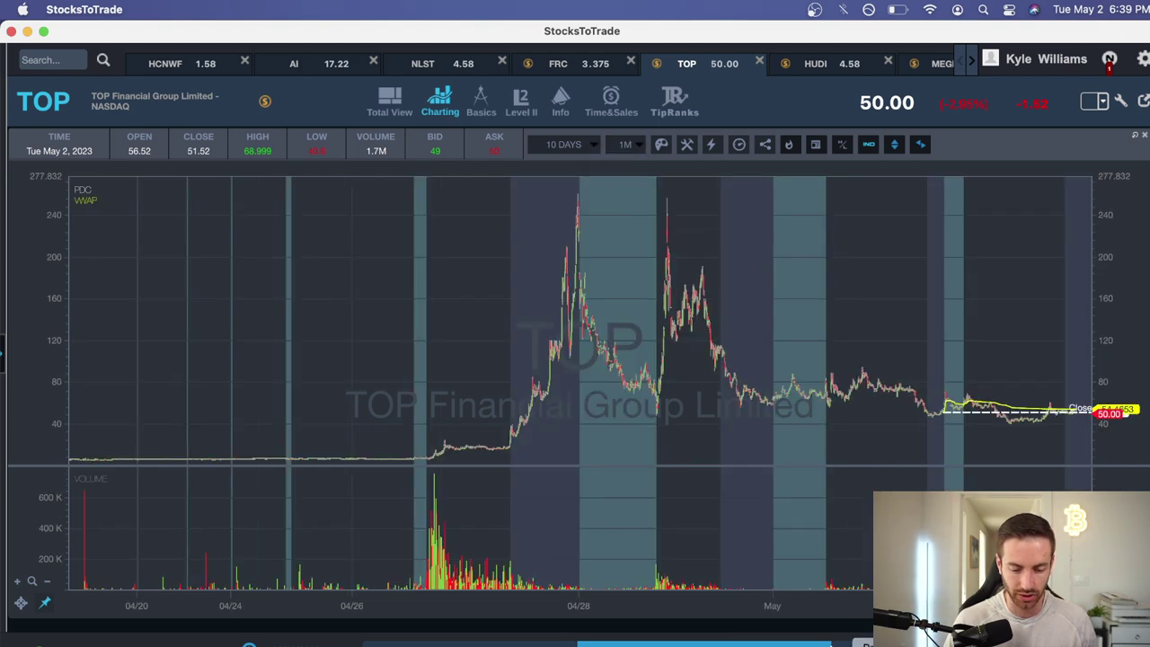
scroll(772, 417, "up", 5)
scroll(796, 418, "up", 3)
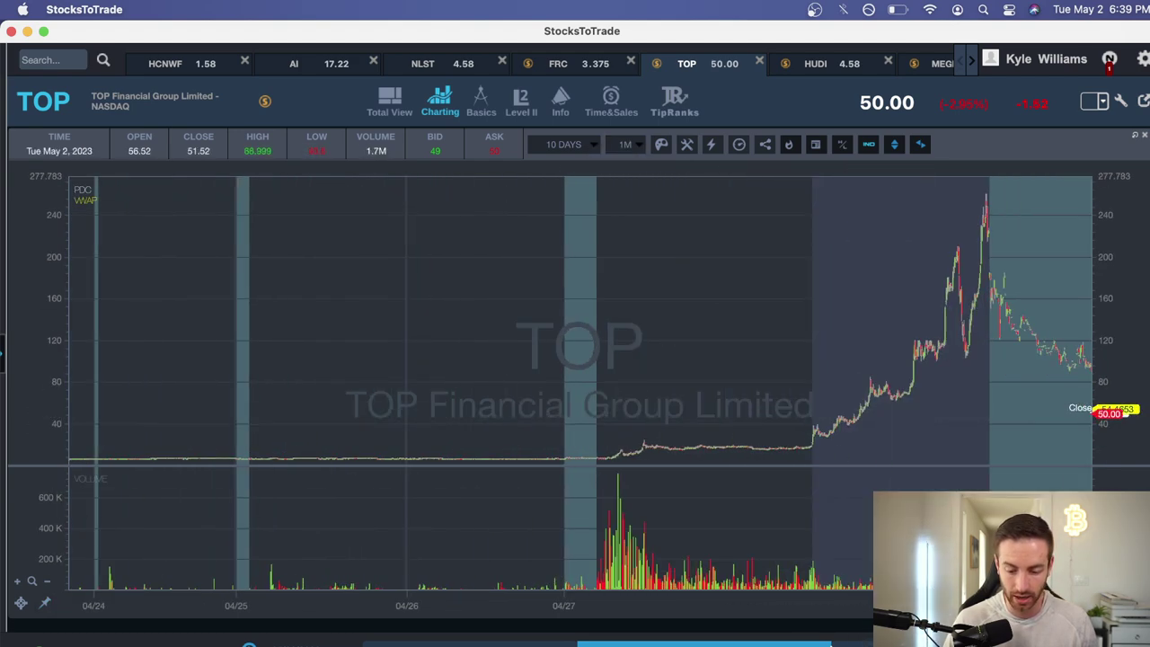
Switch to Preview and enlarge the TOP wtf.png trade screenshot
key("super+Tab")
left_click_drag(273, 98, 238, 47)
left_click_drag(575, 450, 1077, 646)
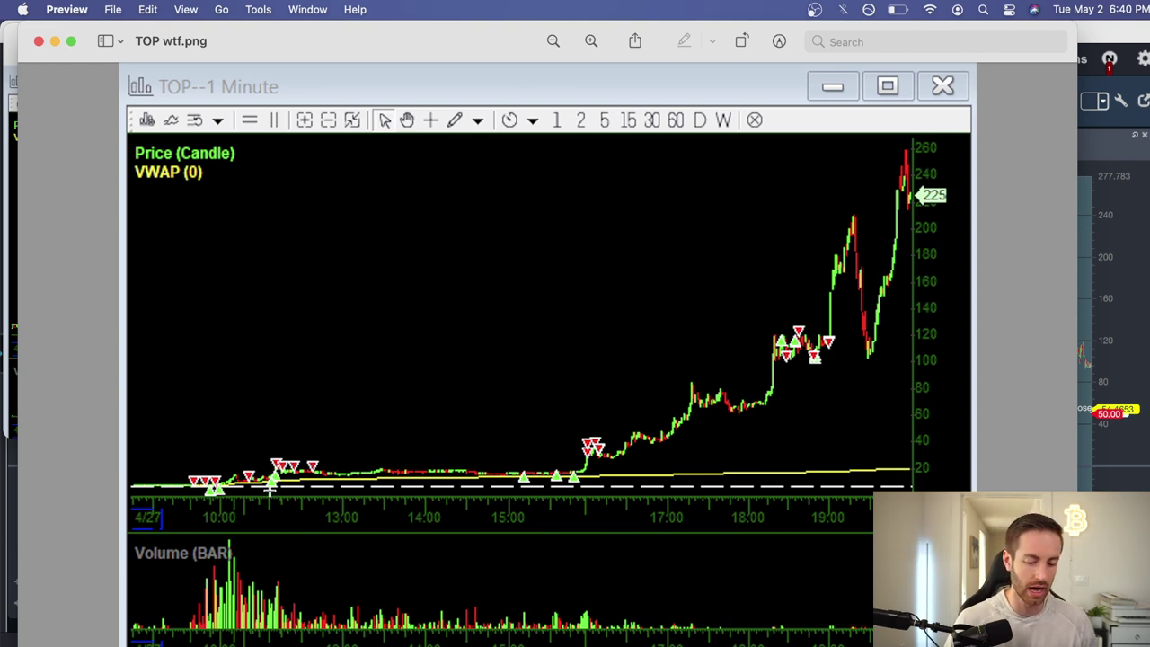
Highlight the TOP trades made before and around 16:00 and those between 18:00 and 19:00 in TOP wtf.png
left_click_drag(510, 474, 592, 492)
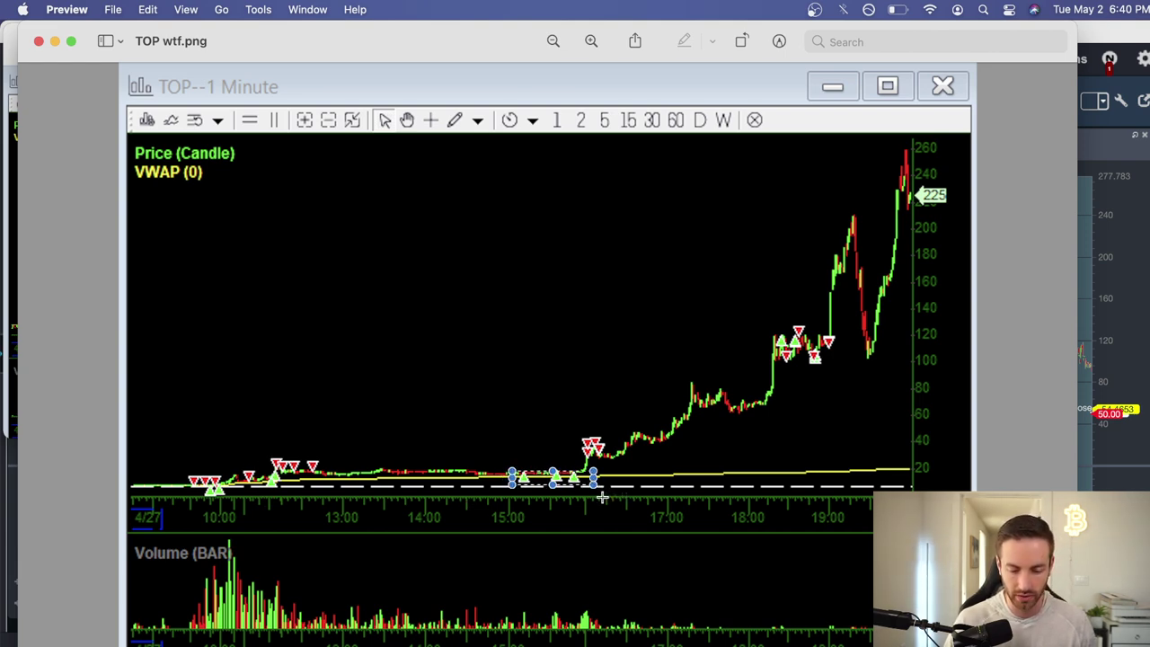
left_click_drag(539, 461, 592, 492)
left_click_drag(547, 423, 607, 483)
left_click(686, 462)
left_click_drag(763, 328, 858, 366)
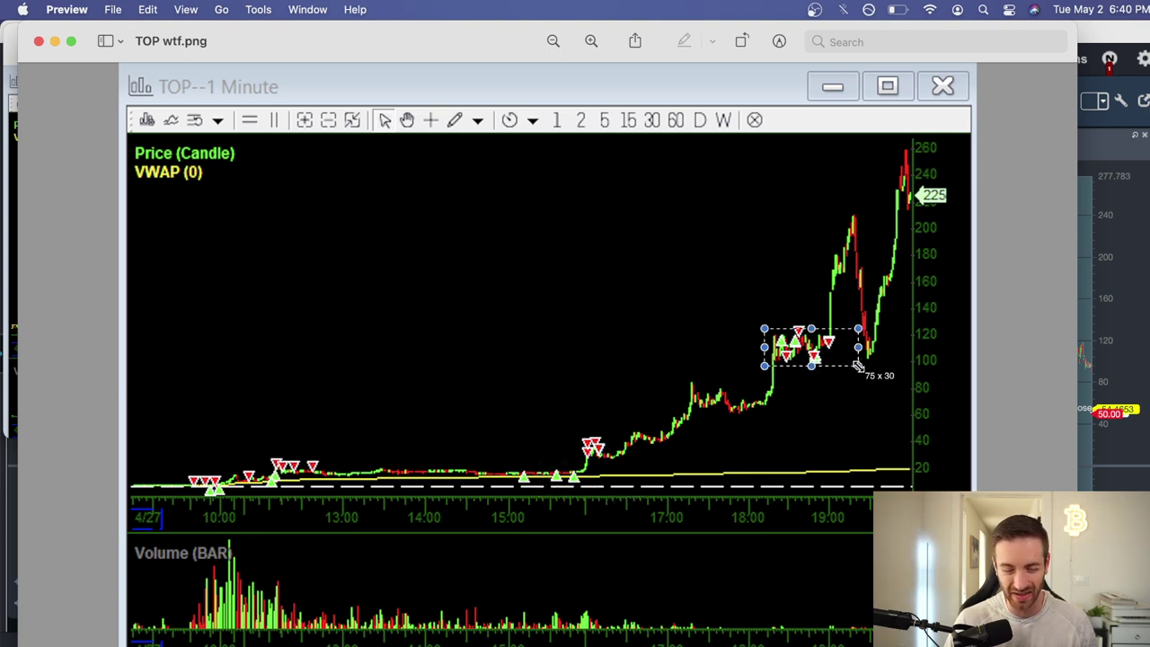
left_click(793, 421)
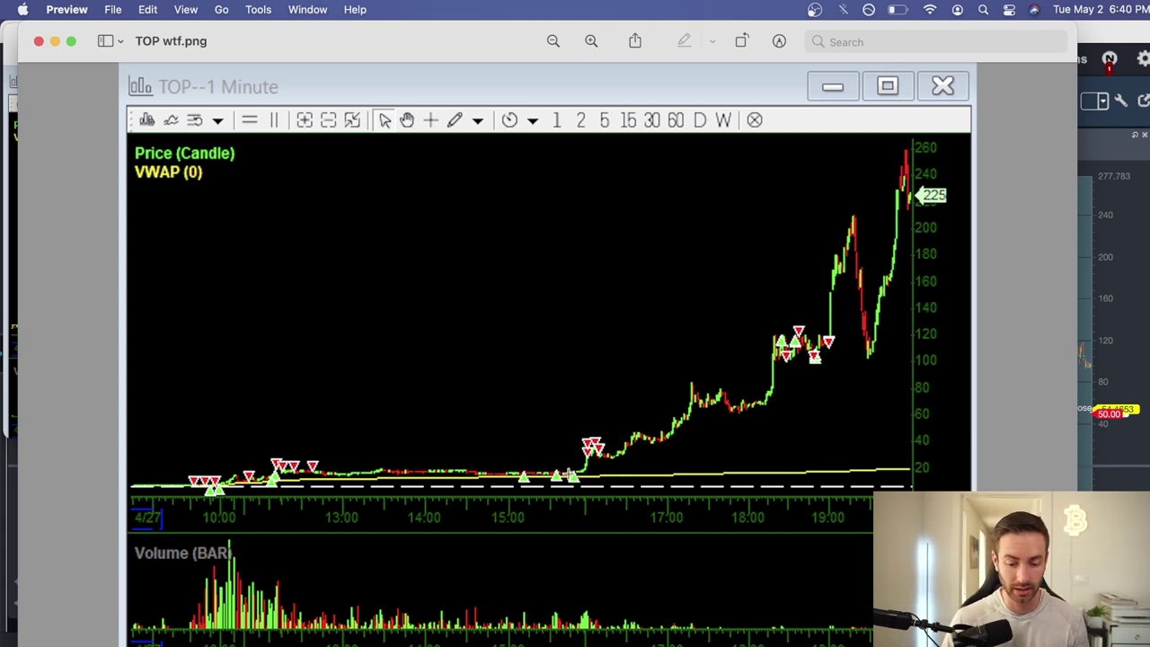
Highlight the trades just before 16:00 and the morning trades in TOP wtf.png, and close the screenshot
left_click_drag(513, 468, 606, 503)
left_click(660, 475)
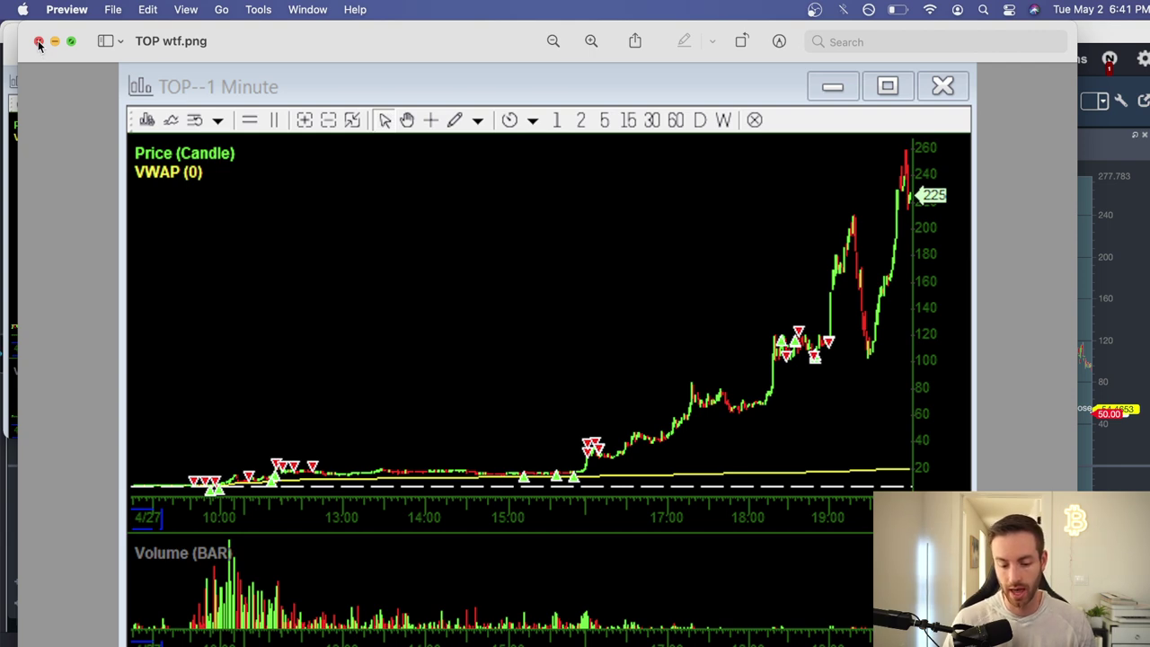
left_click_drag(157, 446, 334, 517)
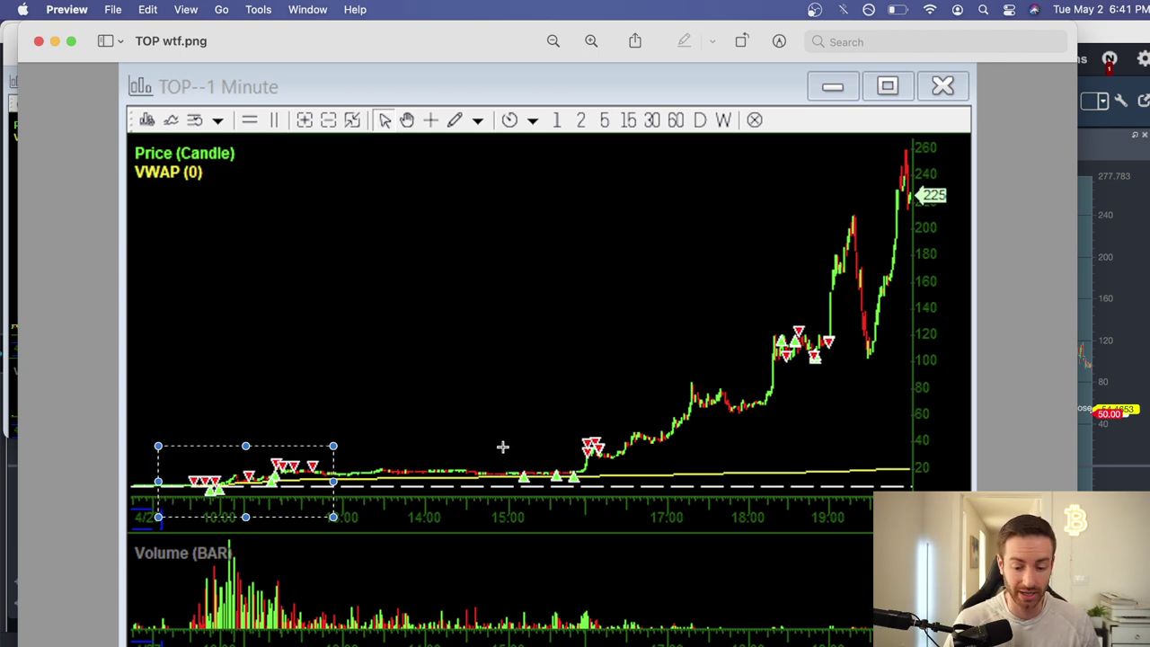
left_click(493, 444)
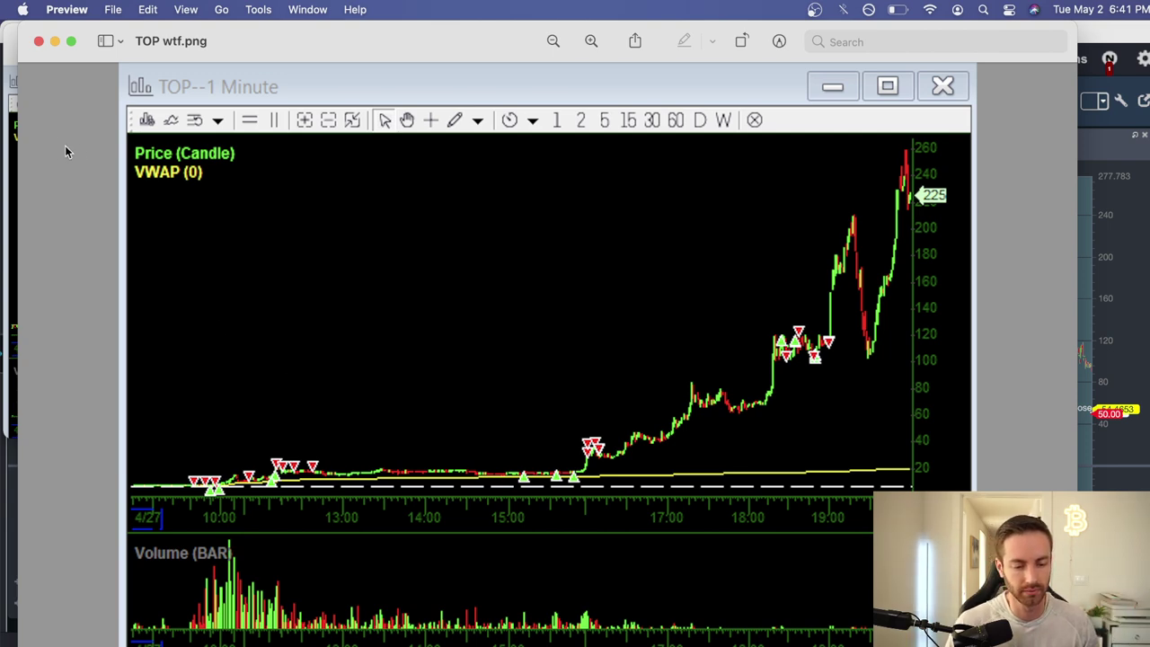
left_click(39, 42)
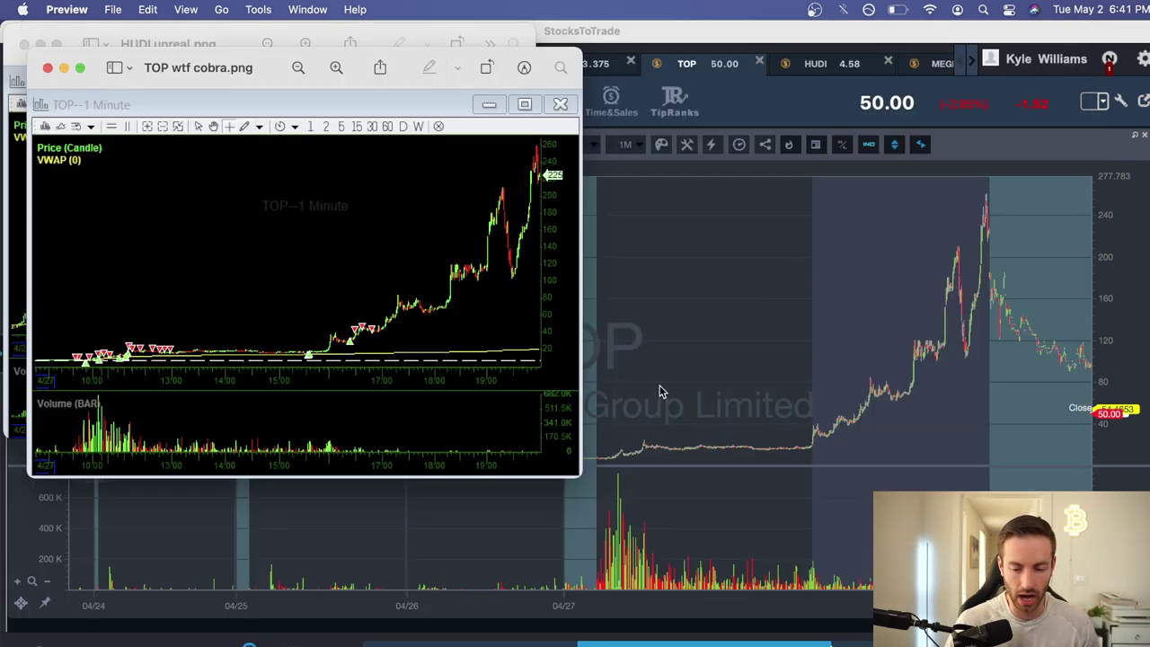
Enlarge TOP wtf cobra.png and highlight the trades made between 16:00 and 17:00
left_click_drag(204, 70, 198, 49)
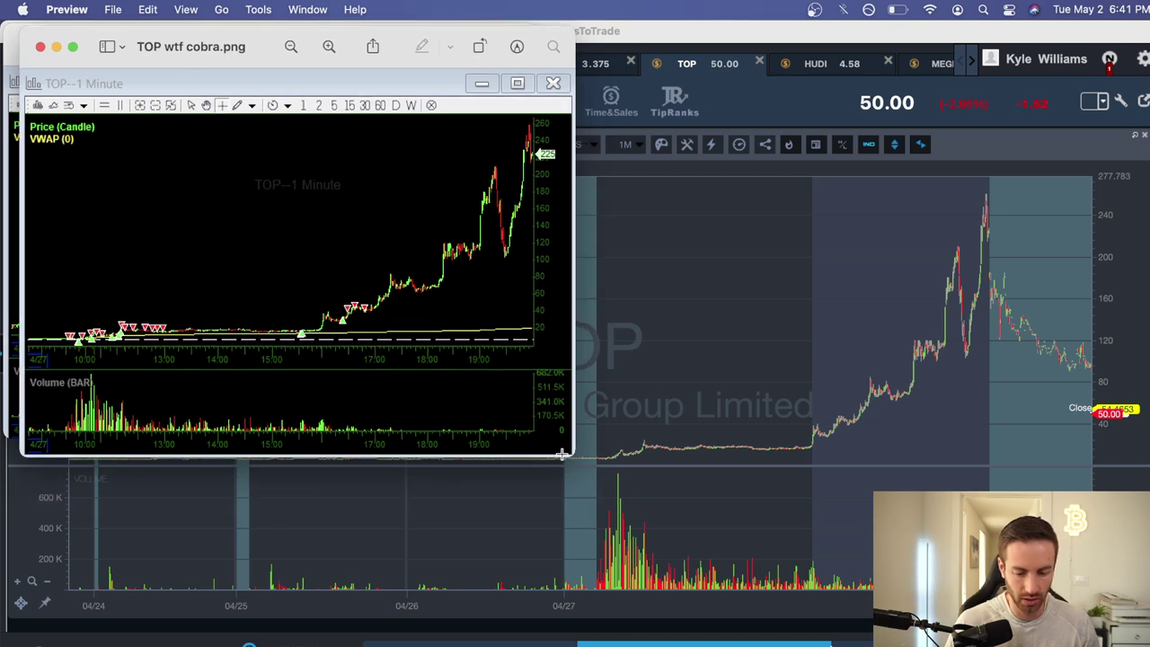
left_click_drag(571, 456, 1004, 646)
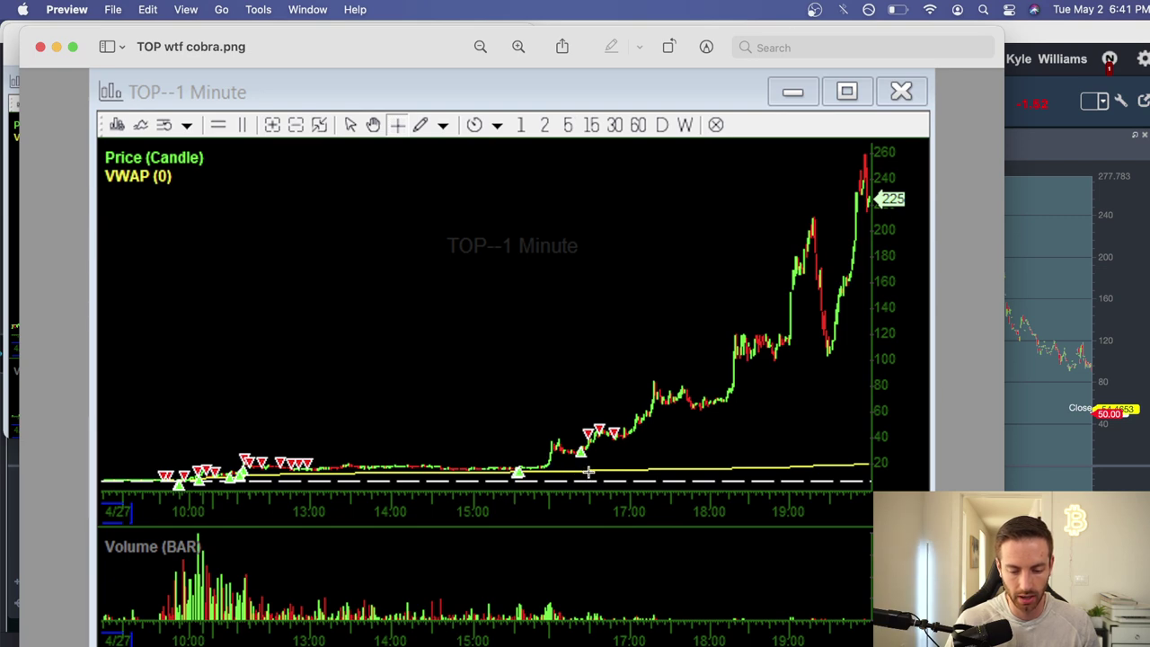
left_click_drag(578, 423, 626, 468)
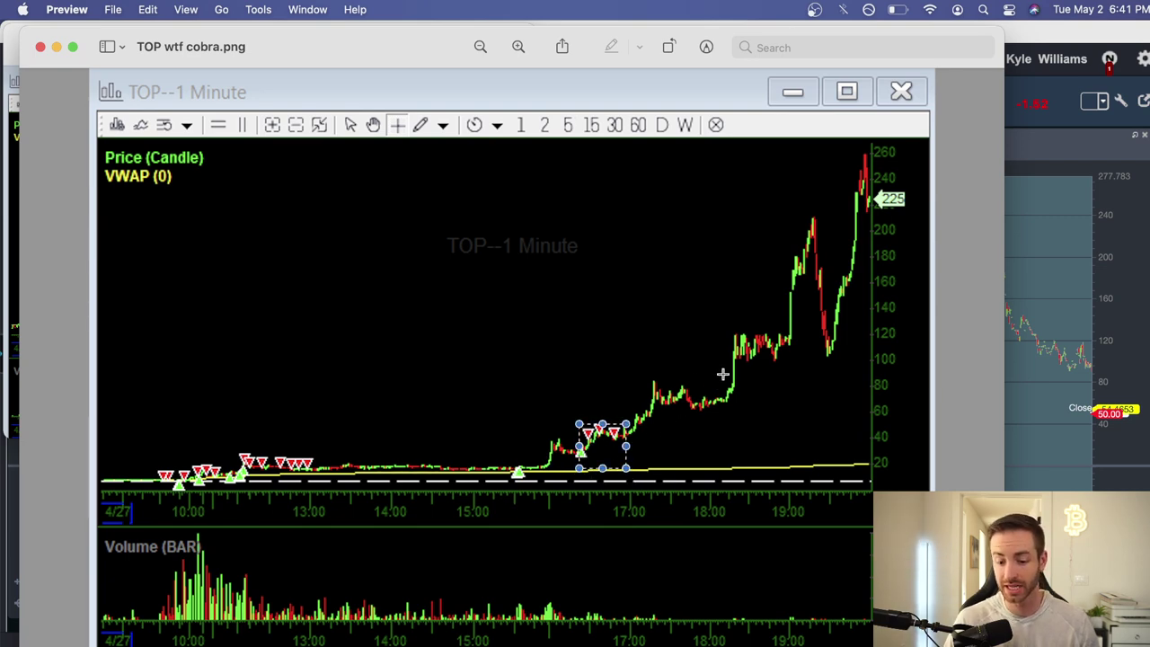
left_click_drag(541, 405, 665, 470)
Return to StocksToTrade and examine TOP's April 28 premarket, regular-session spike and after-hours fade into May 1
key("super+w")
scroll(744, 310, "right", 10)
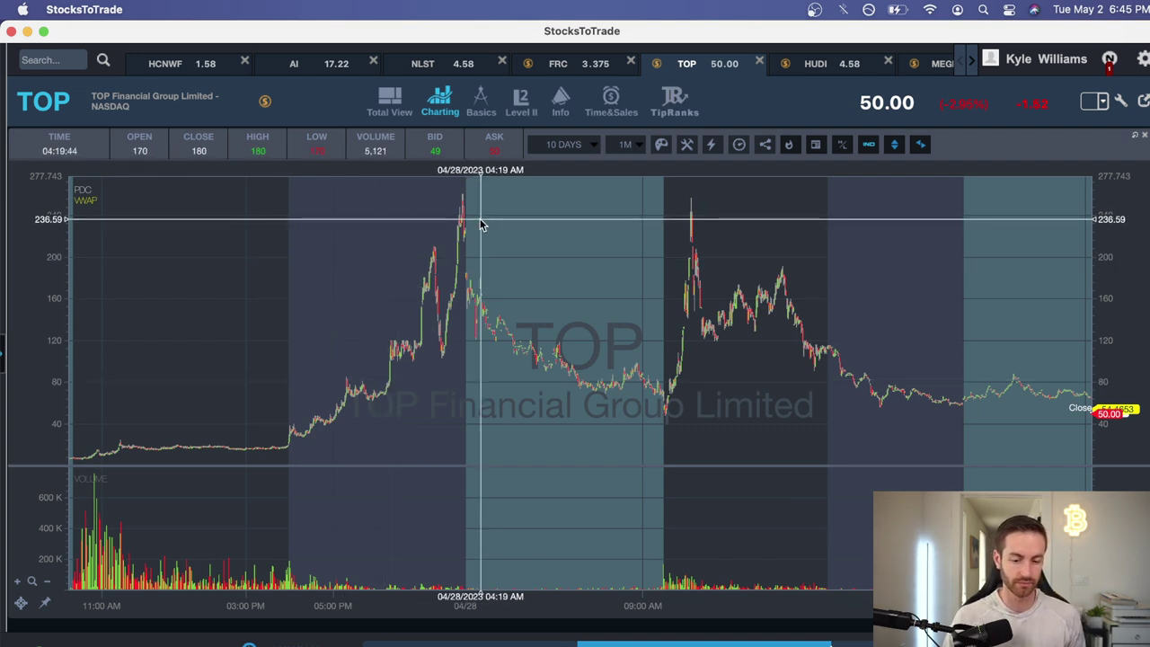
scroll(629, 310, "right", 5)
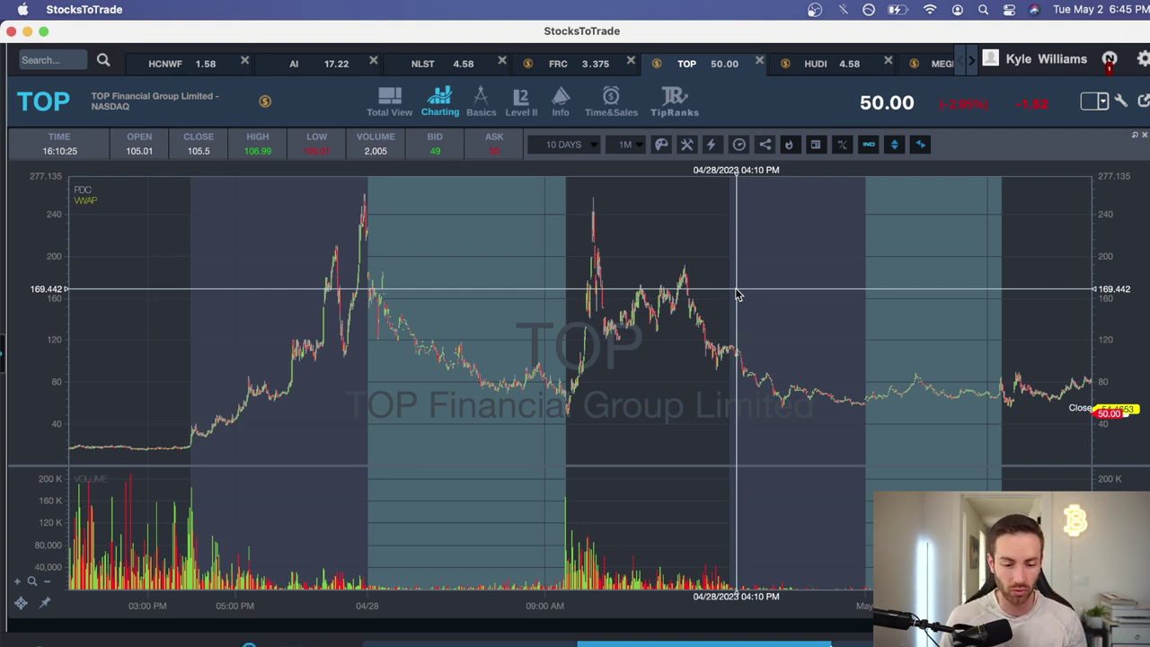
scroll(766, 317, "right", 5)
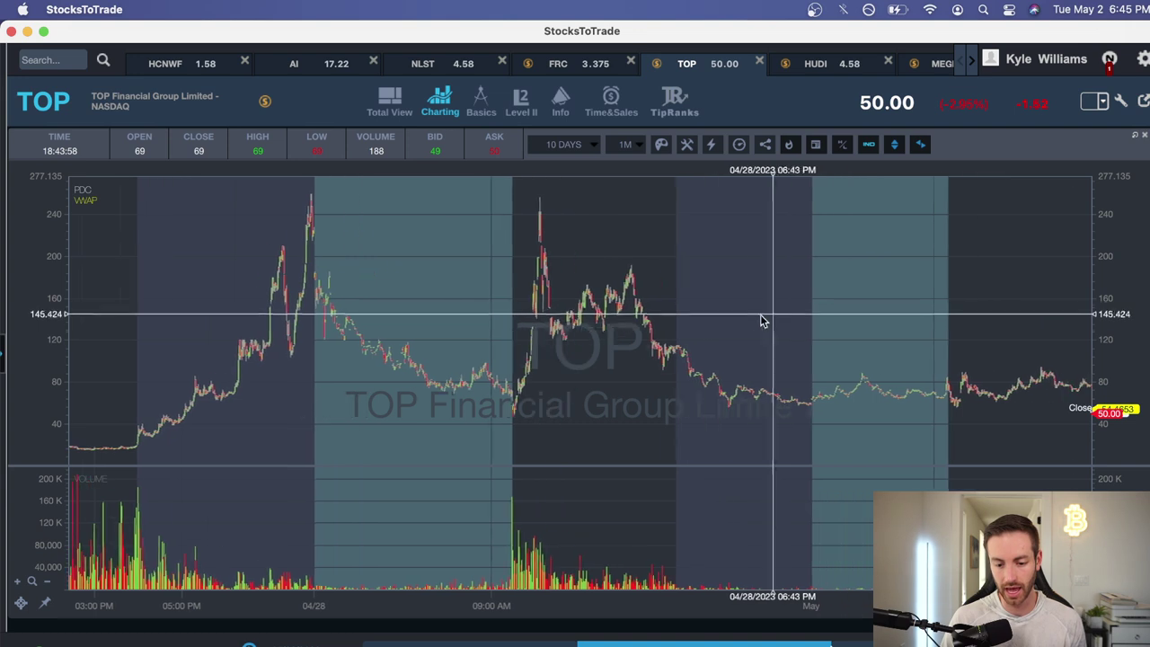
scroll(784, 331, "right", 3)
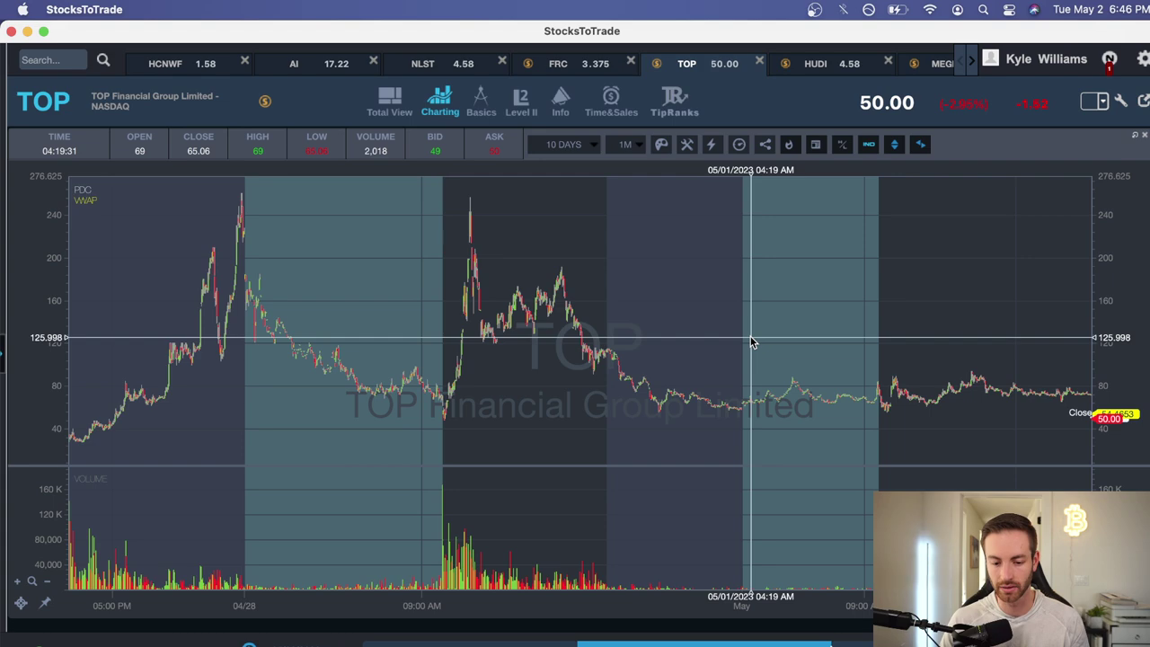
Compare TOP's April 27 and 28 spikes with its May 1 and May 2 price action
scroll(753, 342, "left", 10)
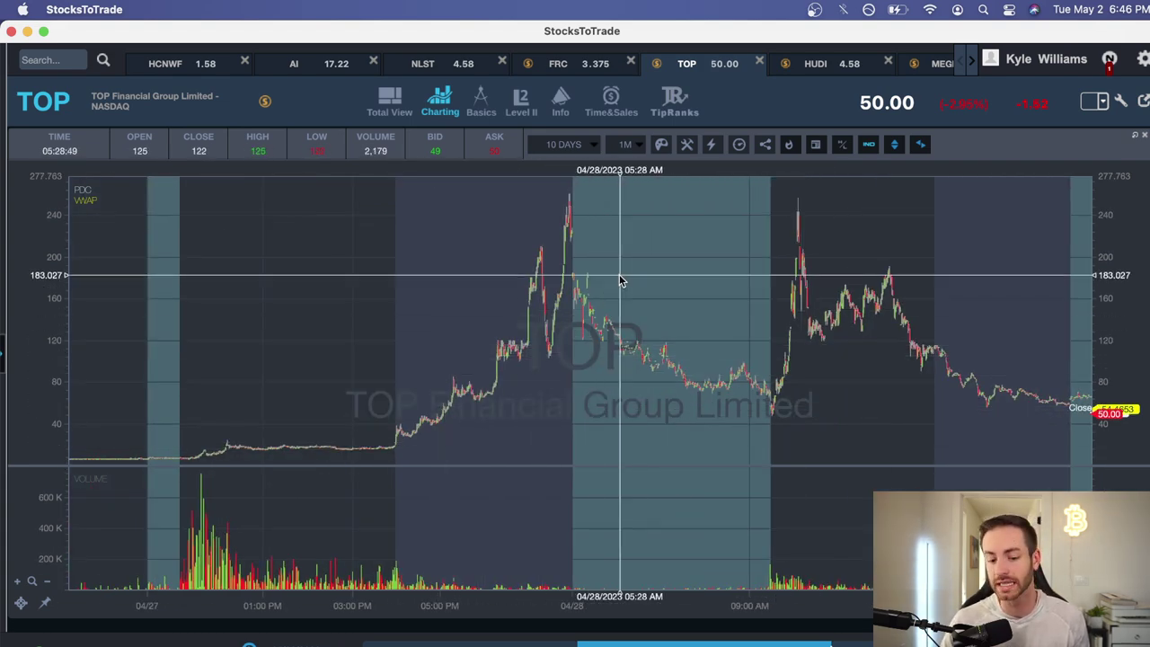
left_click_drag(952, 260, 547, 398)
left_click_drag(742, 347, 418, 380)
left_click_drag(493, 380, 513, 359)
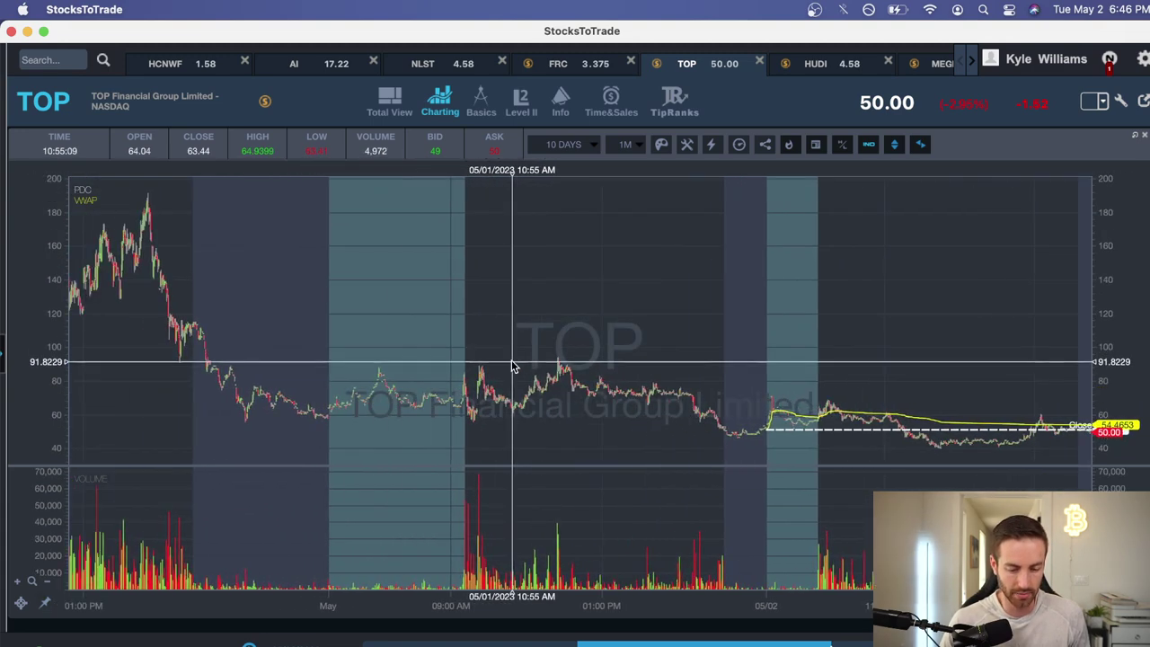
left_click_drag(590, 380, 904, 398)
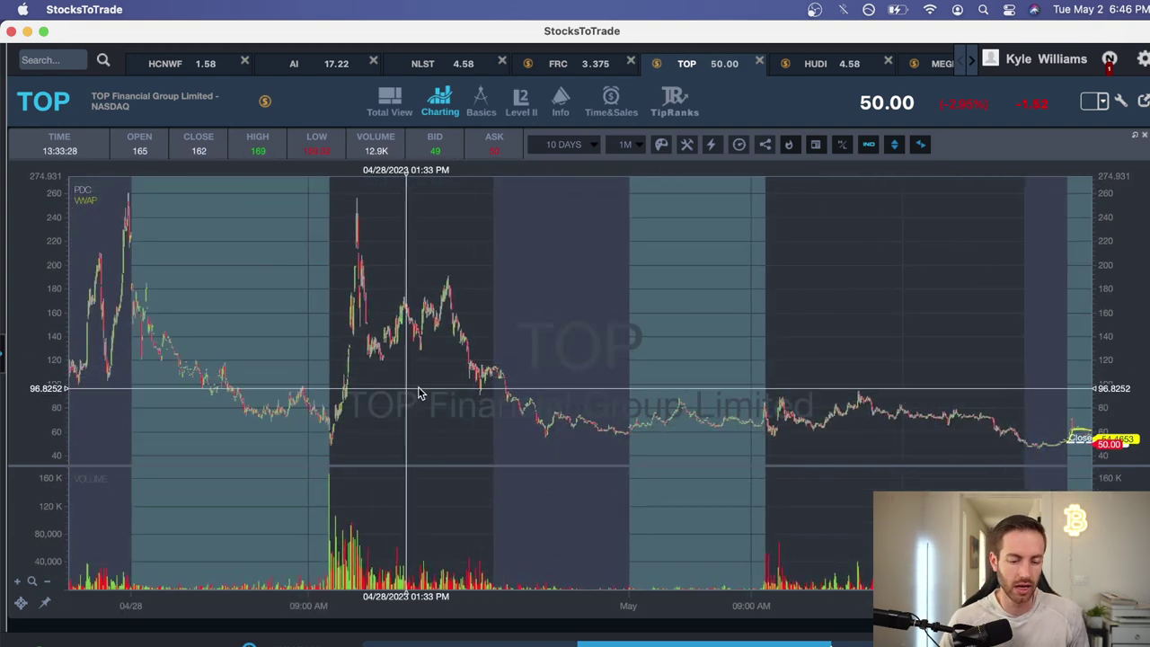
left_click_drag(412, 388, 619, 384)
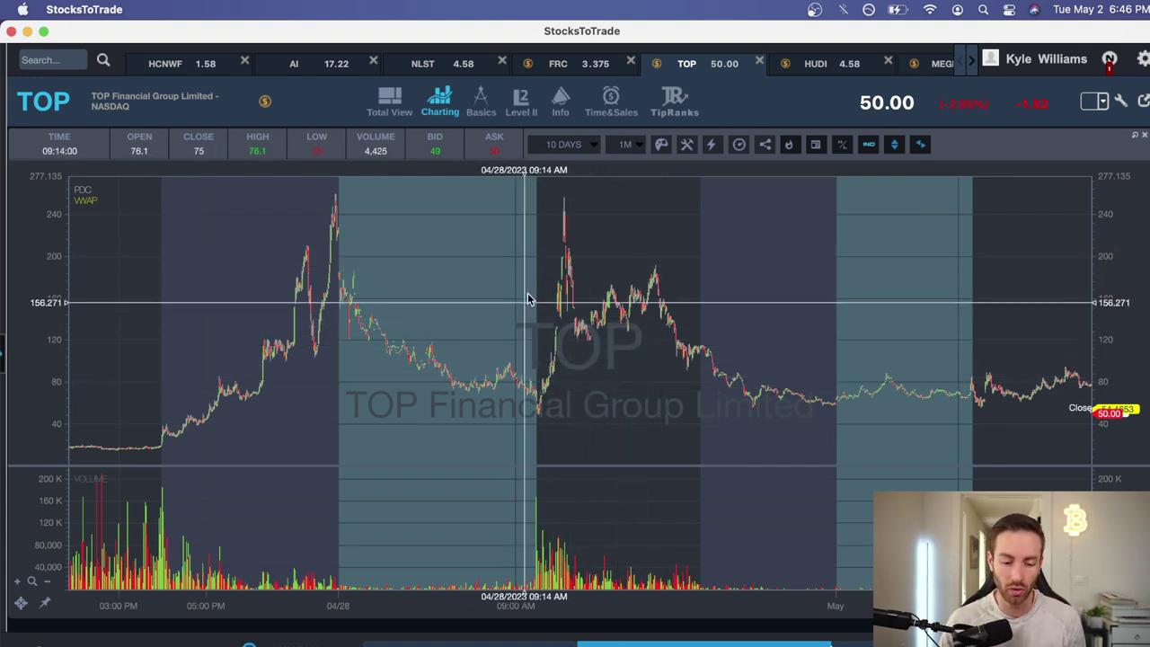
Open HUDI's daily chart, and close TOP wtf cobra.png in Preview to bring up the HUDI unreal.png screenshot
left_click(825, 64)
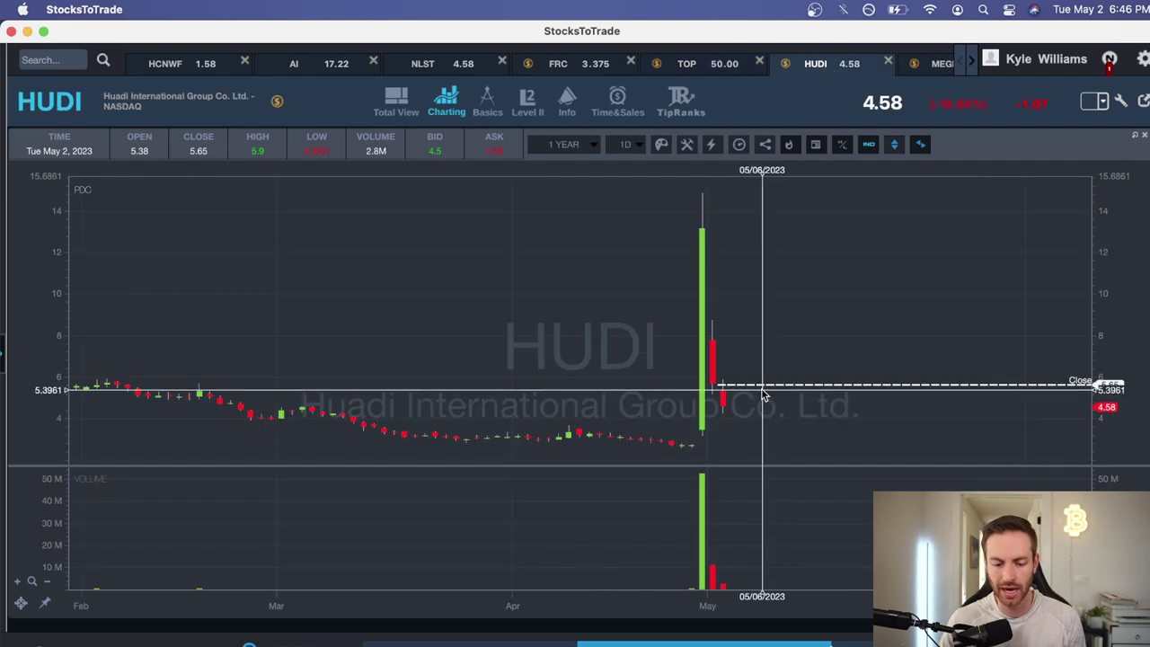
left_click_drag(762, 388, 718, 384)
key("super+Tab")
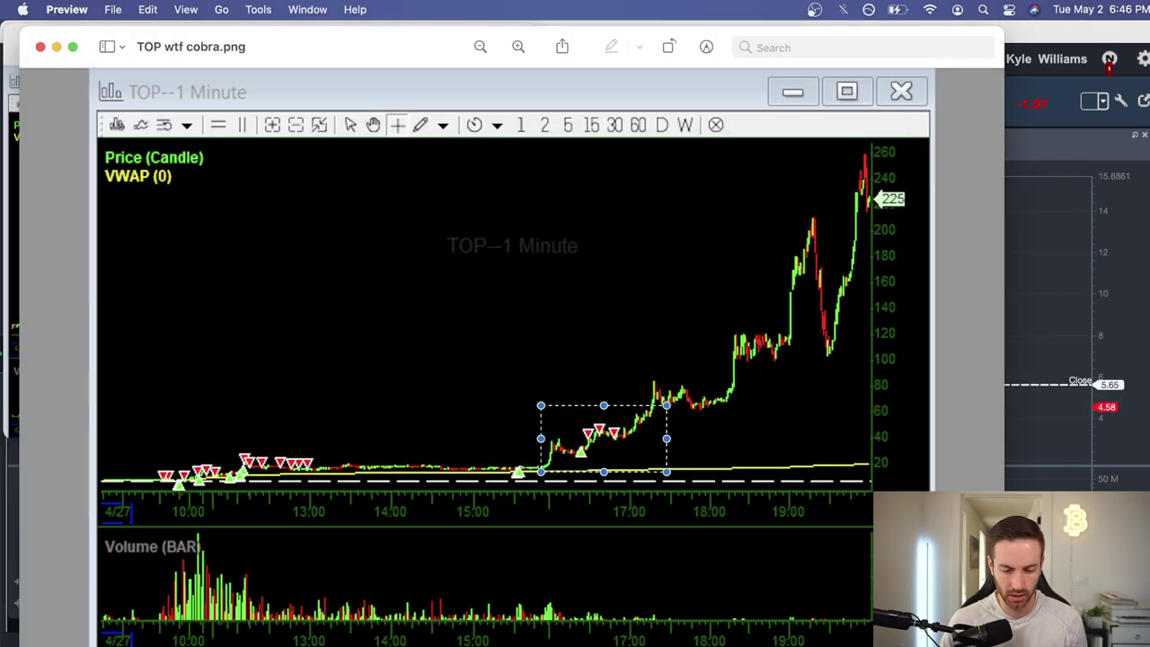
left_click(40, 46)
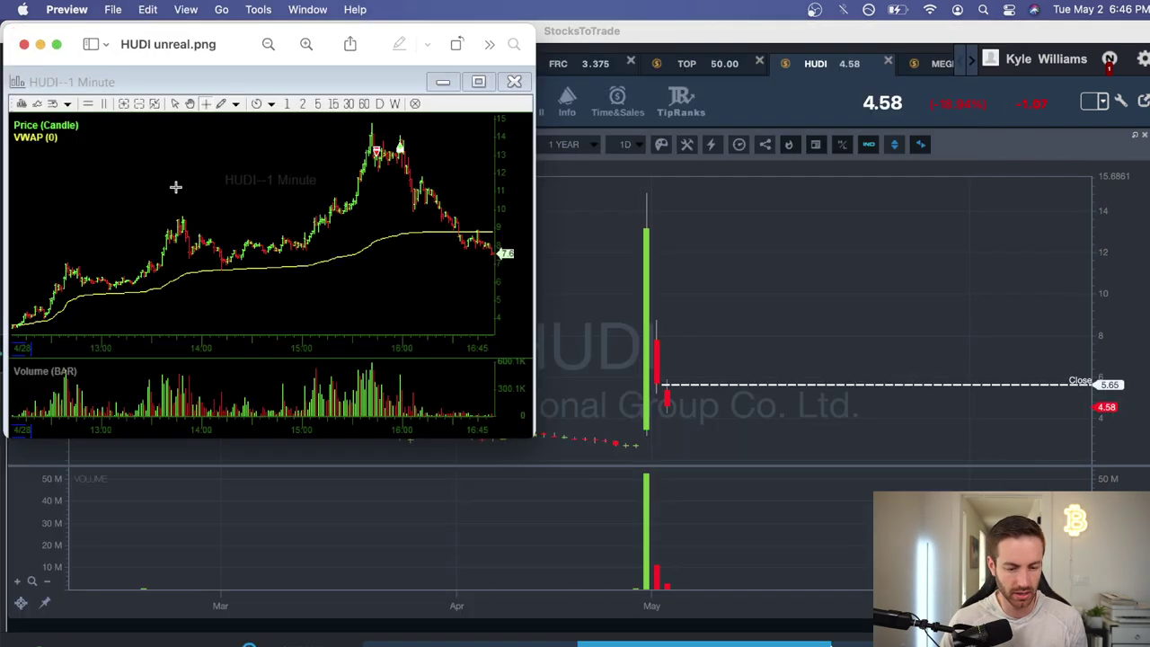
Enlarge HUDI unreal.png, highlight the price action around and after 16:00, and close the screenshot
left_click_drag(557, 432, 1048, 637)
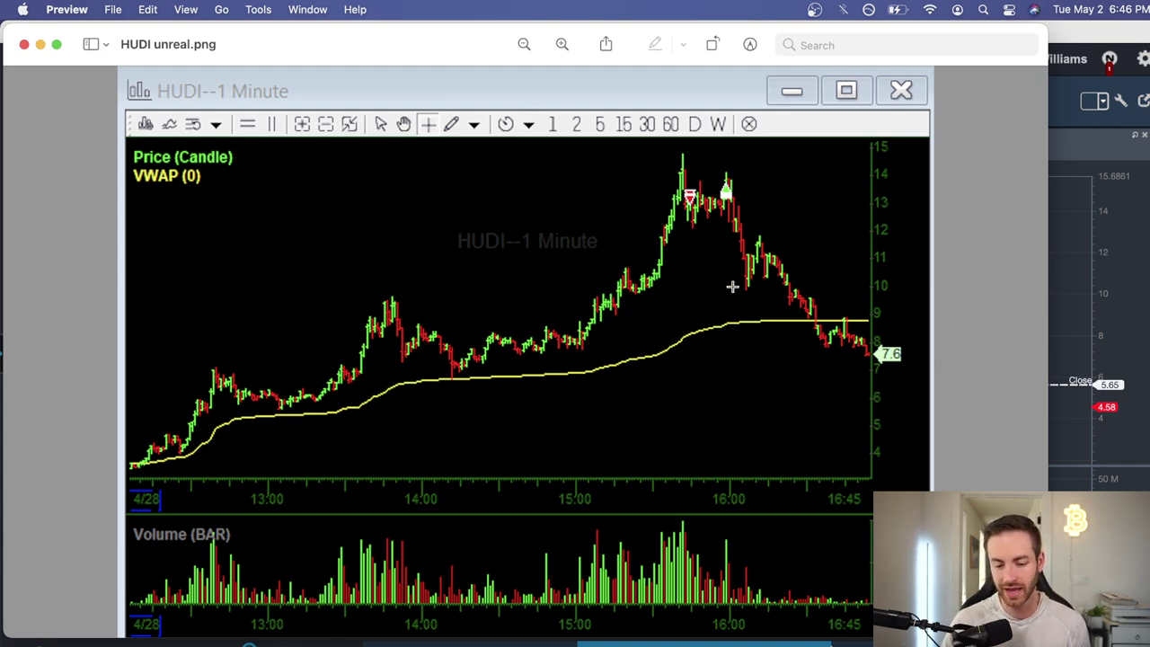
left_click_drag(670, 183, 849, 321)
left_click(803, 230)
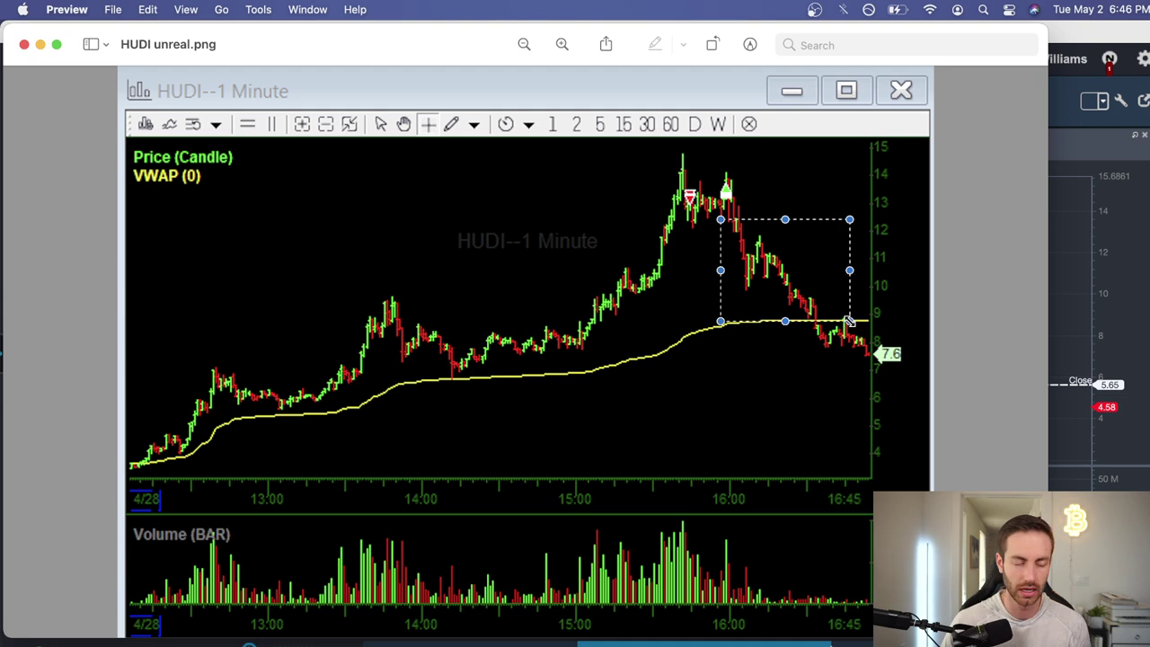
left_click(24, 44)
Open MEGL's chart and set it to a 5-day period with the 1M interval
left_click(947, 63)
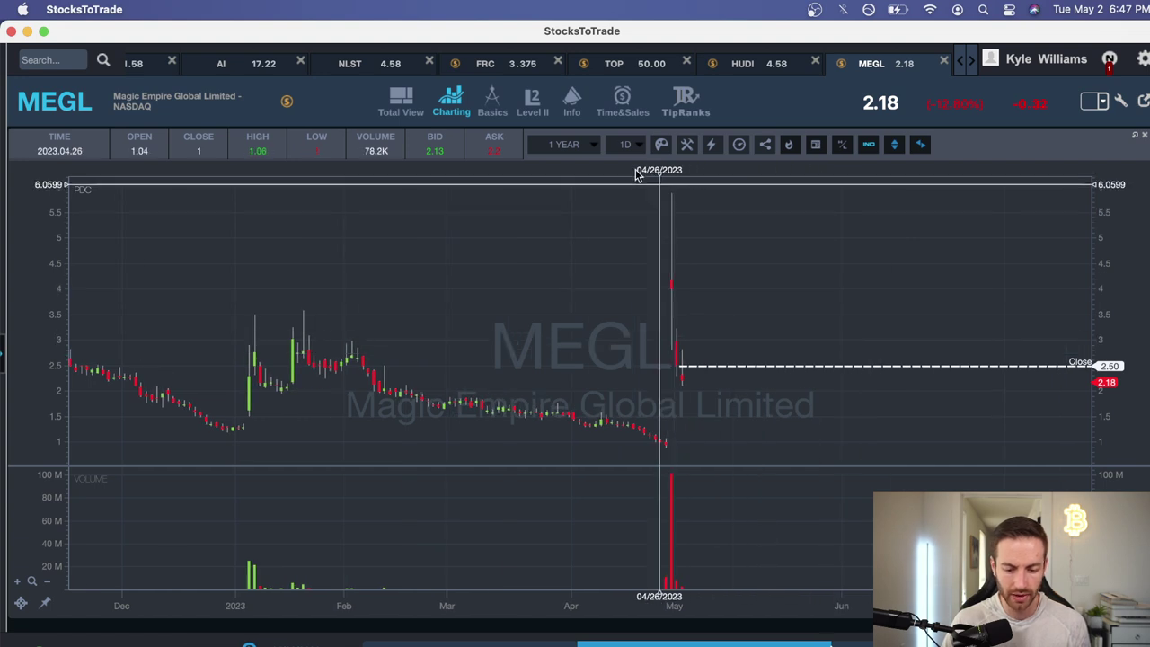
left_click(593, 145)
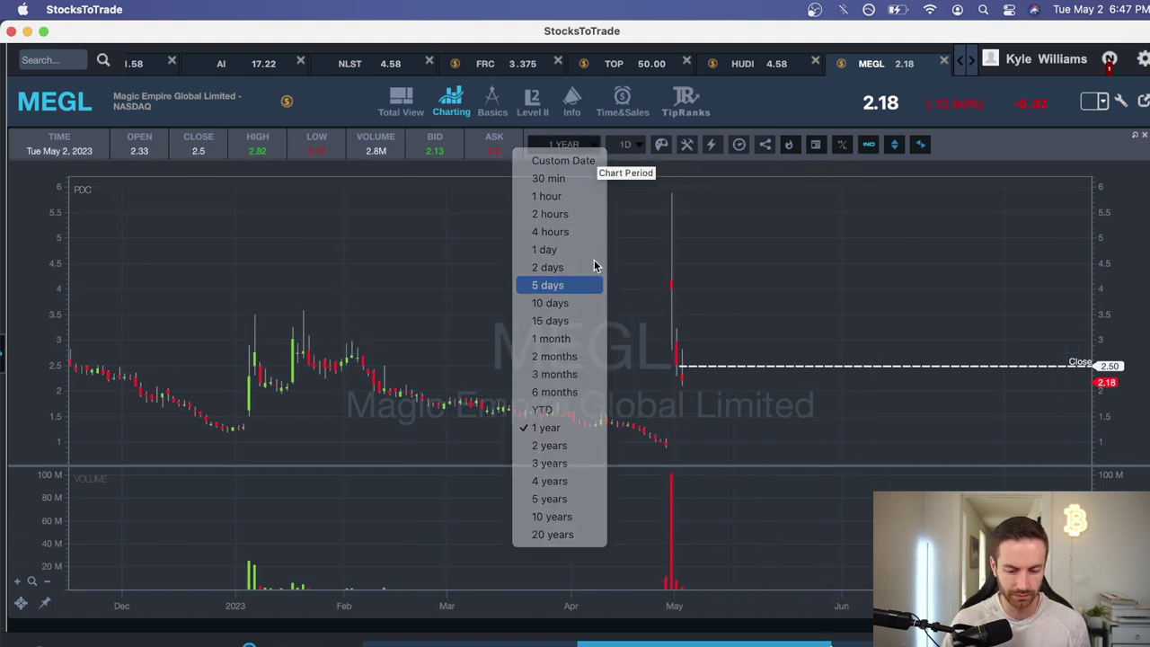
left_click(579, 284)
left_click(626, 145)
left_click(616, 160)
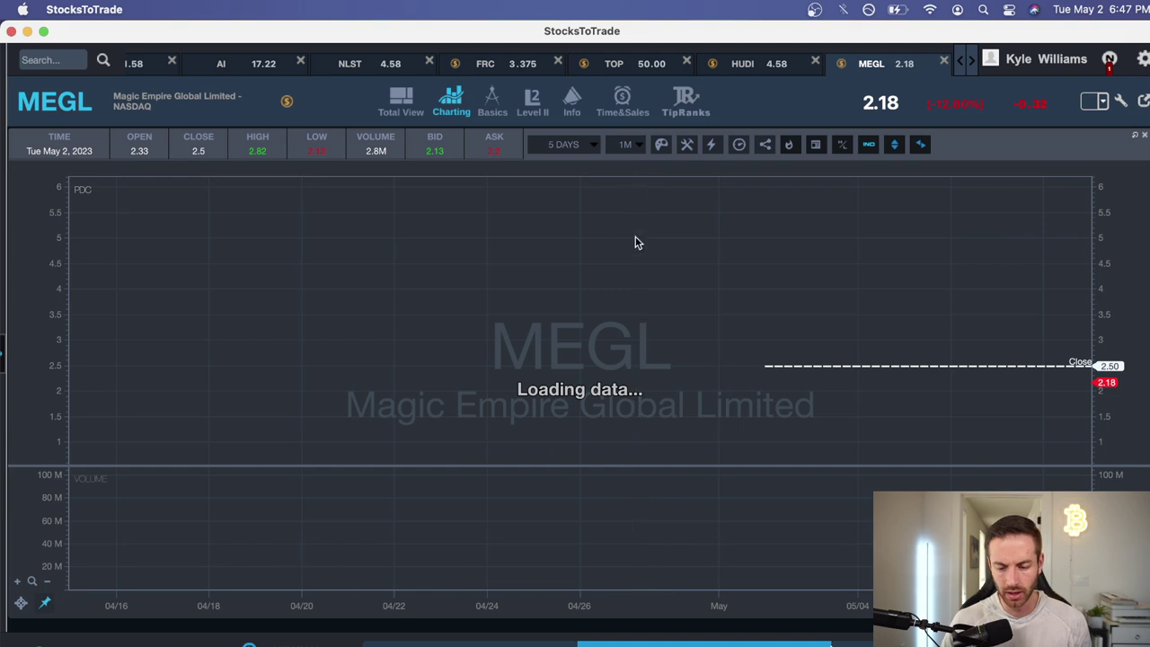
Examine MEGL's April 28 premarket and regular-session spikes and the after-hours fade into May 1
scroll(740, 341, "left", 5)
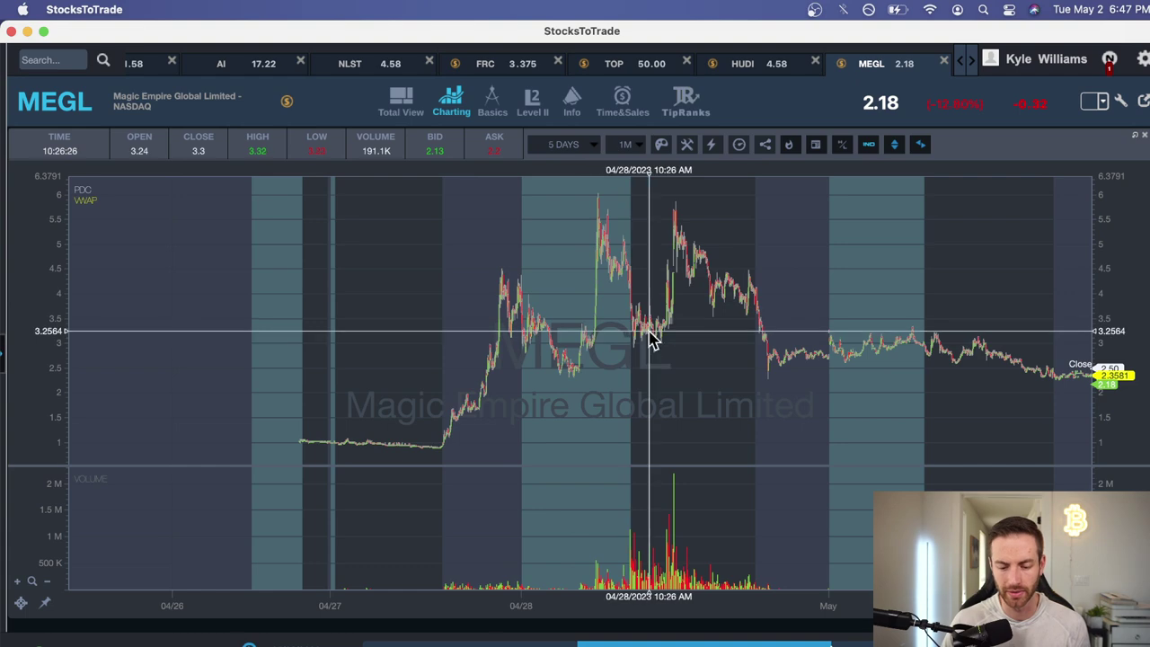
scroll(753, 340, "up", 5)
scroll(753, 339, "up", 5)
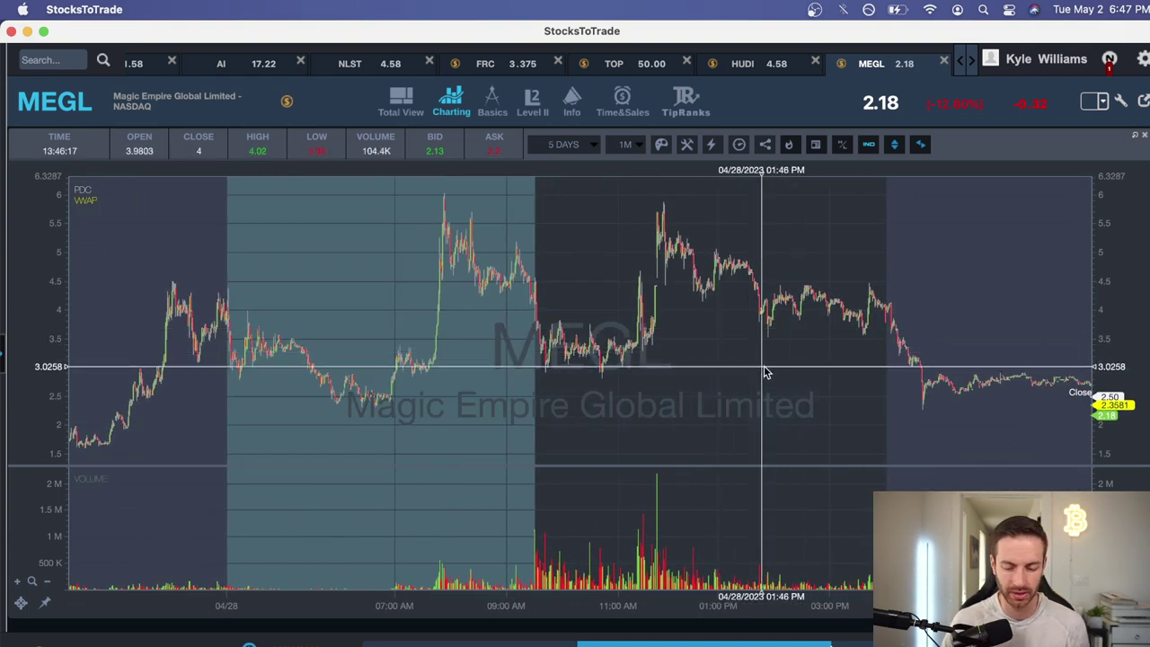
scroll(714, 375, "right", 3)
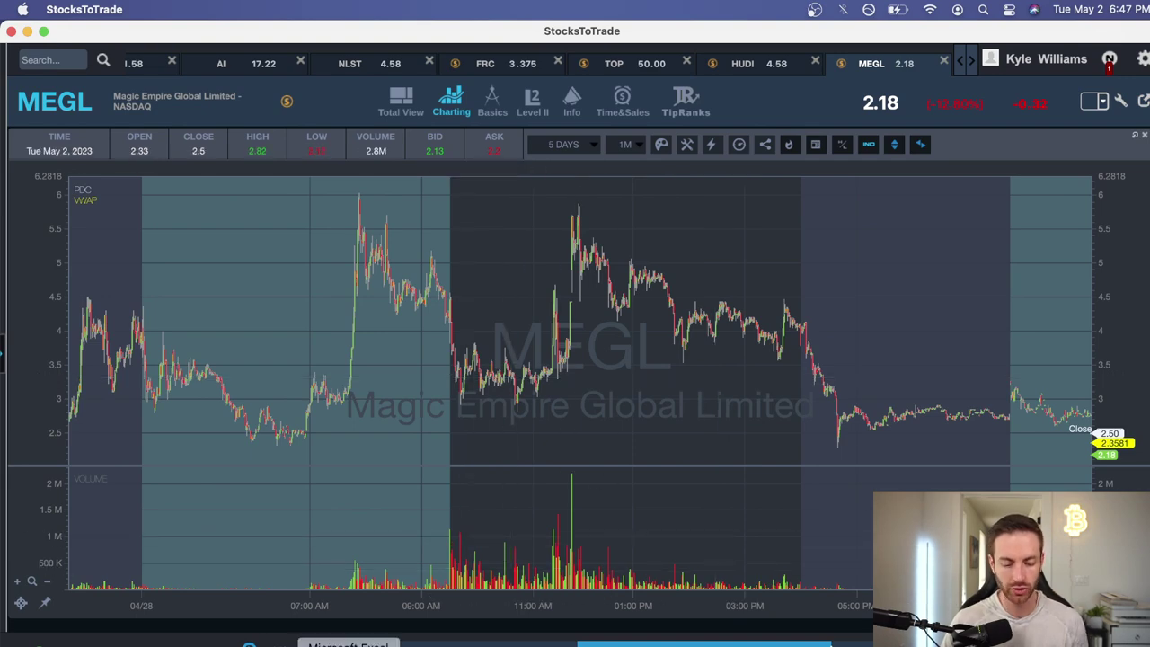
Switch to the Trading workbook in Excel and review April's last weekly P&L, the monthly total and the April 27 result
left_click(348, 641)
left_click(777, 429)
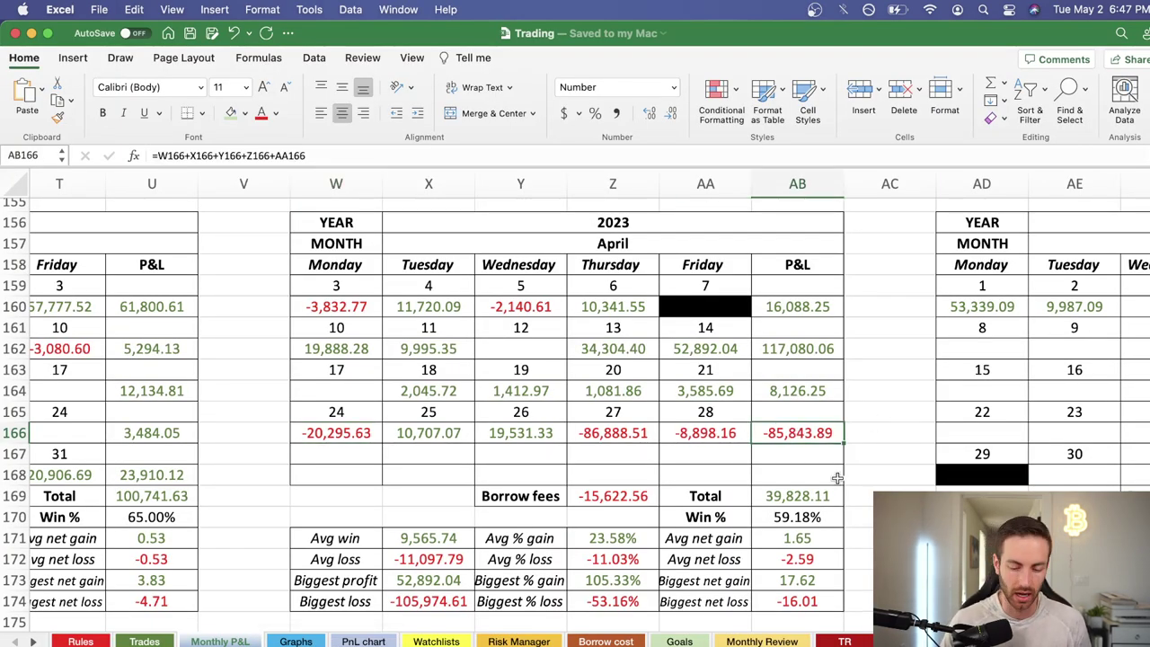
left_click(796, 495)
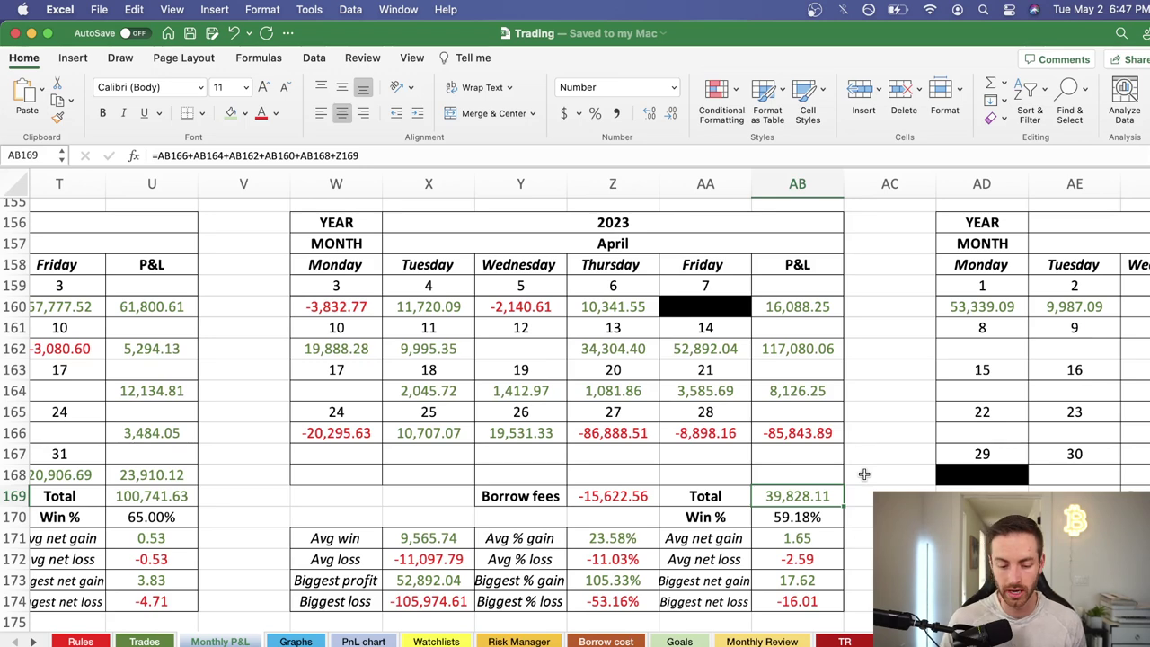
left_click(620, 433)
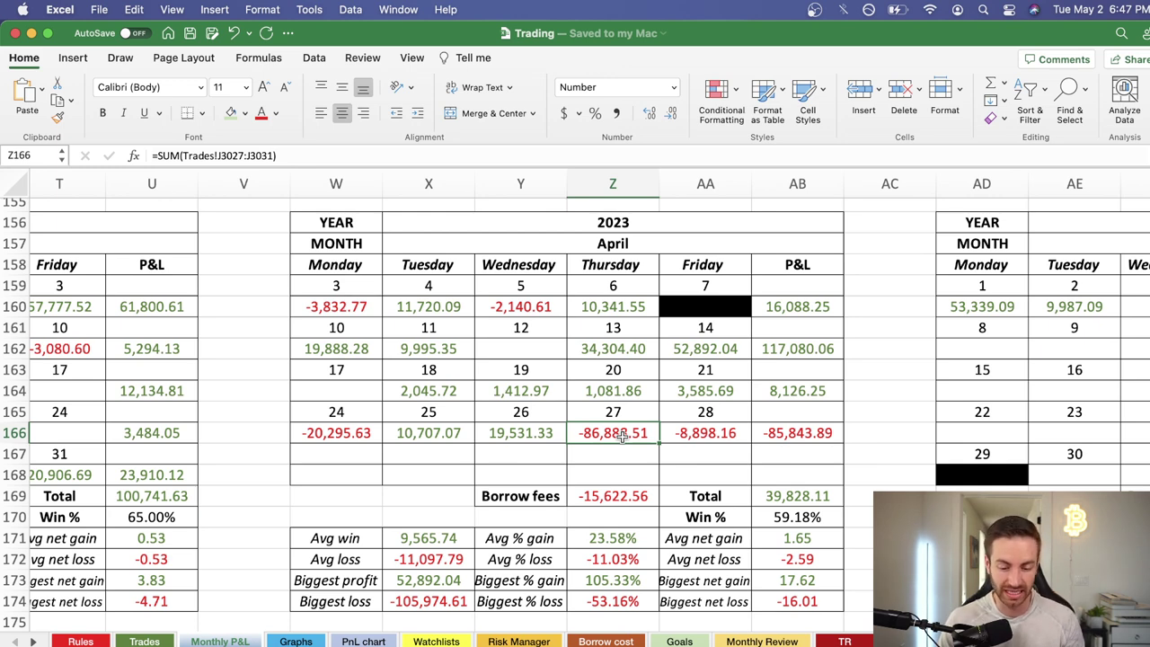
Review the May 2023 P&L calendar, highlight its later weeks in AD164:AH168, and return to the April calendar
left_click(883, 447)
scroll(885, 451, "right", 3)
scroll(885, 452, "down", 1)
scroll(886, 453, "up", 2)
scroll(886, 453, "right", 1)
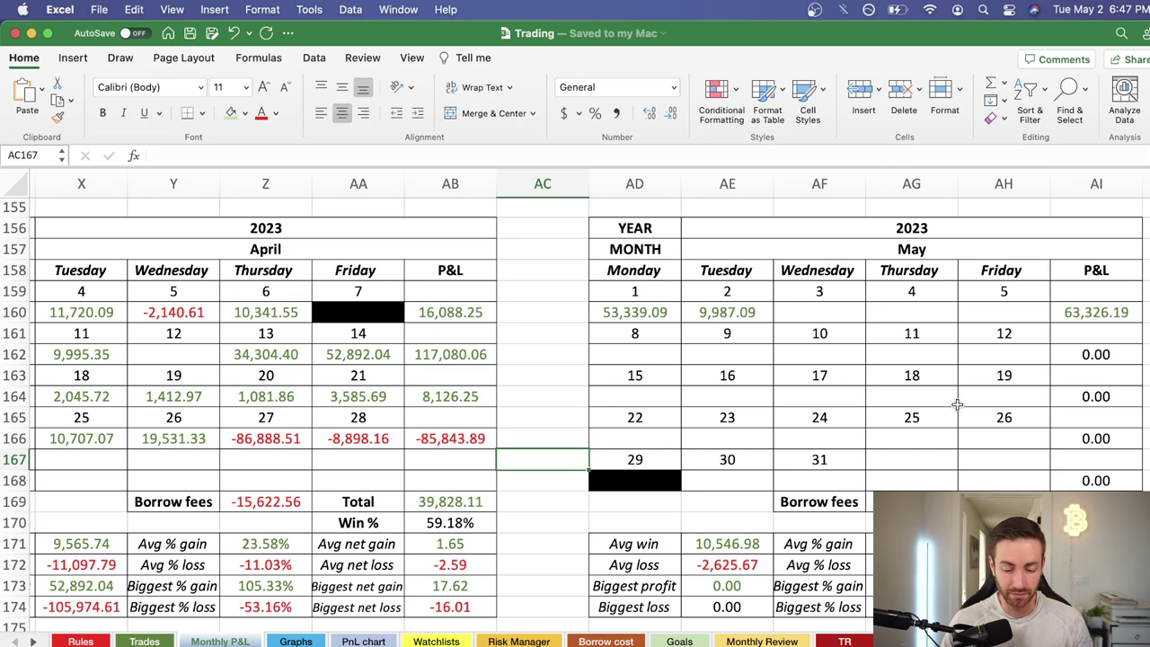
left_click(636, 410)
left_click_drag(635, 390, 993, 478)
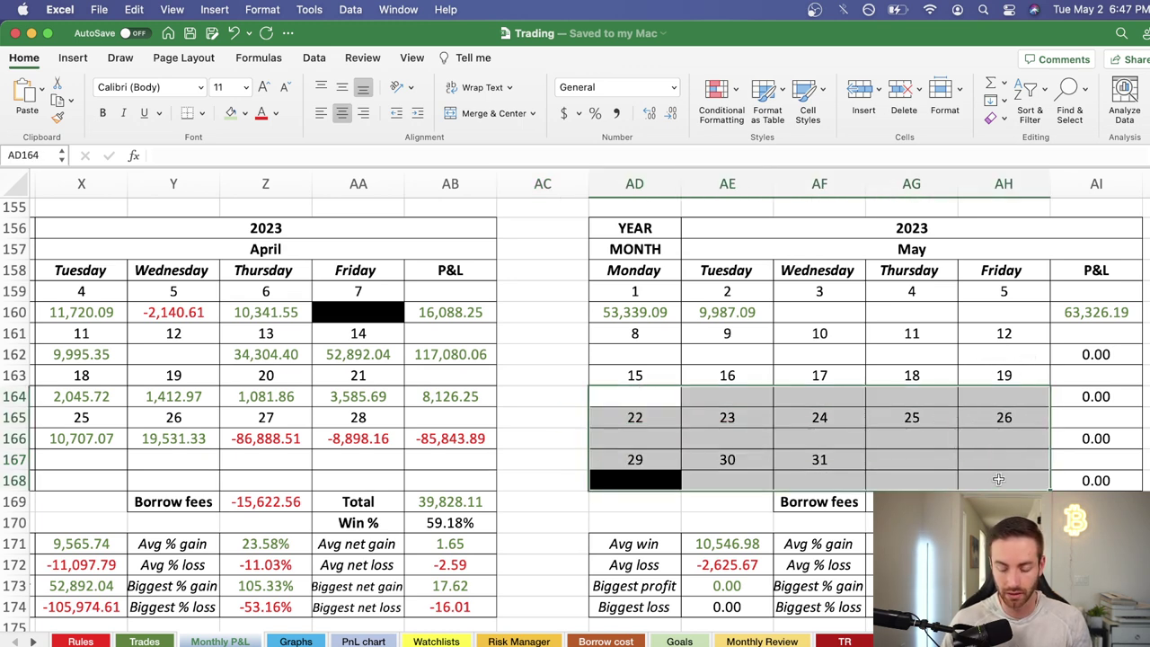
left_click(1022, 440)
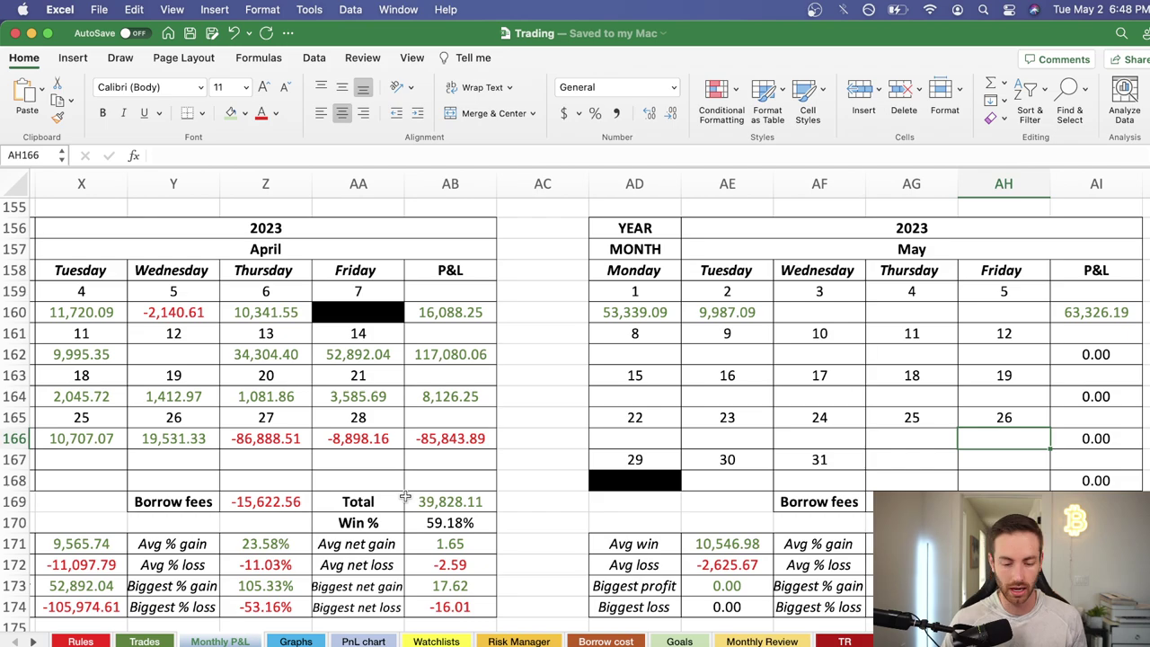
scroll(530, 446, "left", 3)
scroll(530, 447, "left", 4)
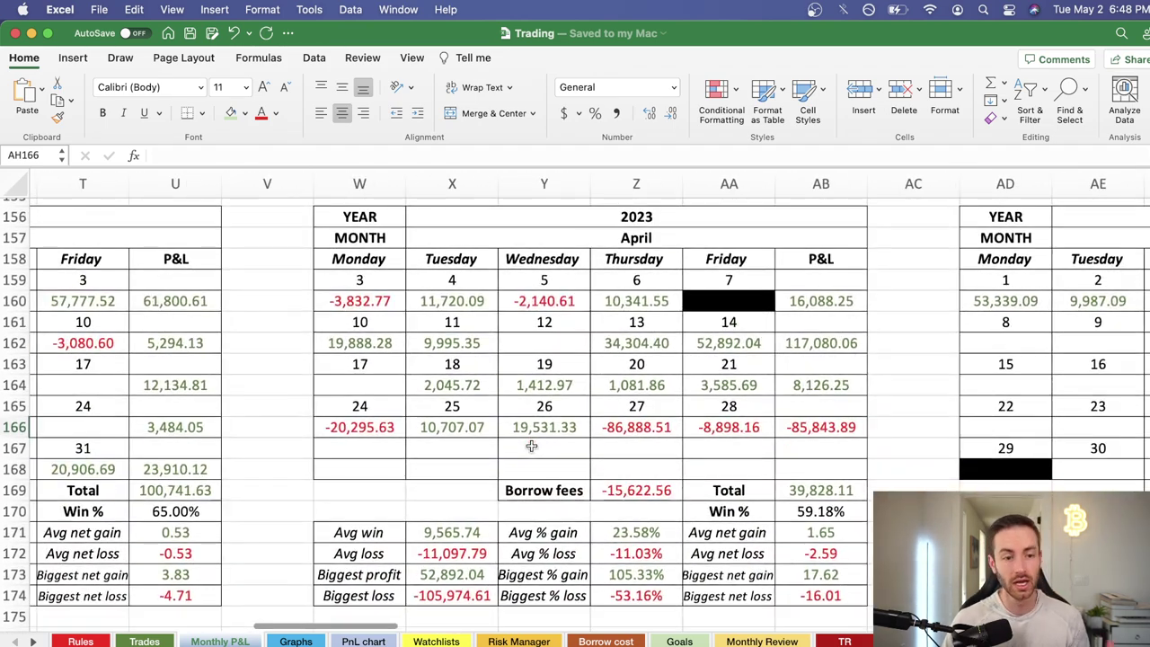